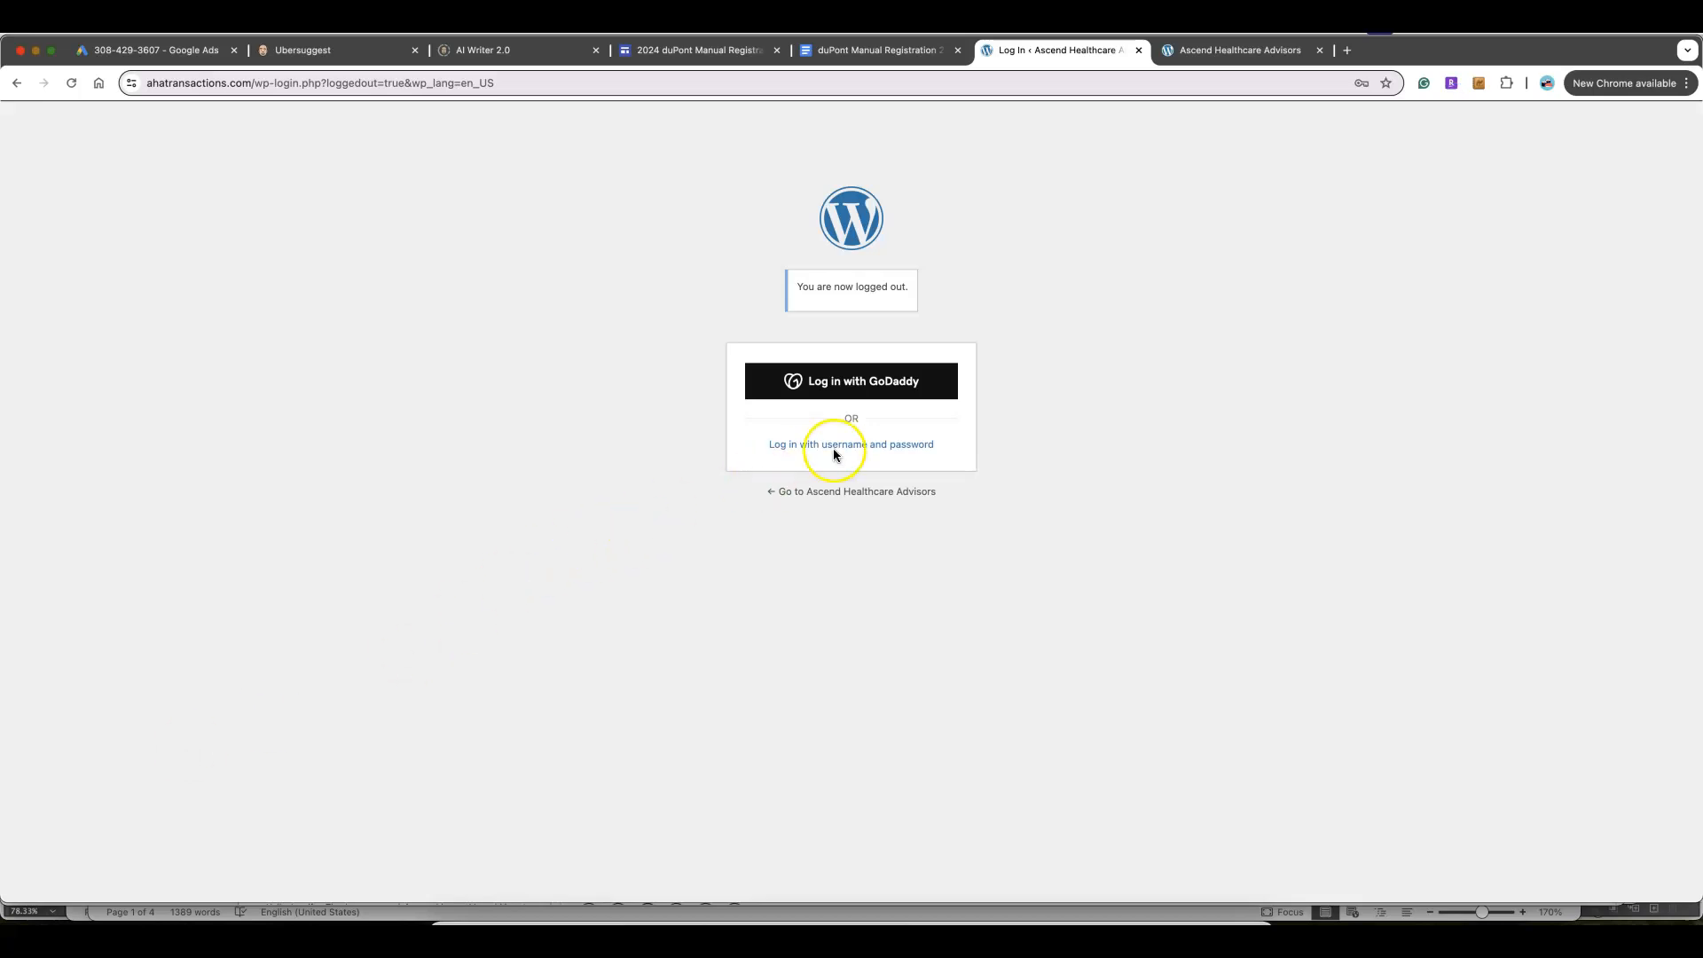
Log in to the Ascend Healthcare Advisors WordPress admin with the autofilled username and password
click(834, 448)
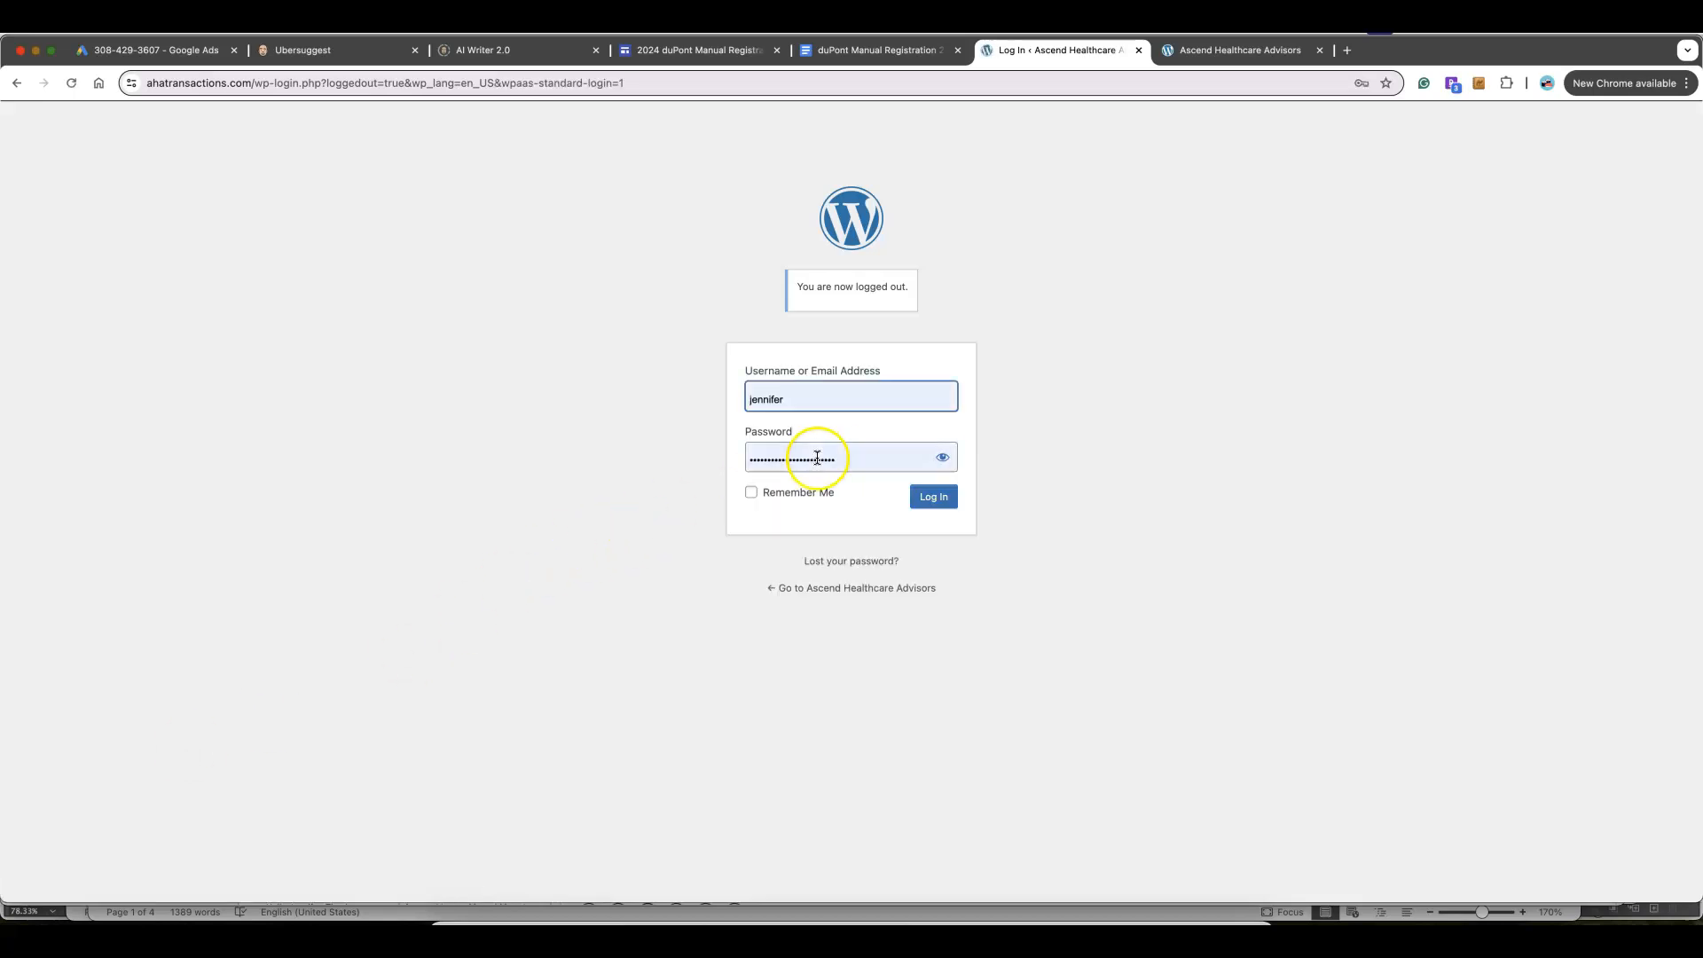
click(931, 493)
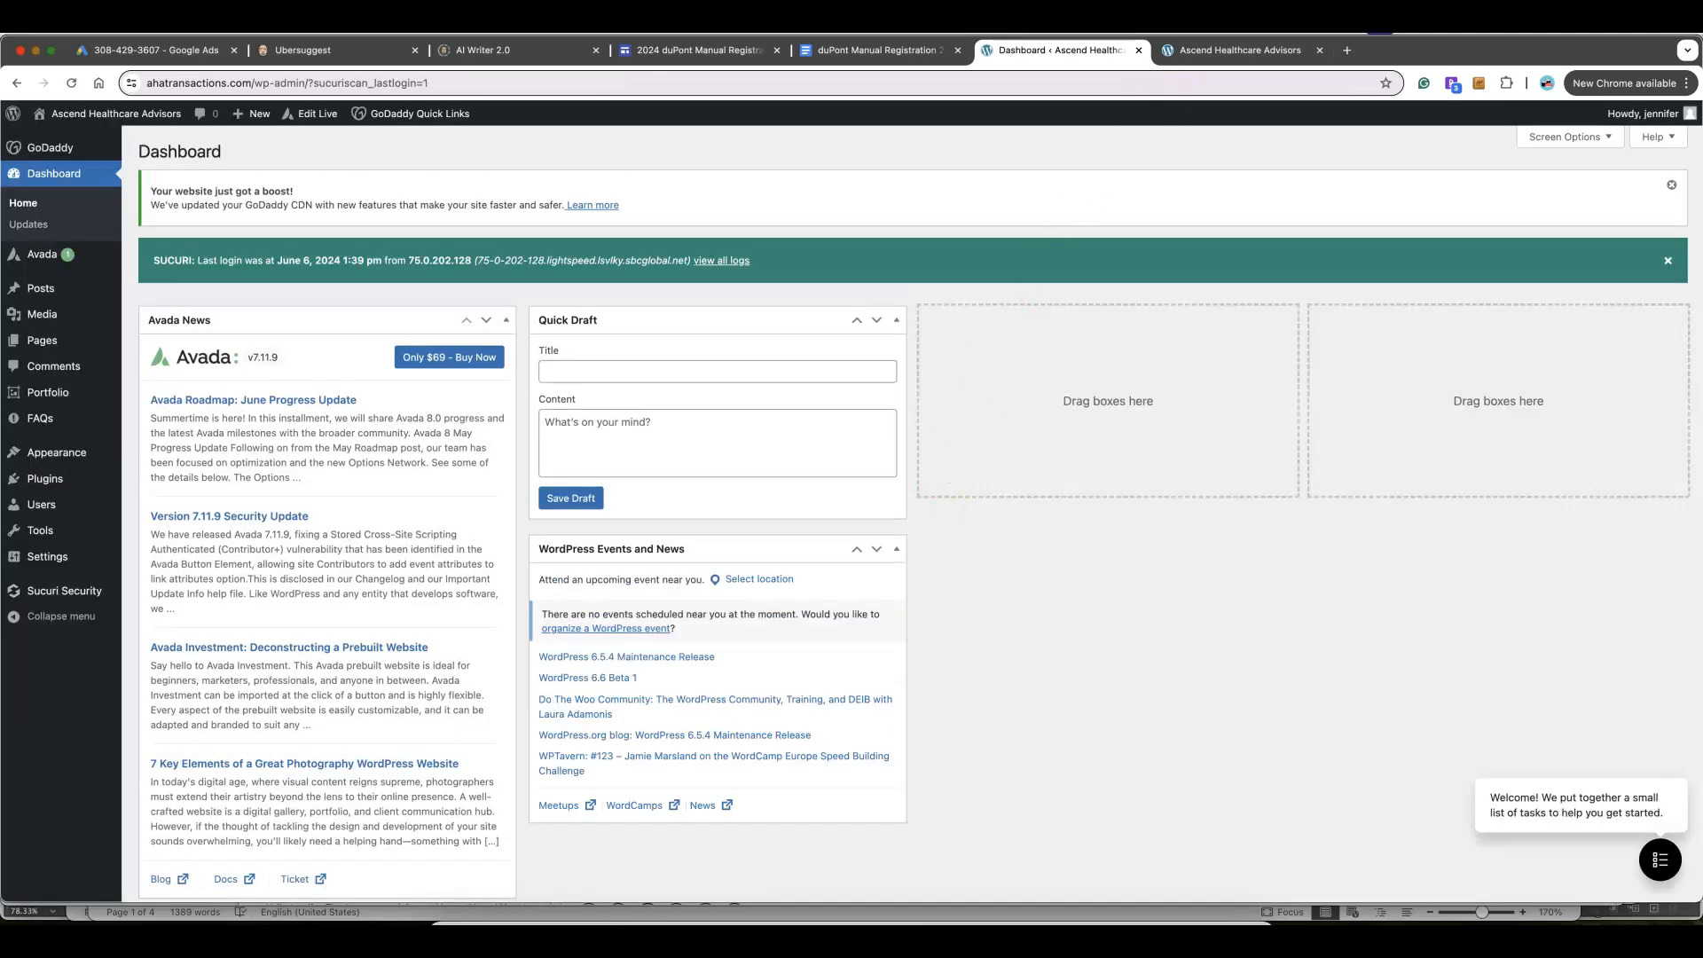
click(1200, 44)
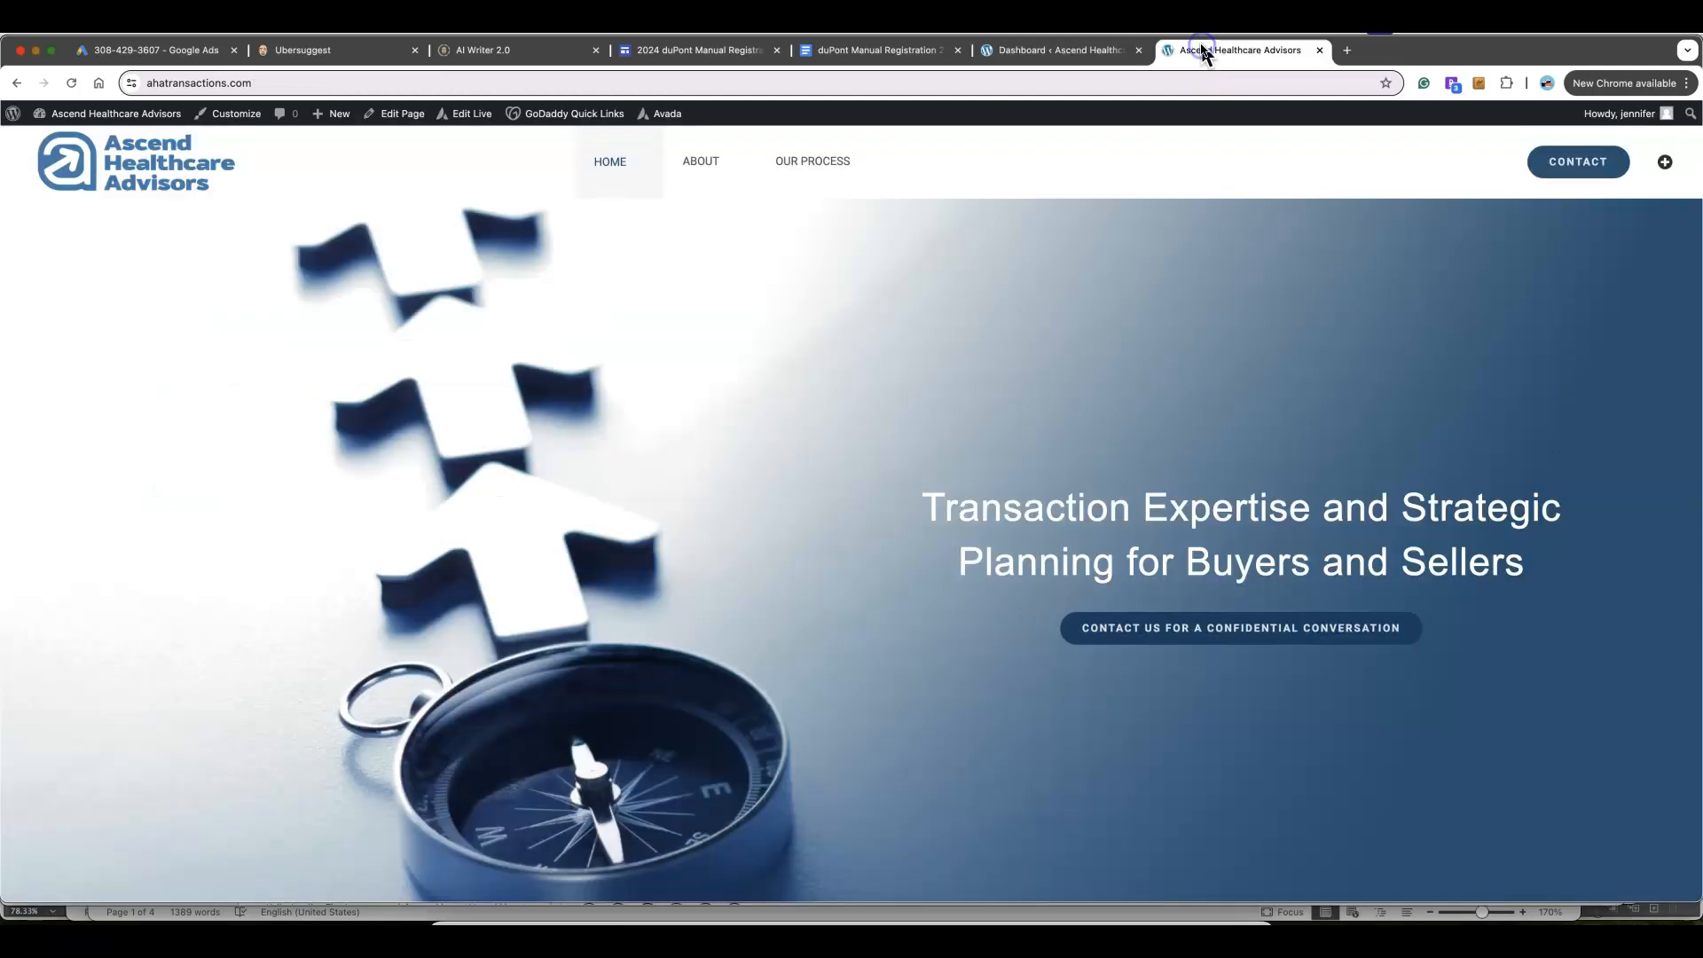
click(73, 84)
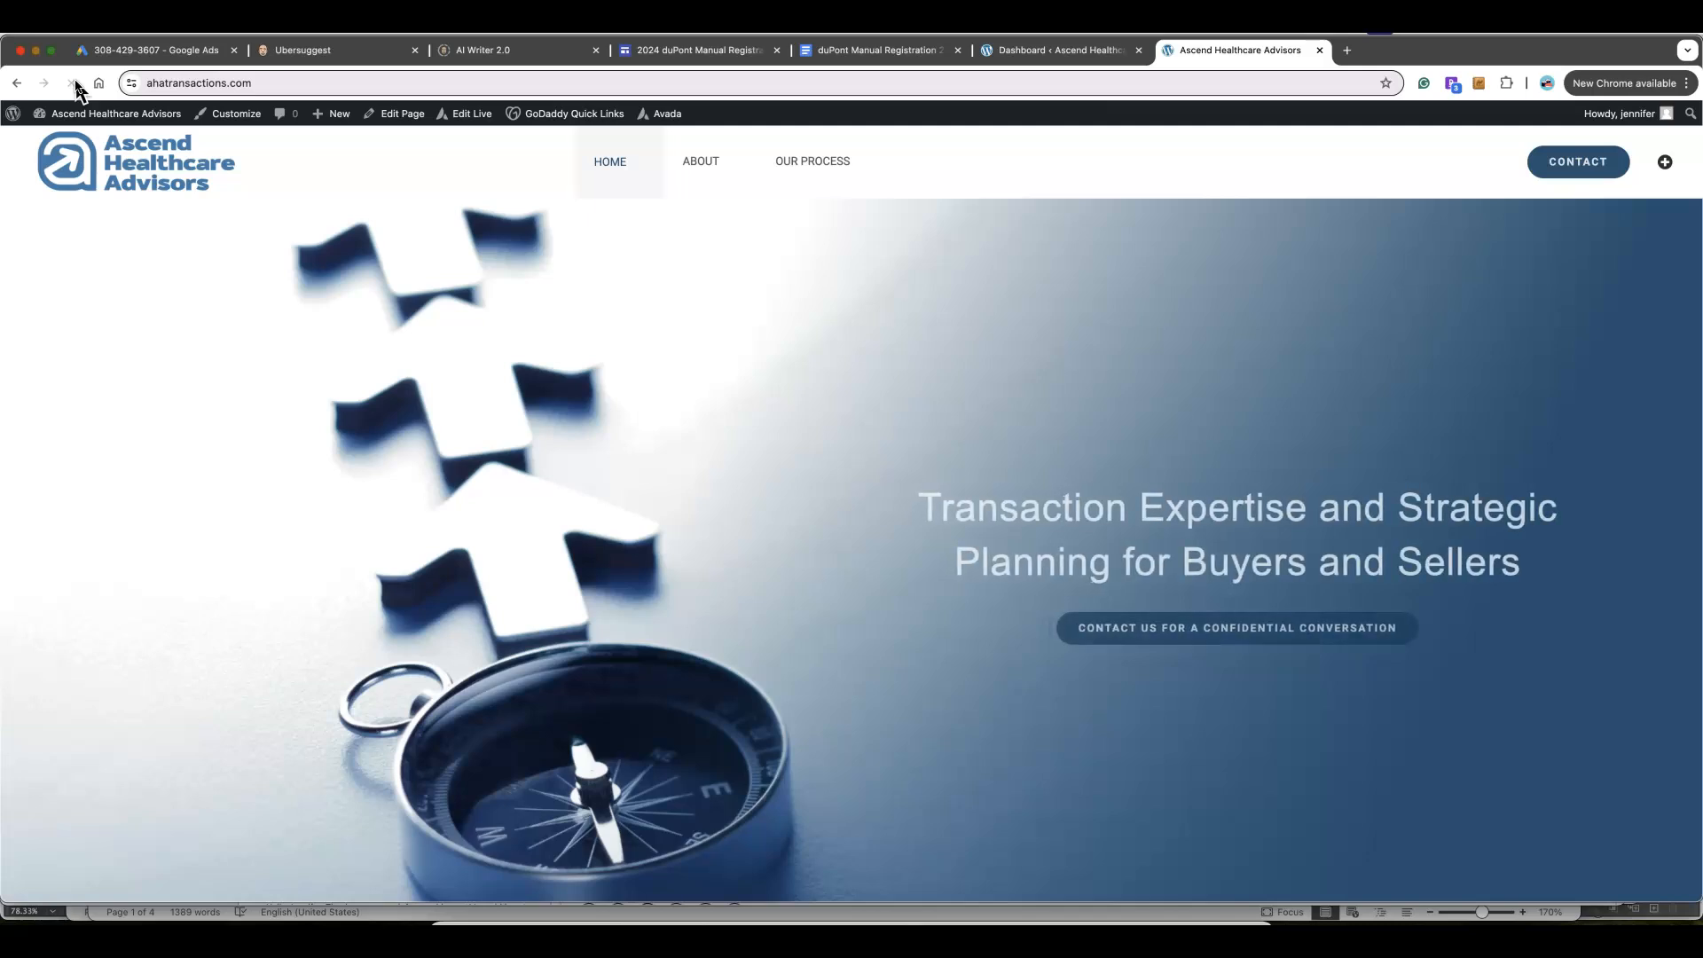
click(57, 114)
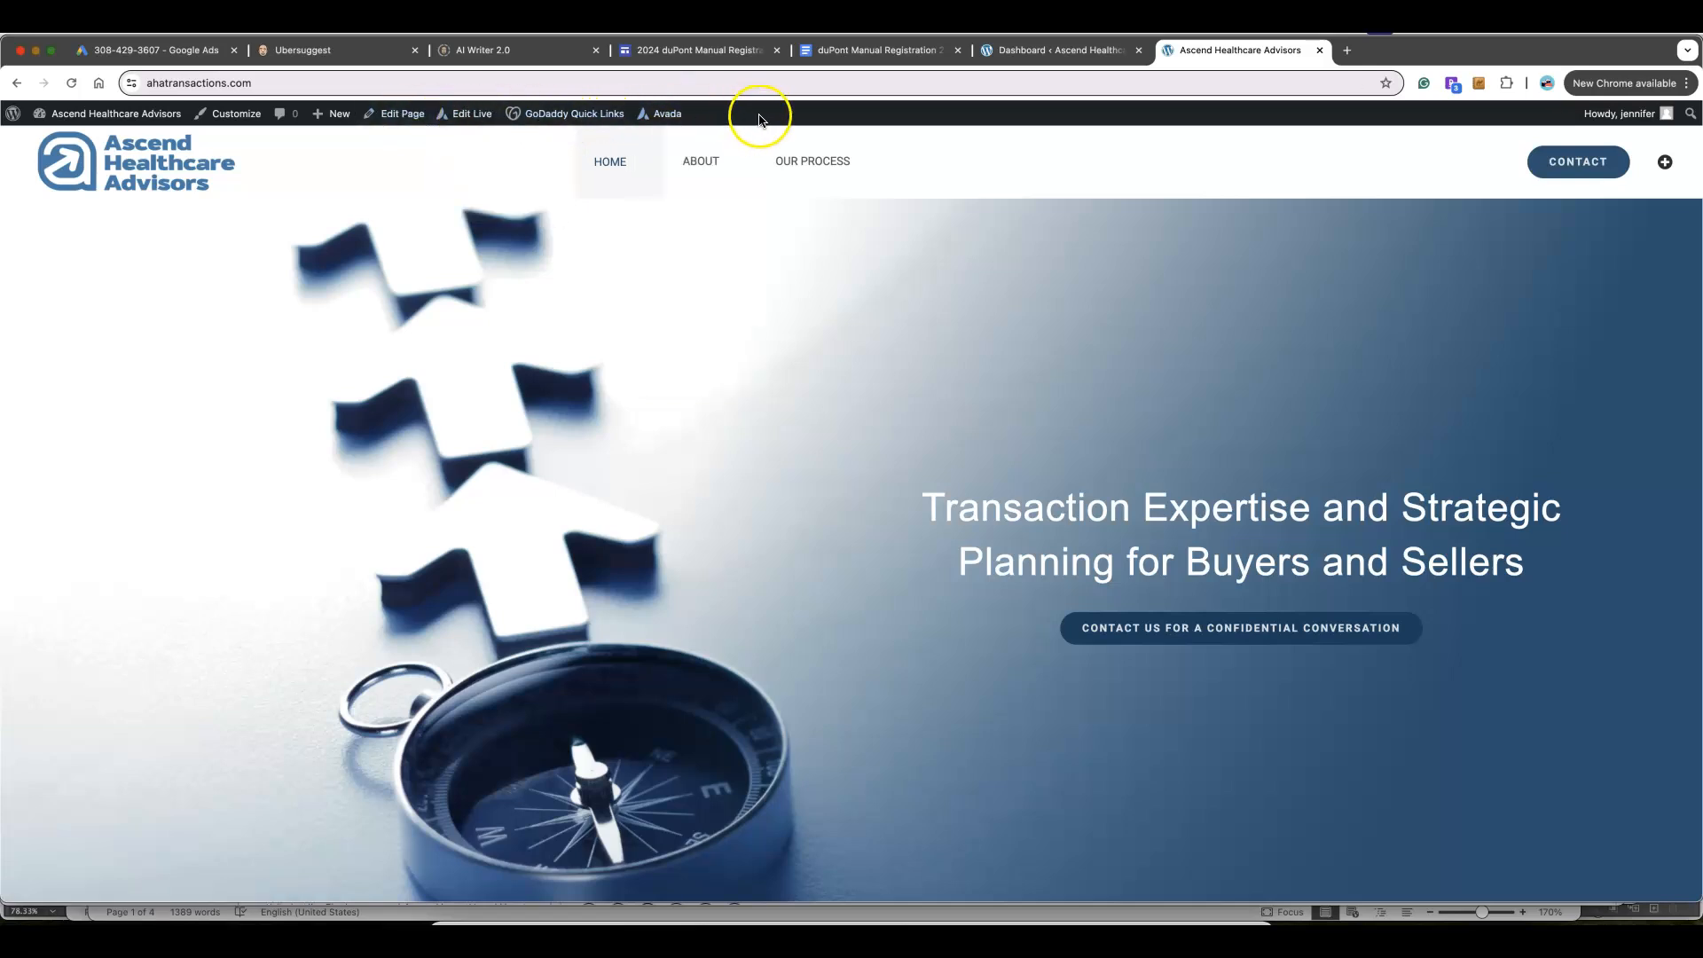
click(1016, 62)
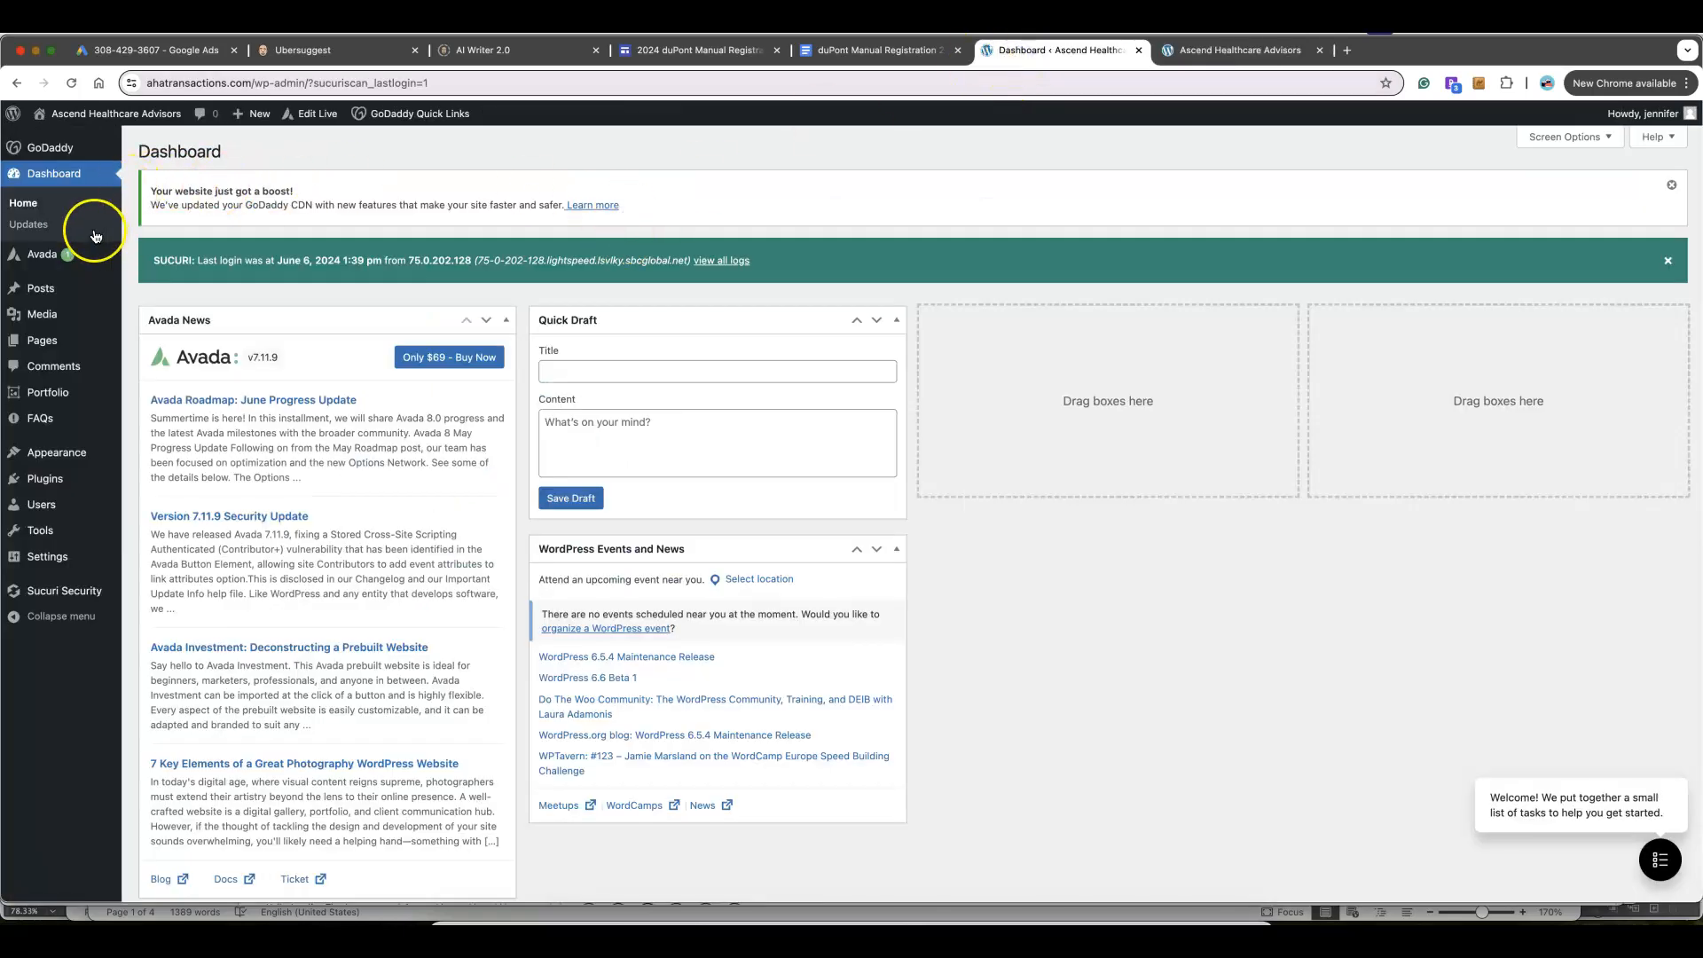
mouse_move(49, 317)
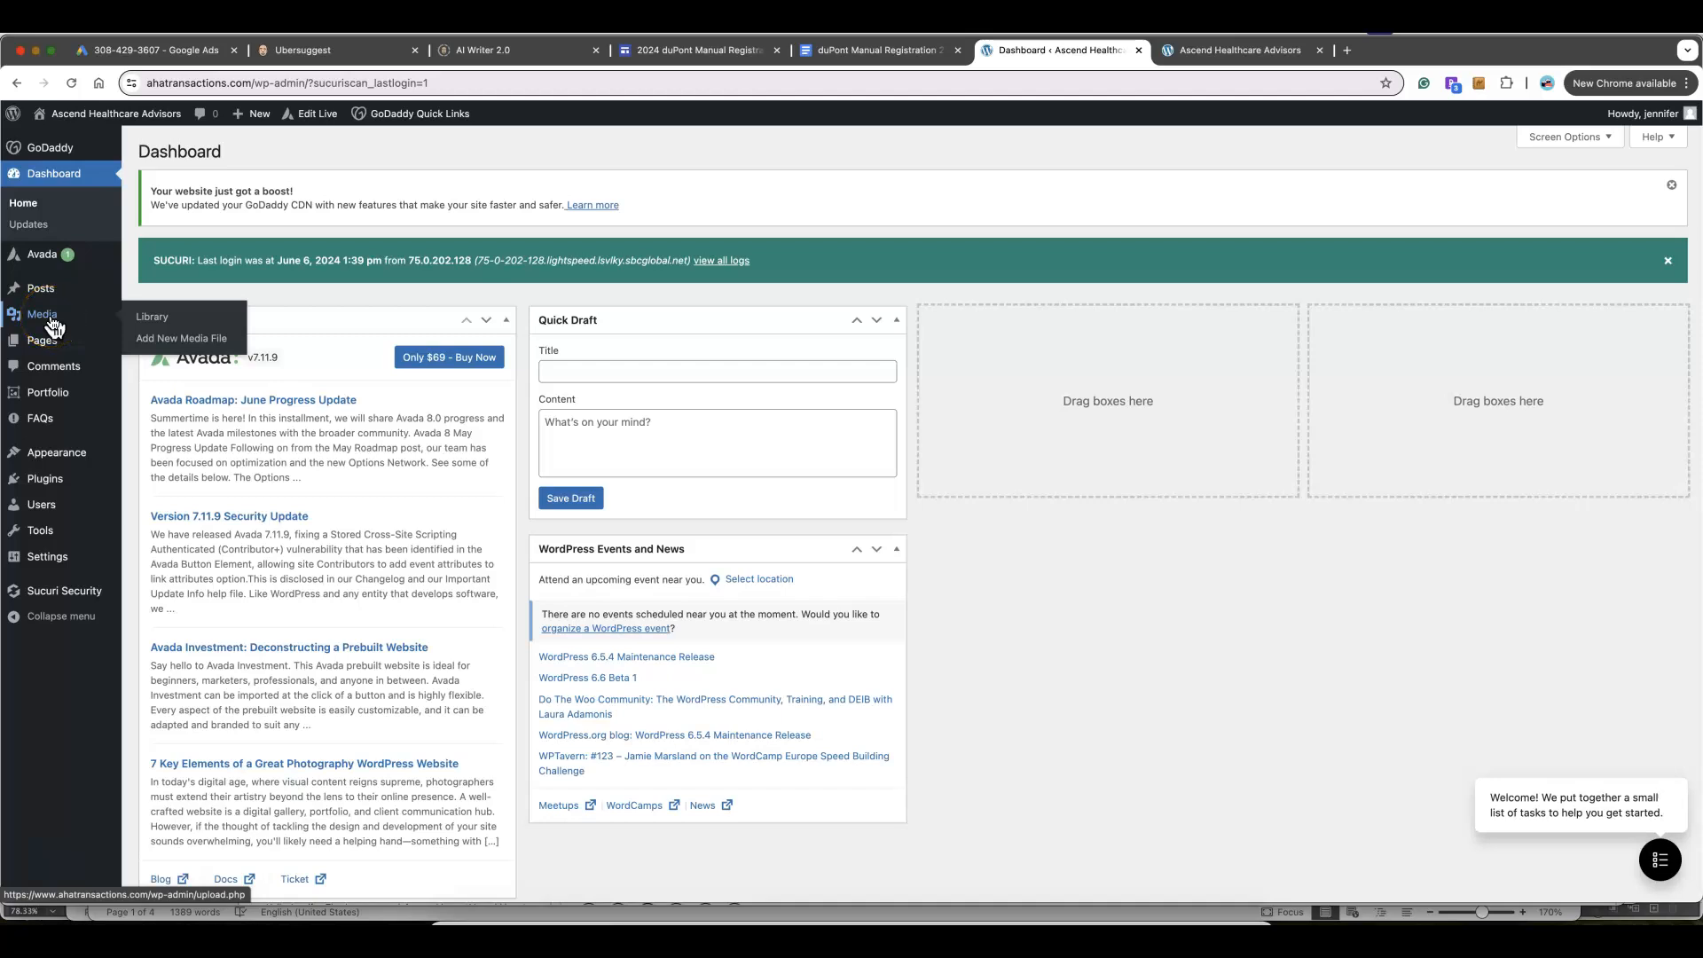
mouse_move(50, 348)
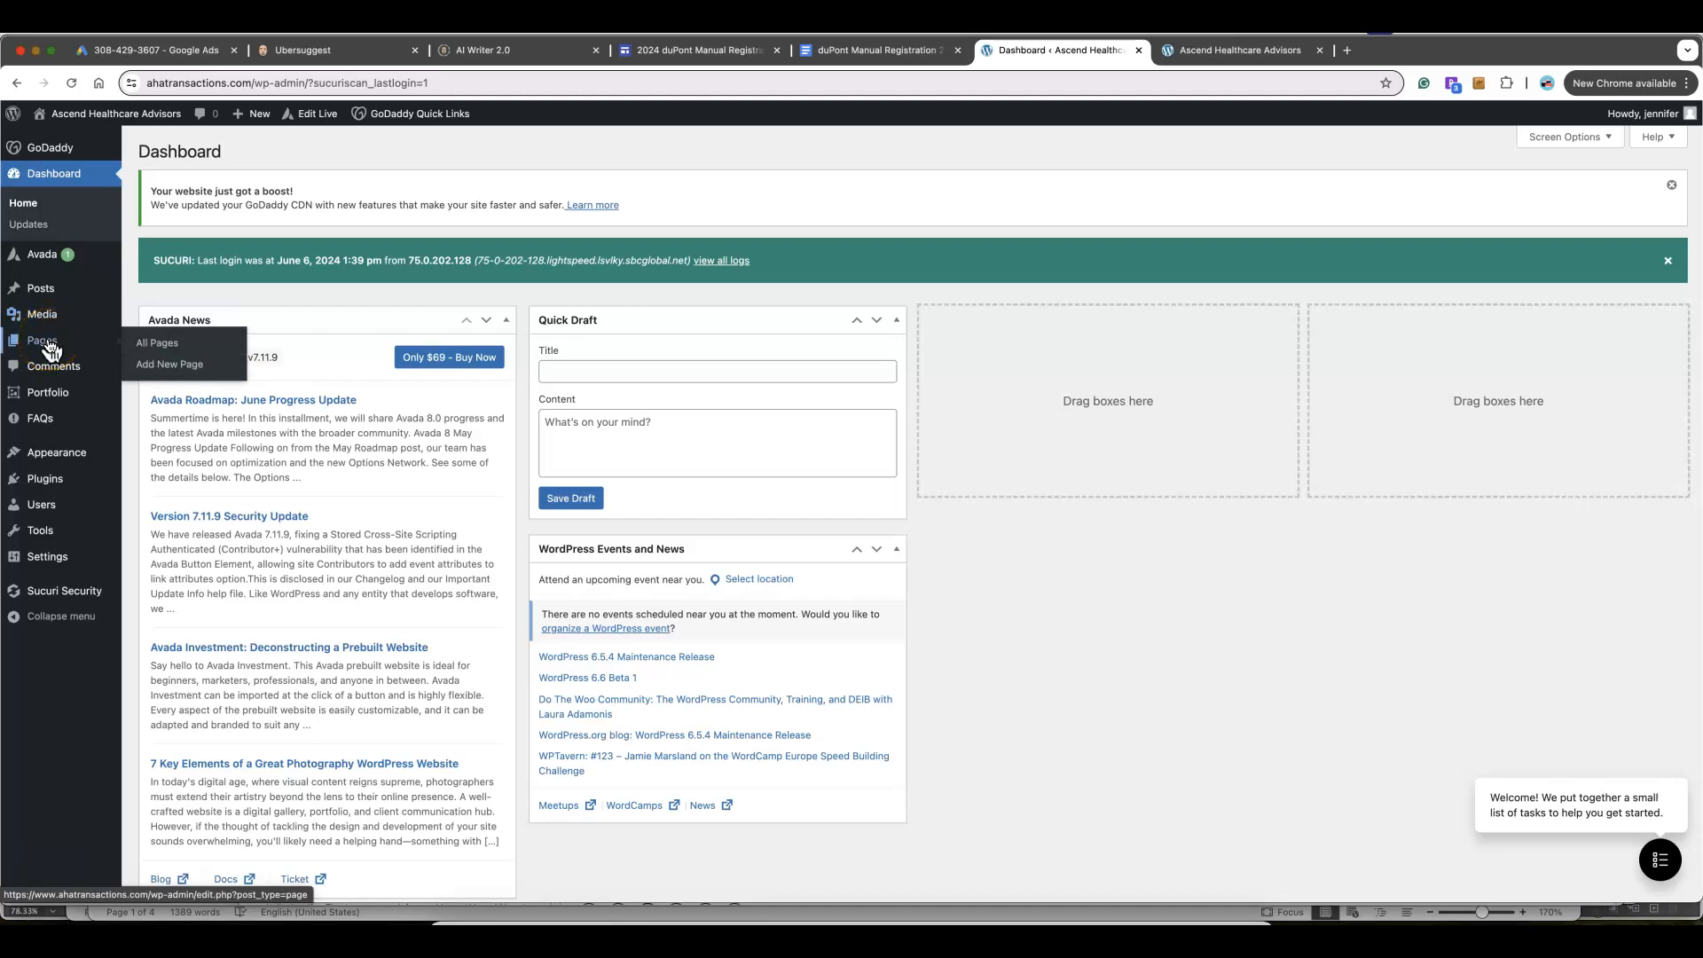
click(49, 291)
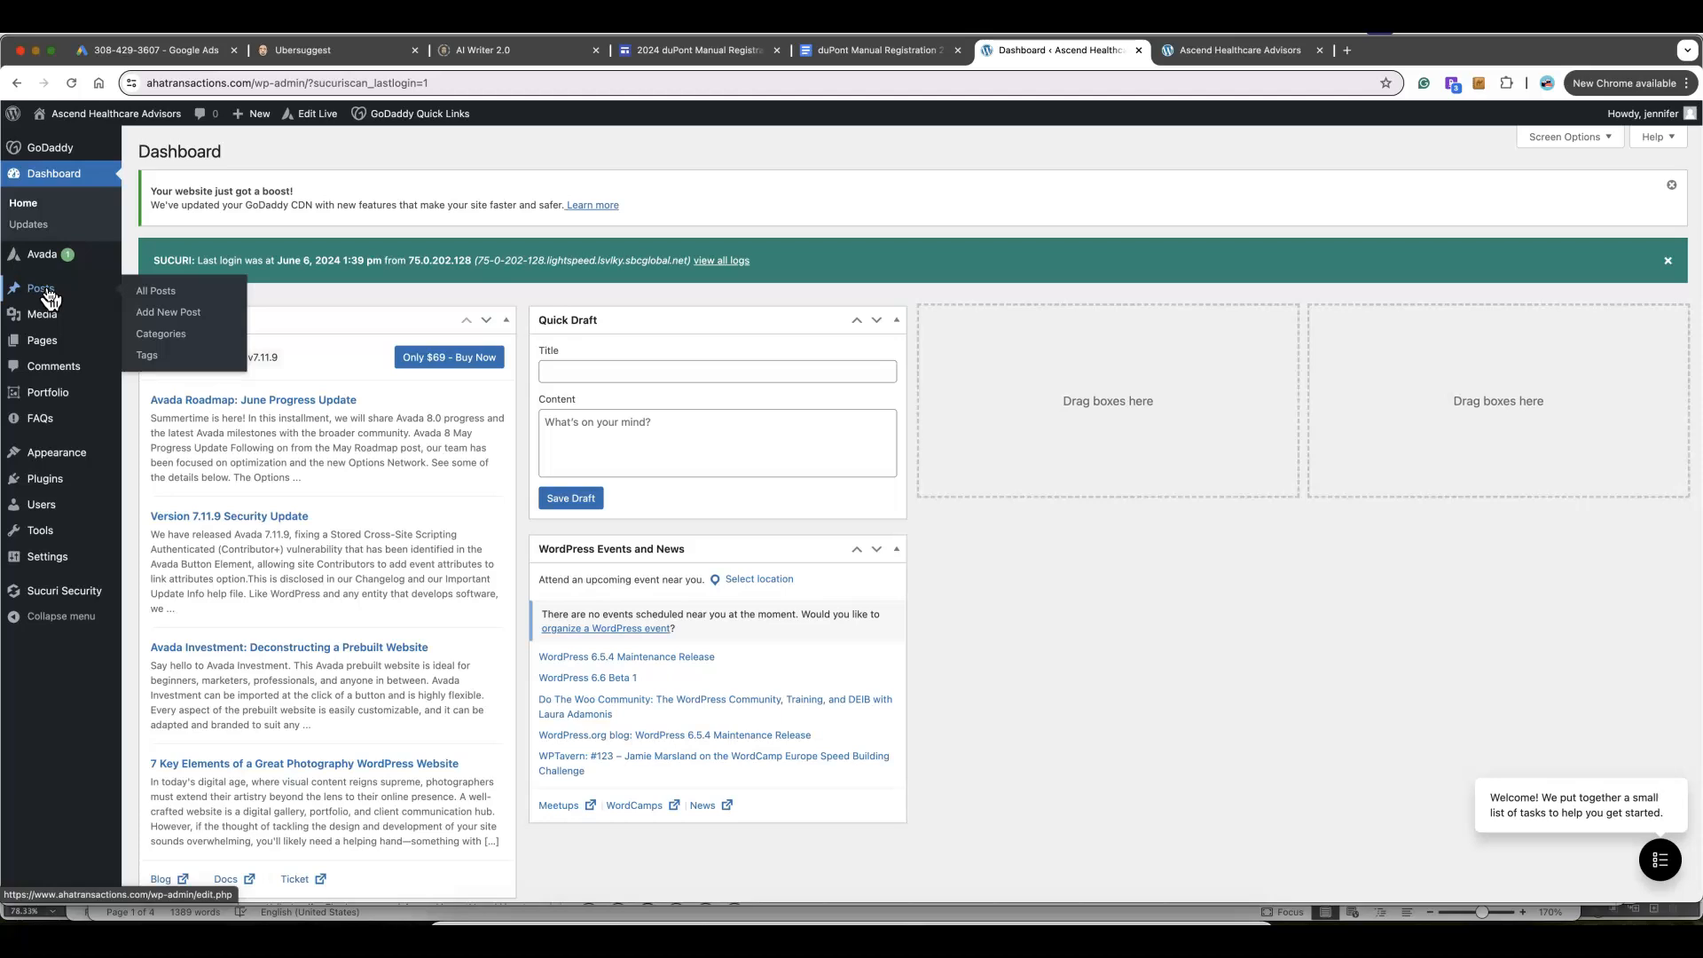
mouse_move(47, 257)
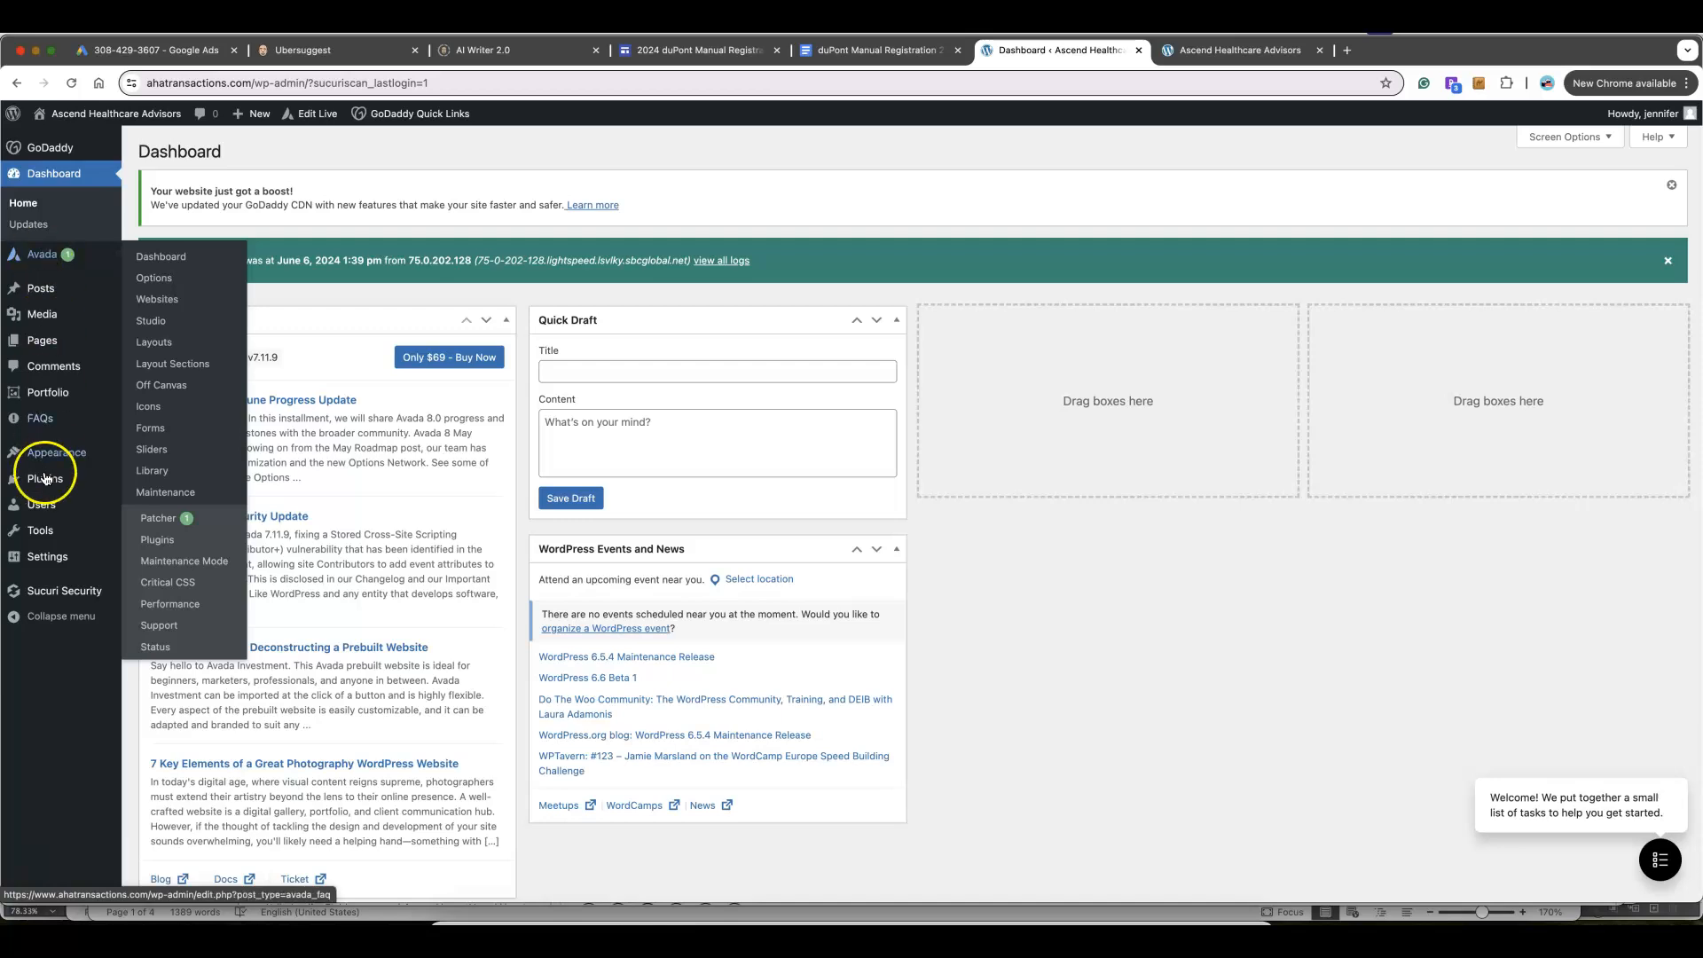
mouse_move(52, 455)
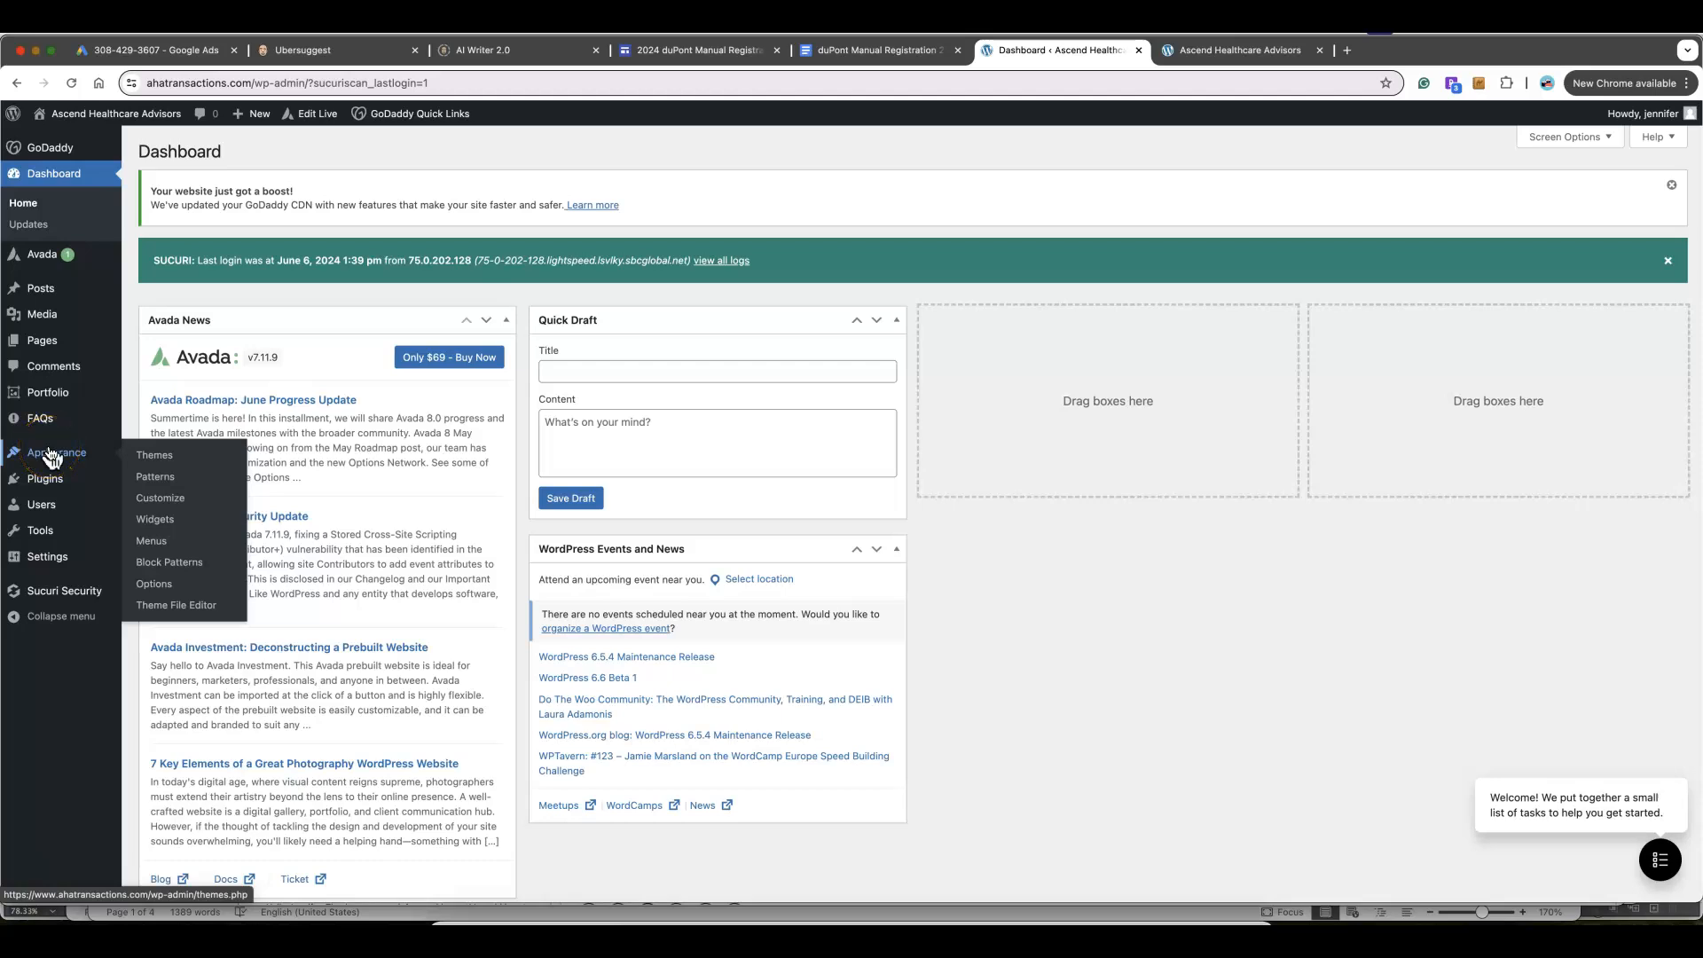
mouse_move(49, 487)
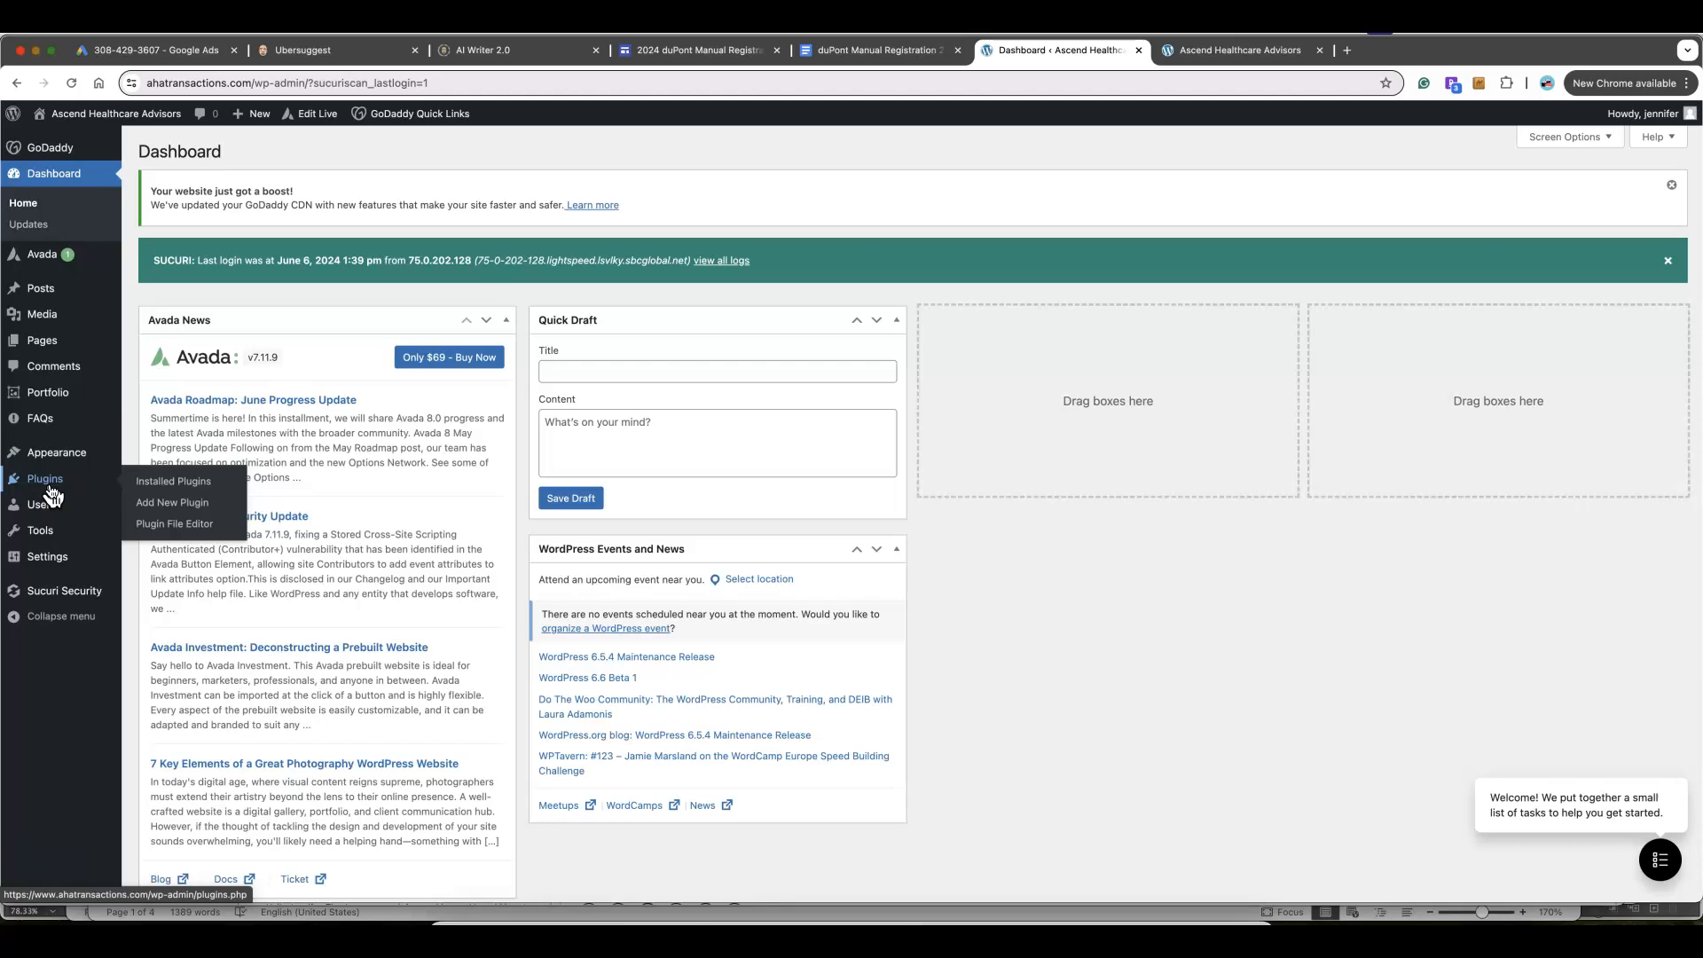
mouse_move(44, 339)
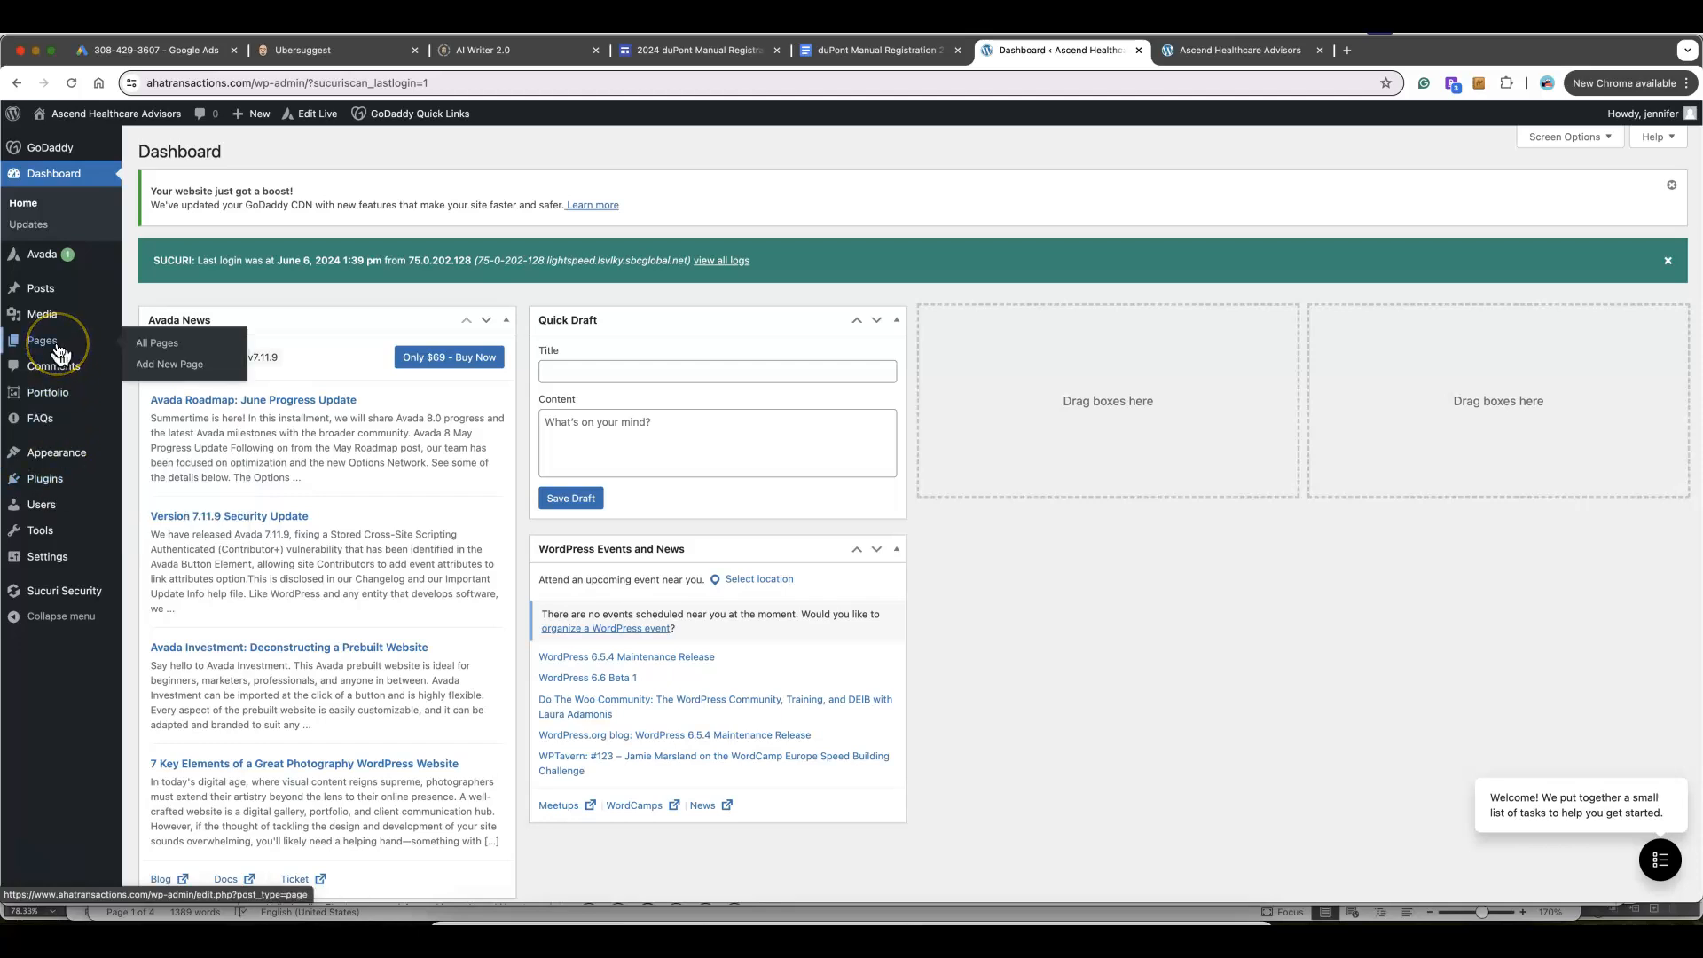
Open the Finance Home front page for editing from the All Pages list
click(143, 345)
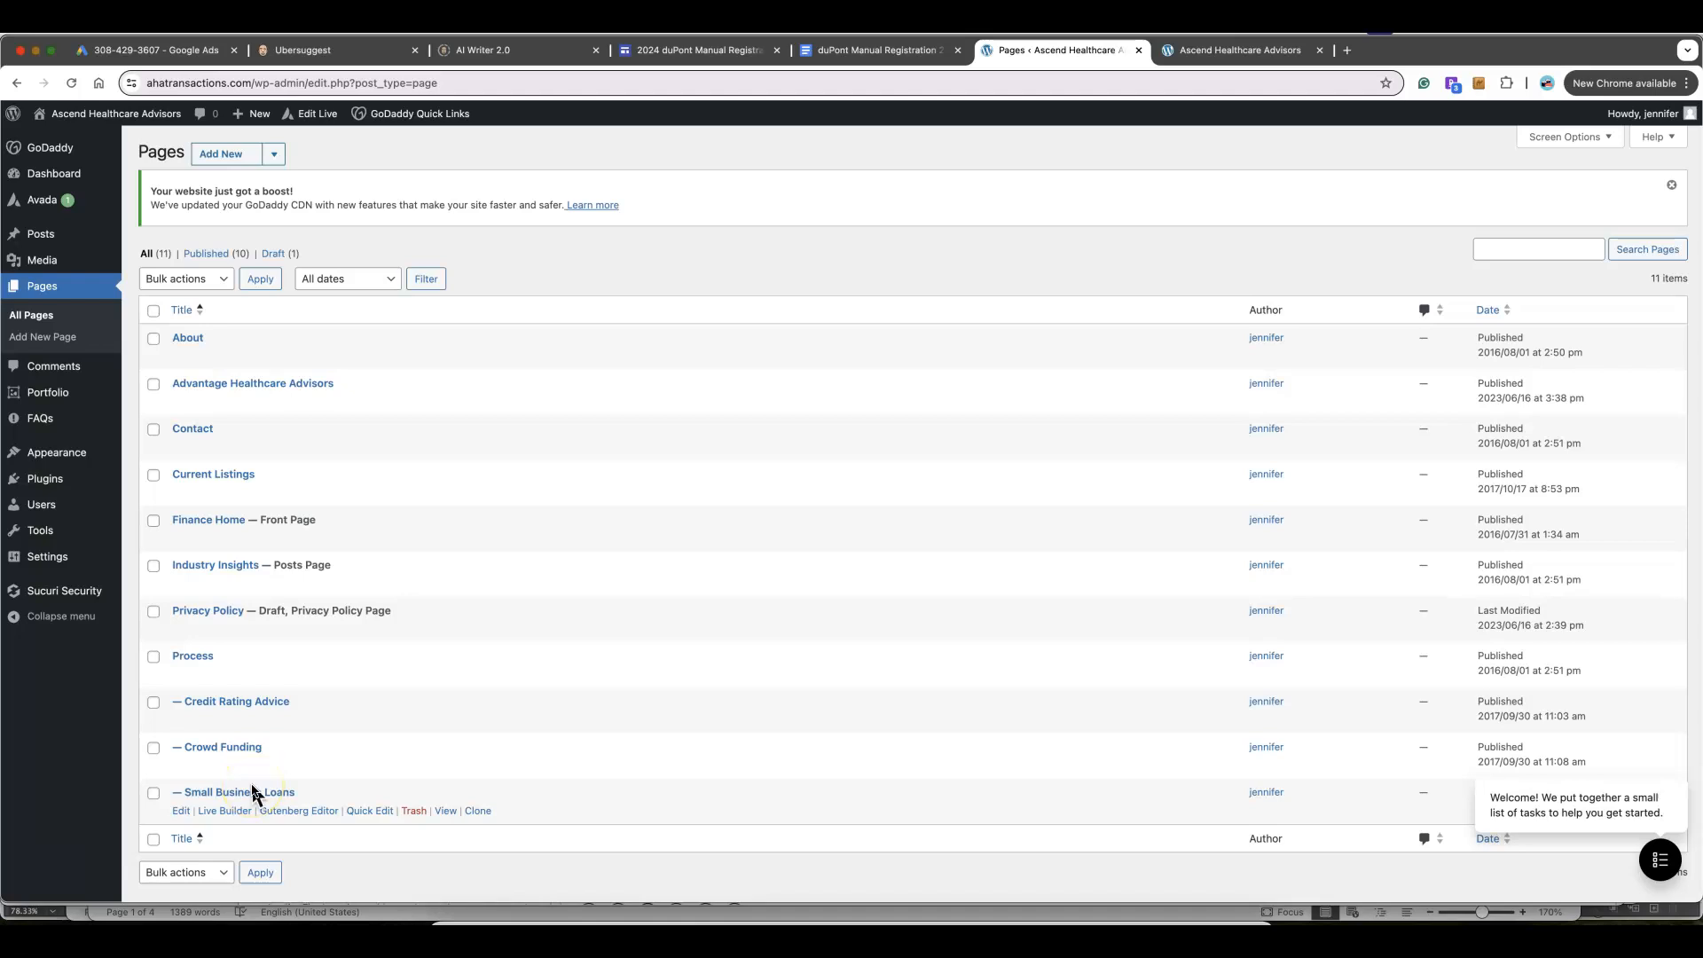
click(219, 474)
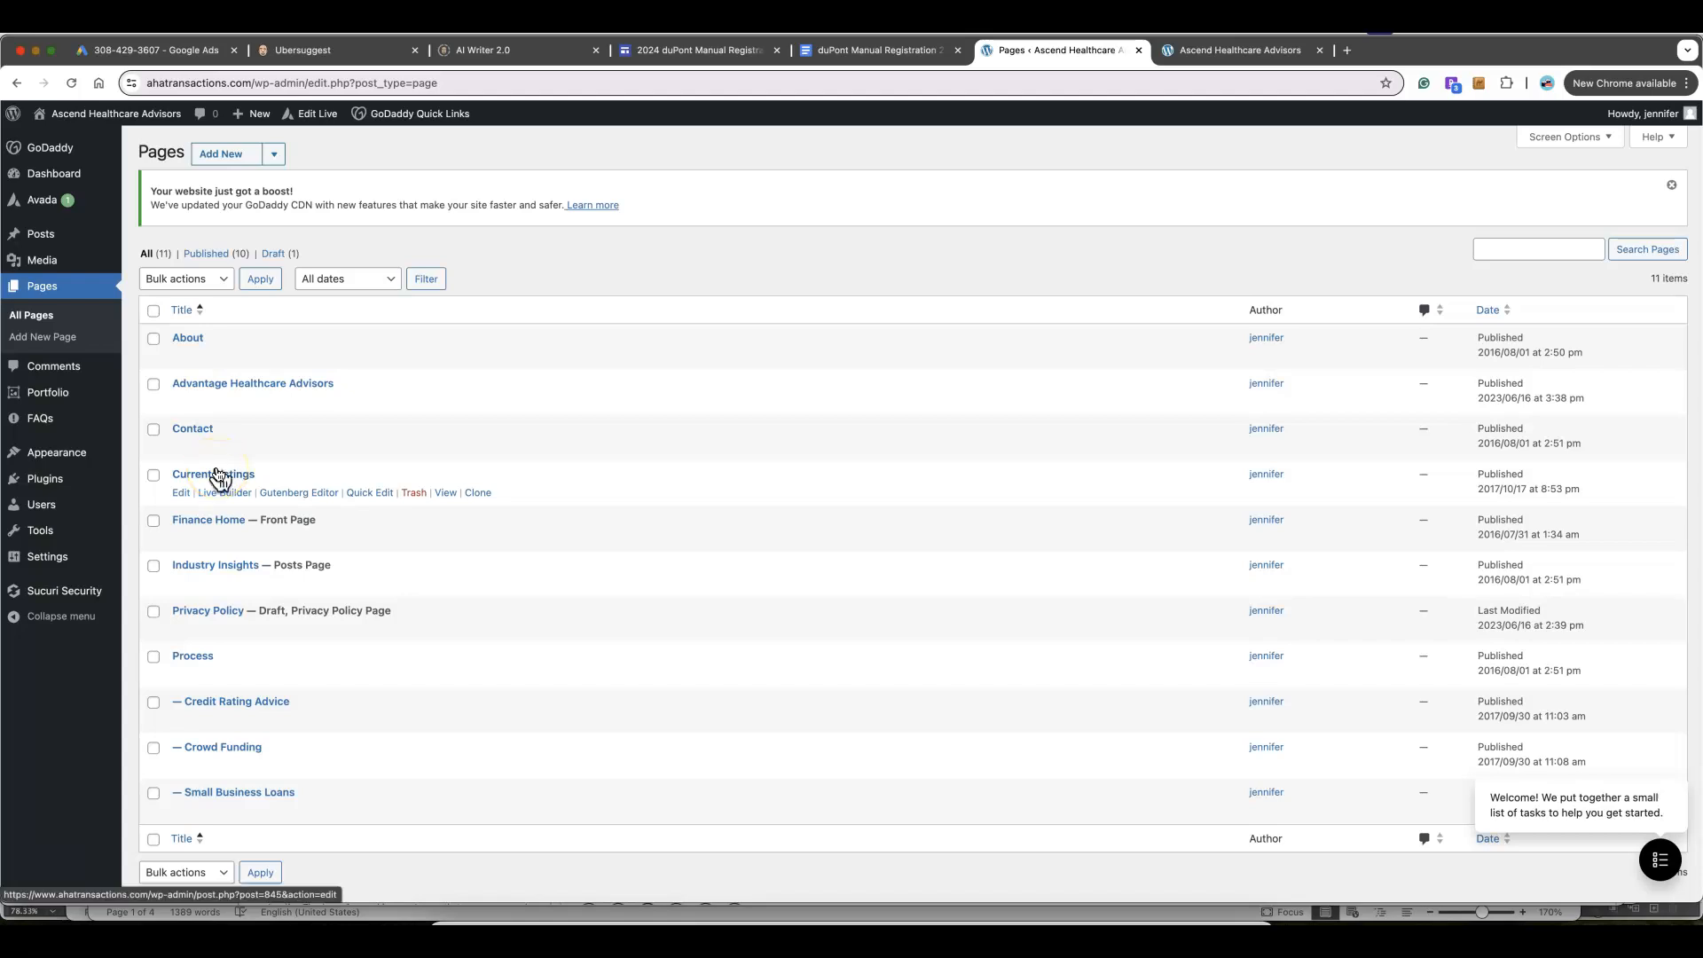
click(216, 525)
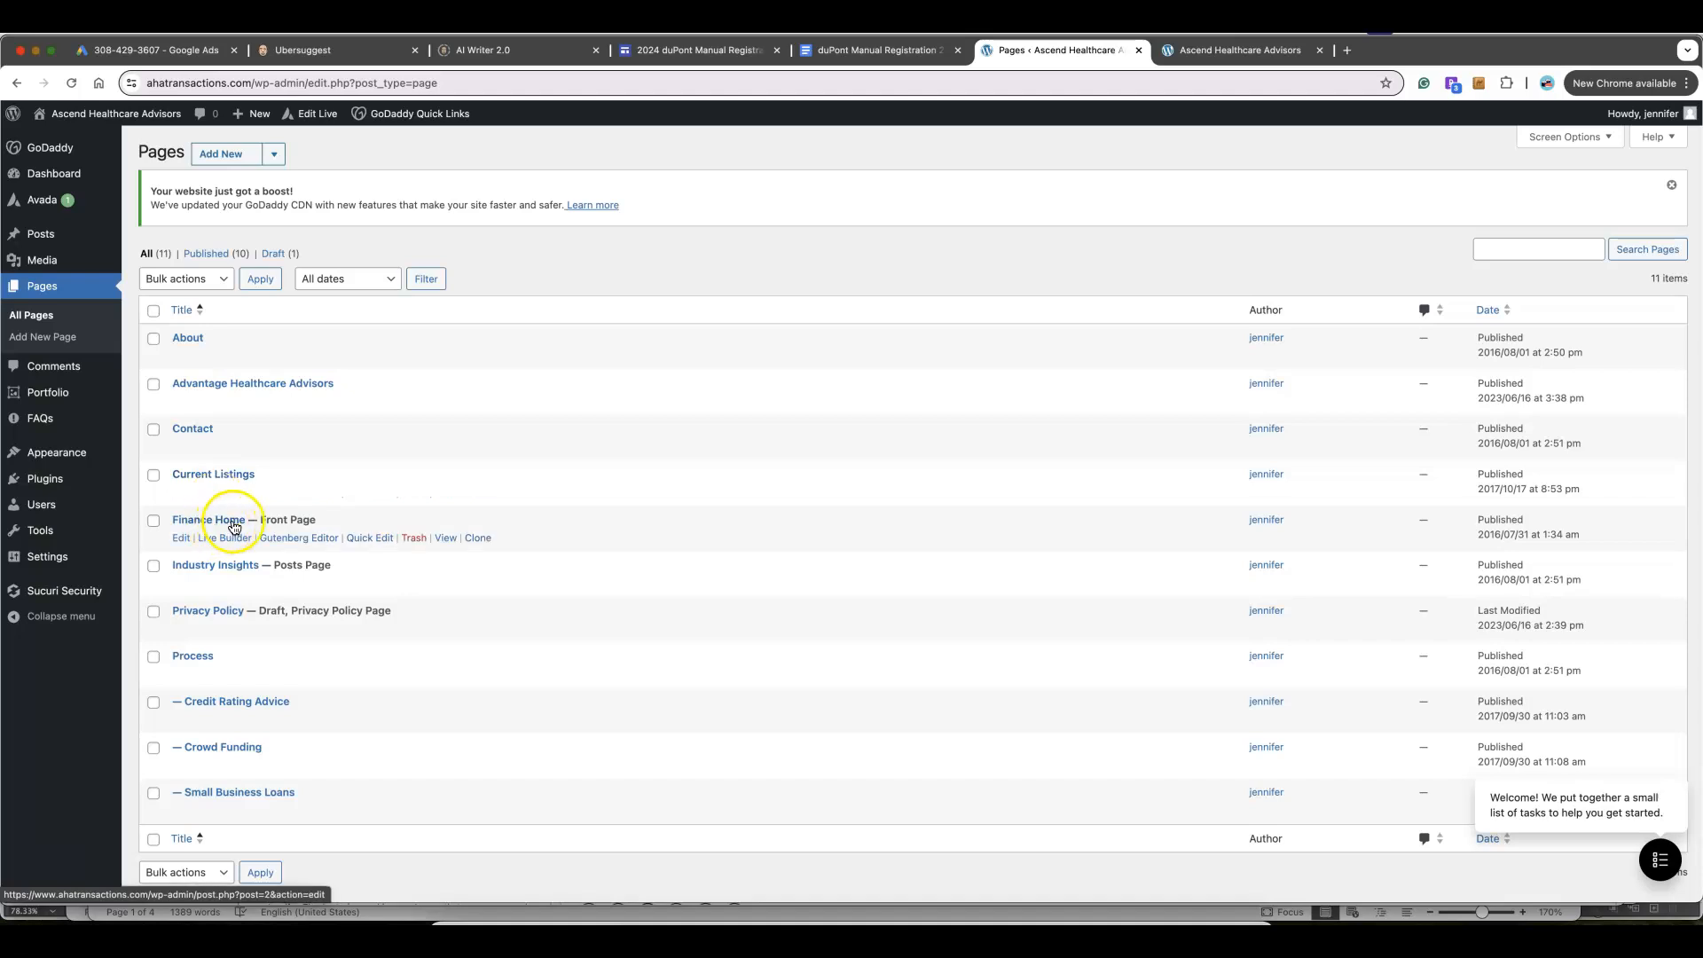
click(181, 541)
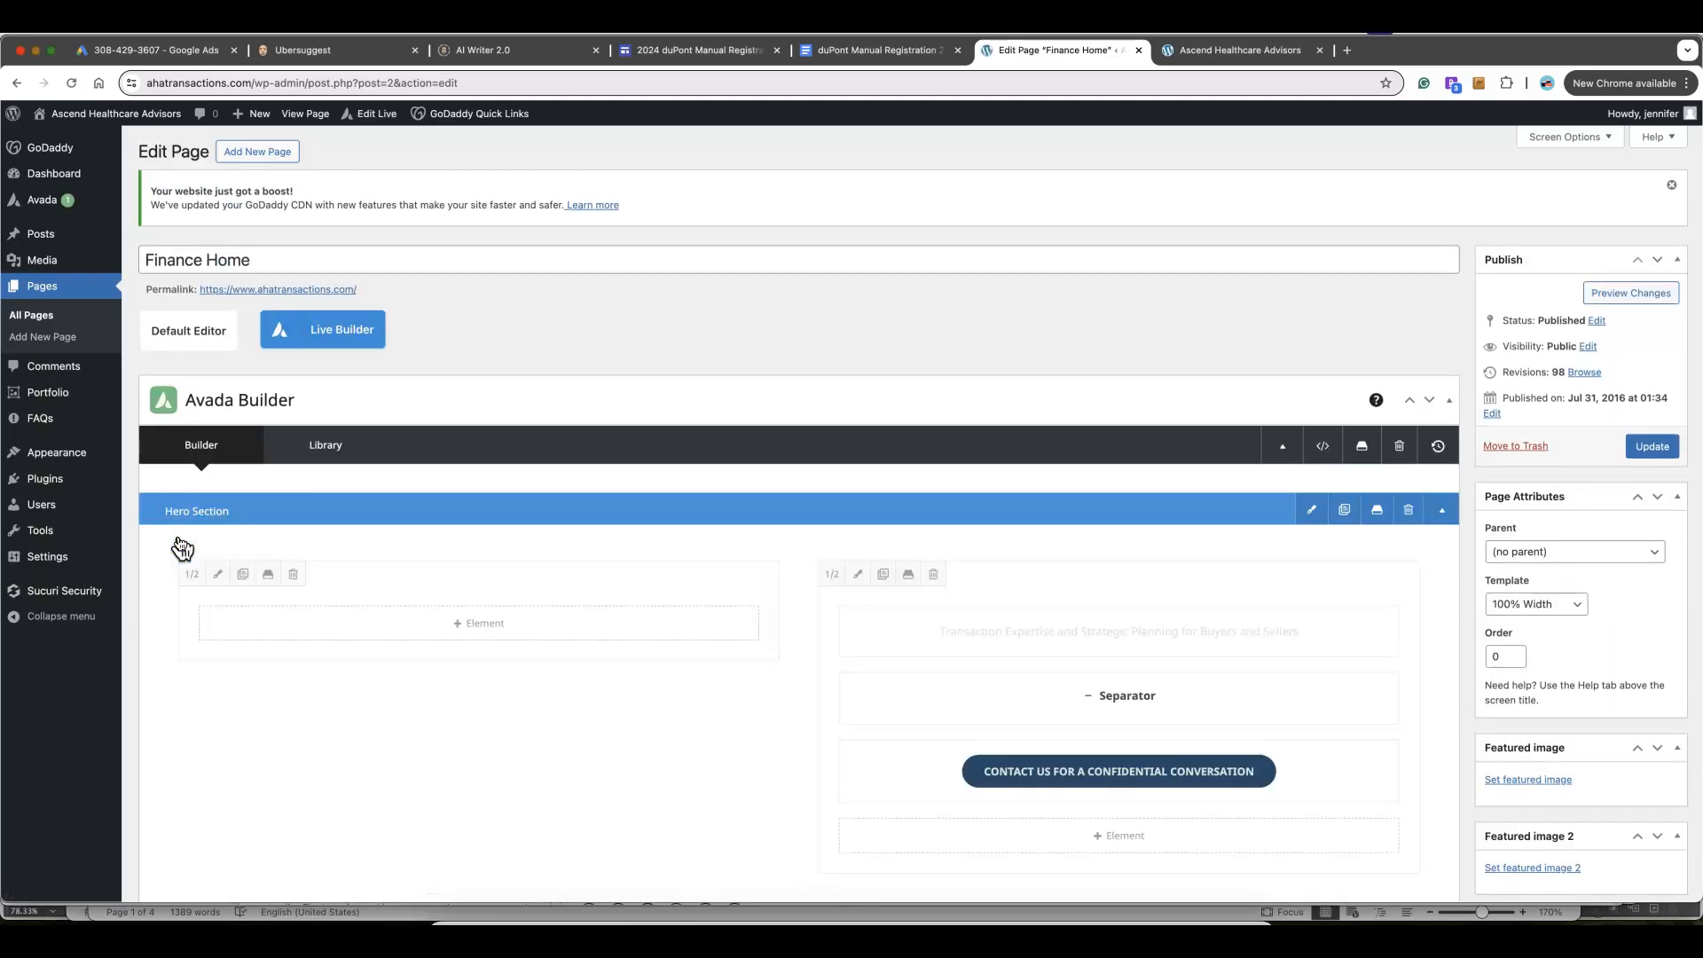
Scroll the Avada Builder down to the Introduction container and compare it with the live homepage
click(189, 292)
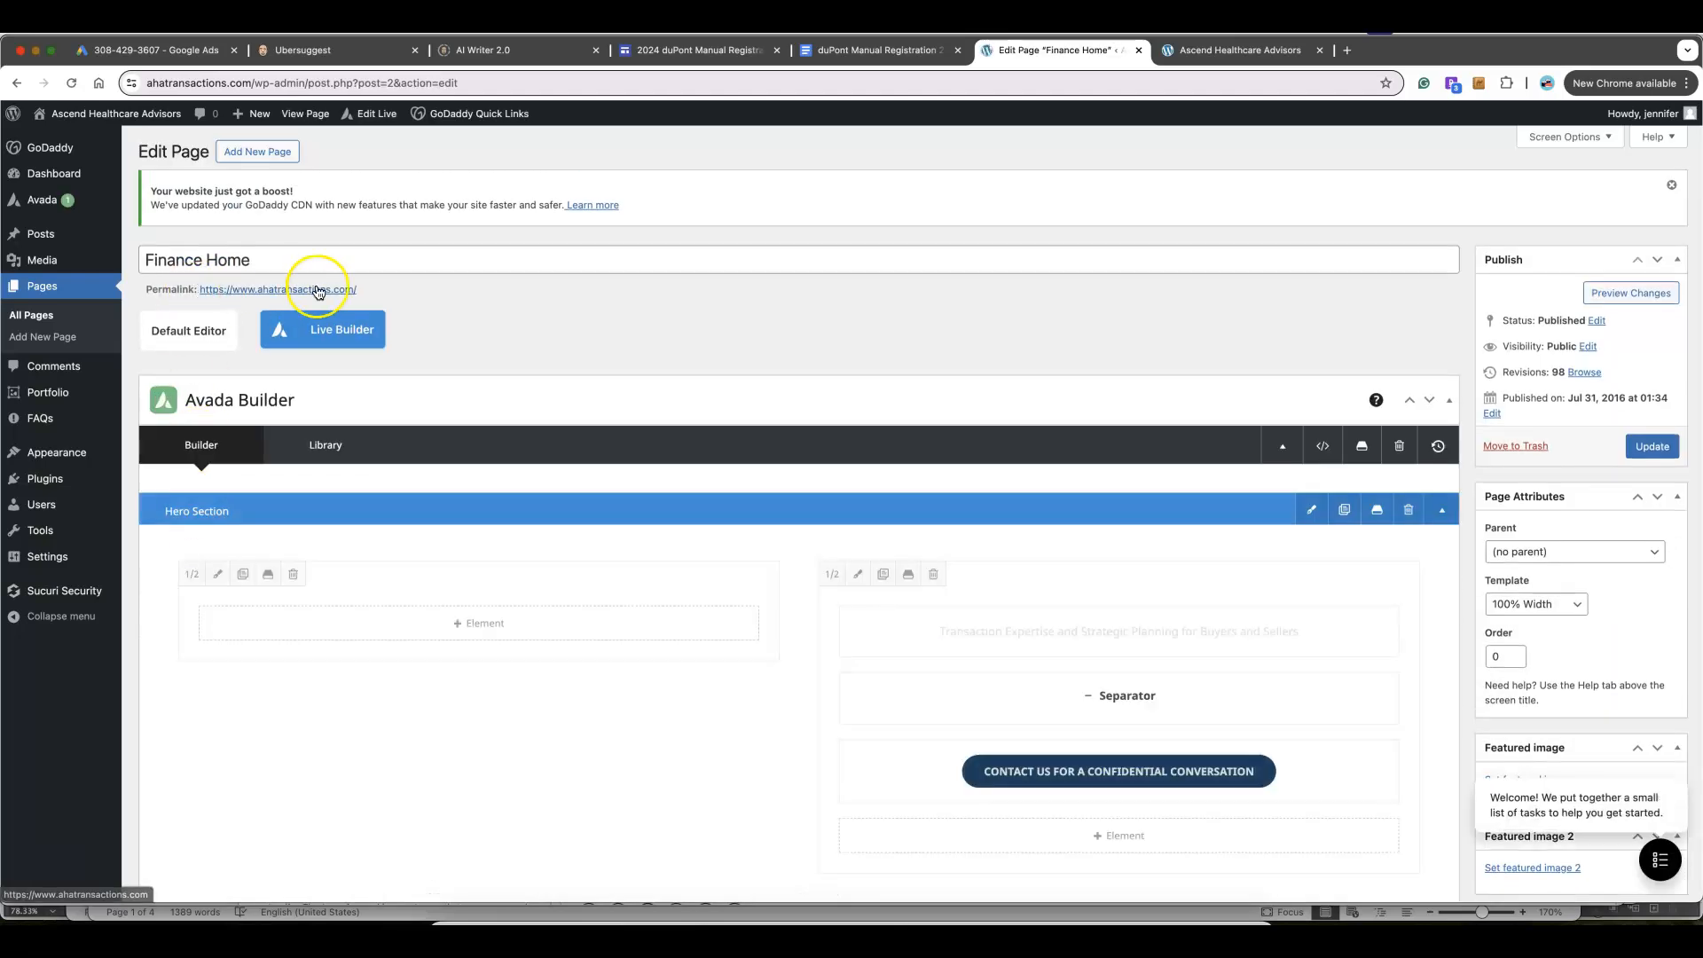
scroll(732, 595, down, 3)
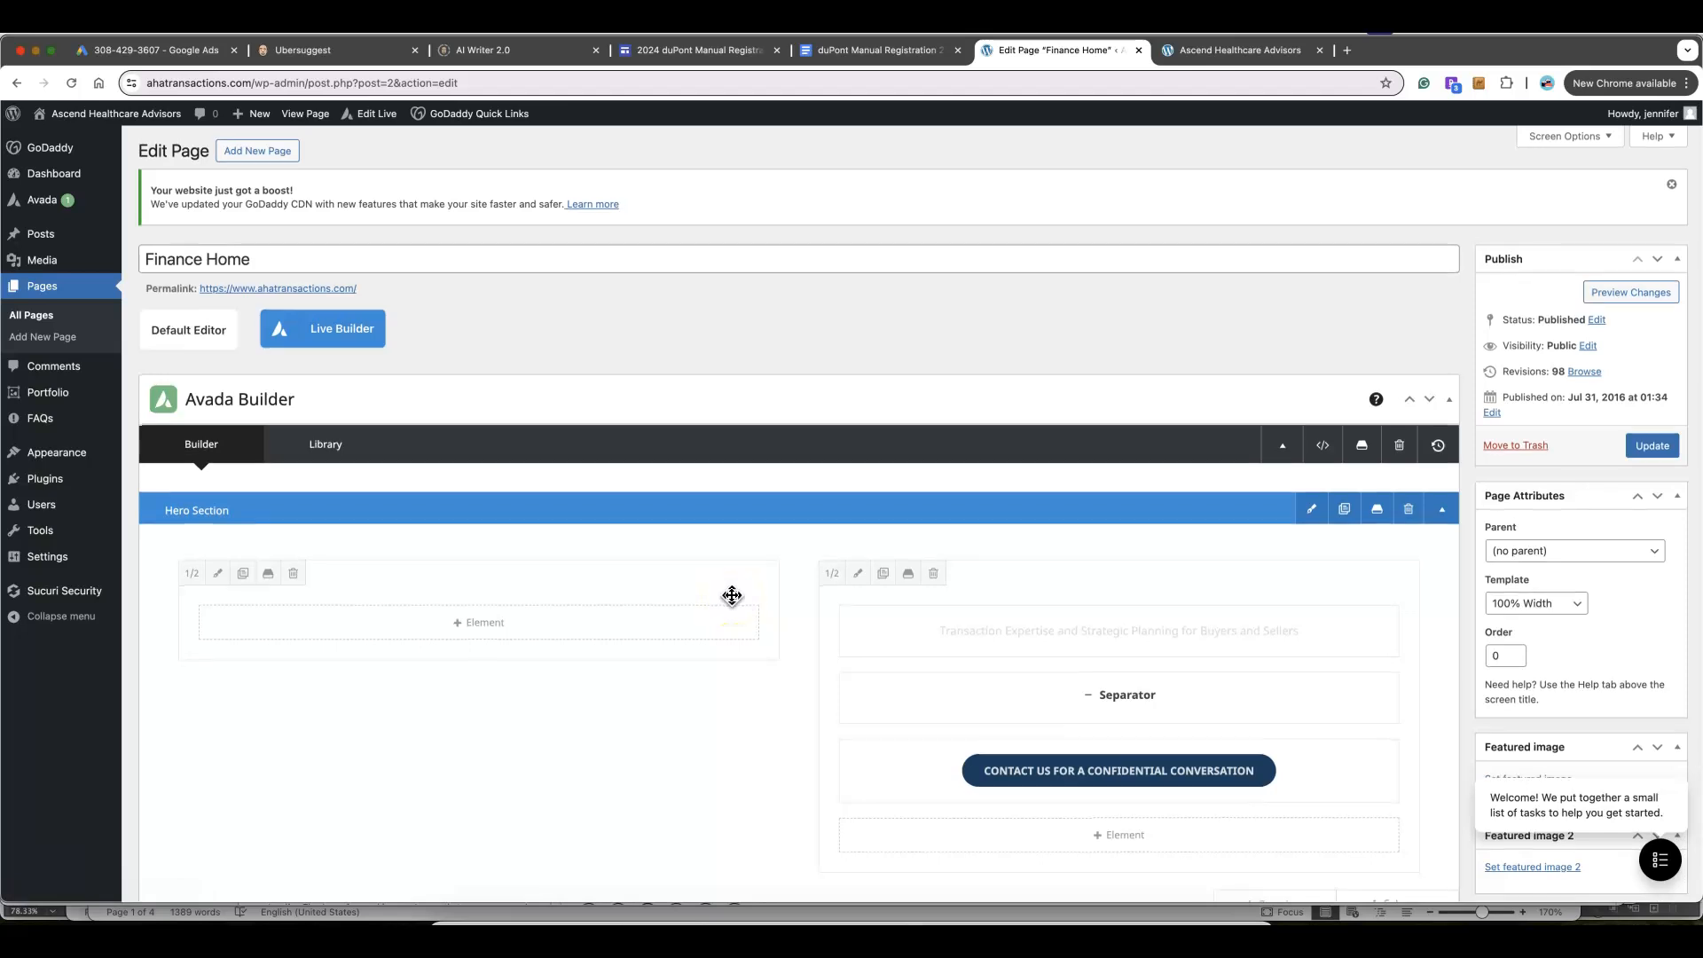
scroll(731, 595, down, 6)
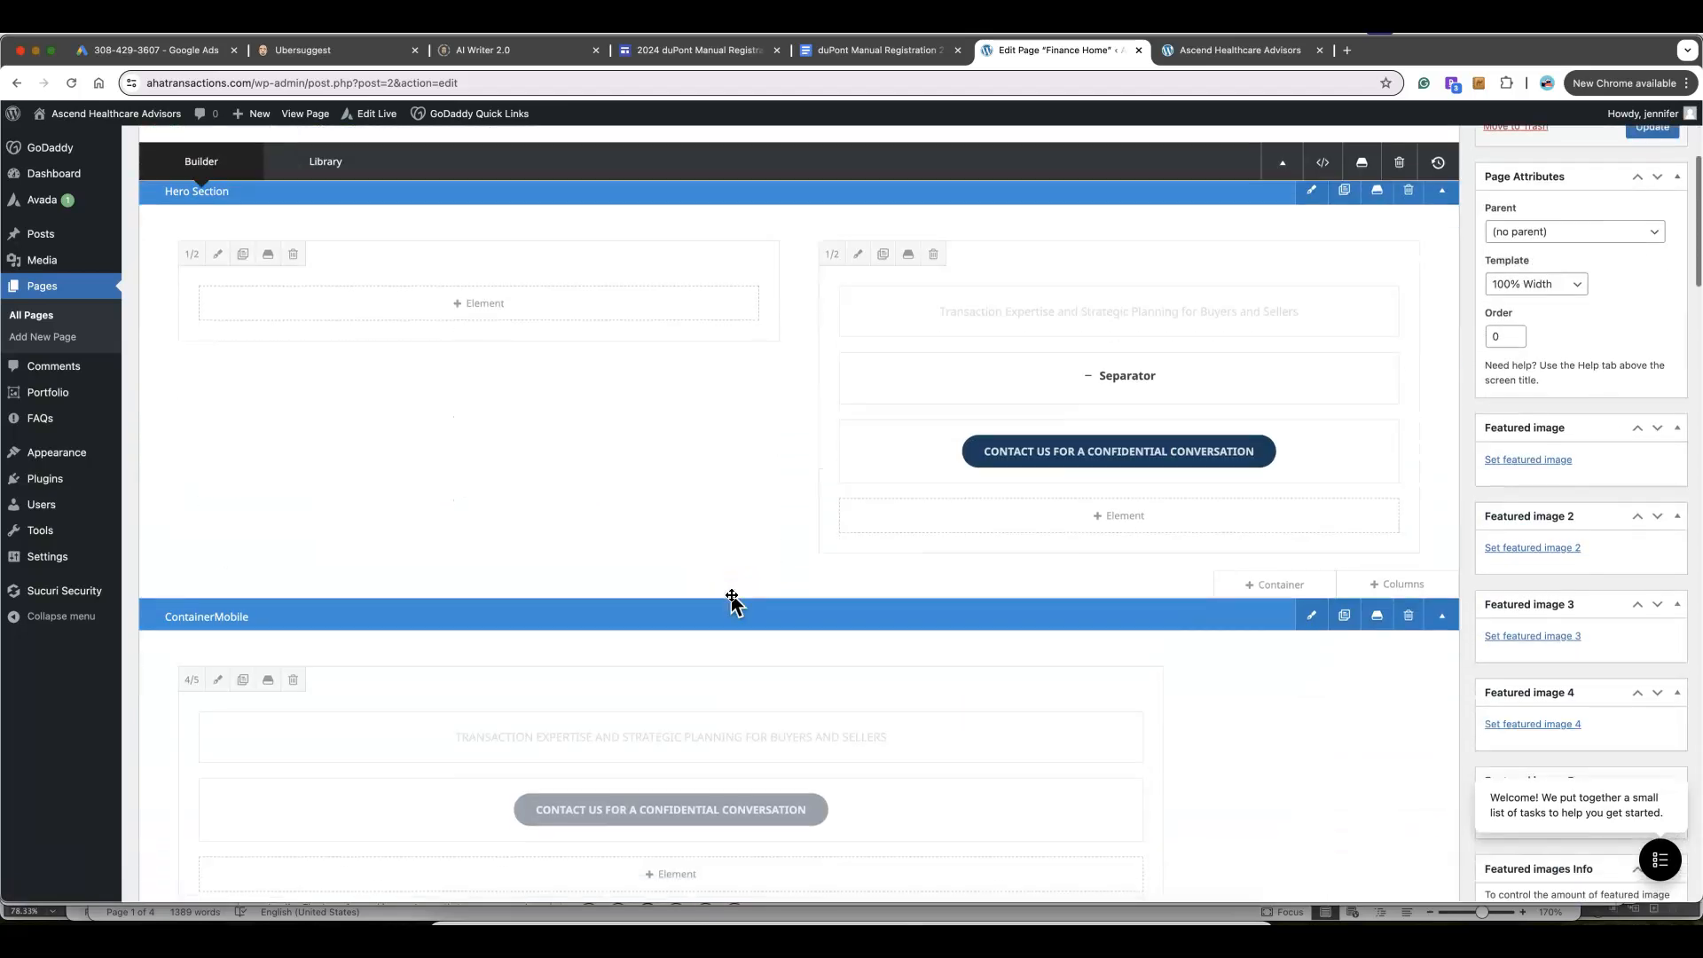
scroll(731, 595, down, 4)
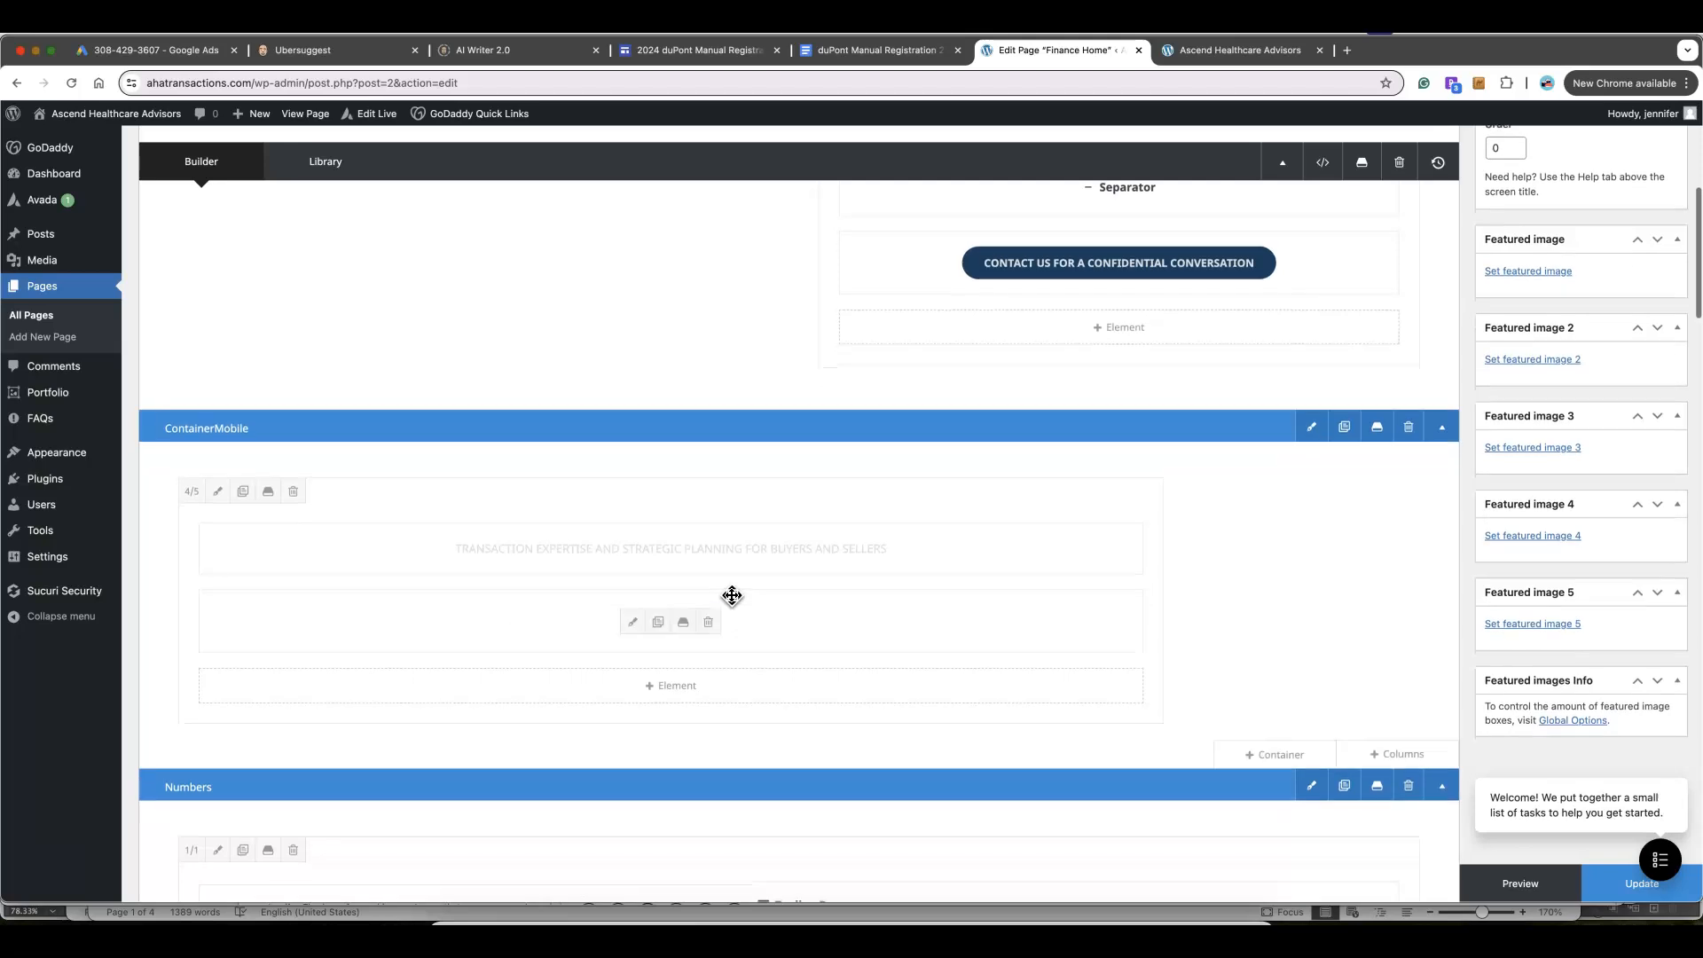
scroll(732, 595, down, 6)
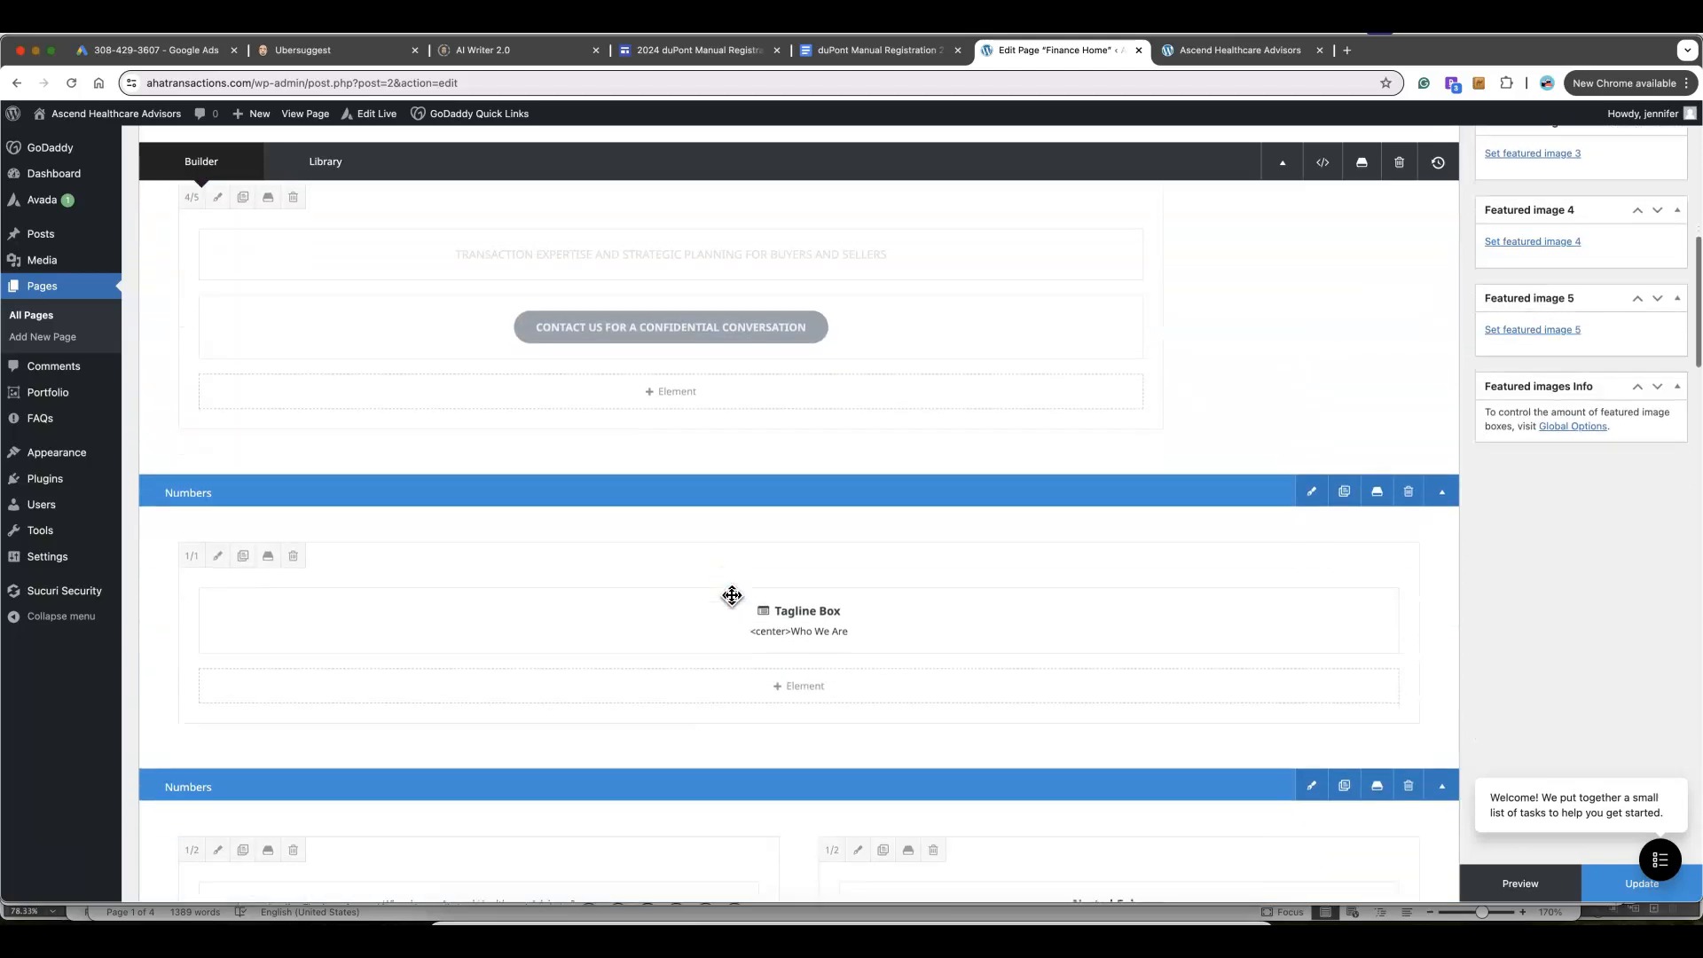
scroll(732, 595, down, 2)
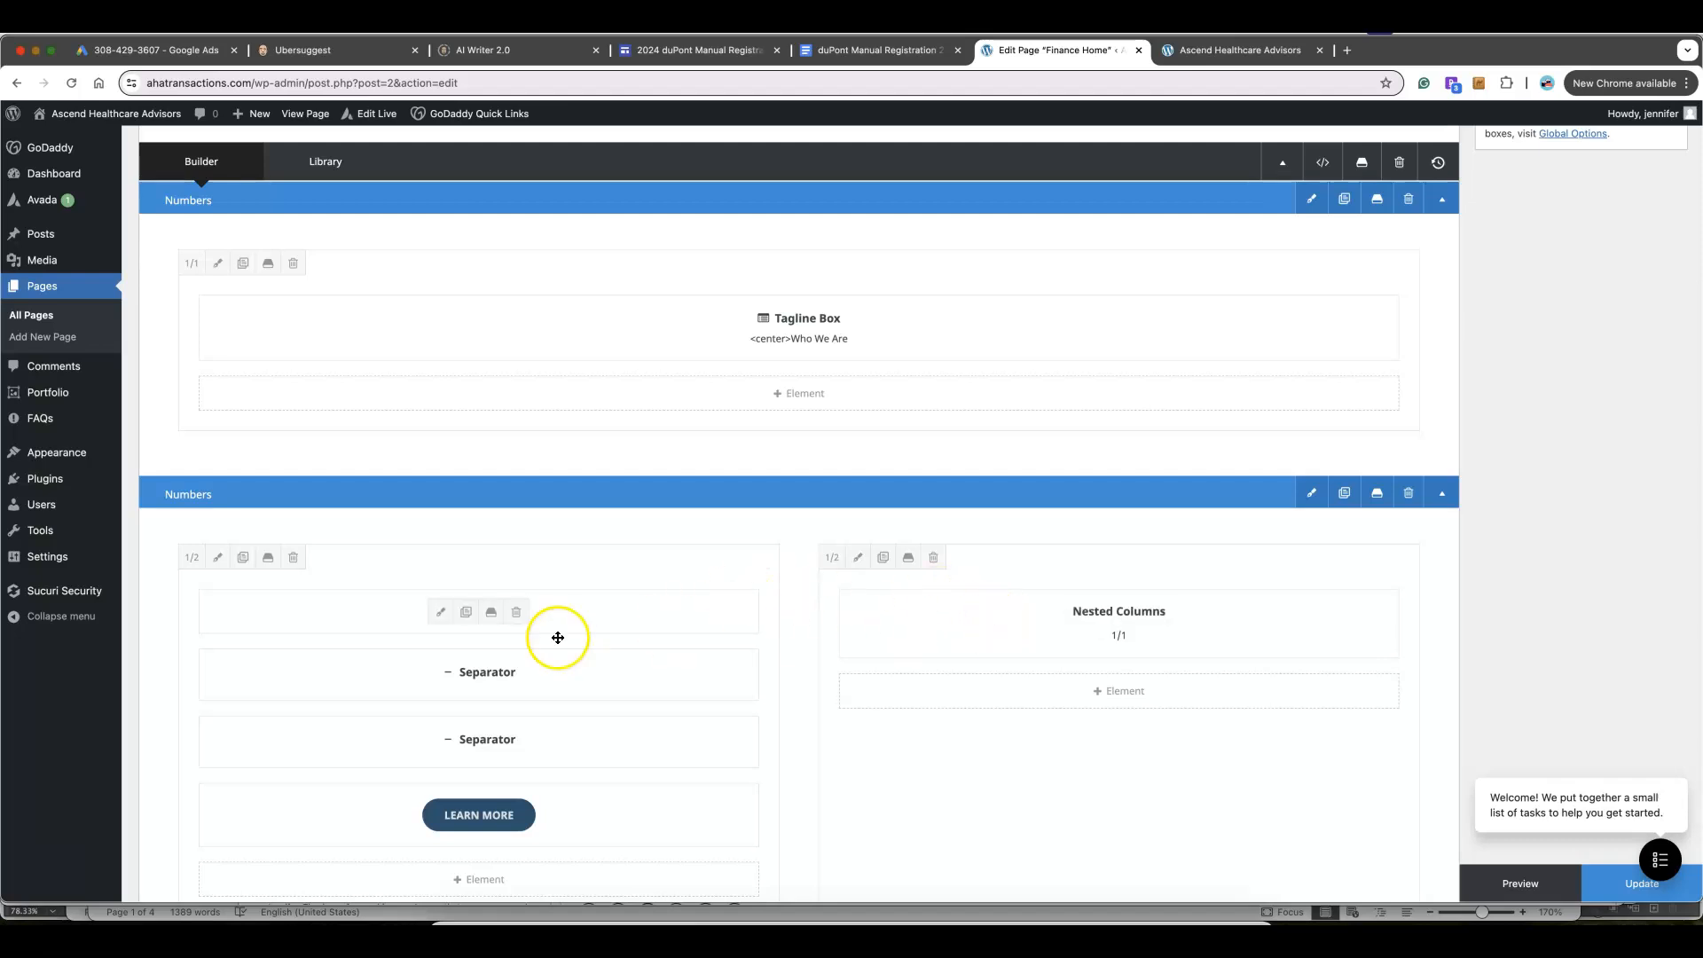
scroll(657, 616, down, 9)
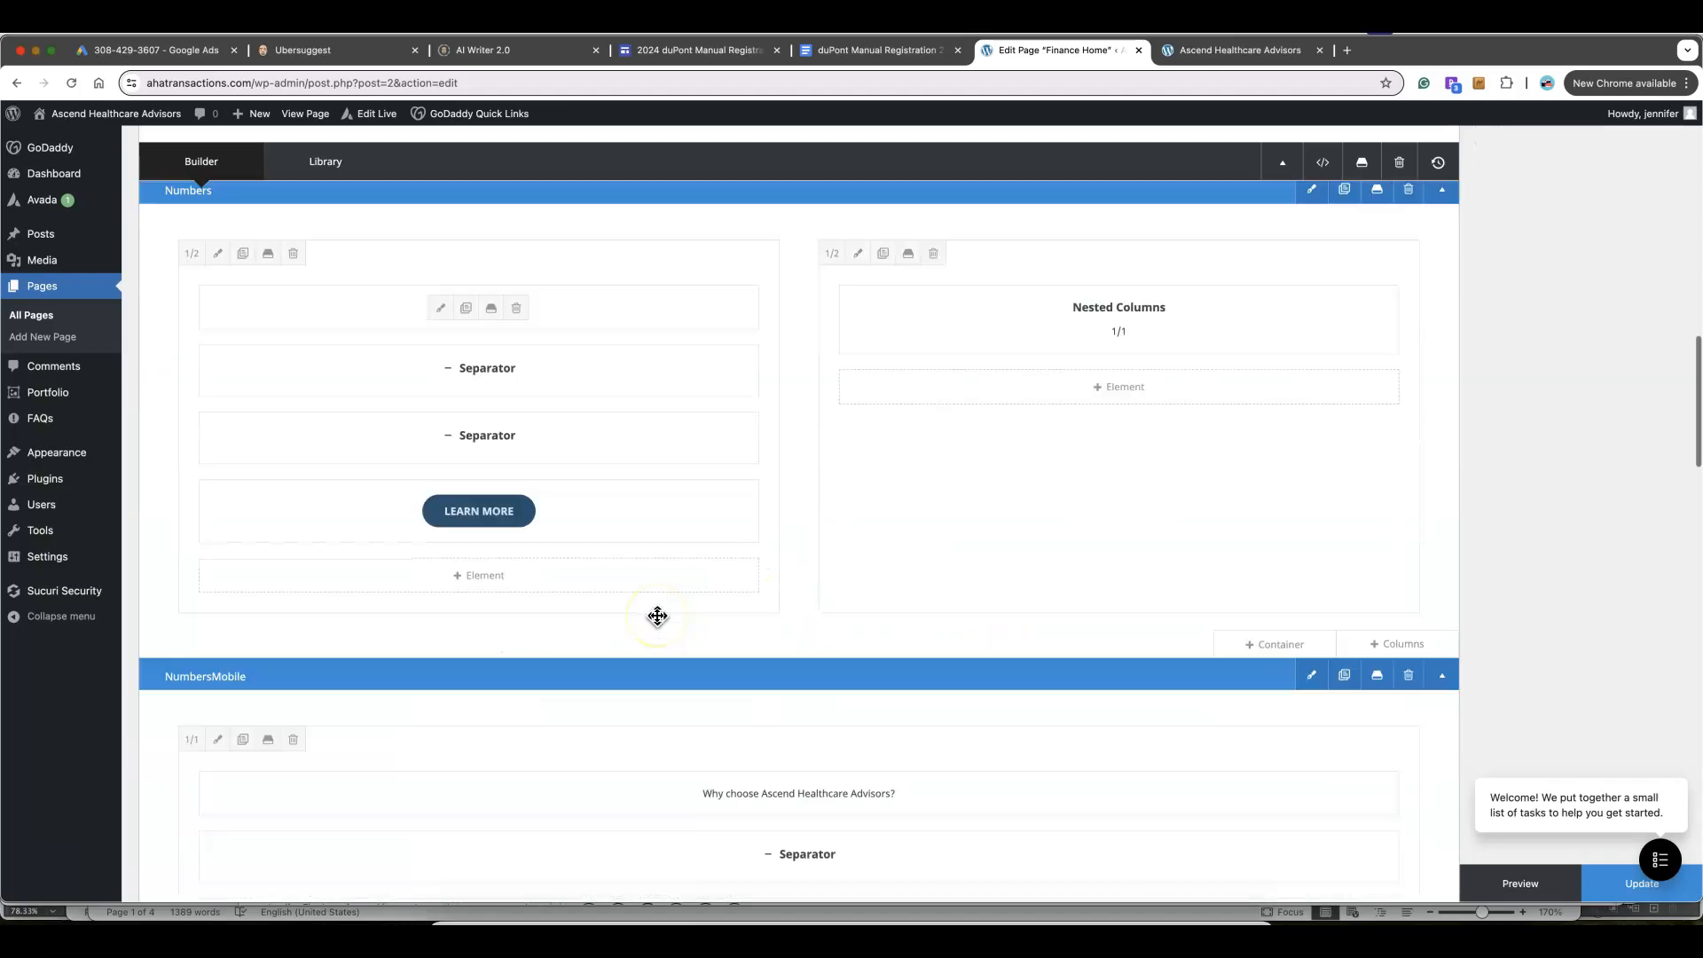
scroll(657, 617, down, 3)
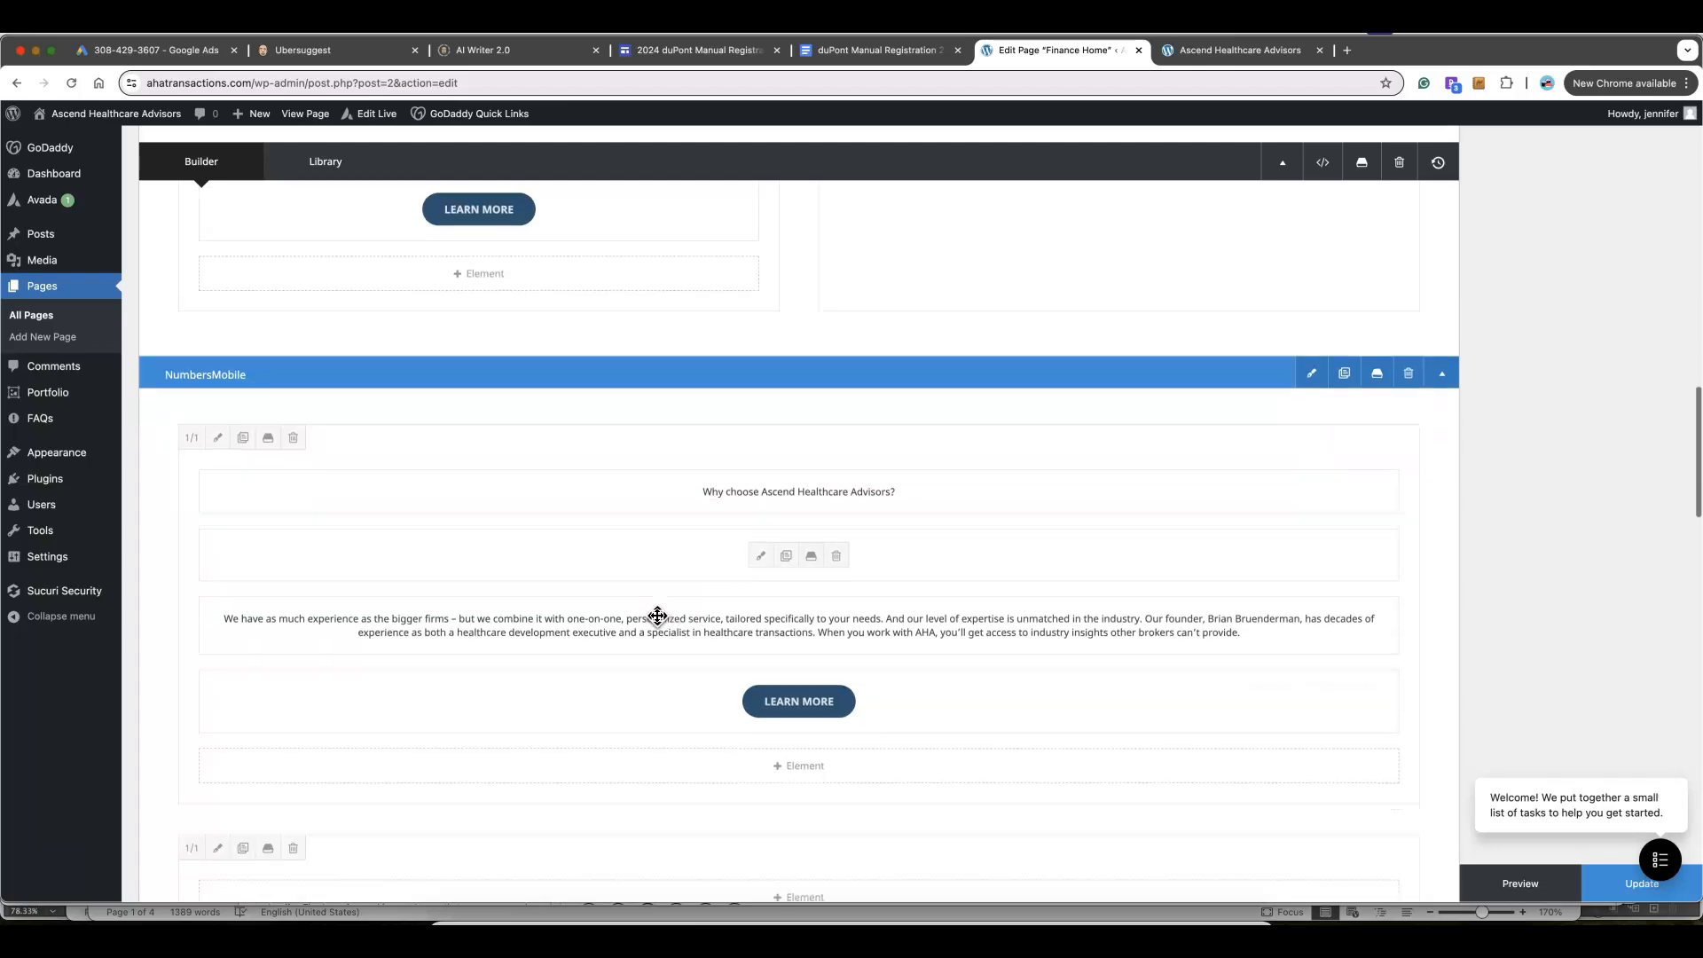
scroll(658, 617, down, 1)
click(209, 278)
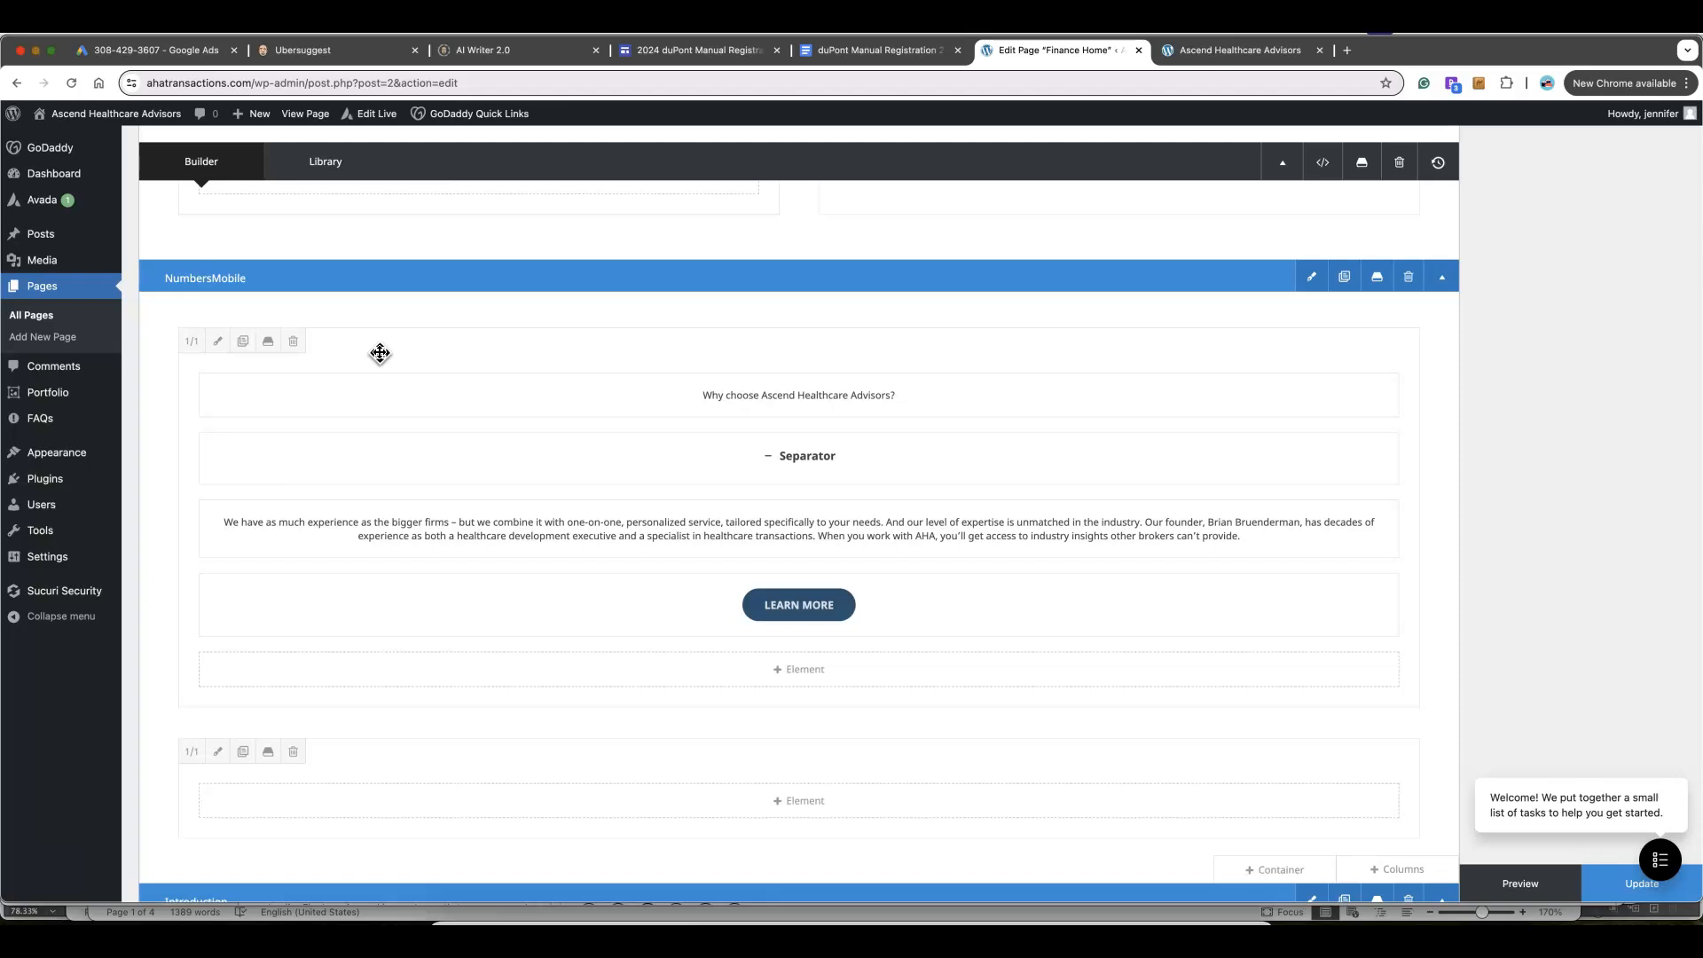
scroll(380, 353, down, 5)
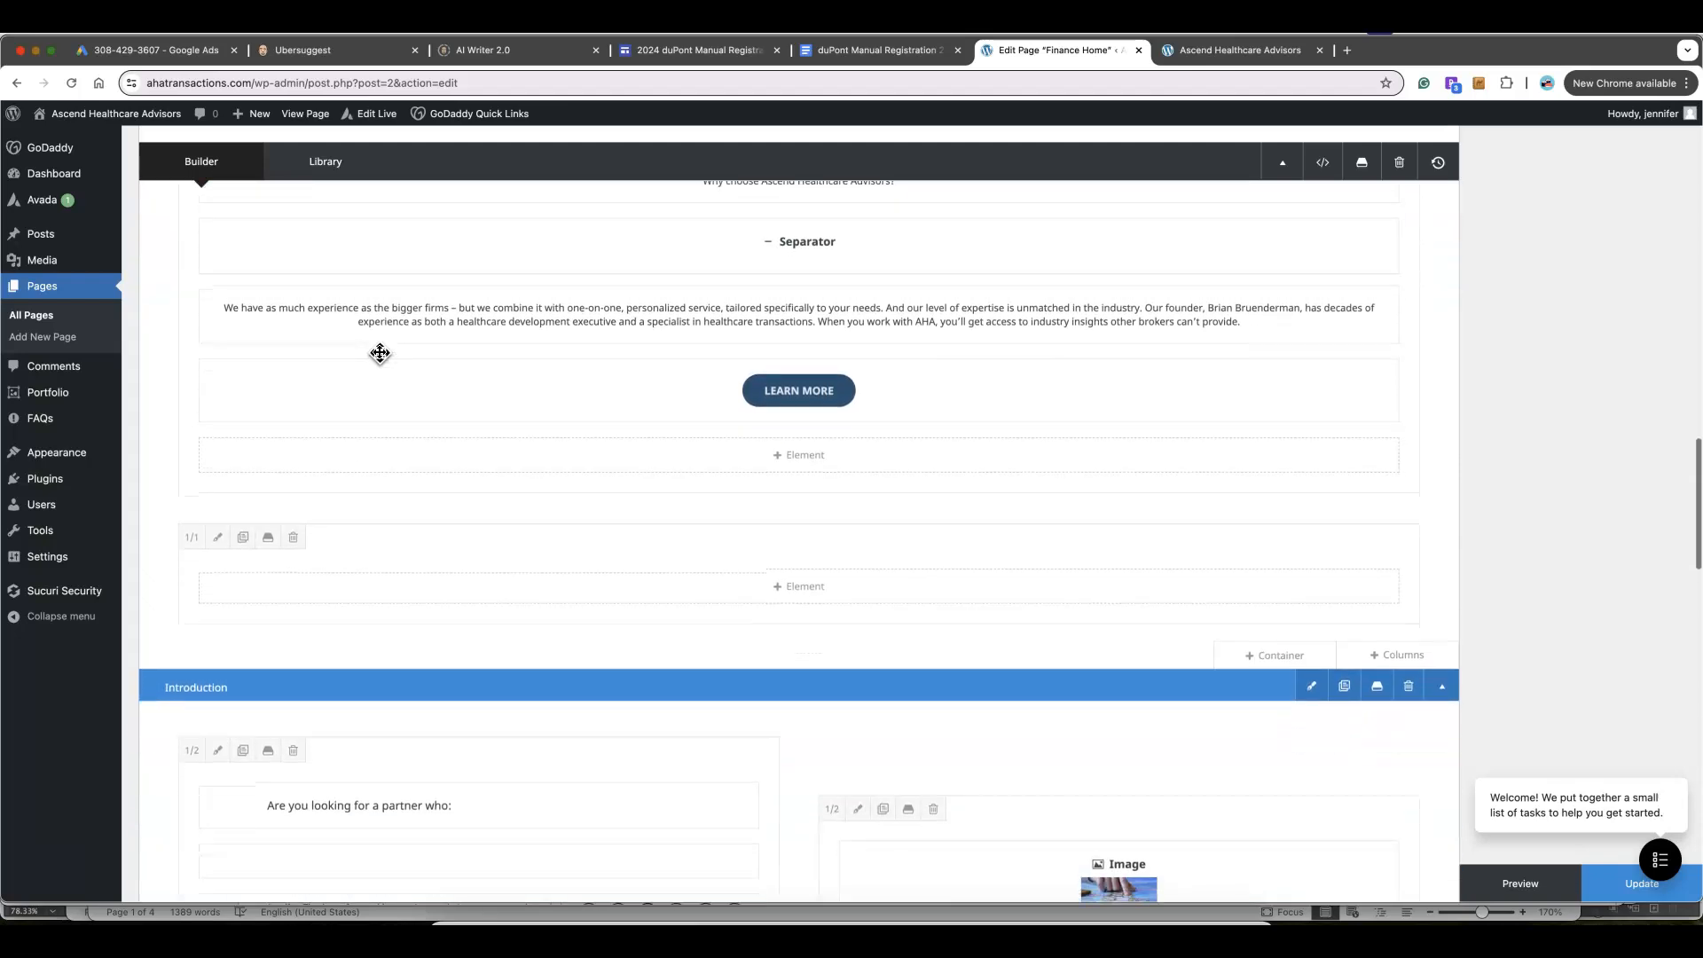
scroll(380, 353, down, 3)
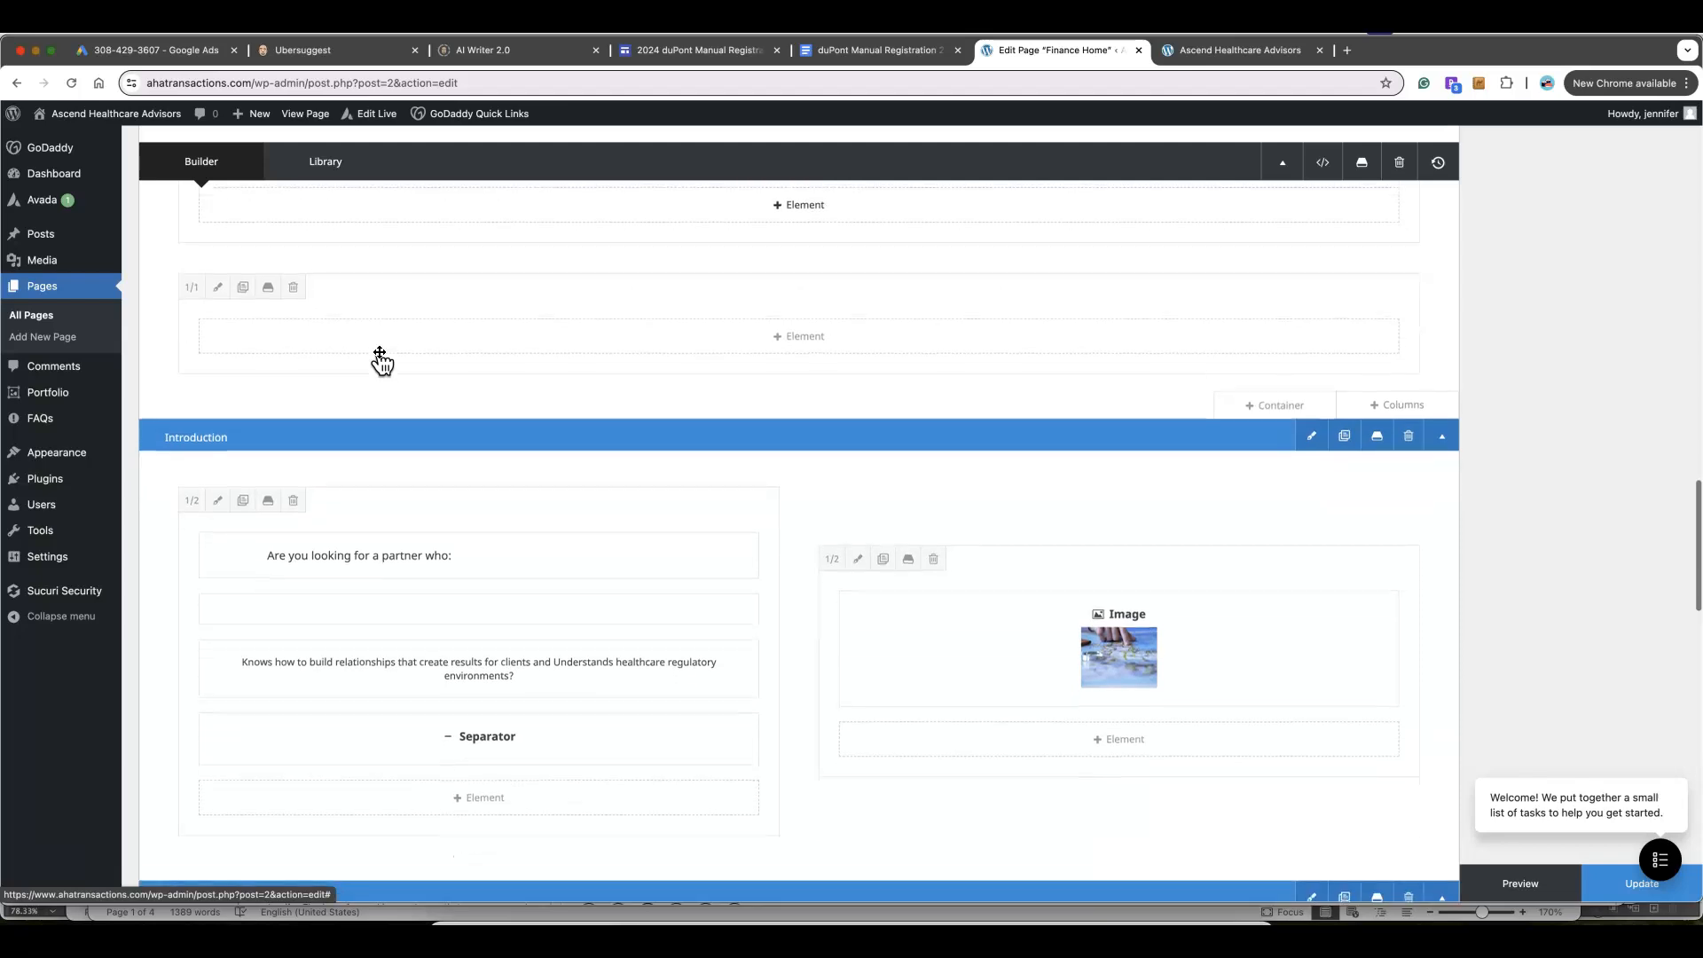
scroll(379, 353, down, 2)
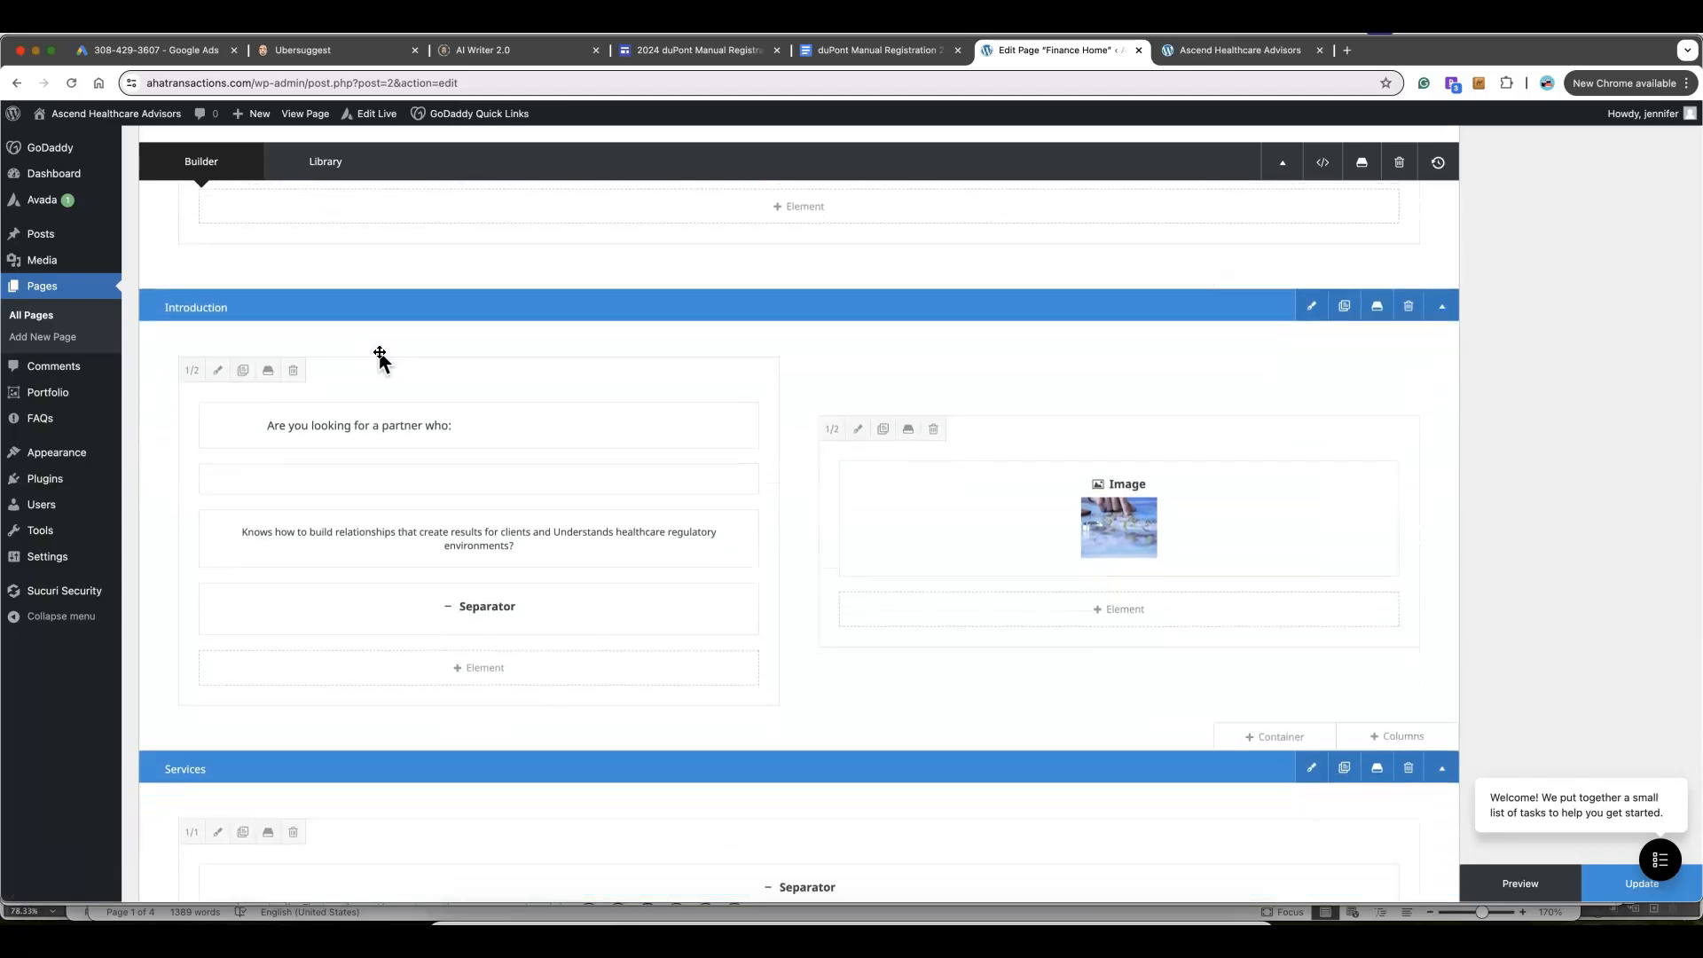
click(219, 322)
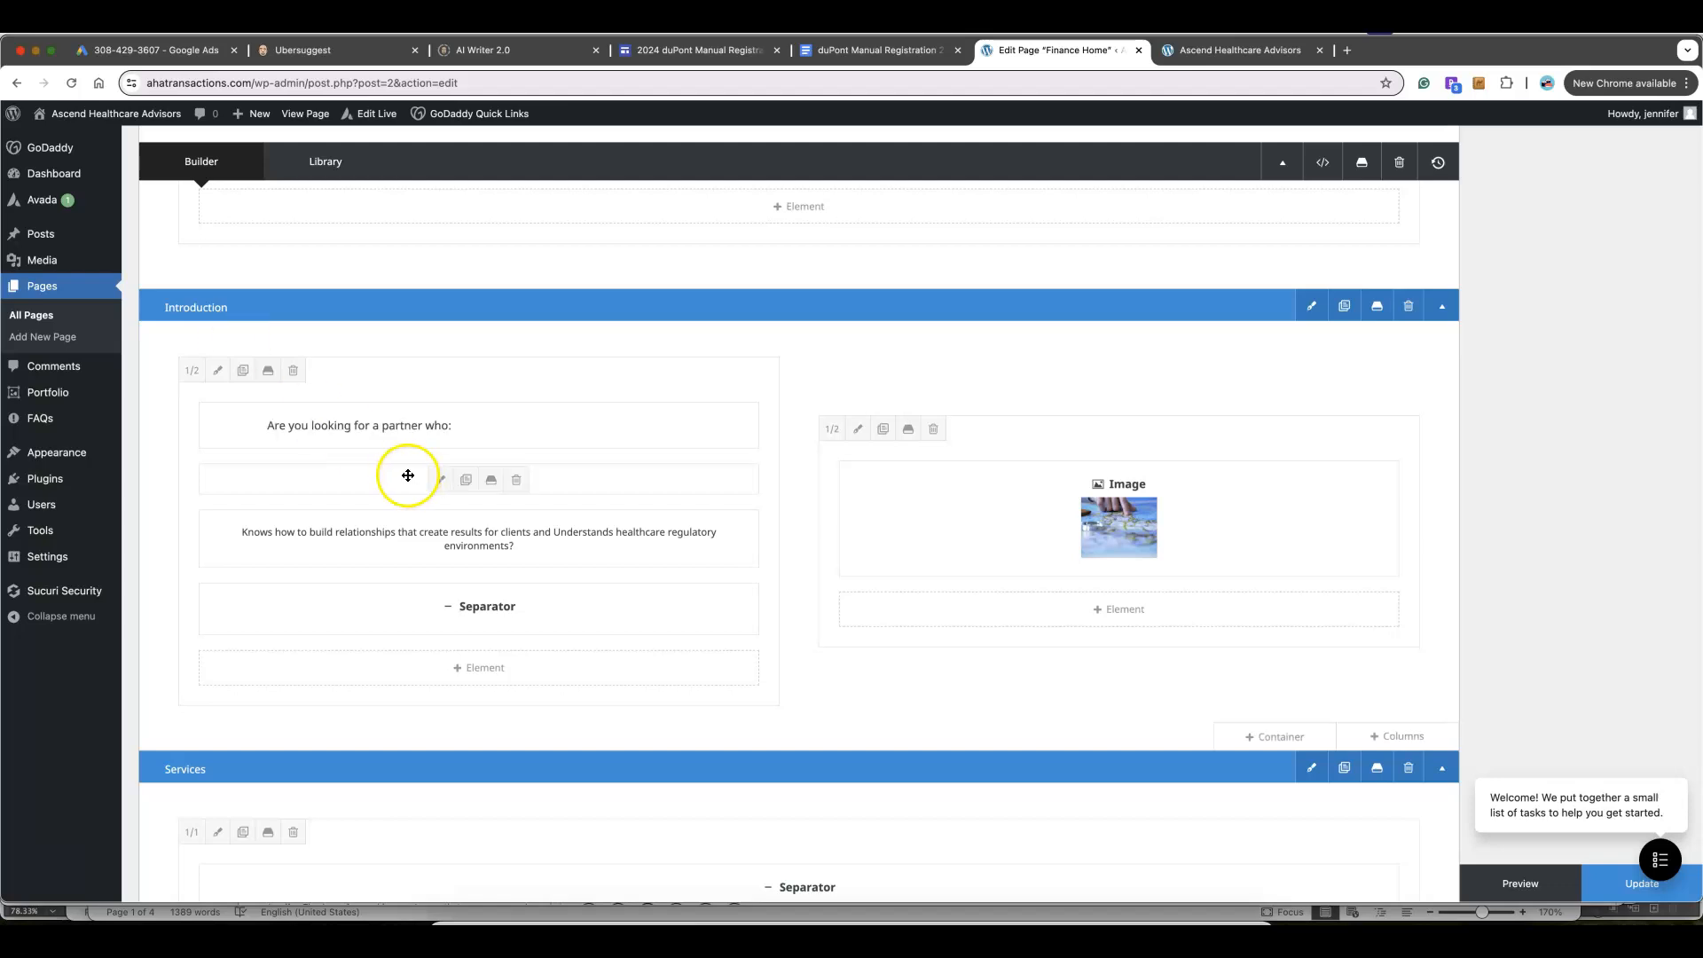
click(1246, 57)
Back in the Finance Home editor, open the Introduction checklist Text Block's settings
scroll(722, 398, down, 10)
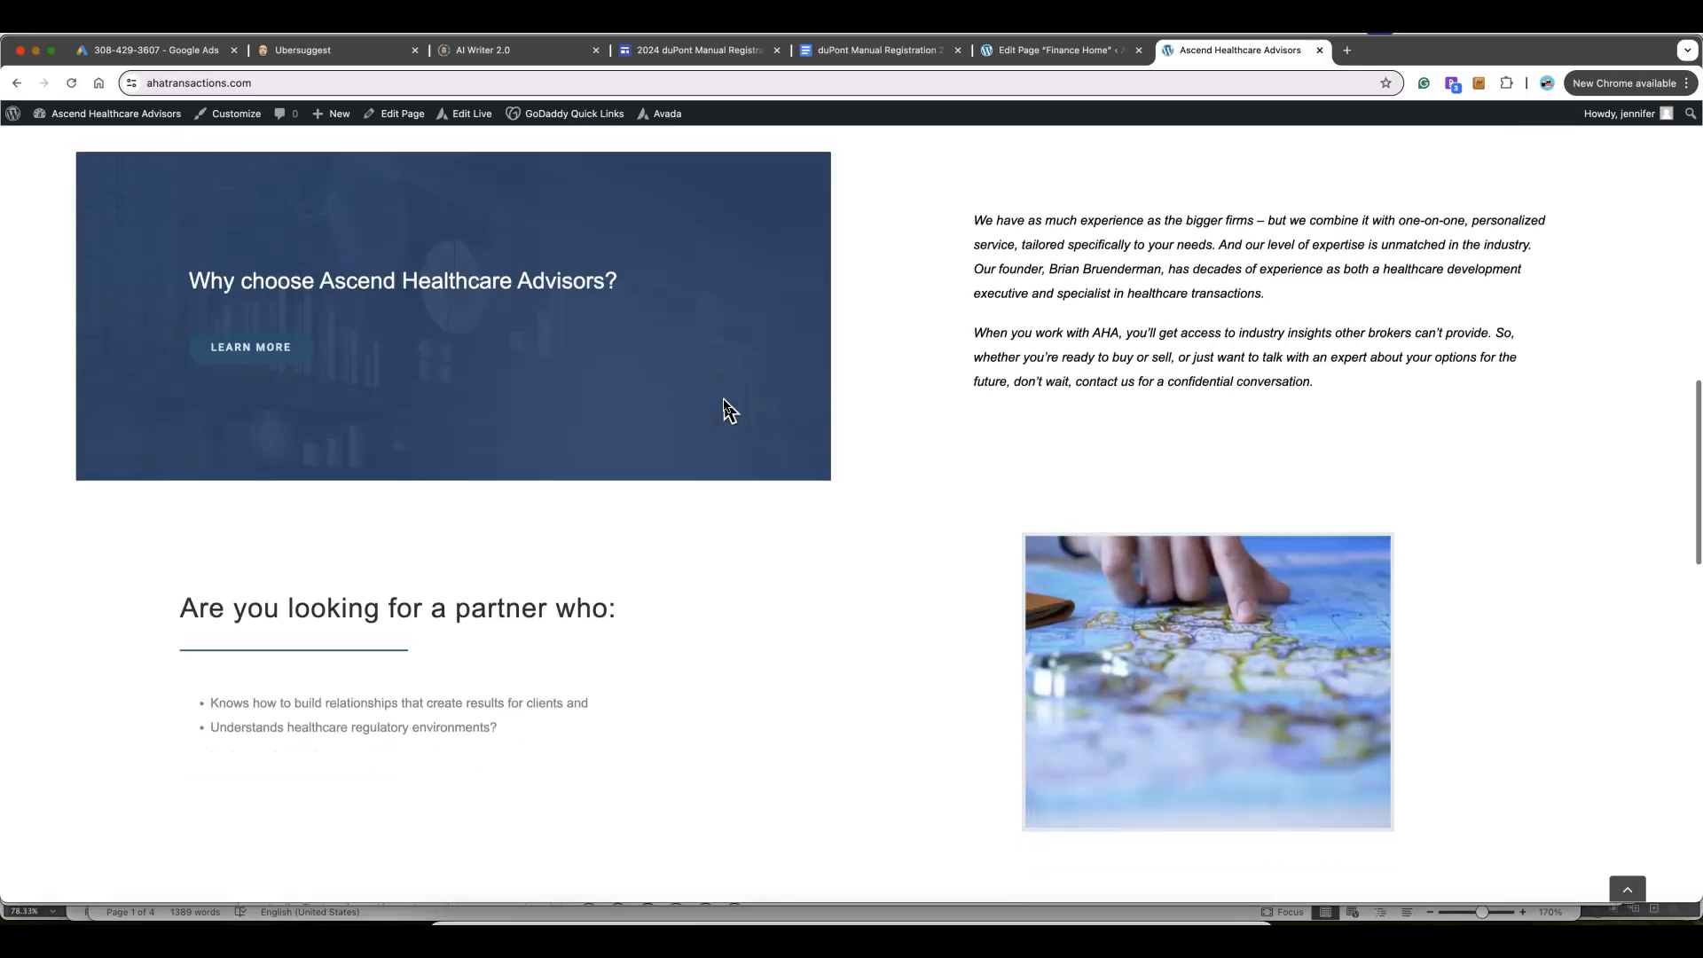
scroll(726, 409, down, 5)
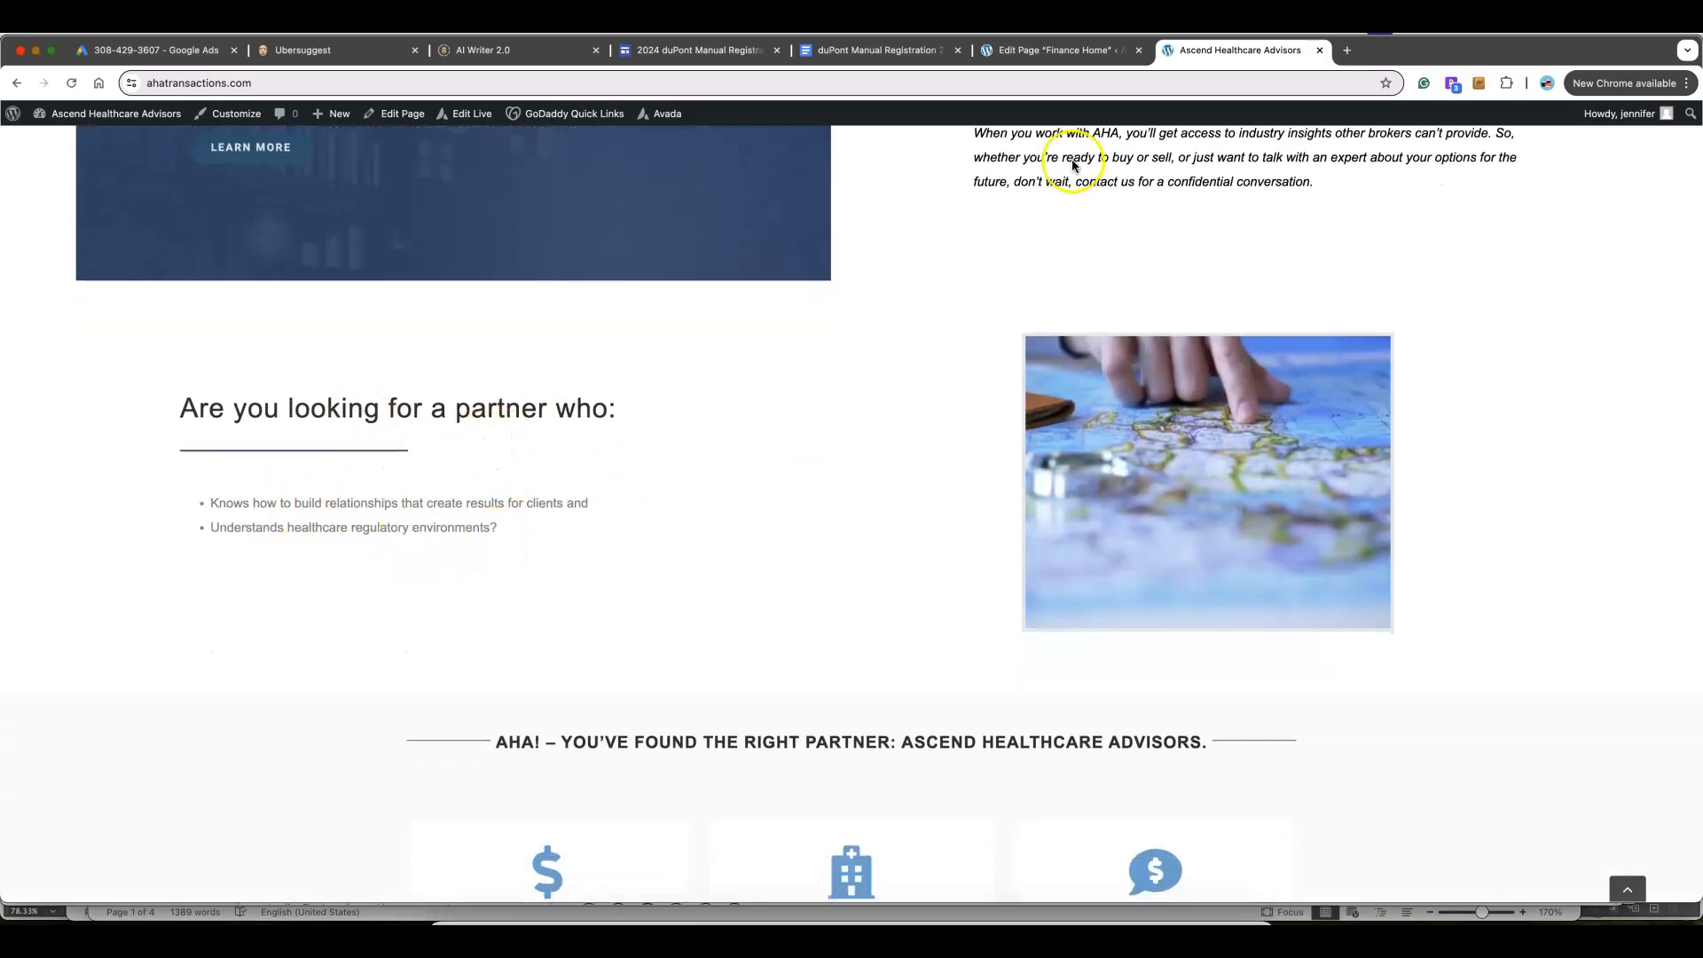
click(1058, 52)
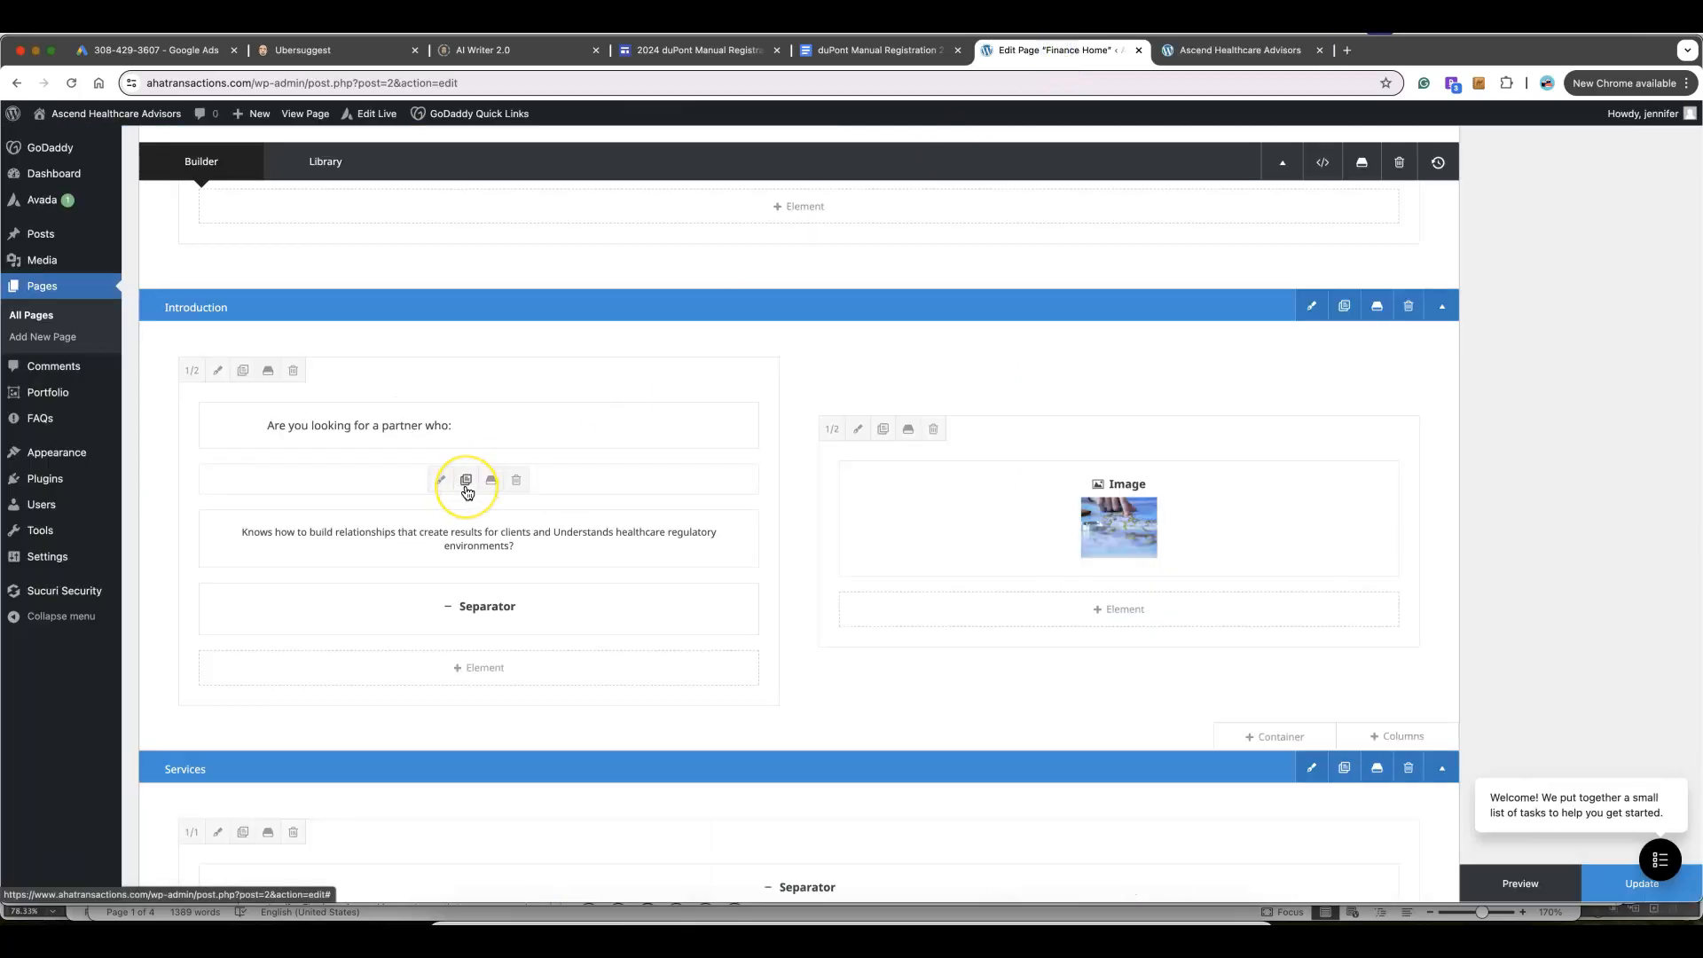
scroll(468, 492, down, 1)
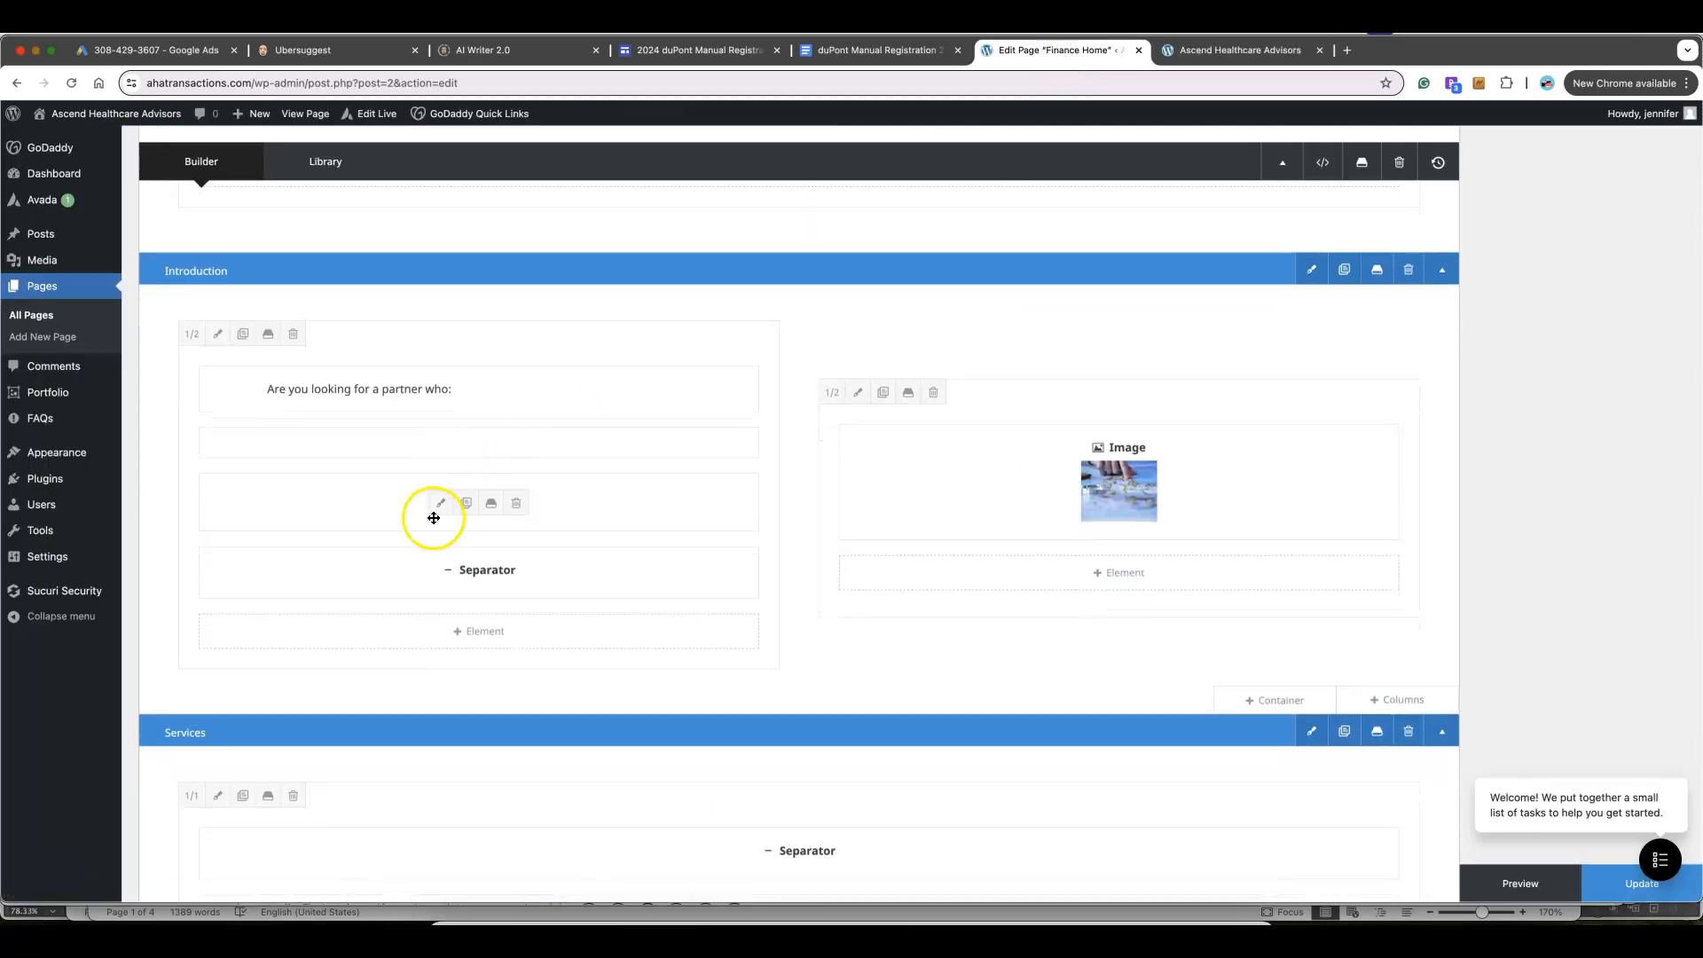
click(440, 503)
Add a third bullet 'THIS IS A TEST SAMPLE', save the block, and update Finance Home
click(745, 706)
key(Return)
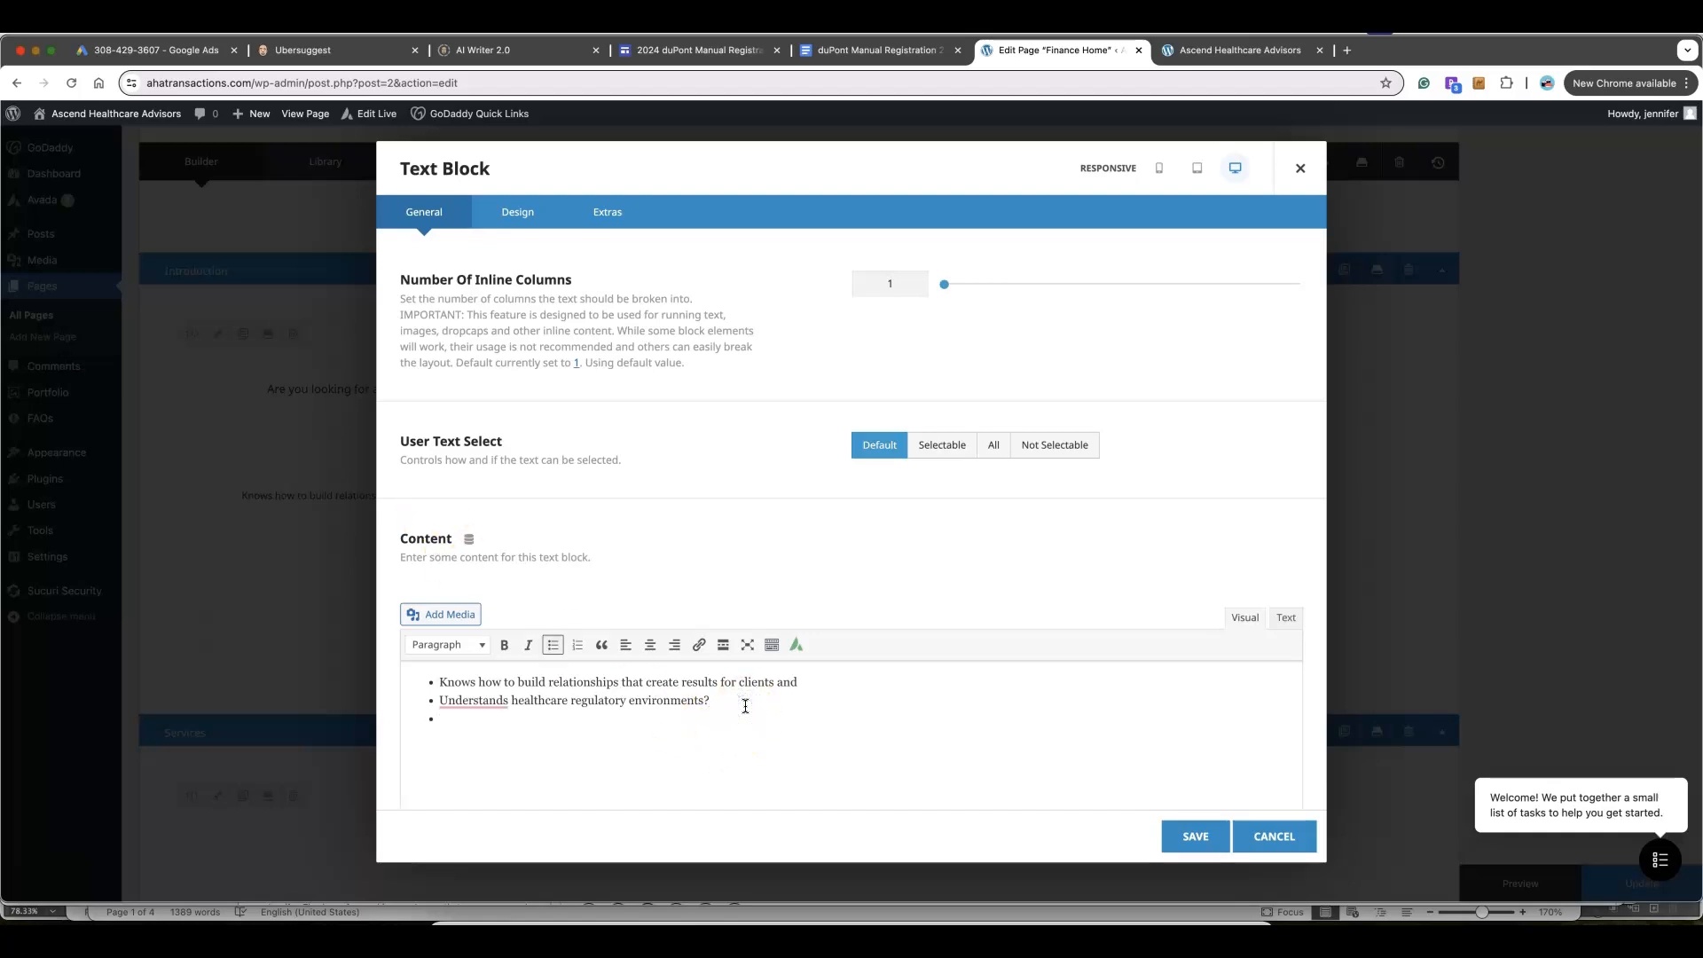
text(THIS IS A TEST SAMPLE)
click(1193, 836)
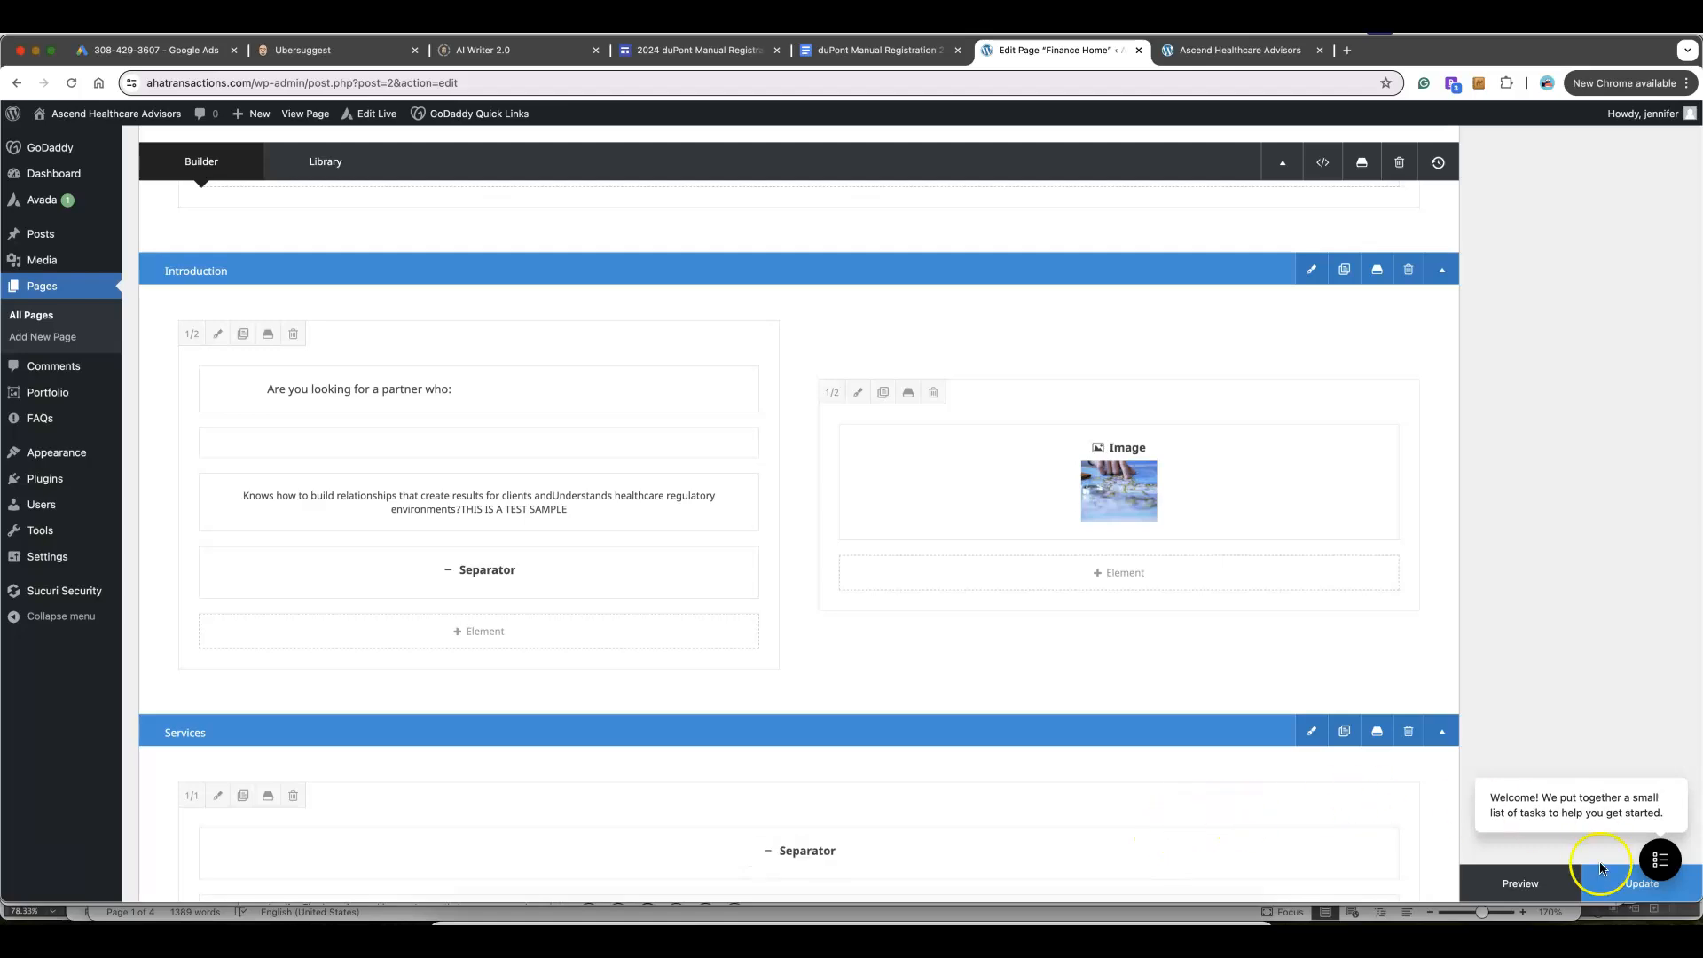
click(1630, 887)
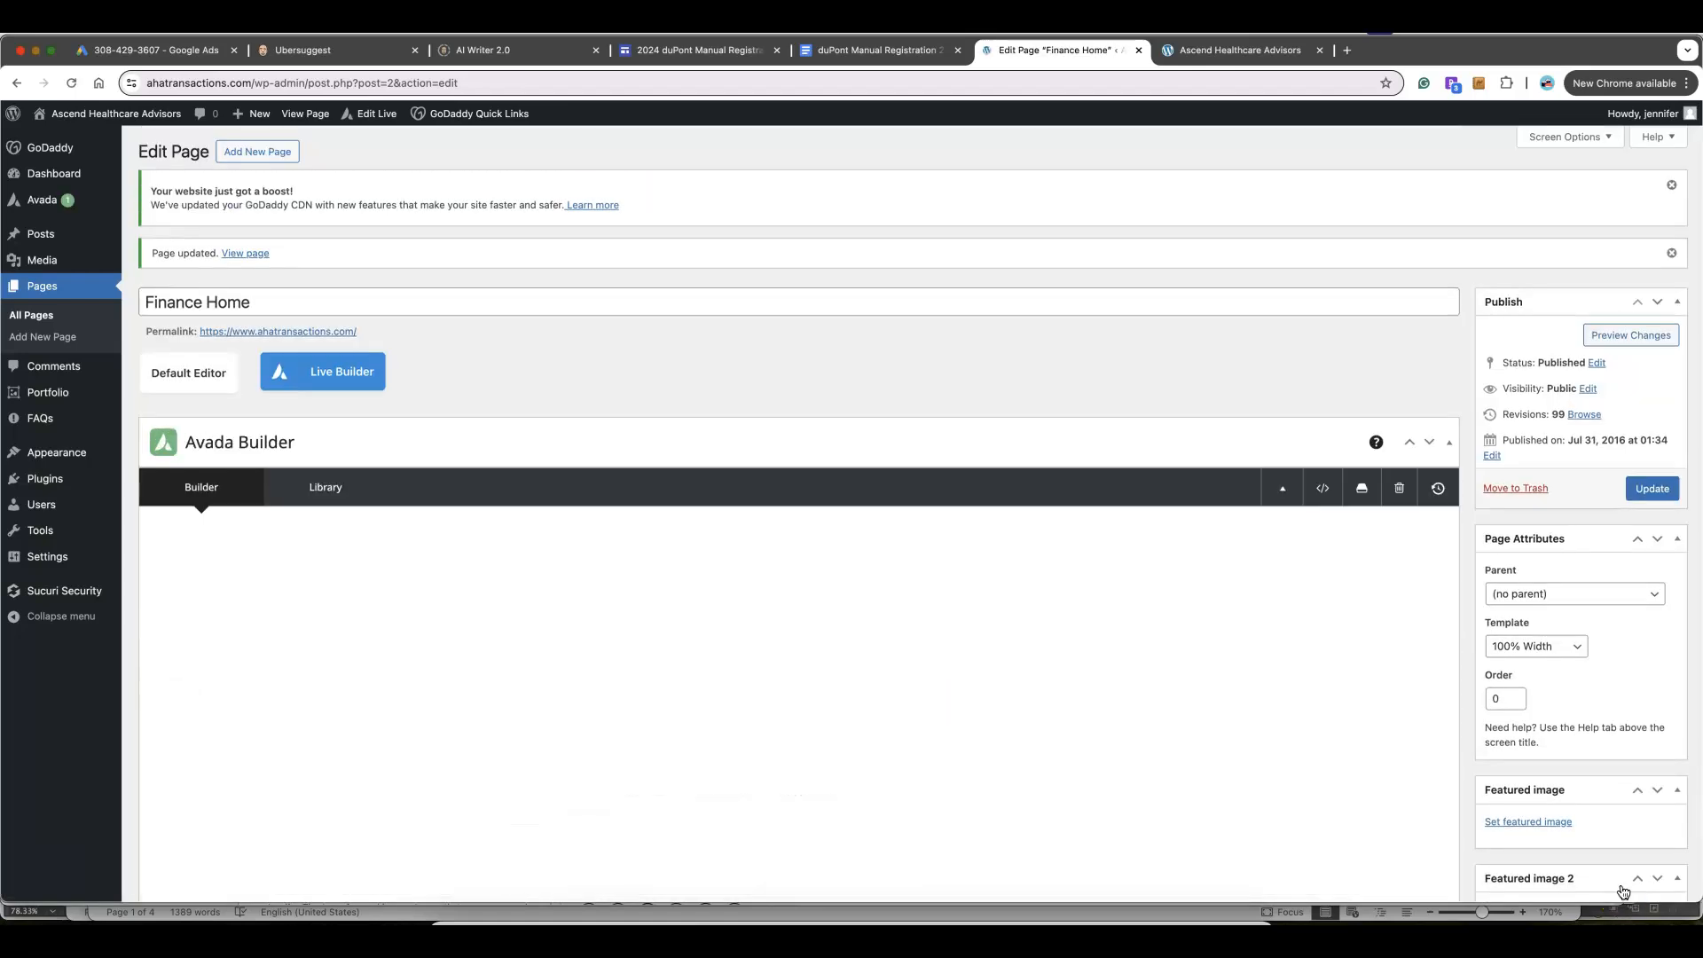
Reload the live homepage to confirm the new bullet, then scroll the editor back to Introduction
click(1189, 46)
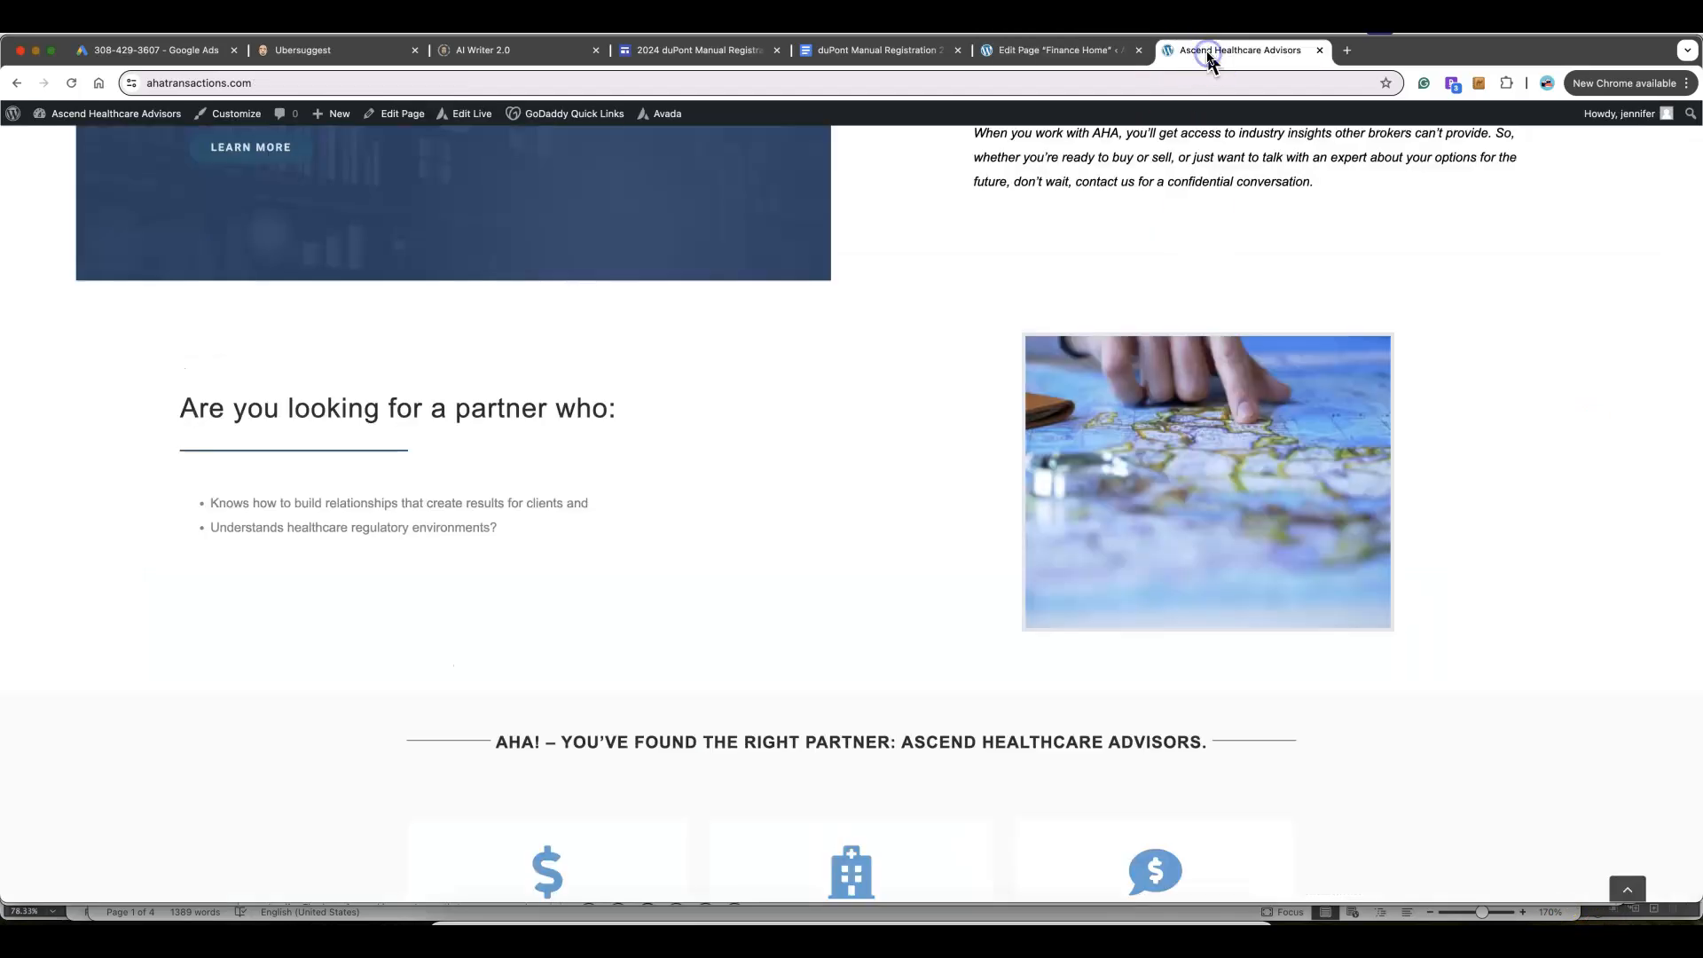
click(71, 83)
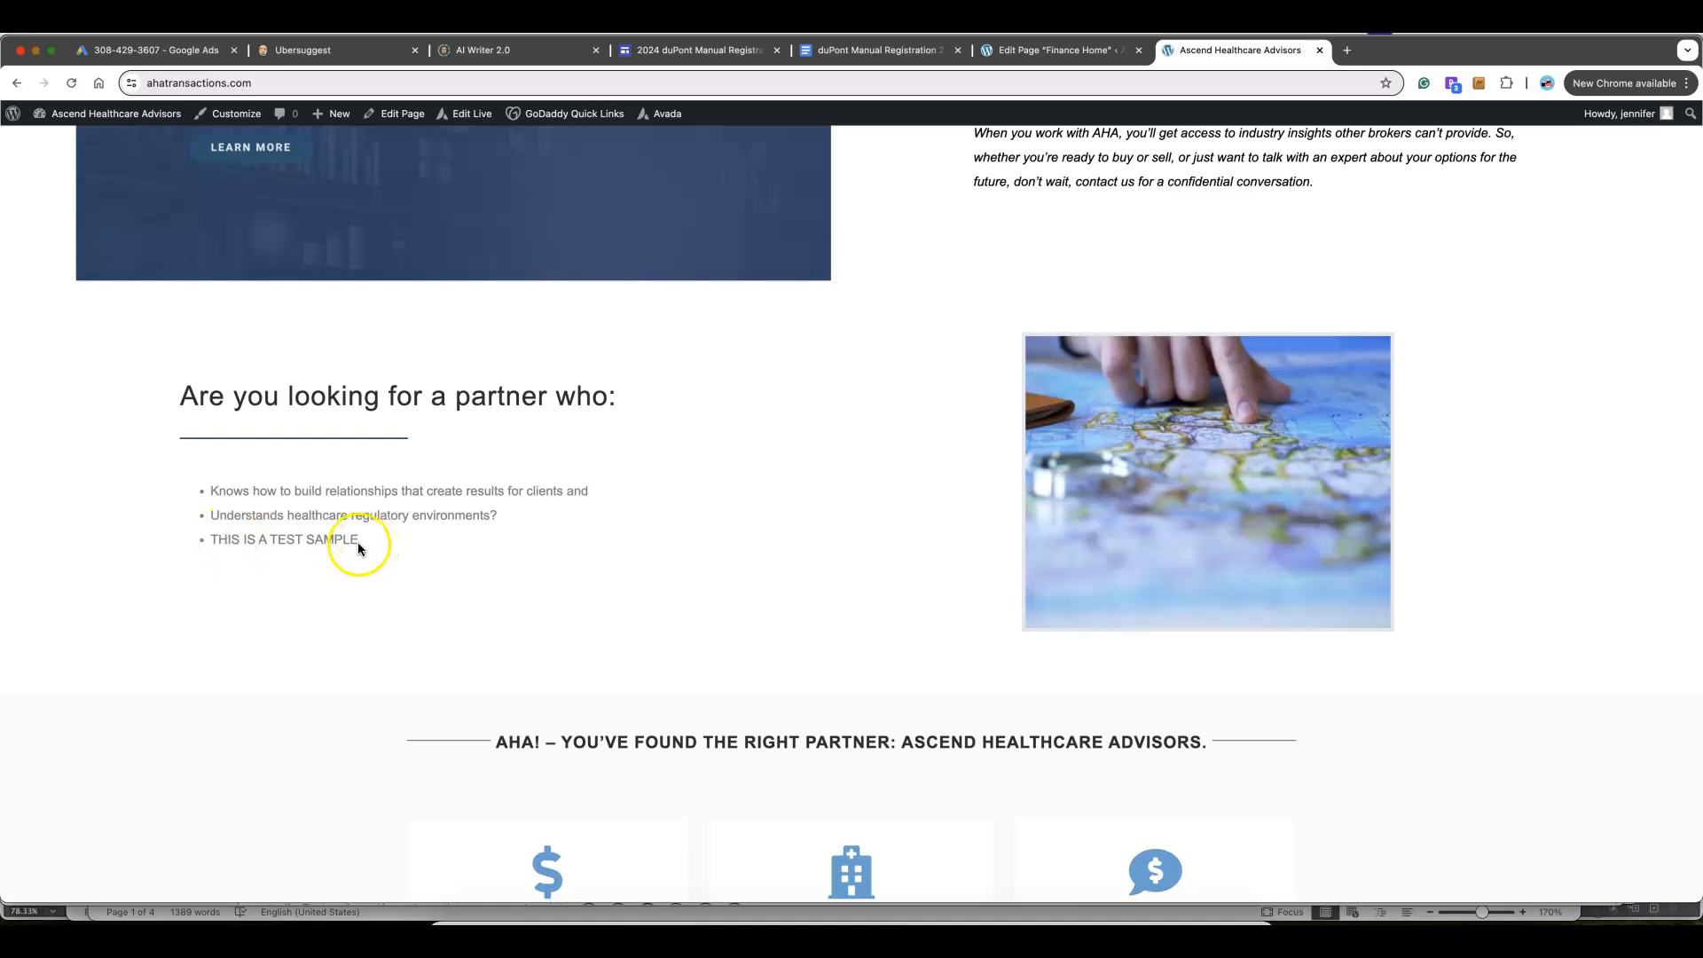
click(1020, 49)
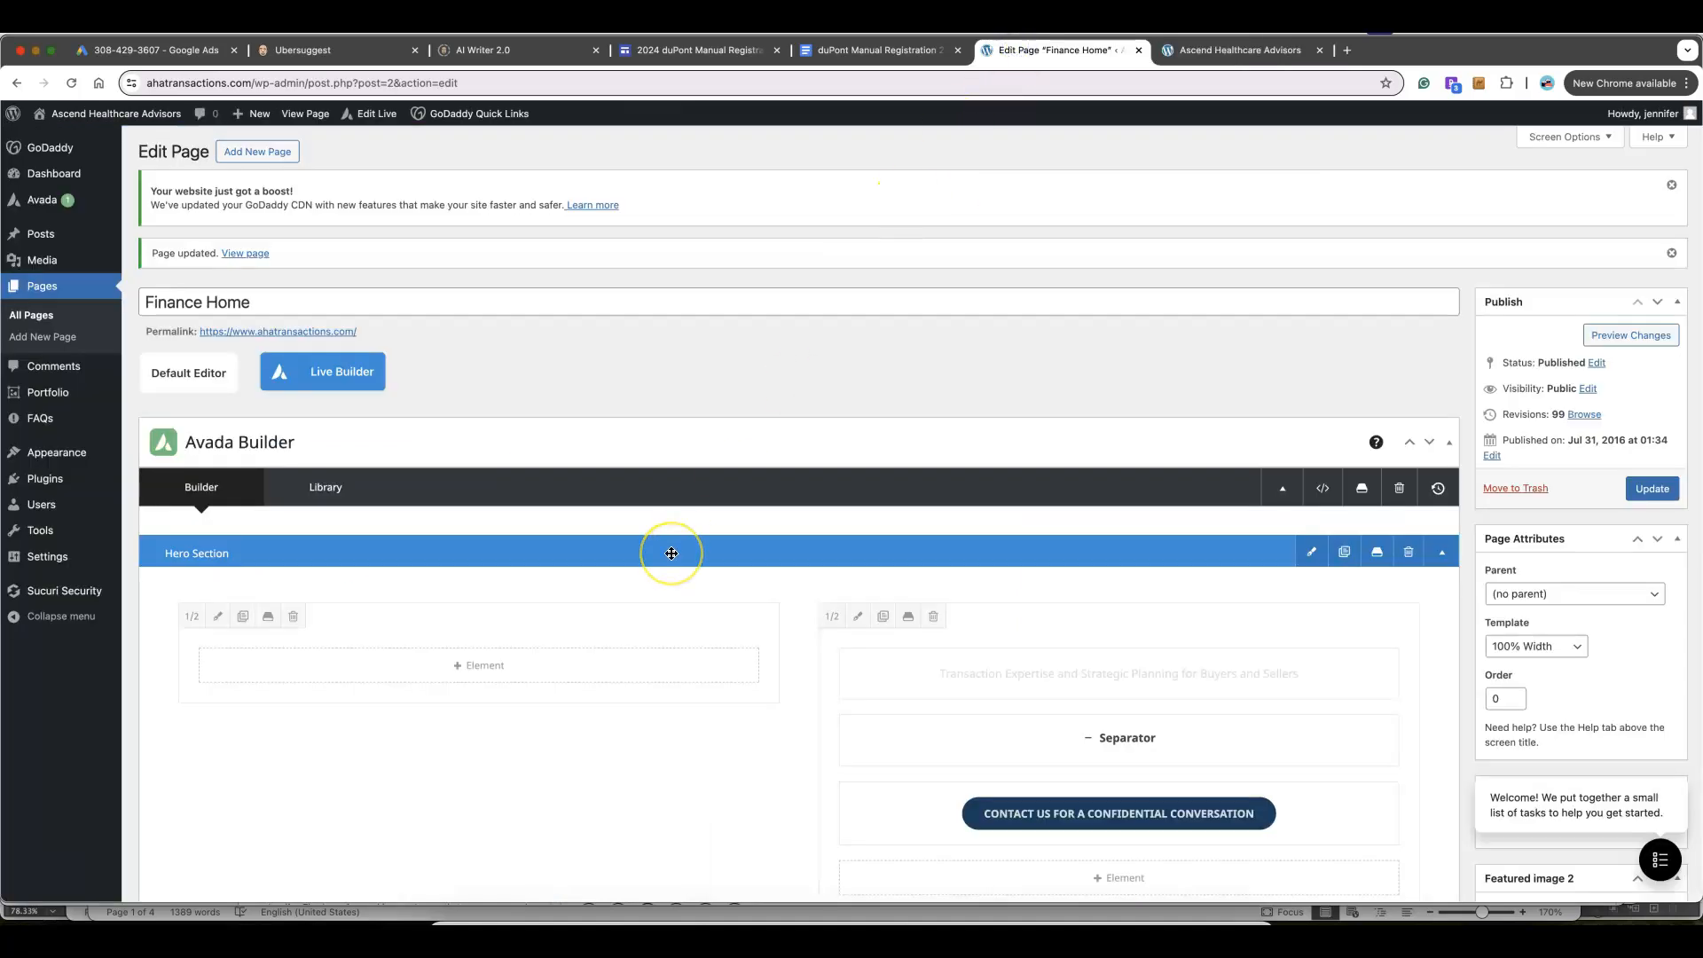
scroll(671, 553, down, 15)
scroll(672, 553, down, 6)
scroll(671, 554, up, 4)
scroll(671, 554, down, 3)
scroll(671, 554, down, 3)
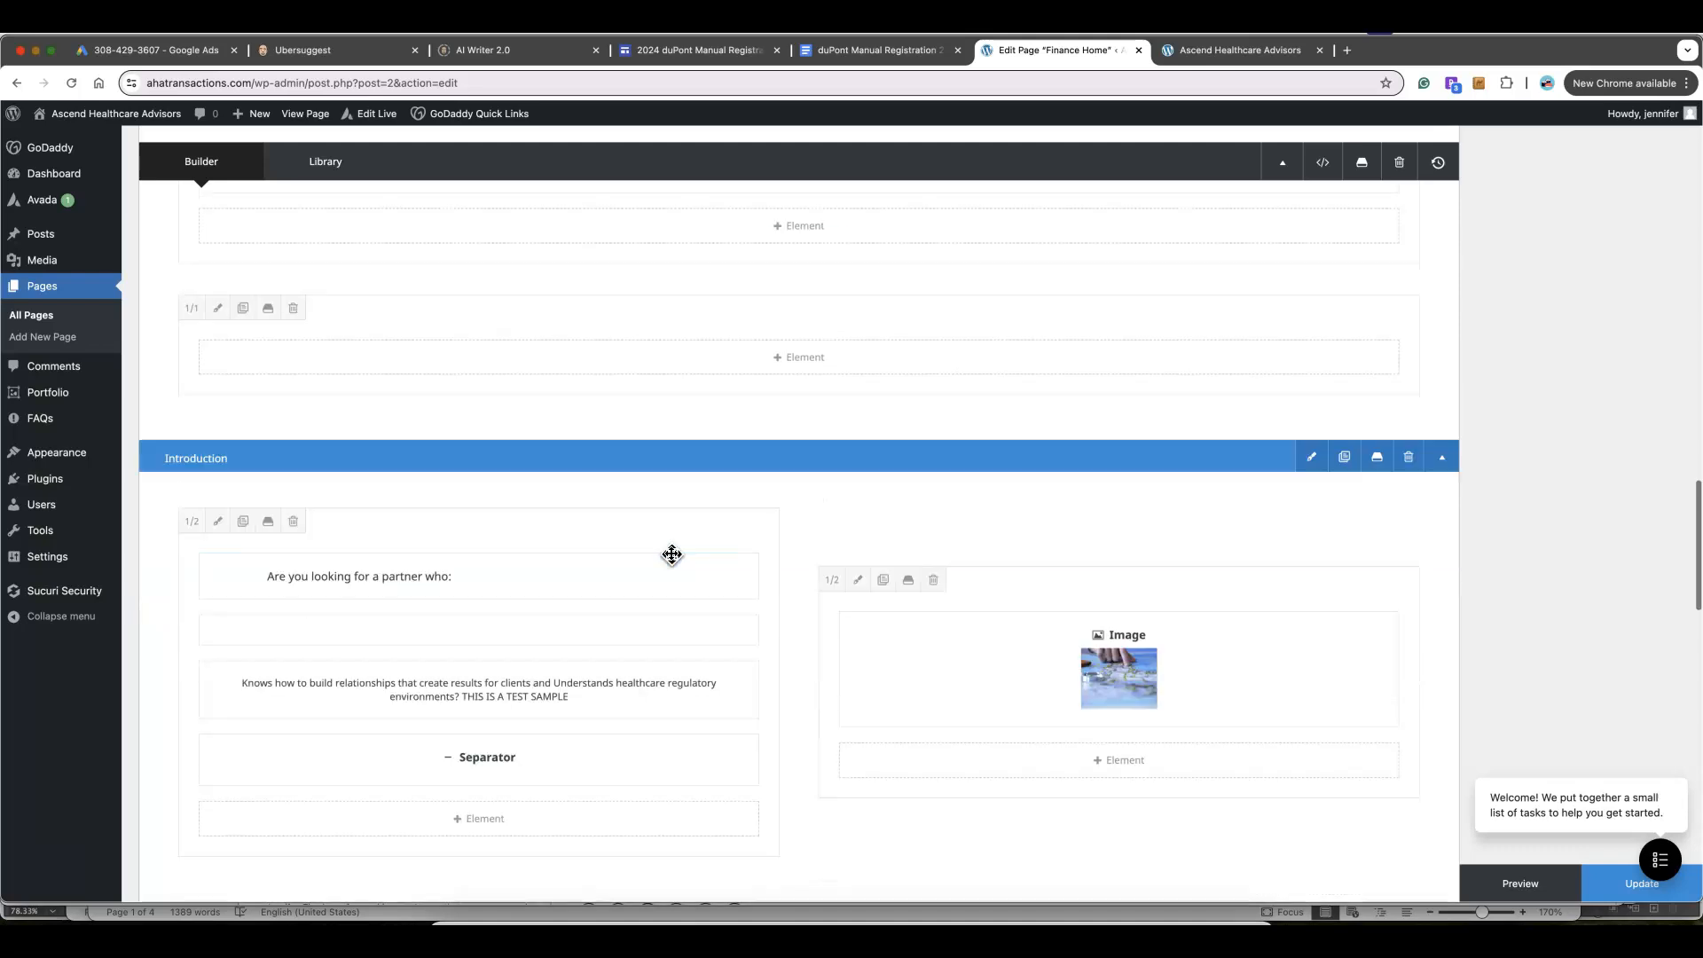
Delete the 'THIS IS A TEST SAMPLE' bullet from the checklist Text Block, save, and update Finance Home
click(446, 574)
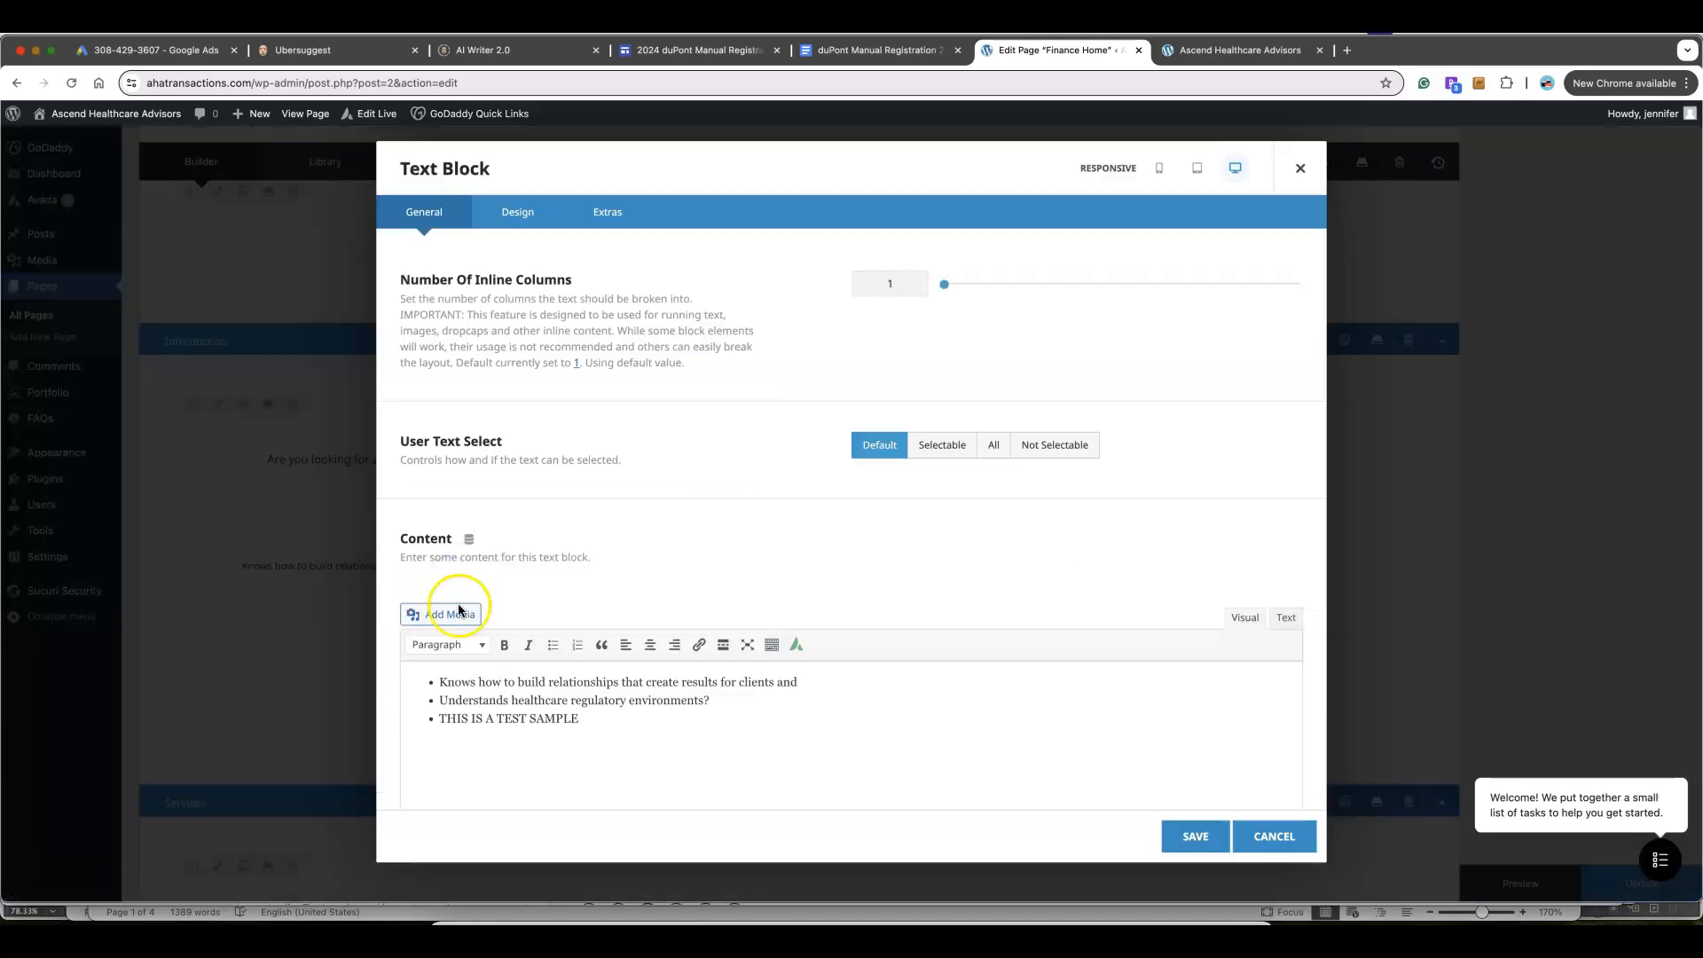
drag(595, 720, 403, 720)
key(BackSpace)
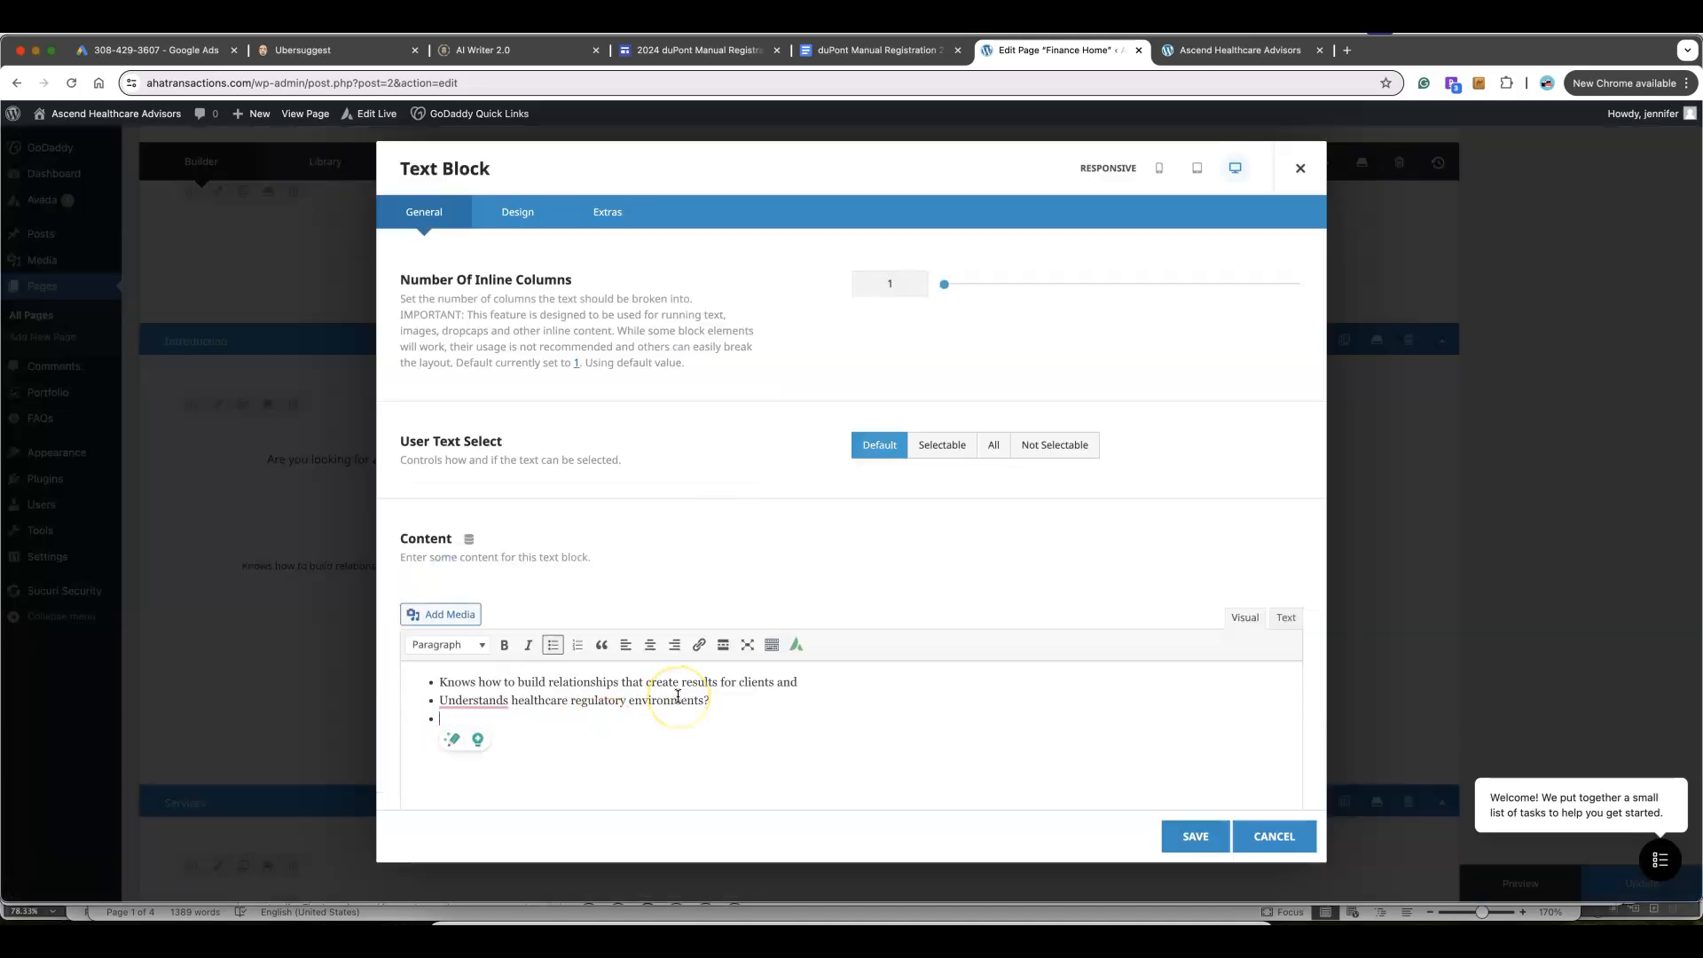
click(1190, 834)
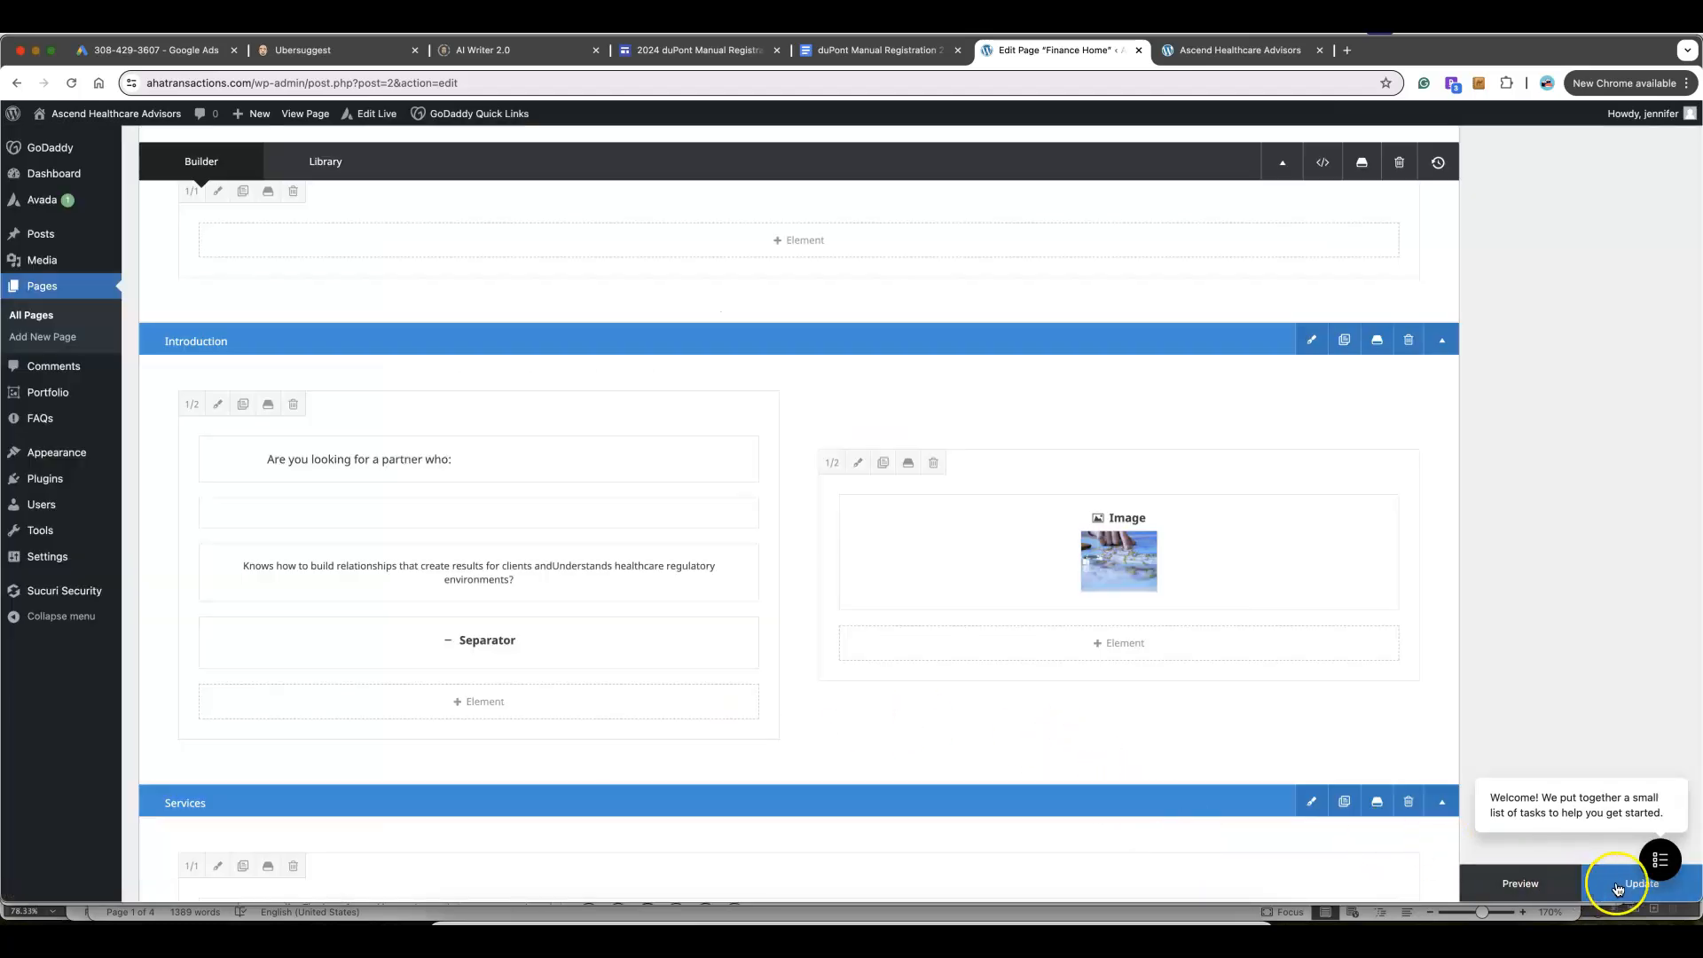
click(1617, 887)
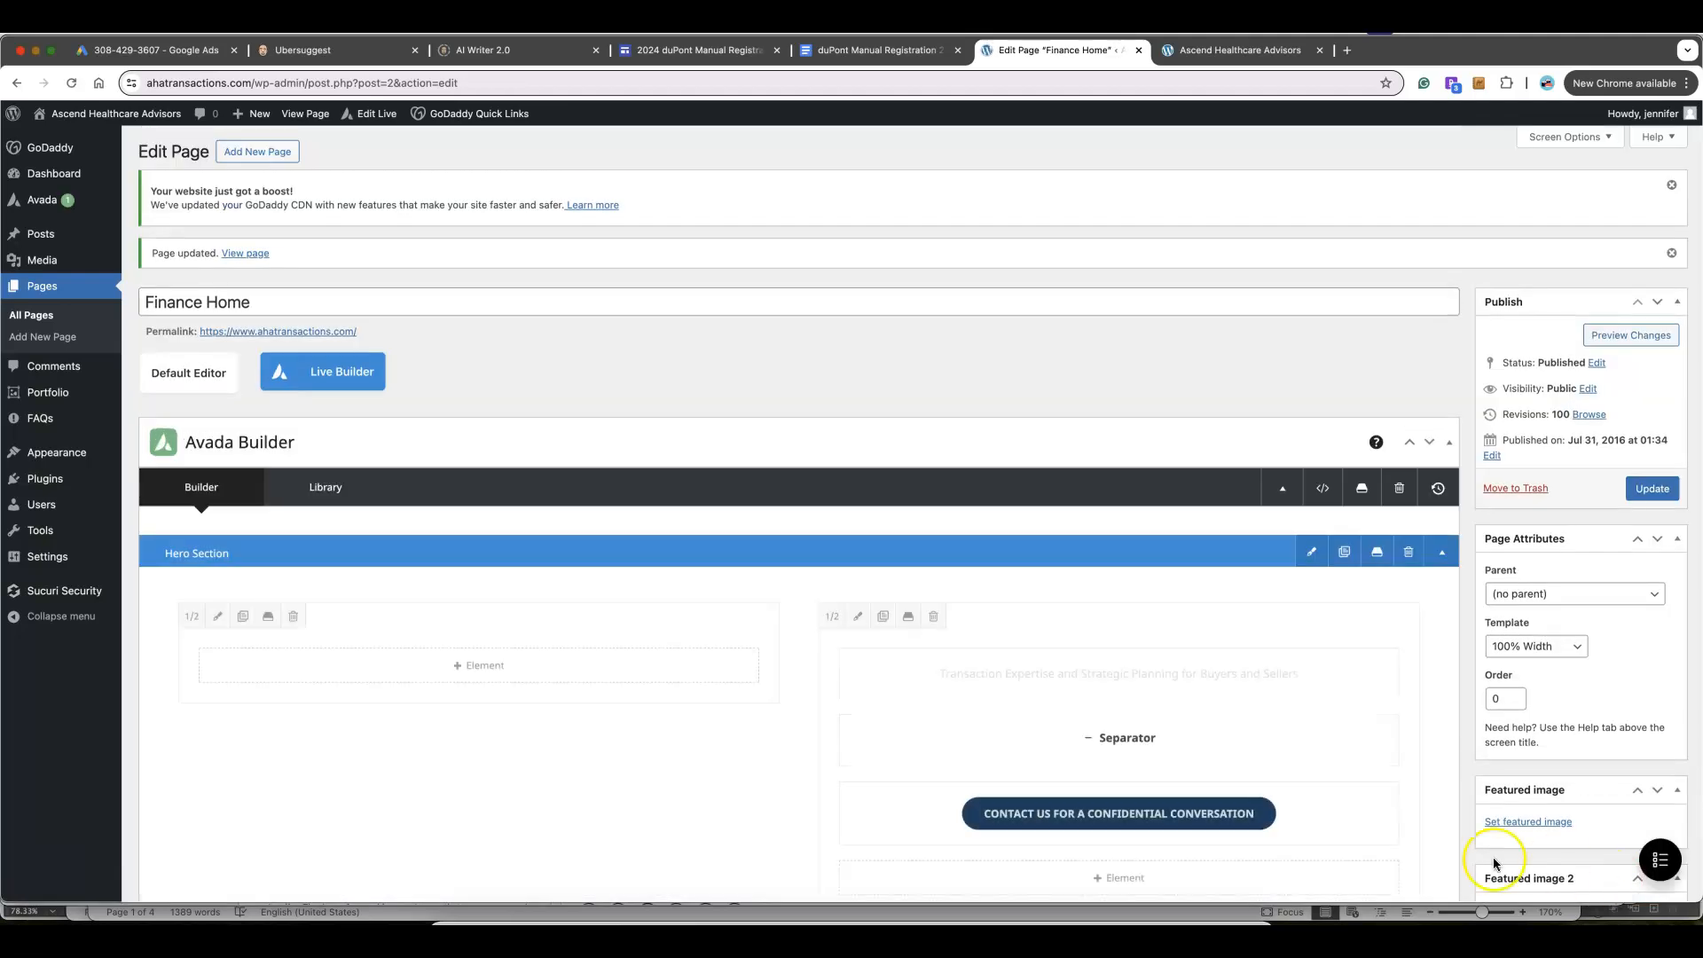
scroll(1041, 798, down, 5)
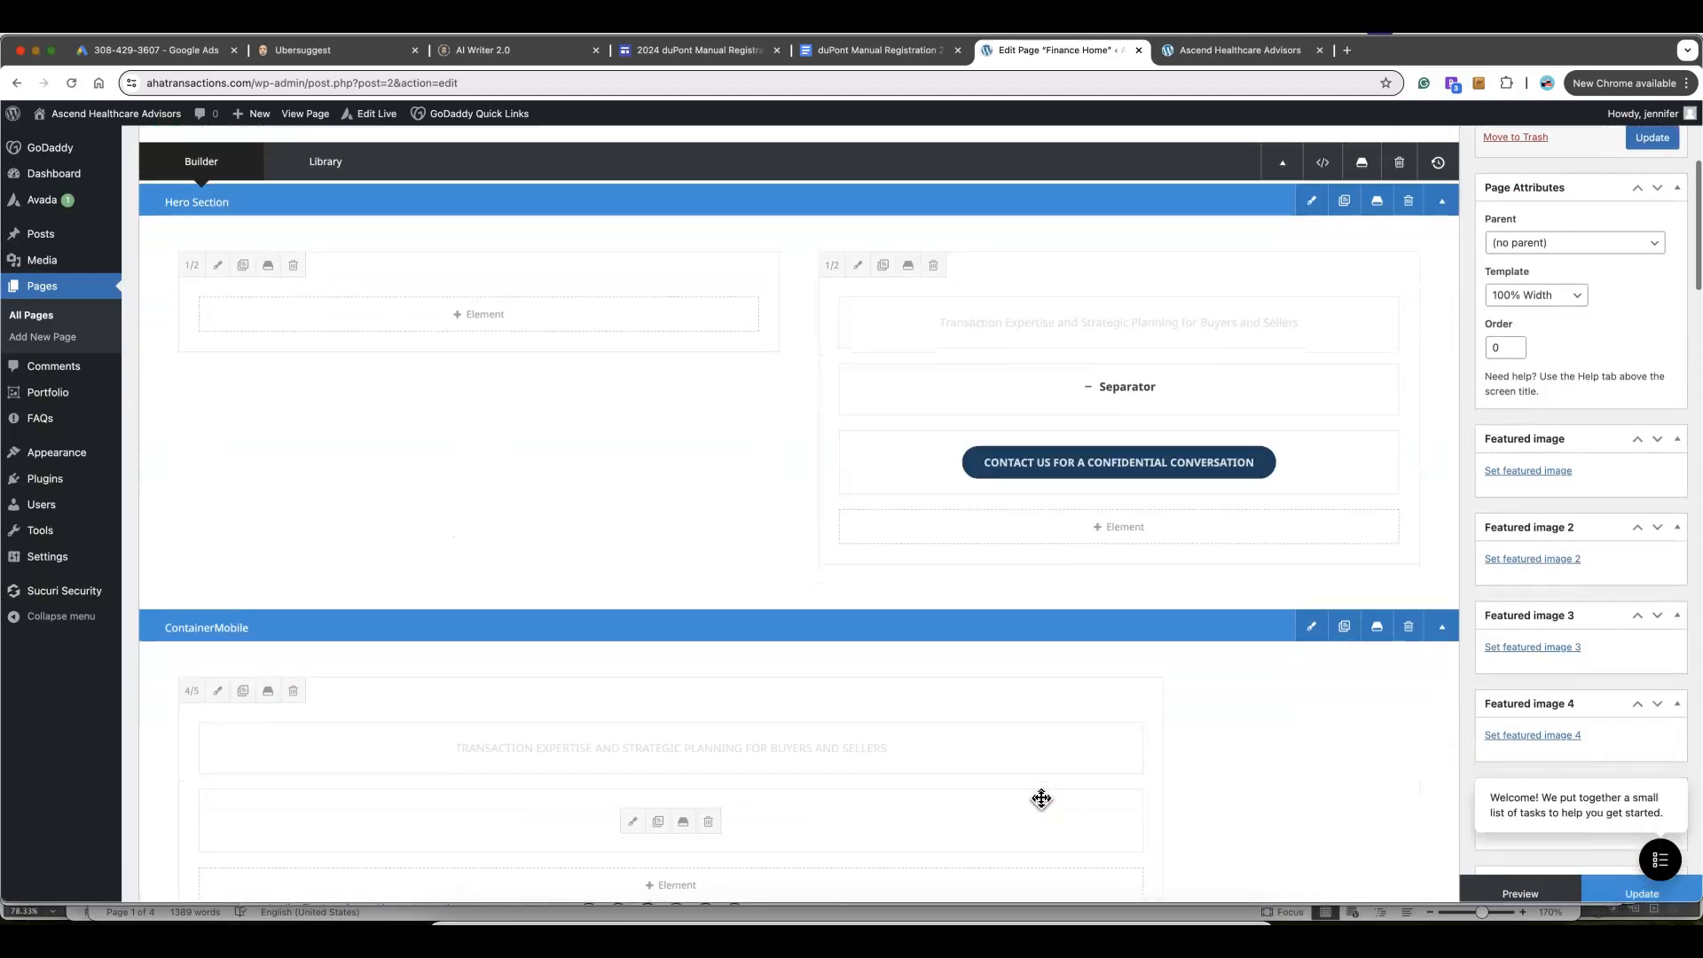
scroll(1041, 798, down, 1)
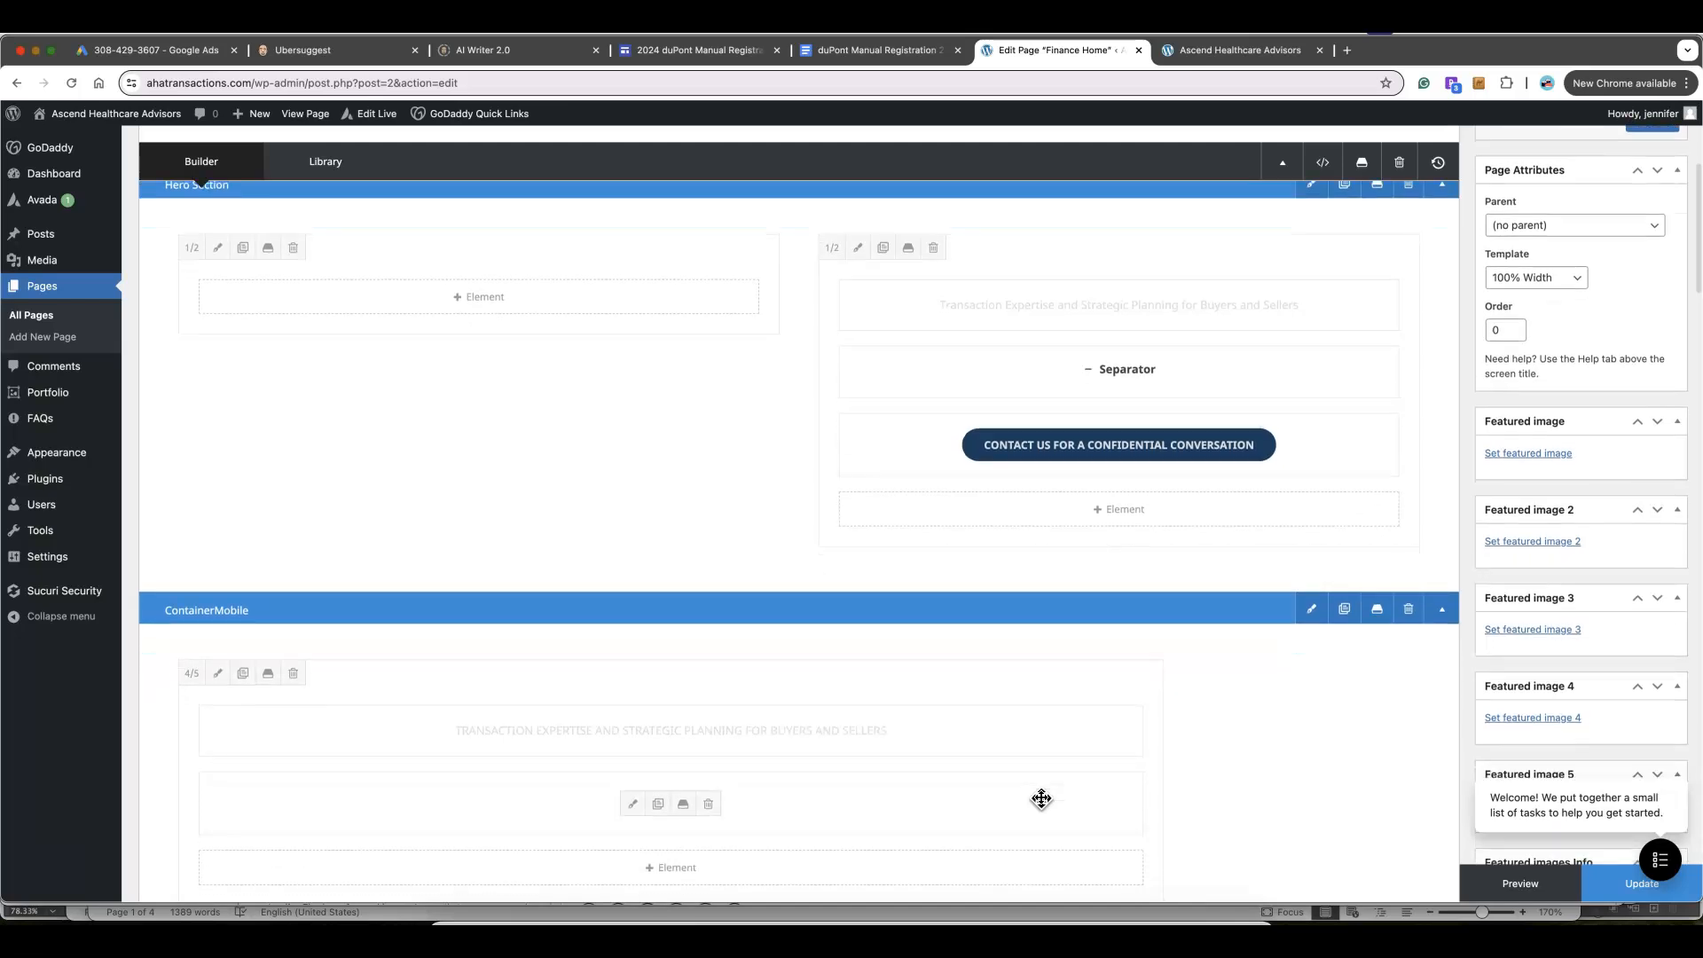
scroll(1041, 799, down, 4)
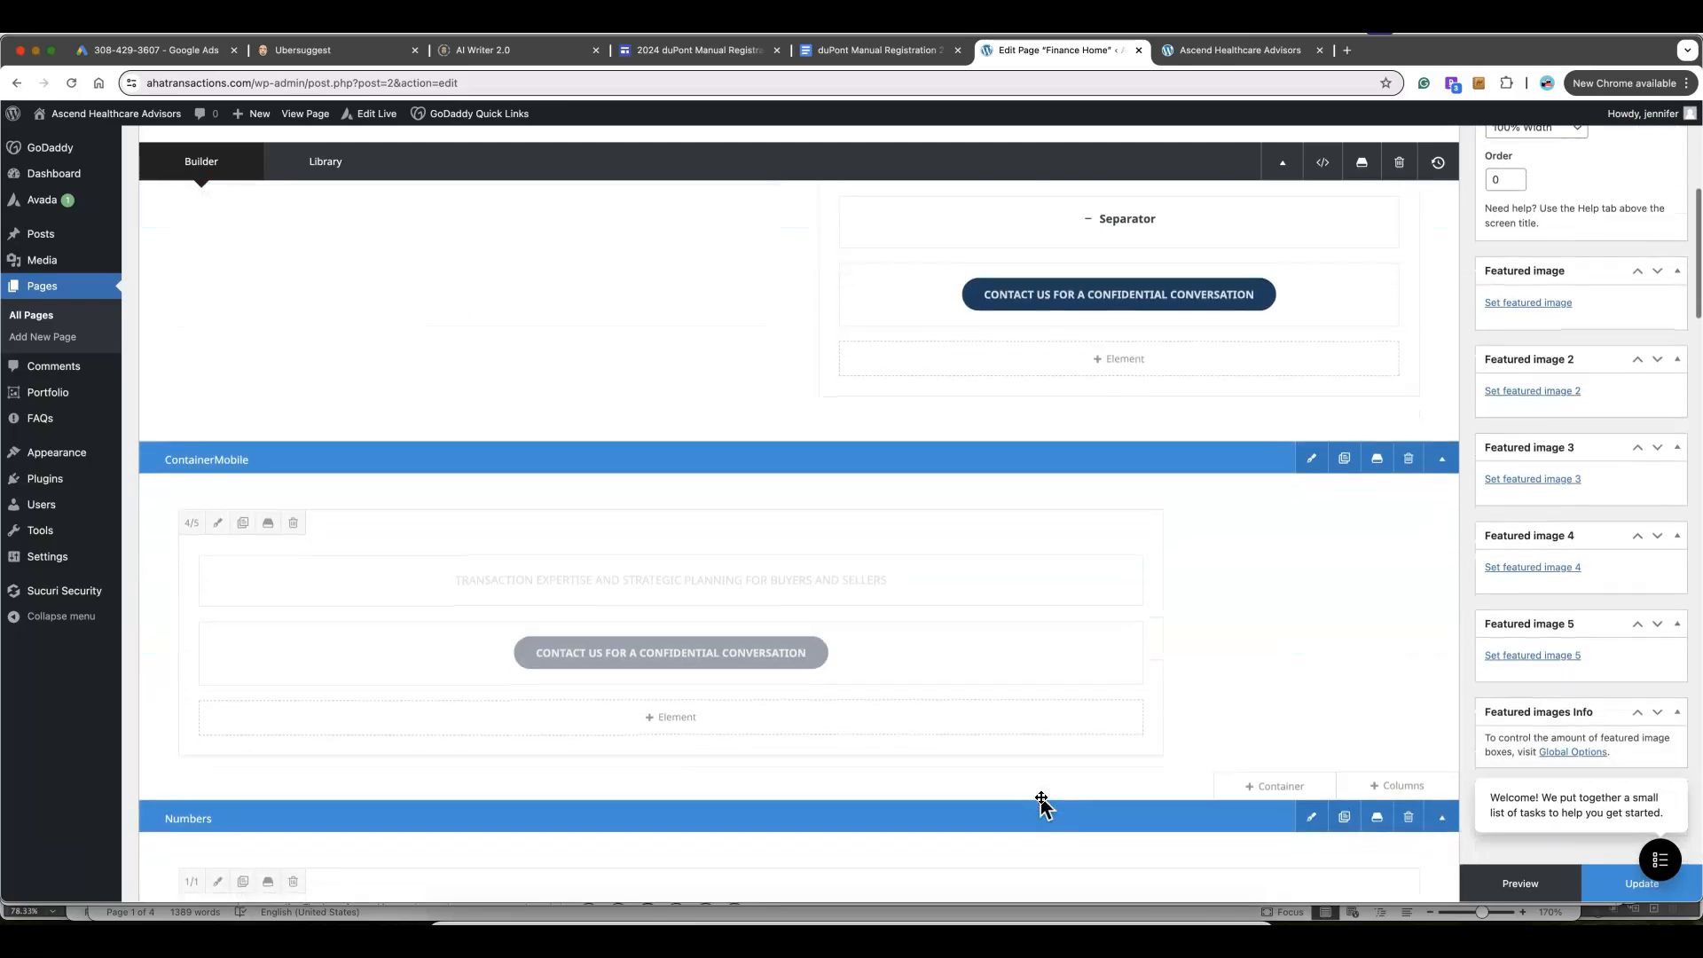
scroll(1041, 803, up, 5)
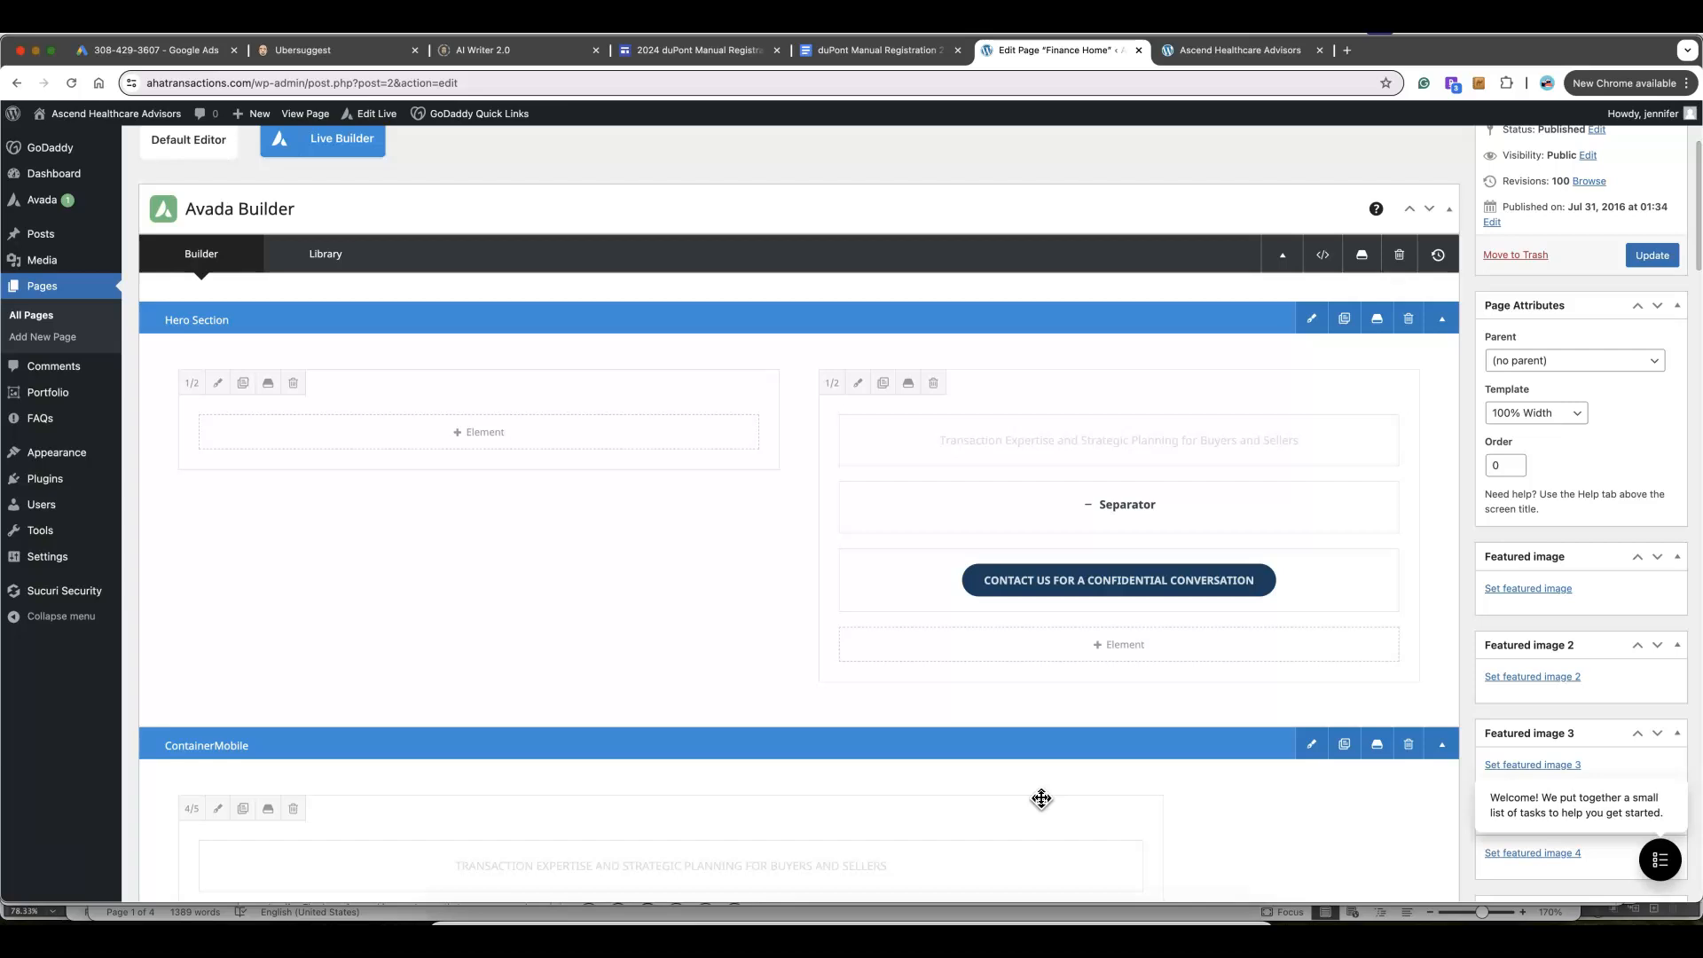
From the live homepage, launch Edit Live to open it in the Avada Live builder
click(1201, 53)
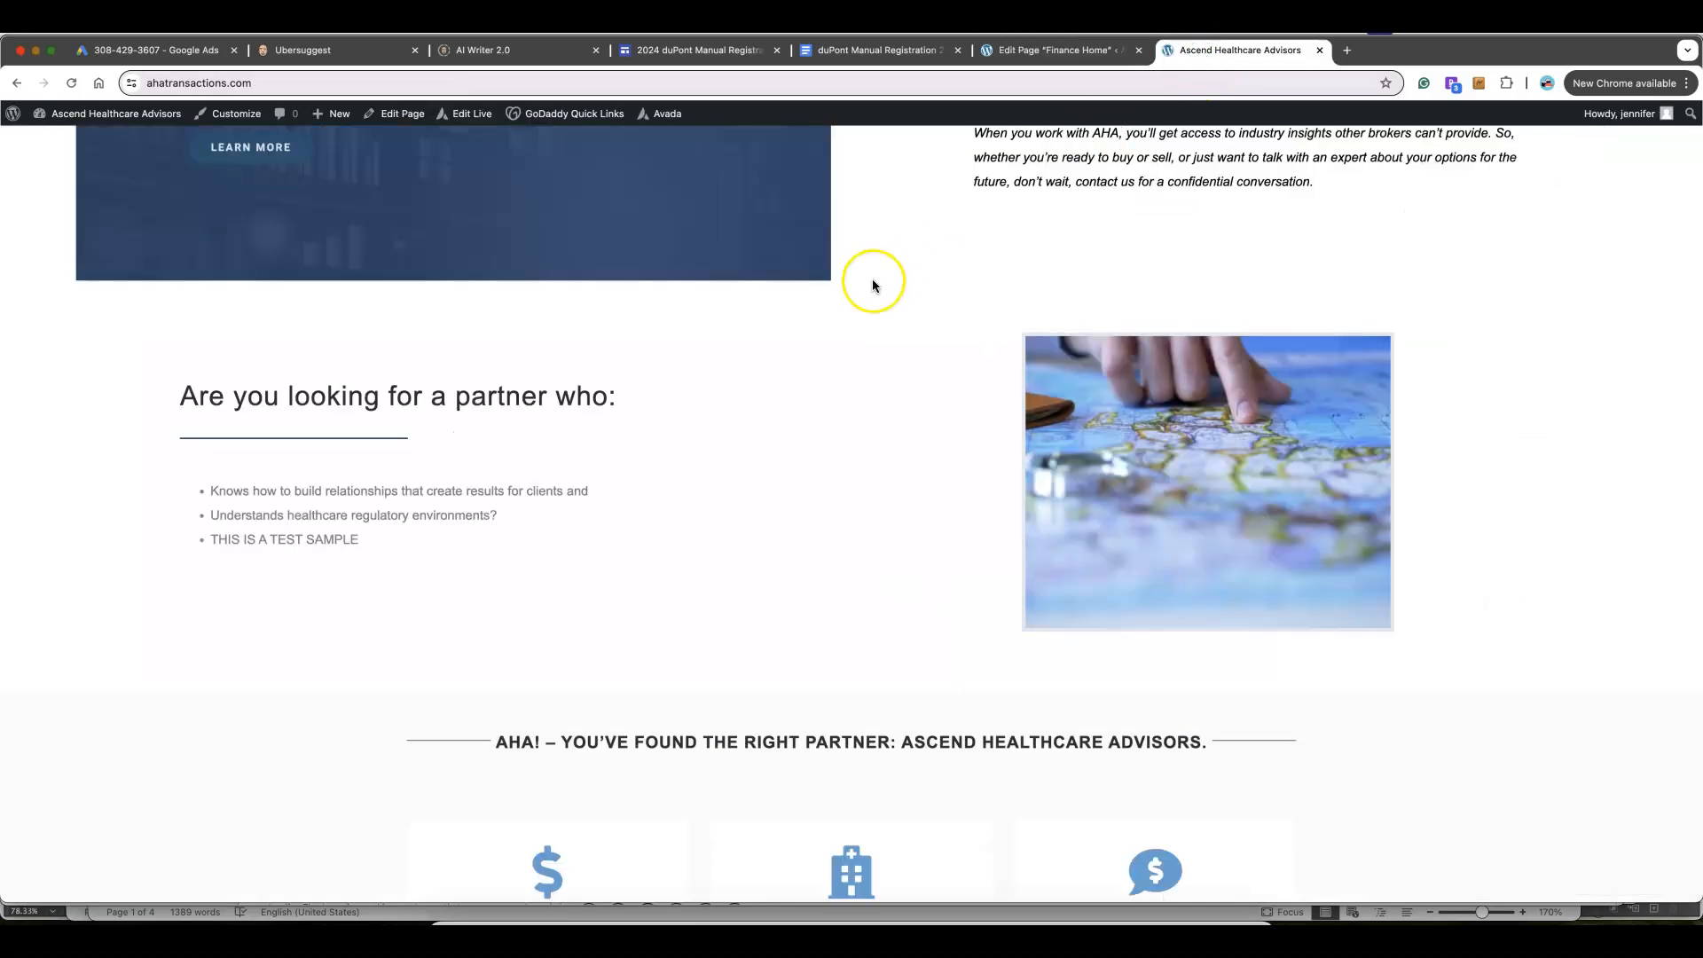
scroll(871, 282, up, 10)
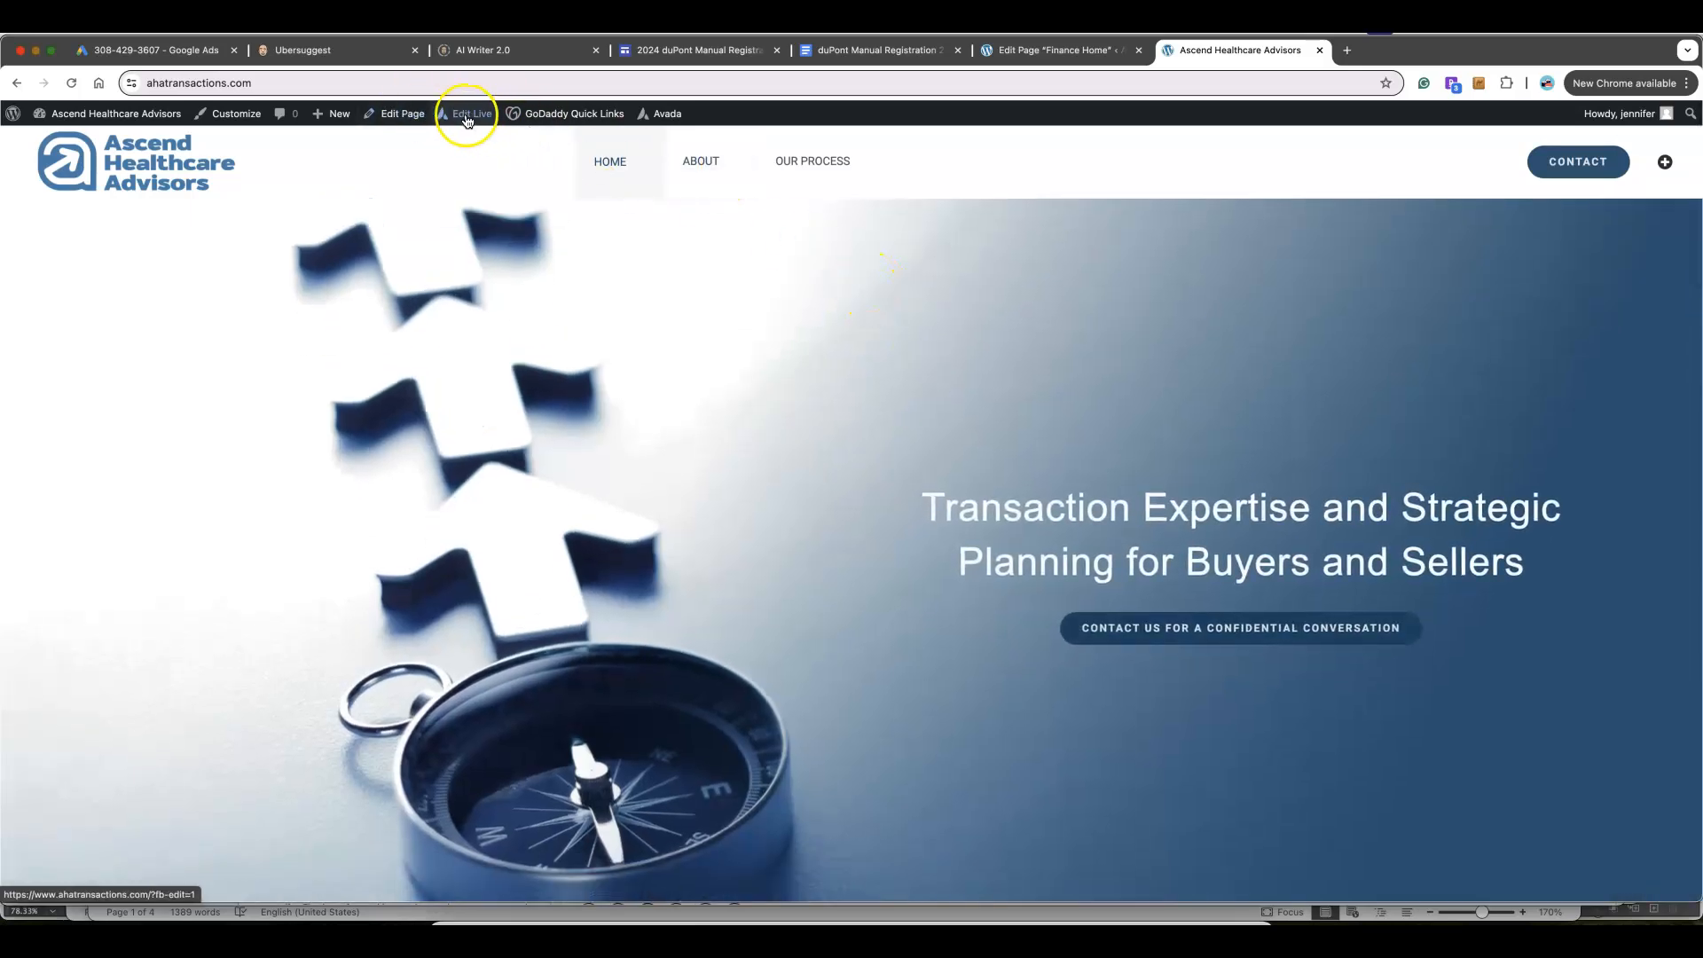
click(470, 120)
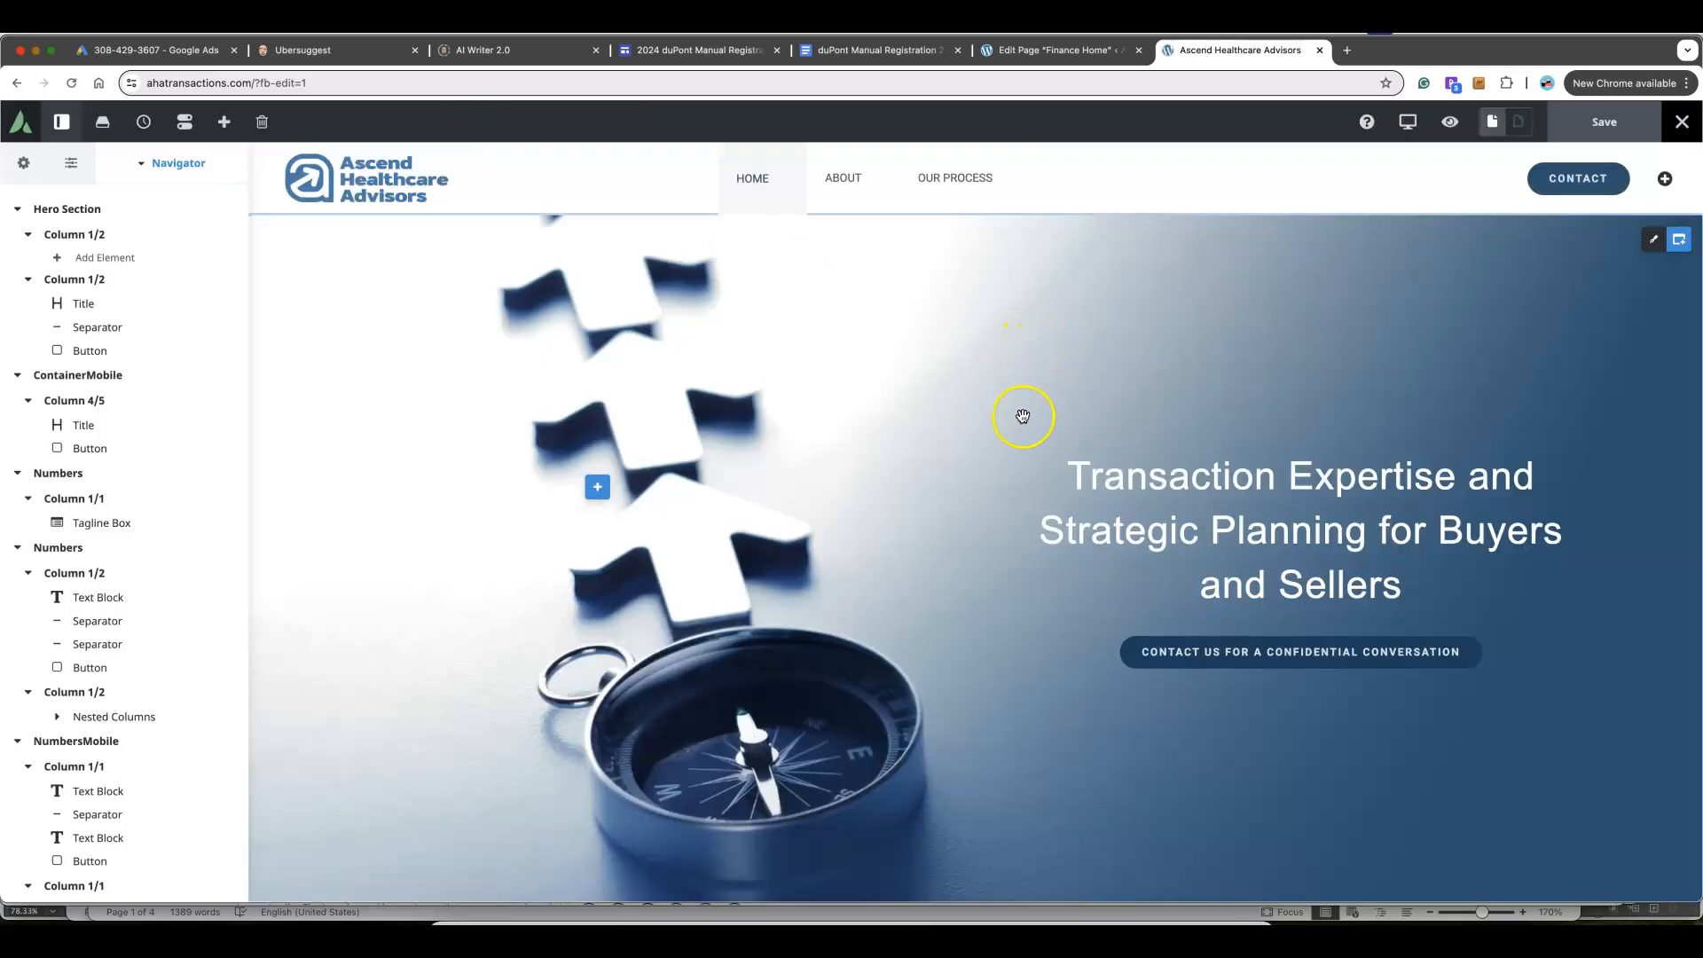
Append 'THIS IS A TEST' to the Who We Are tagline box's Additional Content and save
scroll(1022, 416, down, 7)
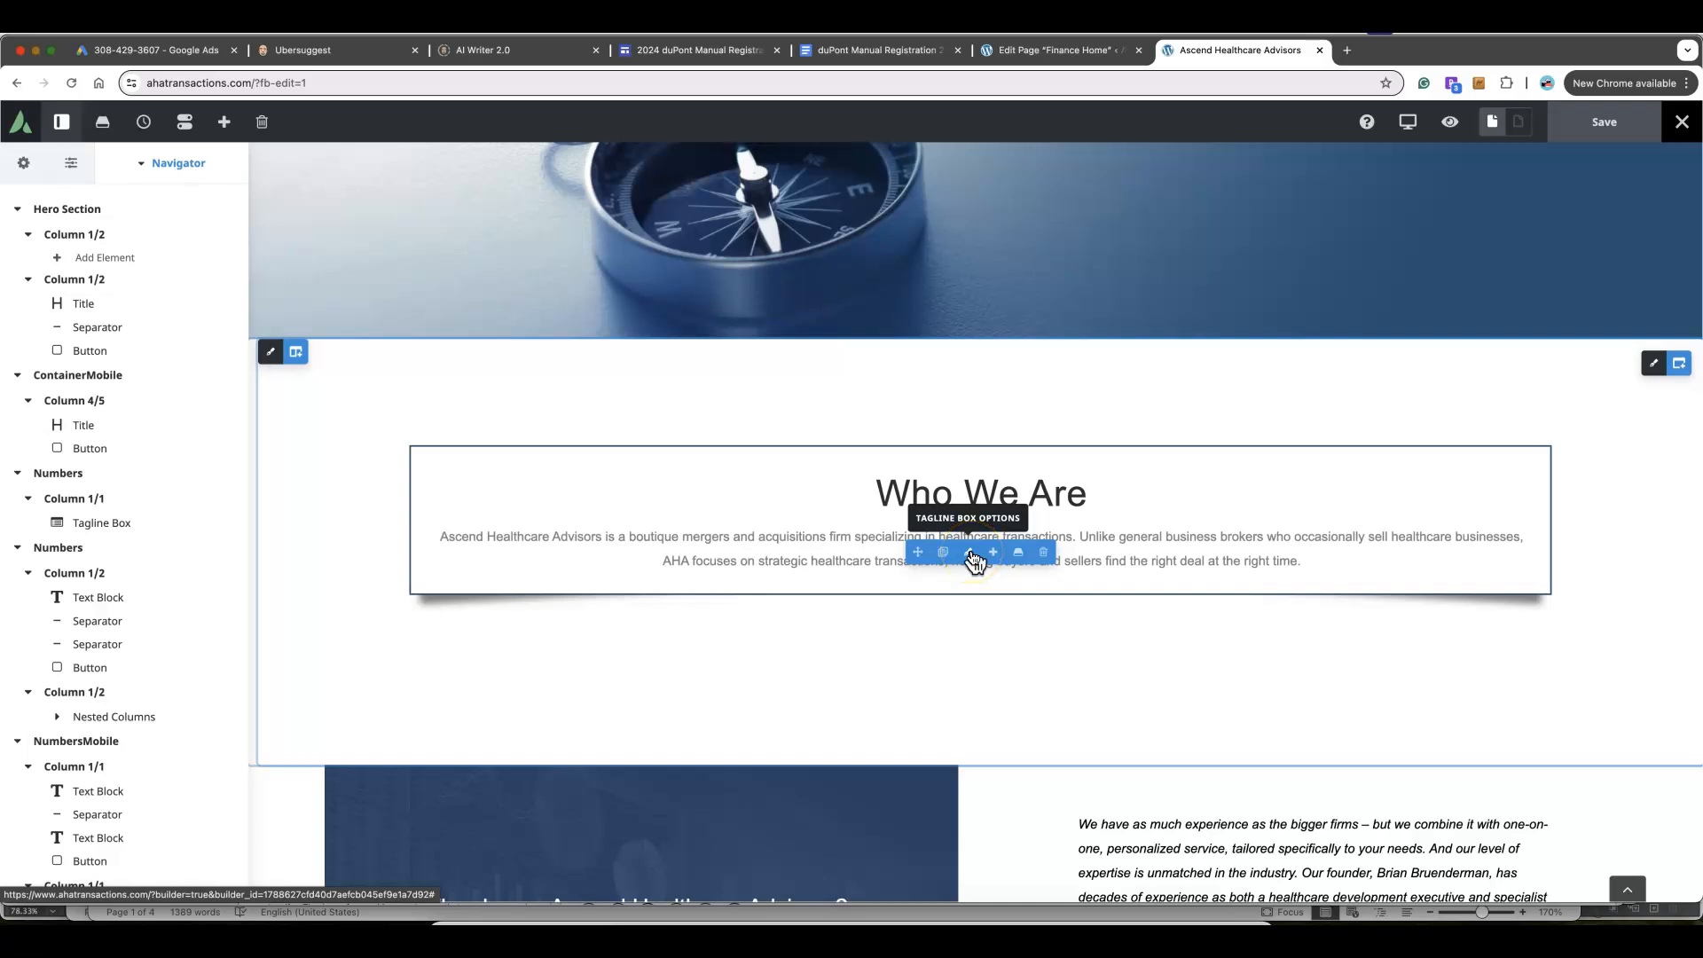
click(971, 554)
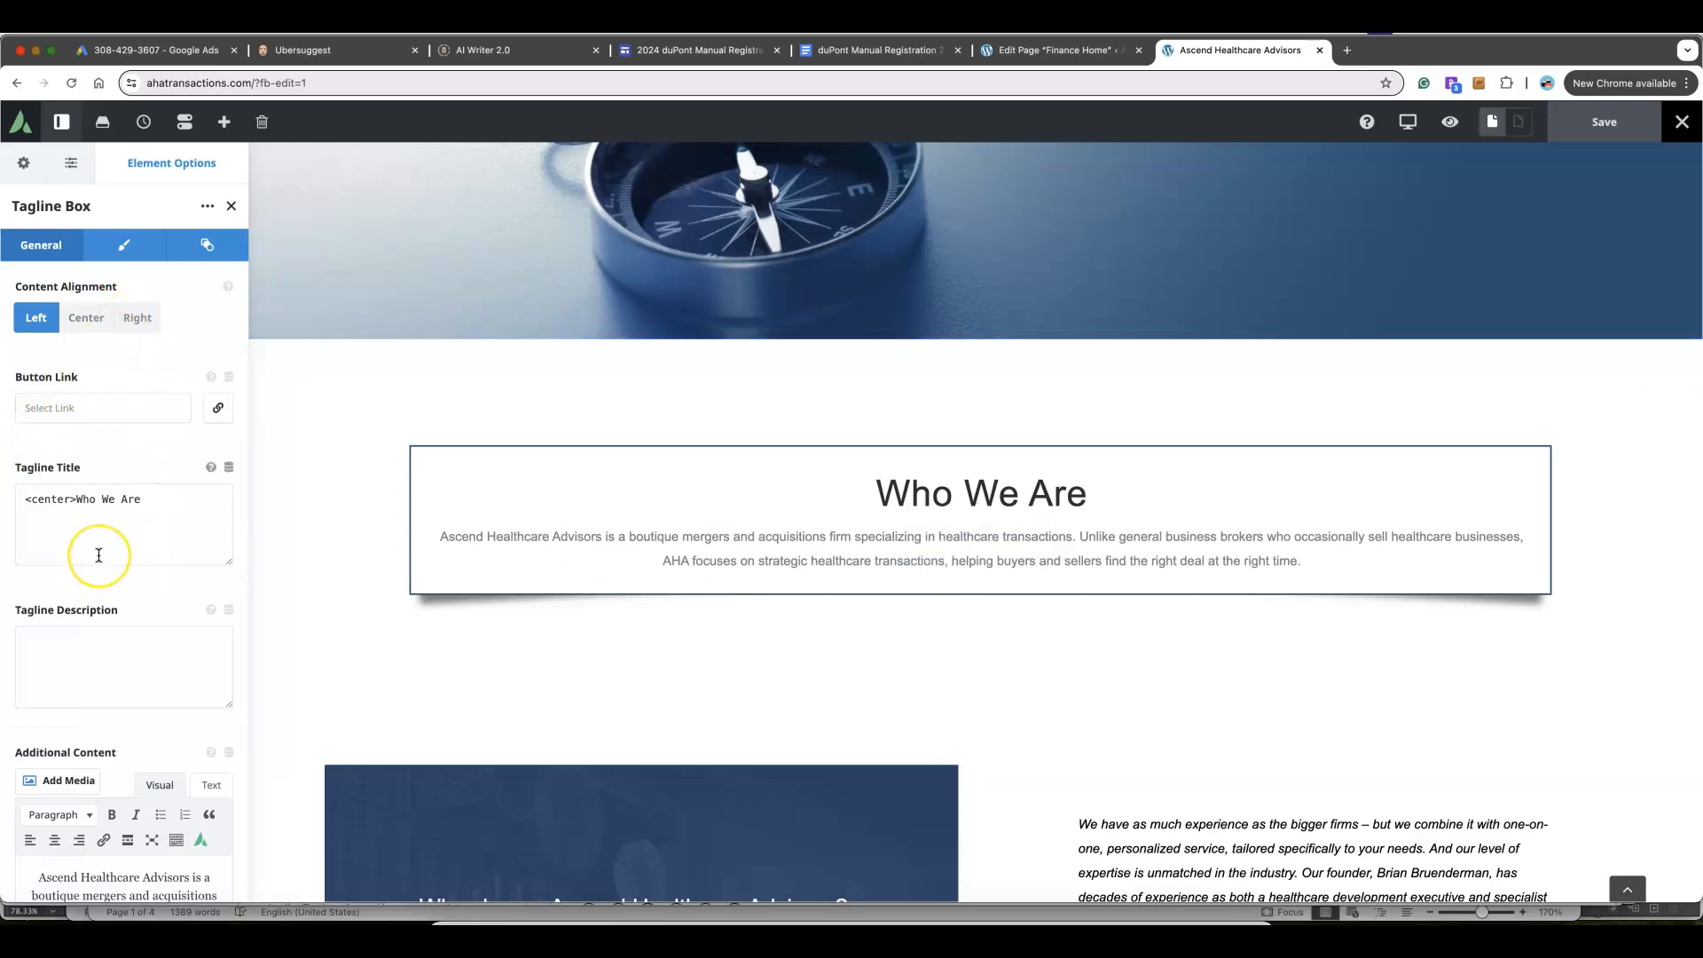
scroll(99, 559, down, 5)
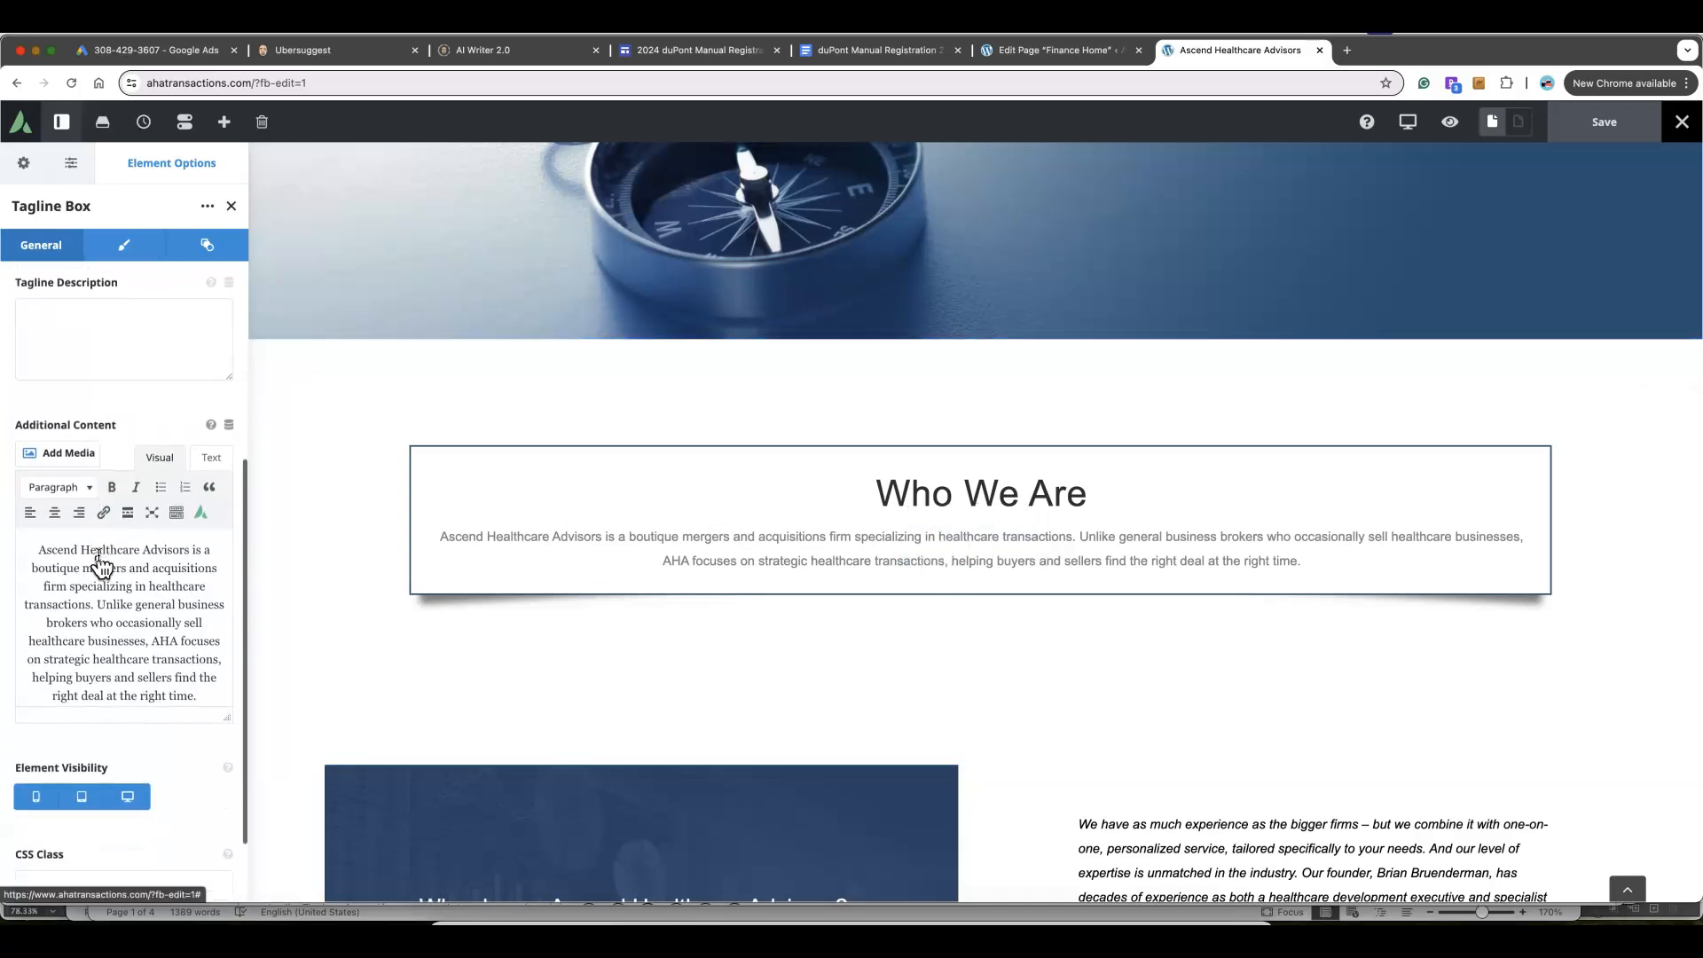
click(214, 696)
text(THIS ISA)
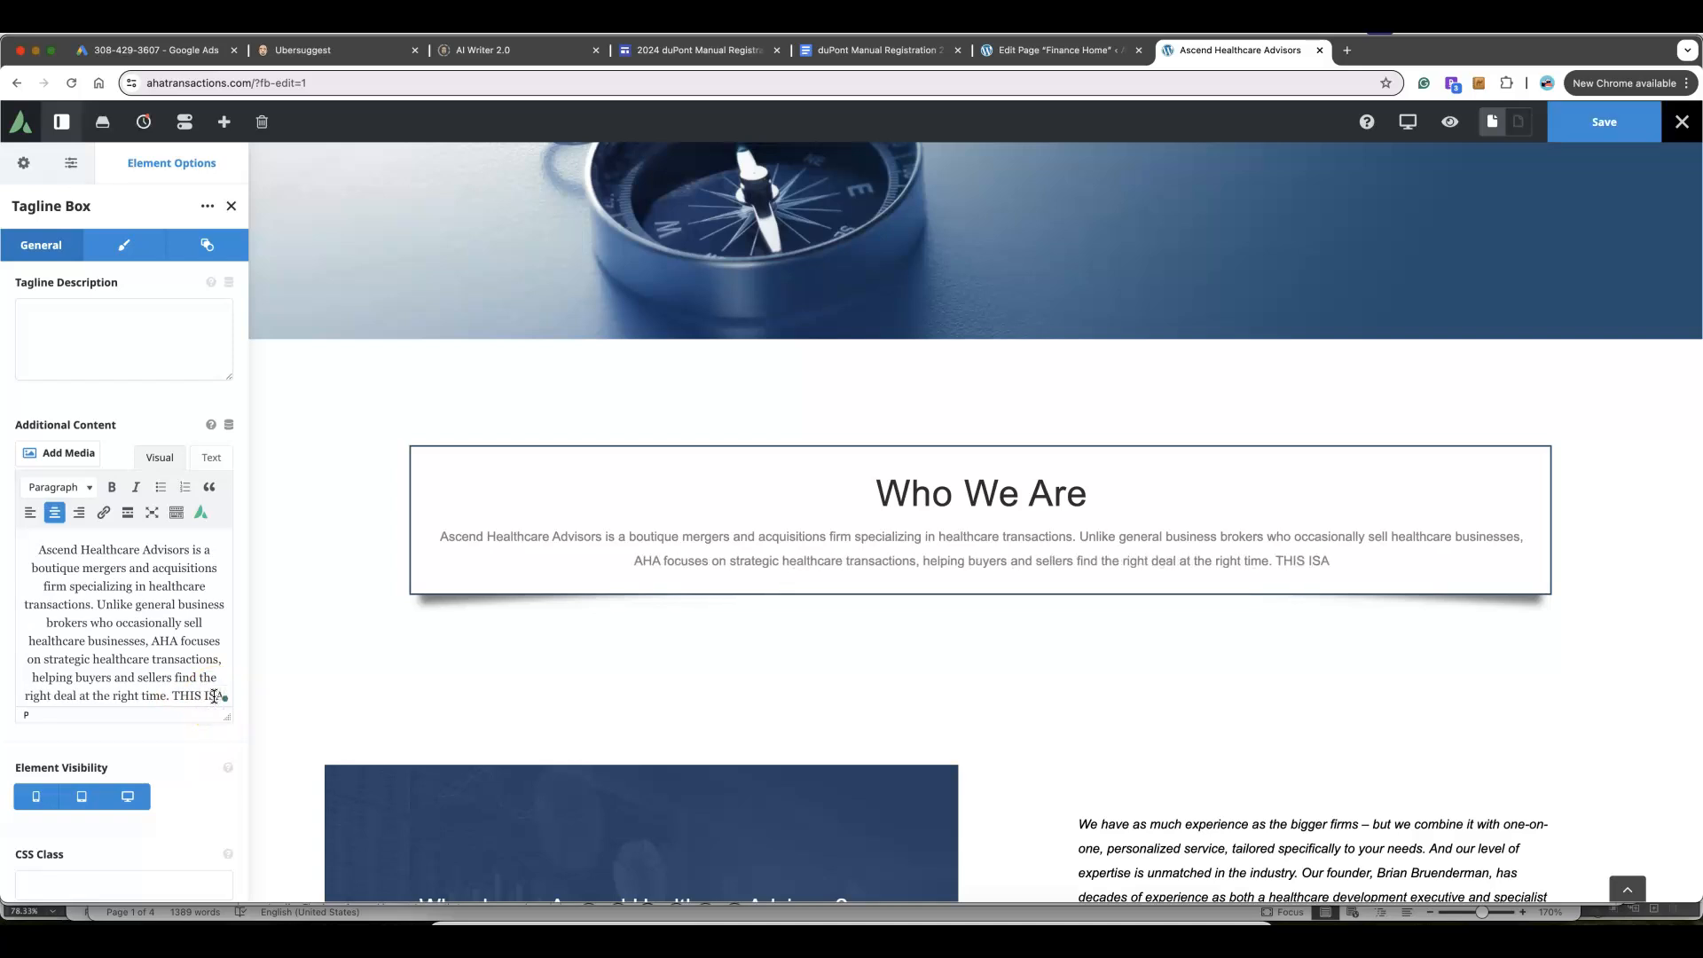
key(BackSpace)
key(BackSpace)
text(A)
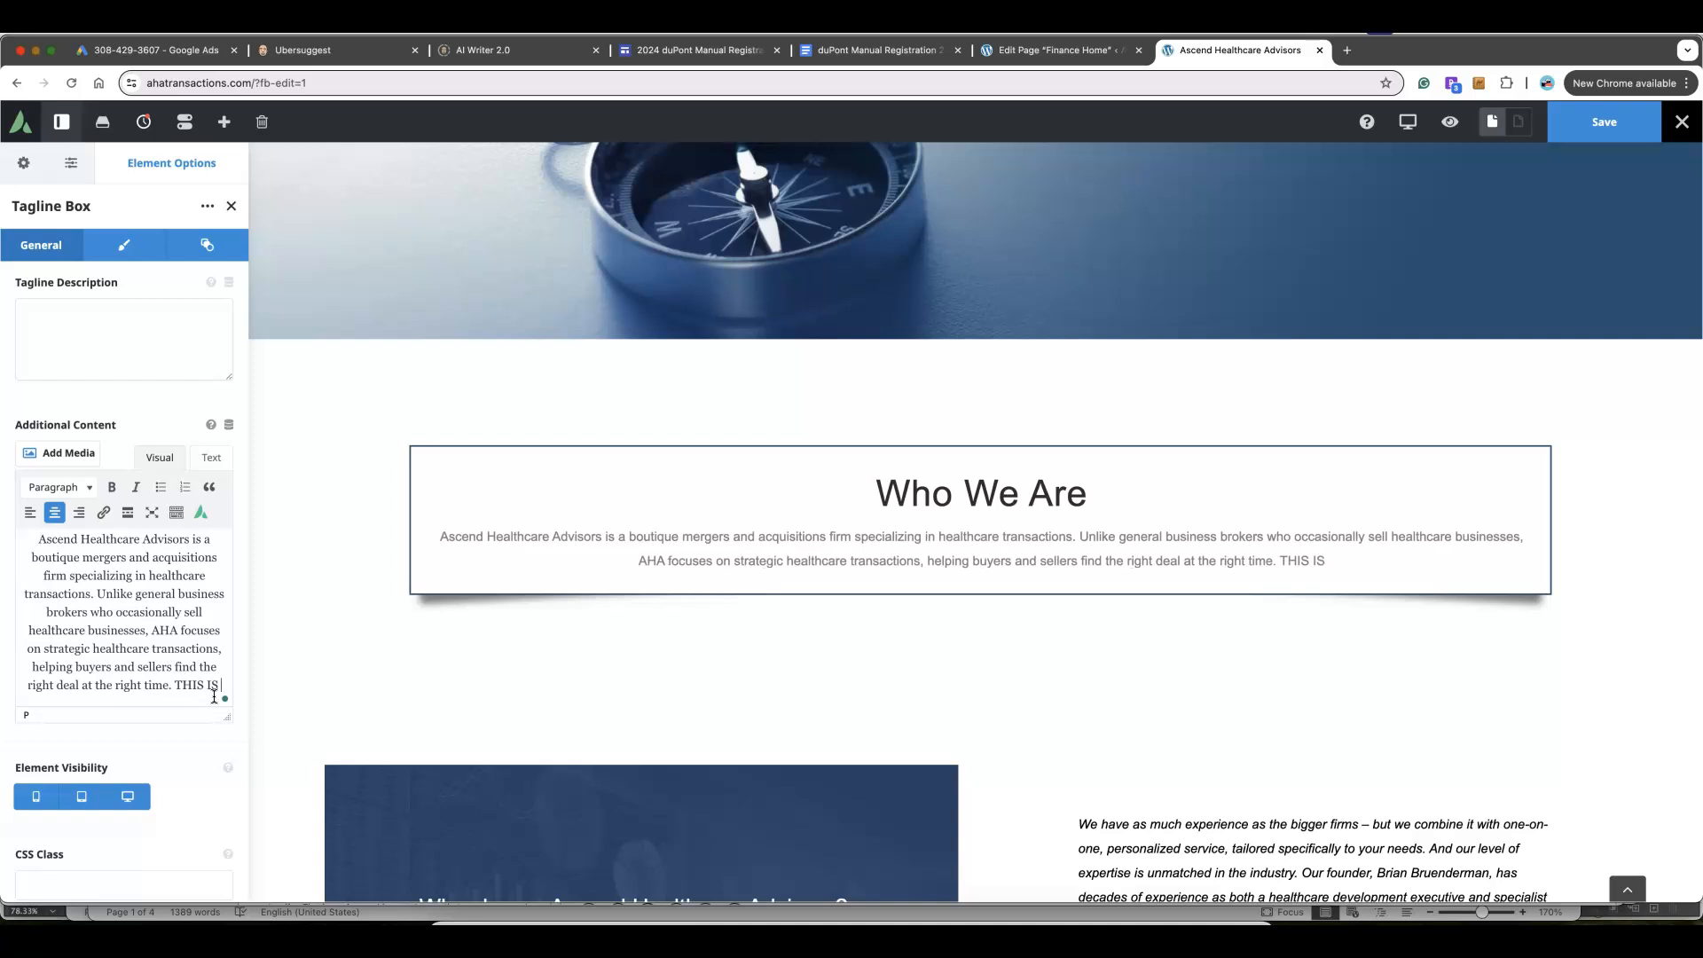
text( TEST)
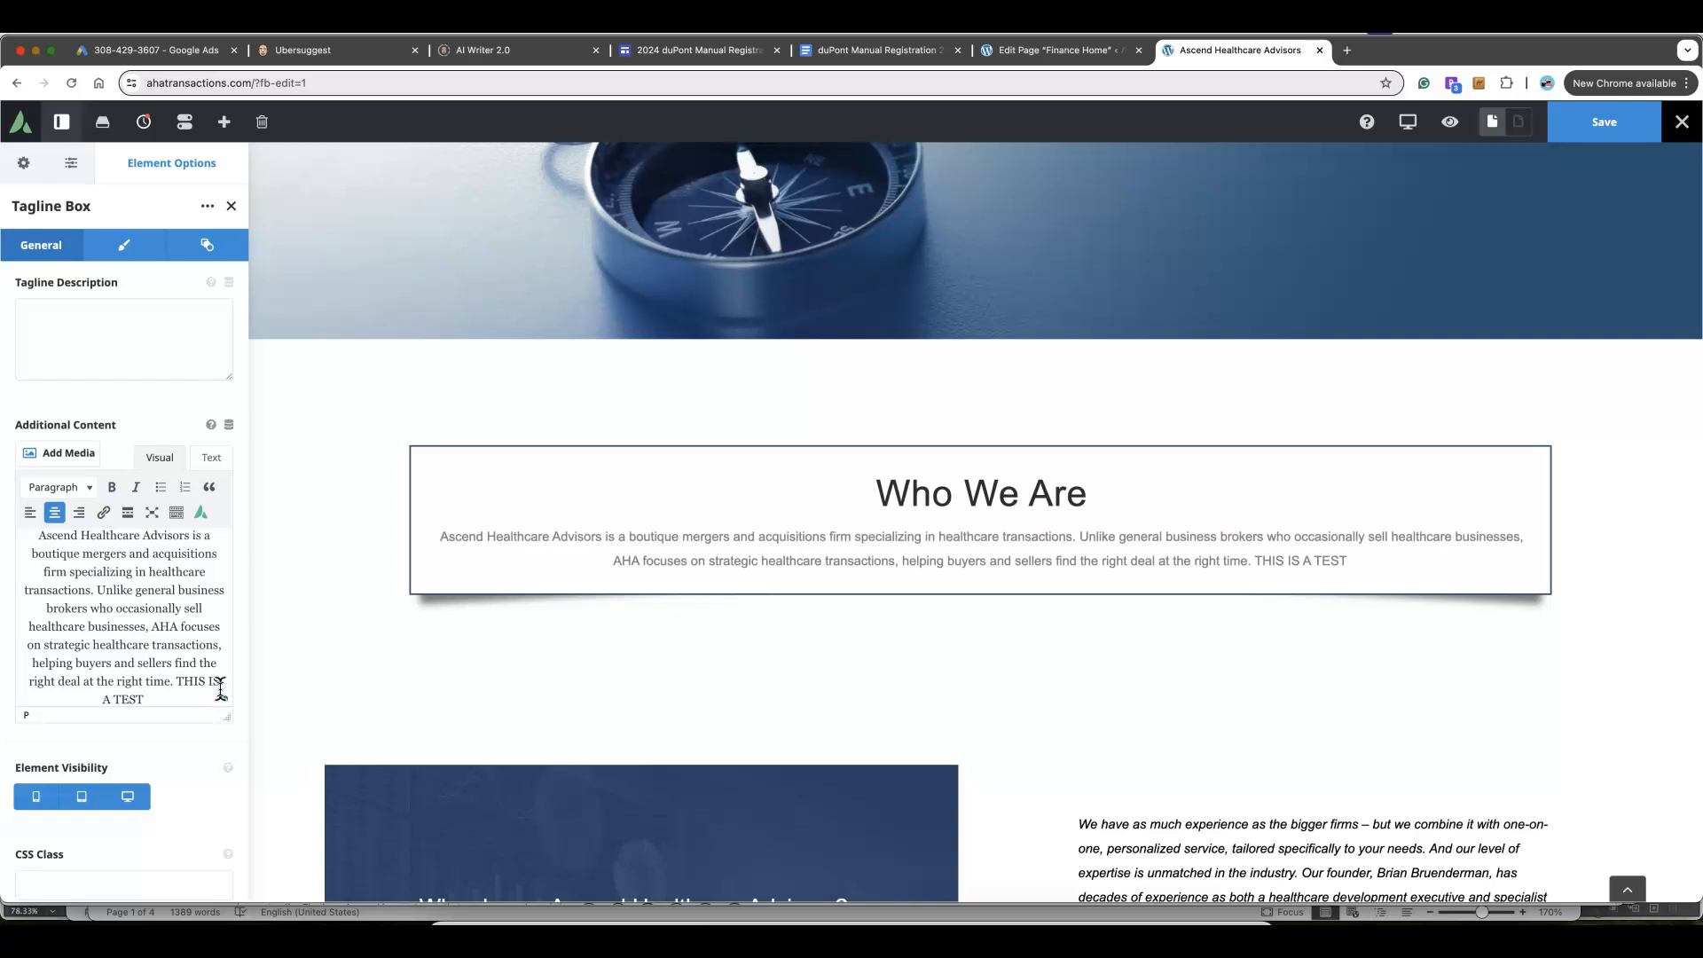
click(1597, 133)
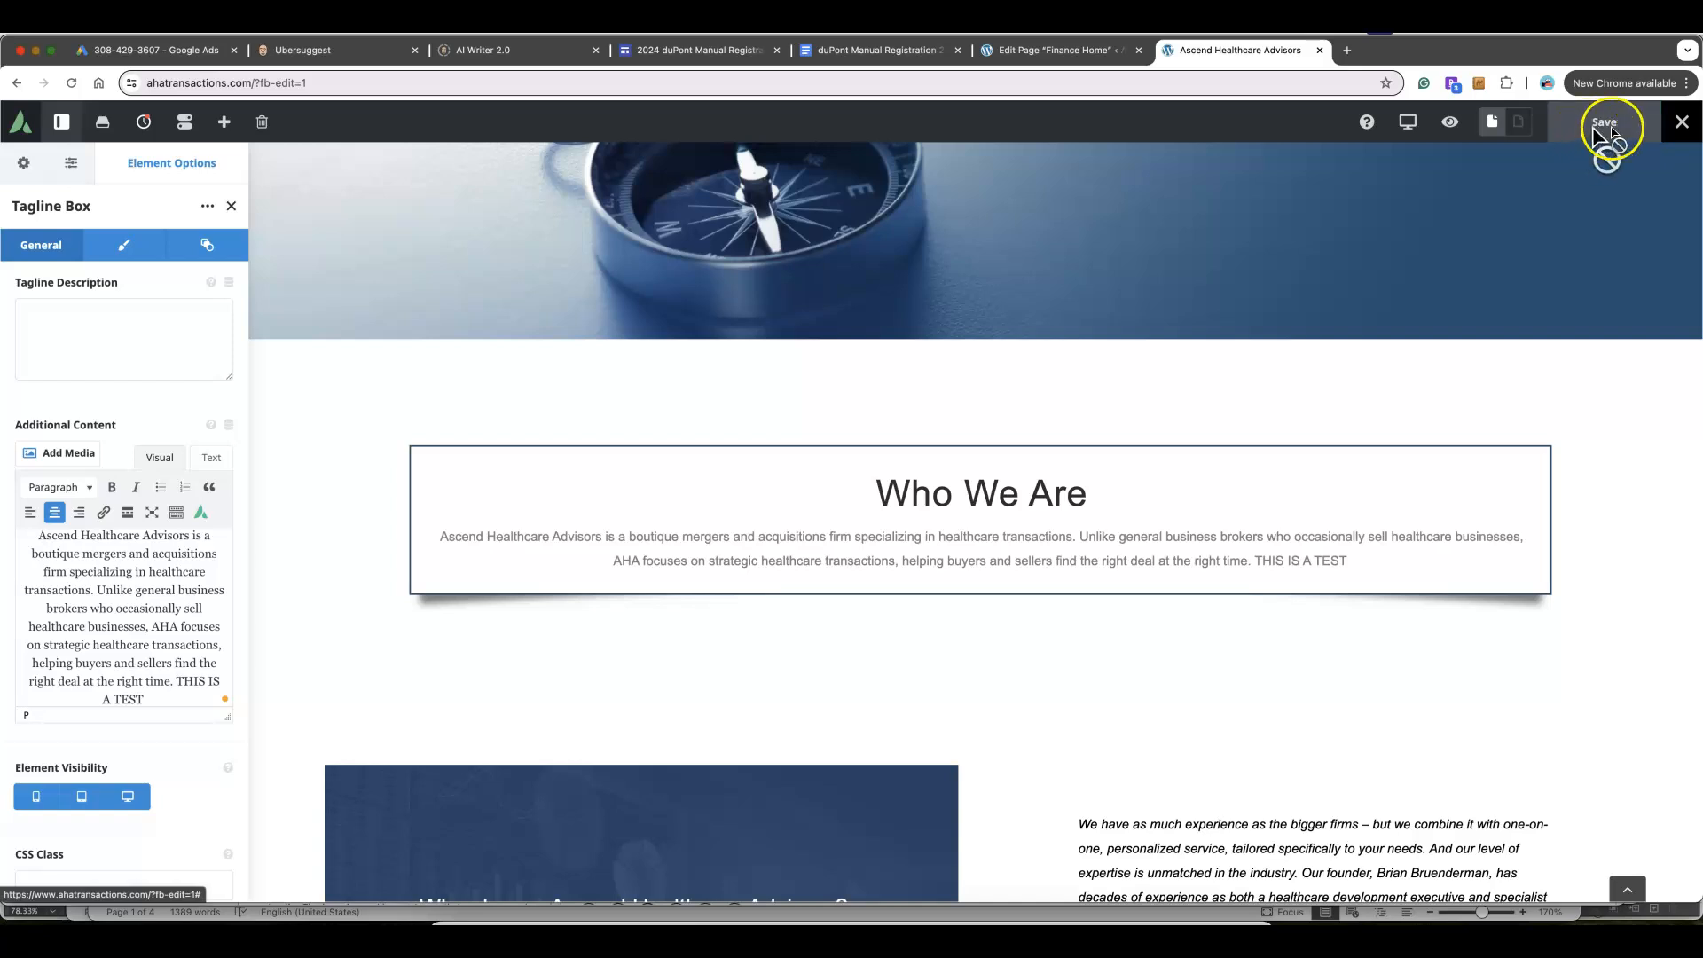
Exit Avada Live to the page front-end and check the Who We Are text ends with 'THIS IS A TEST'
click(1682, 128)
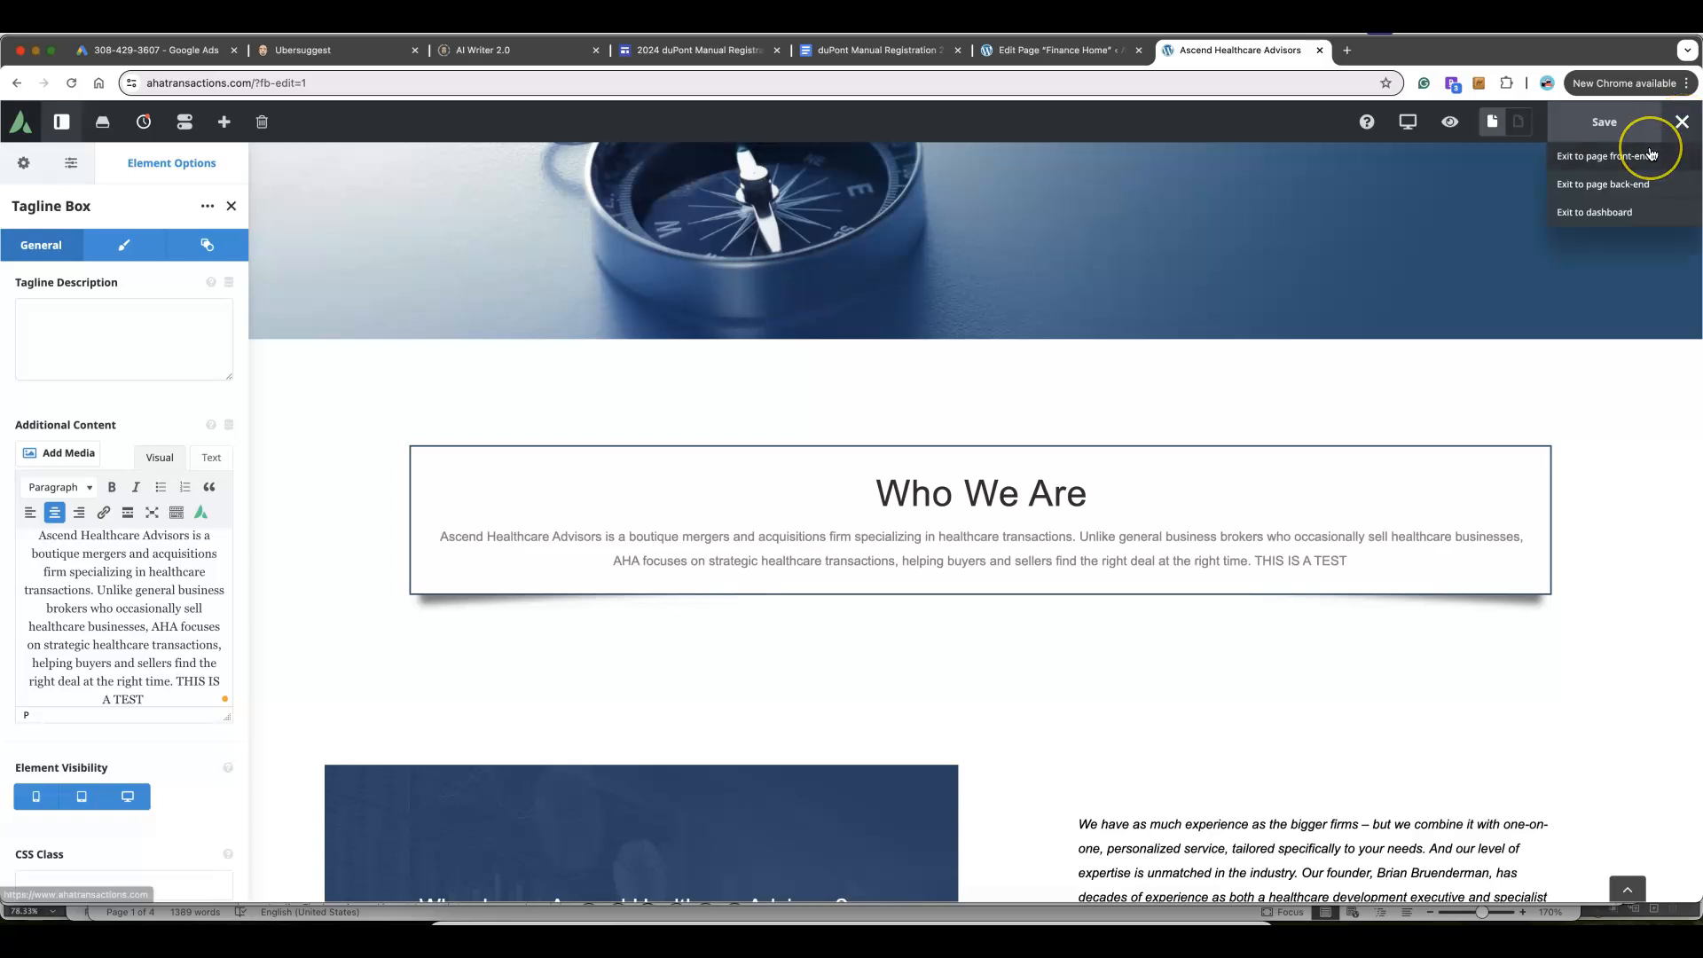
click(1651, 188)
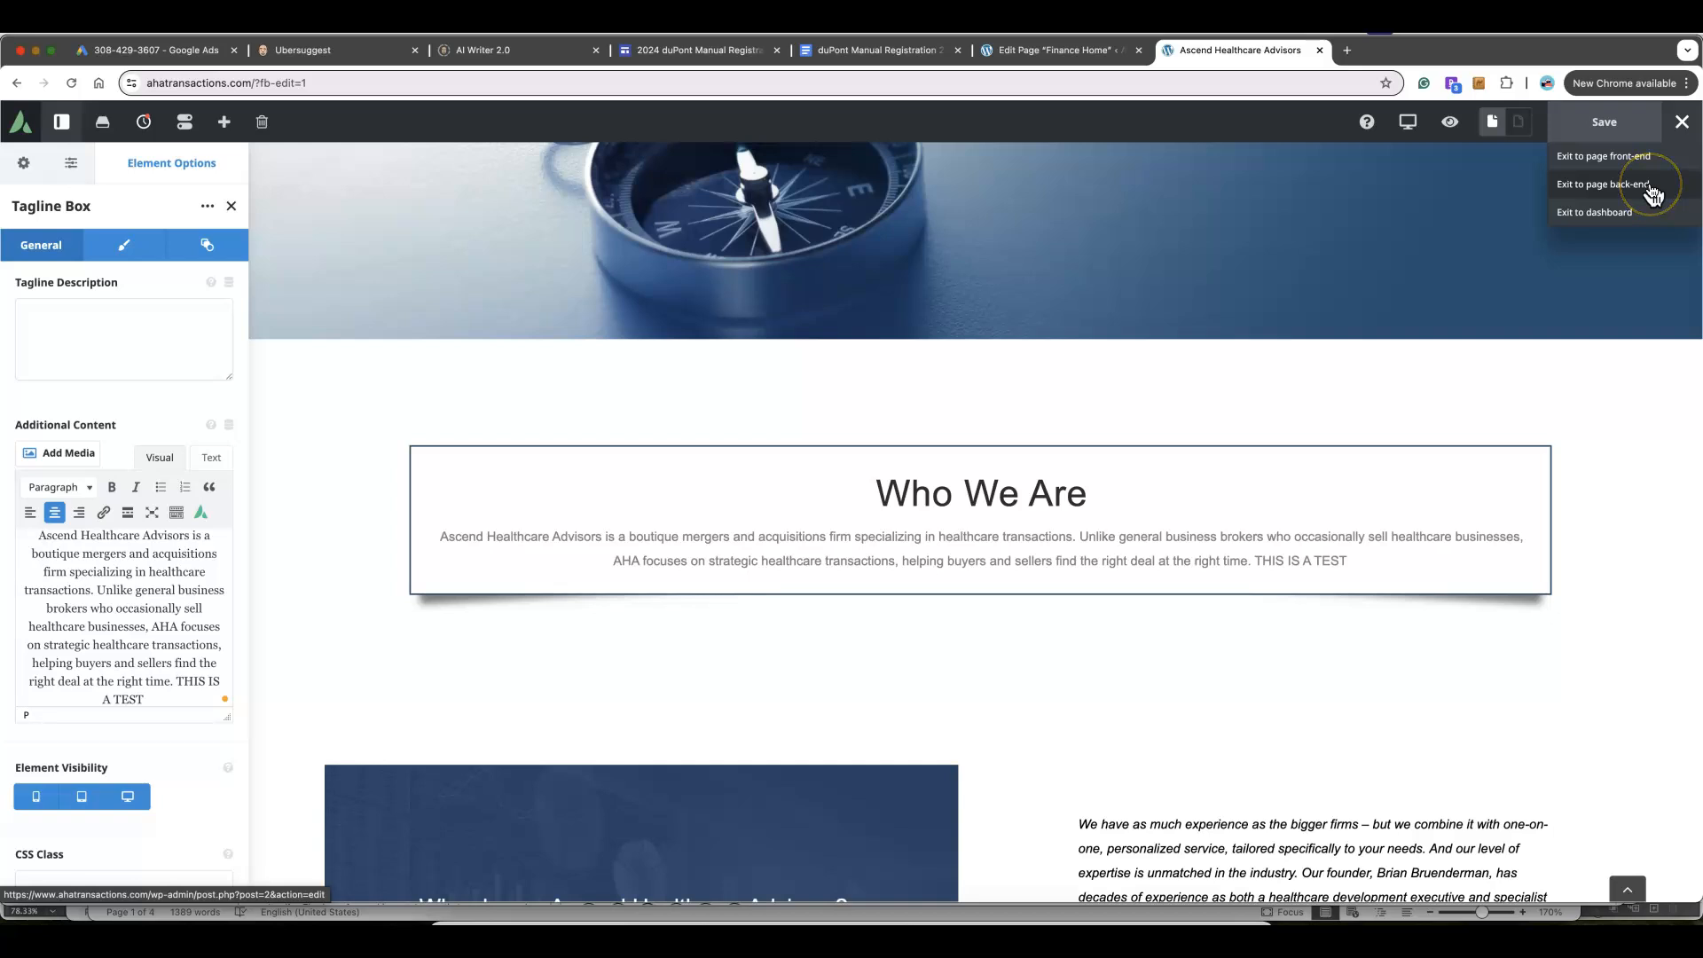
click(1650, 188)
click(1639, 158)
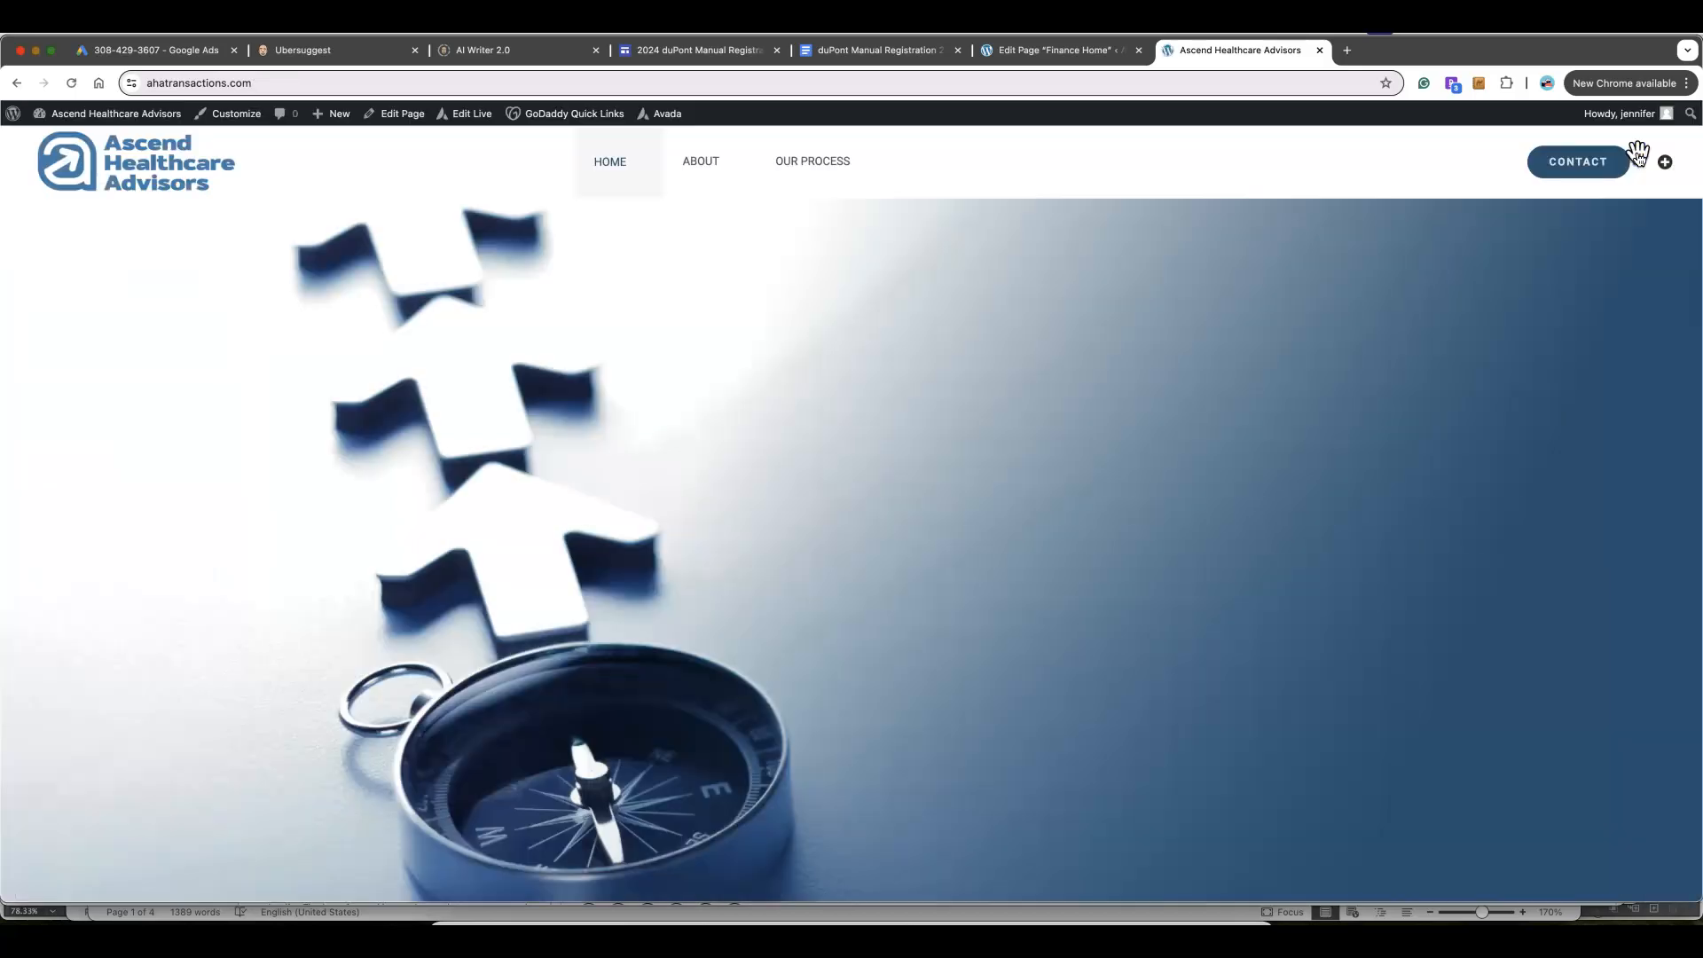
scroll(1171, 232, down, 5)
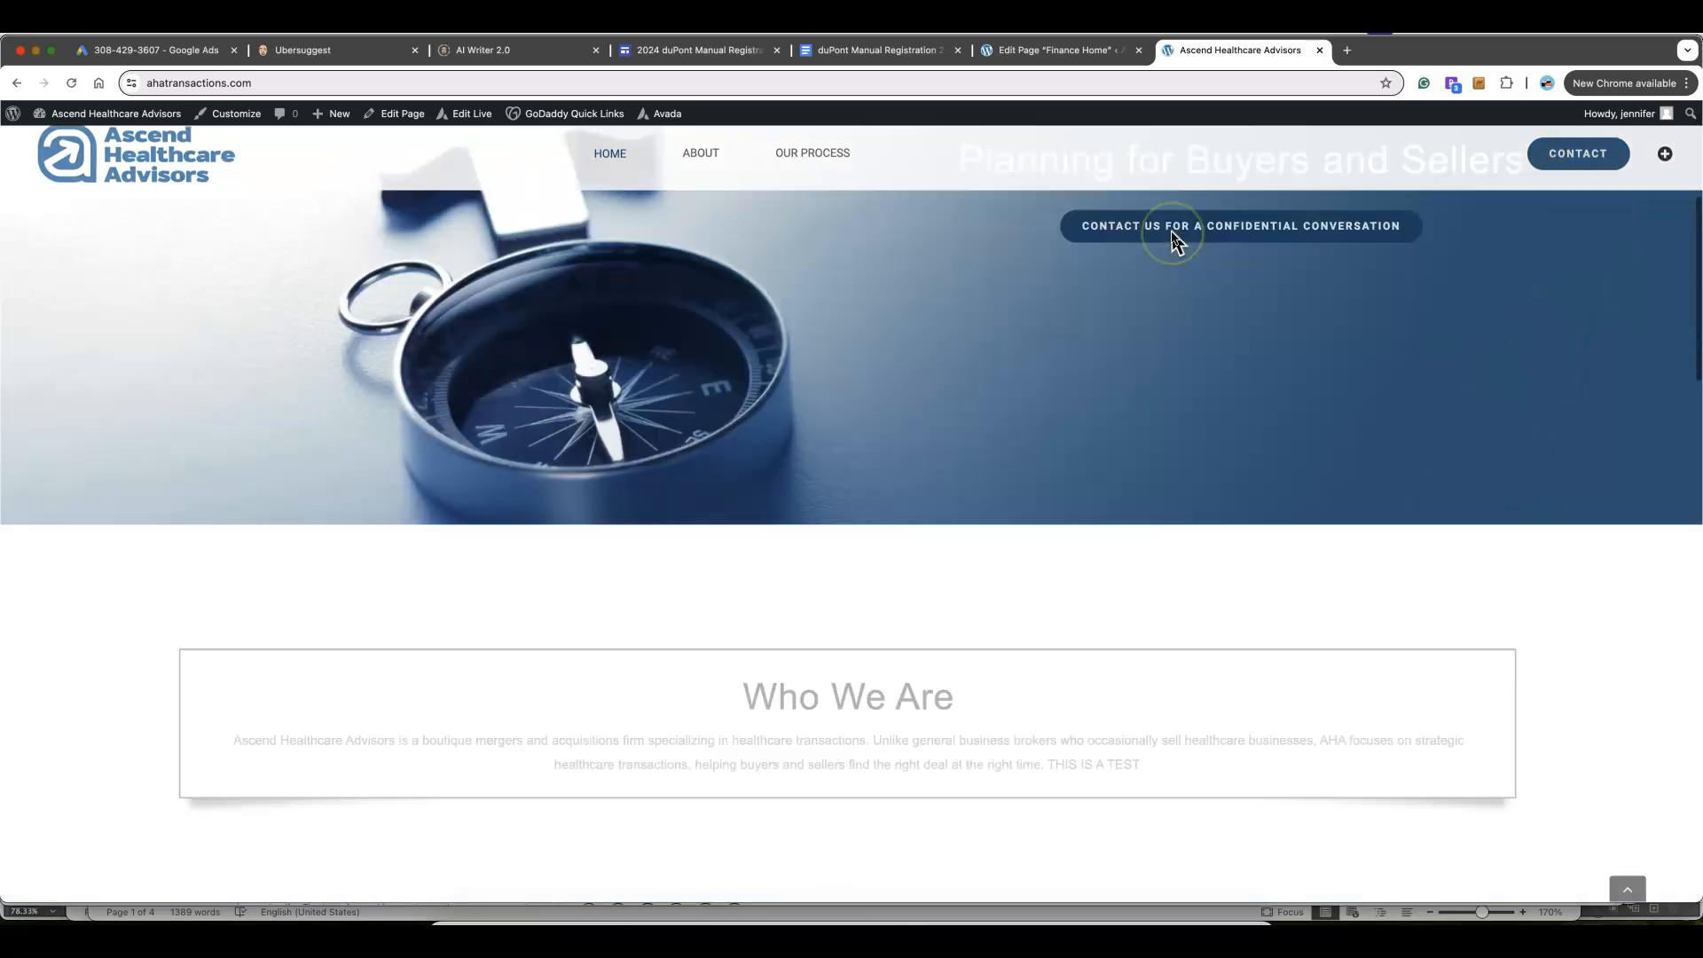
scroll(1170, 231, down, 2)
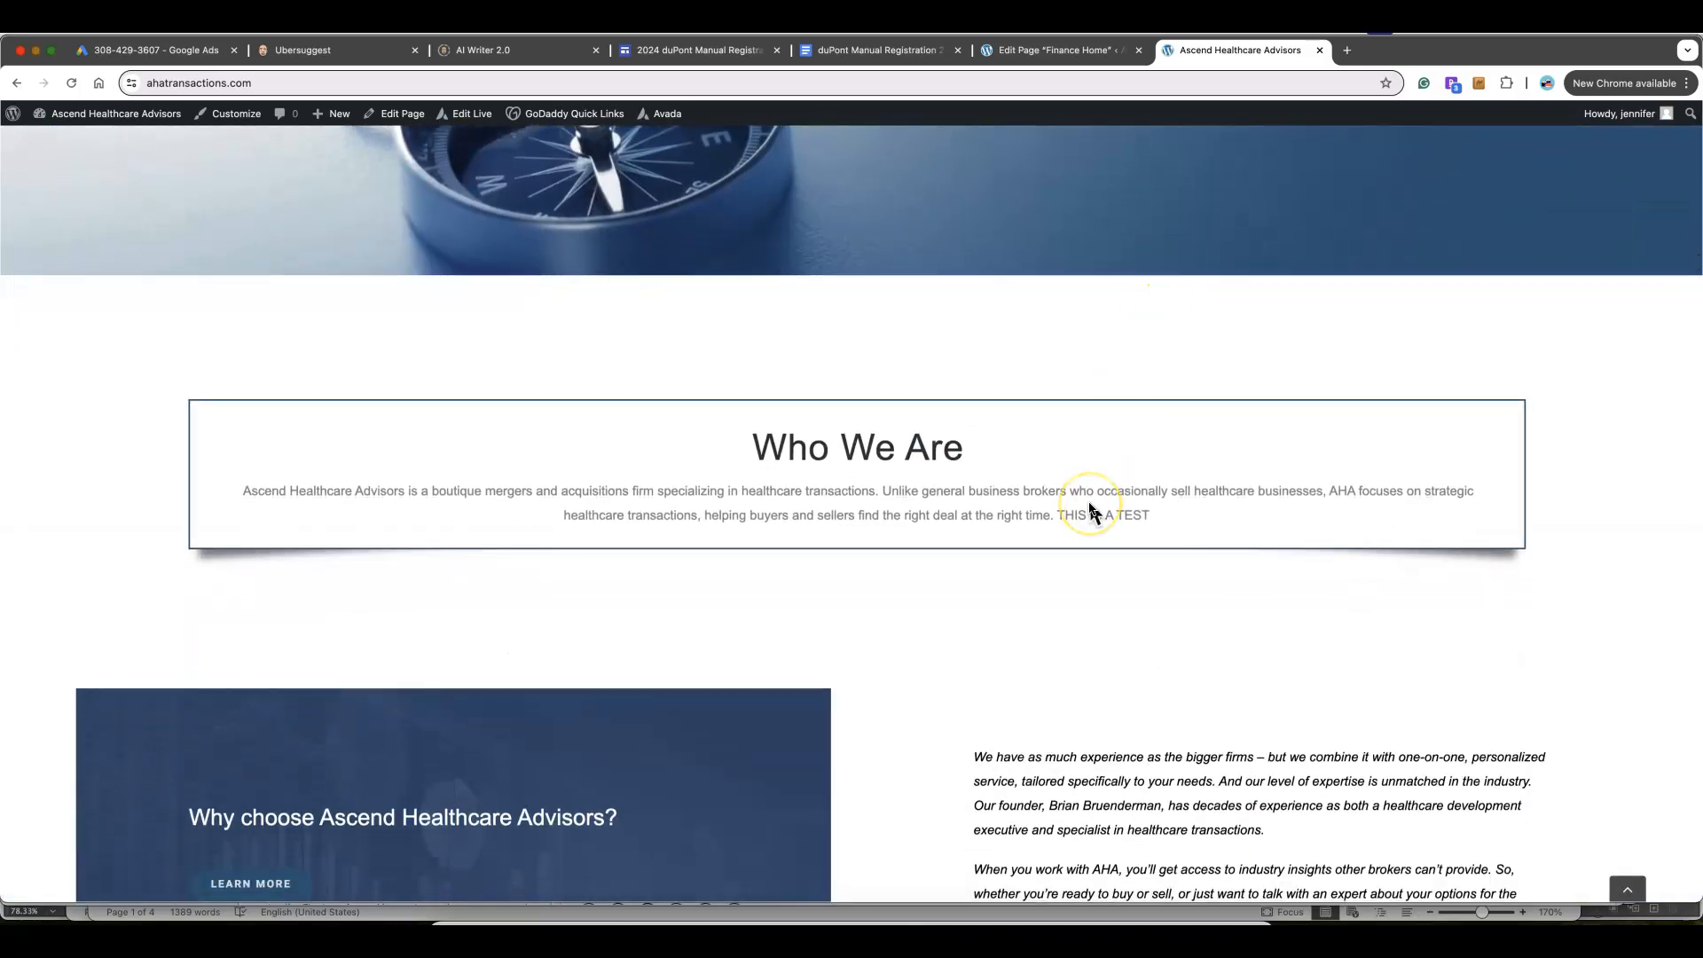
scroll(1132, 426, up, 10)
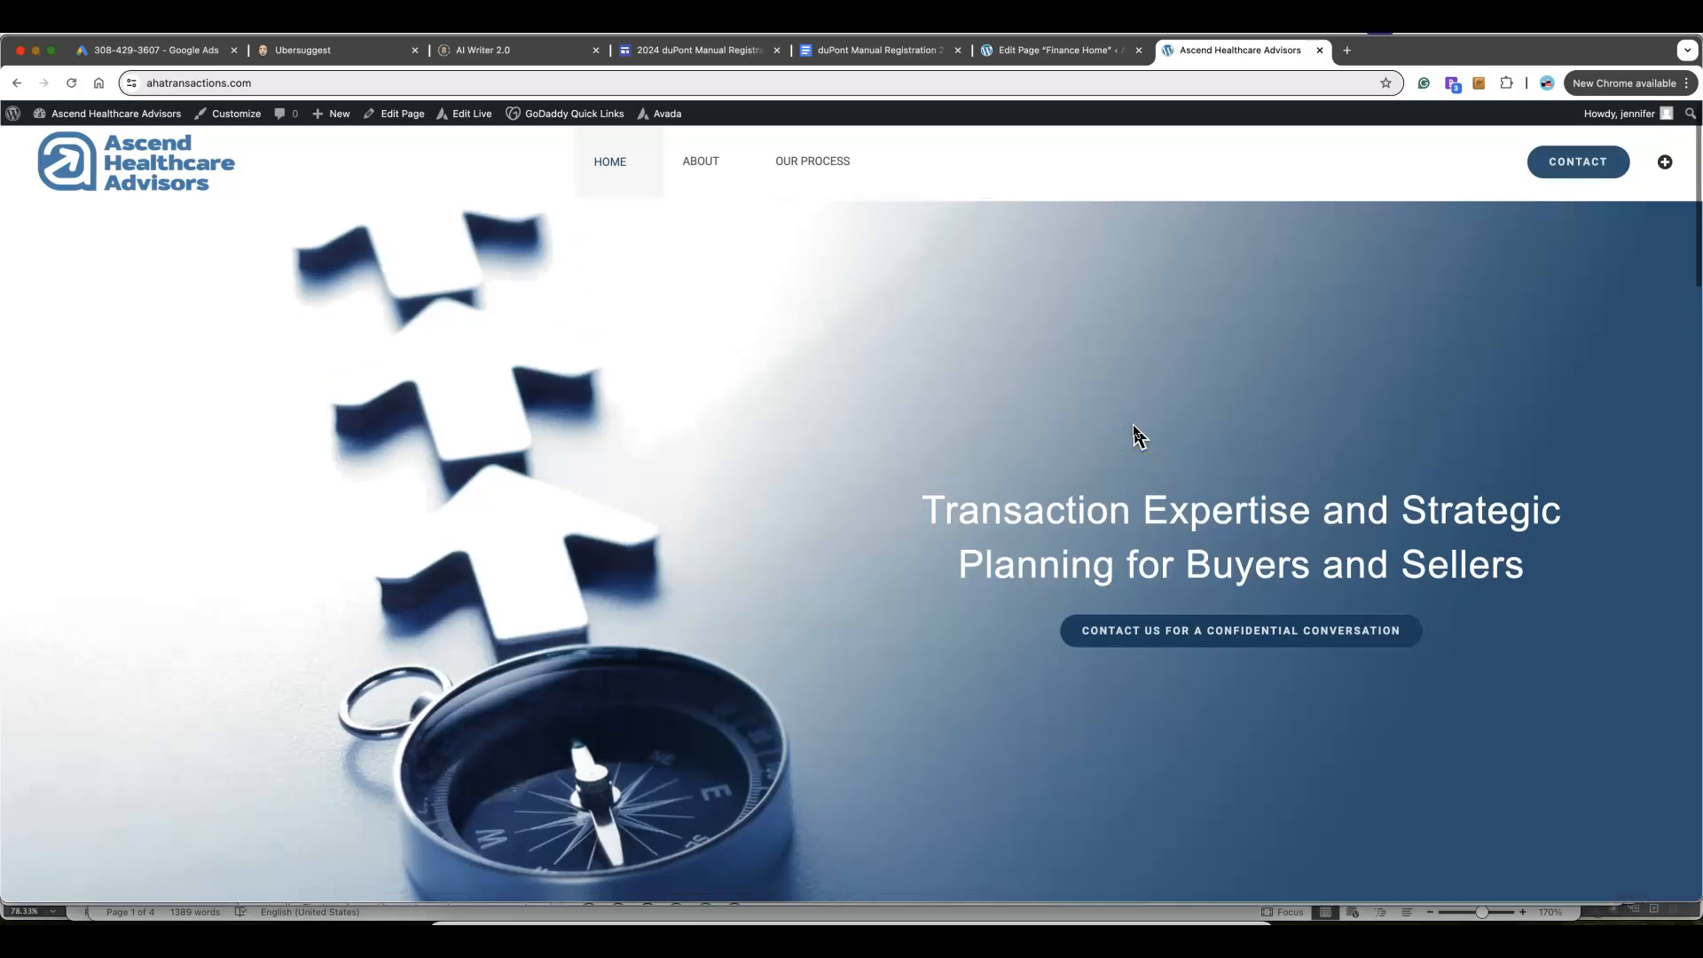
Reopen Edit Live, delete 'THIS IS A TEST' from the Who We Are tagline content, and save
click(469, 118)
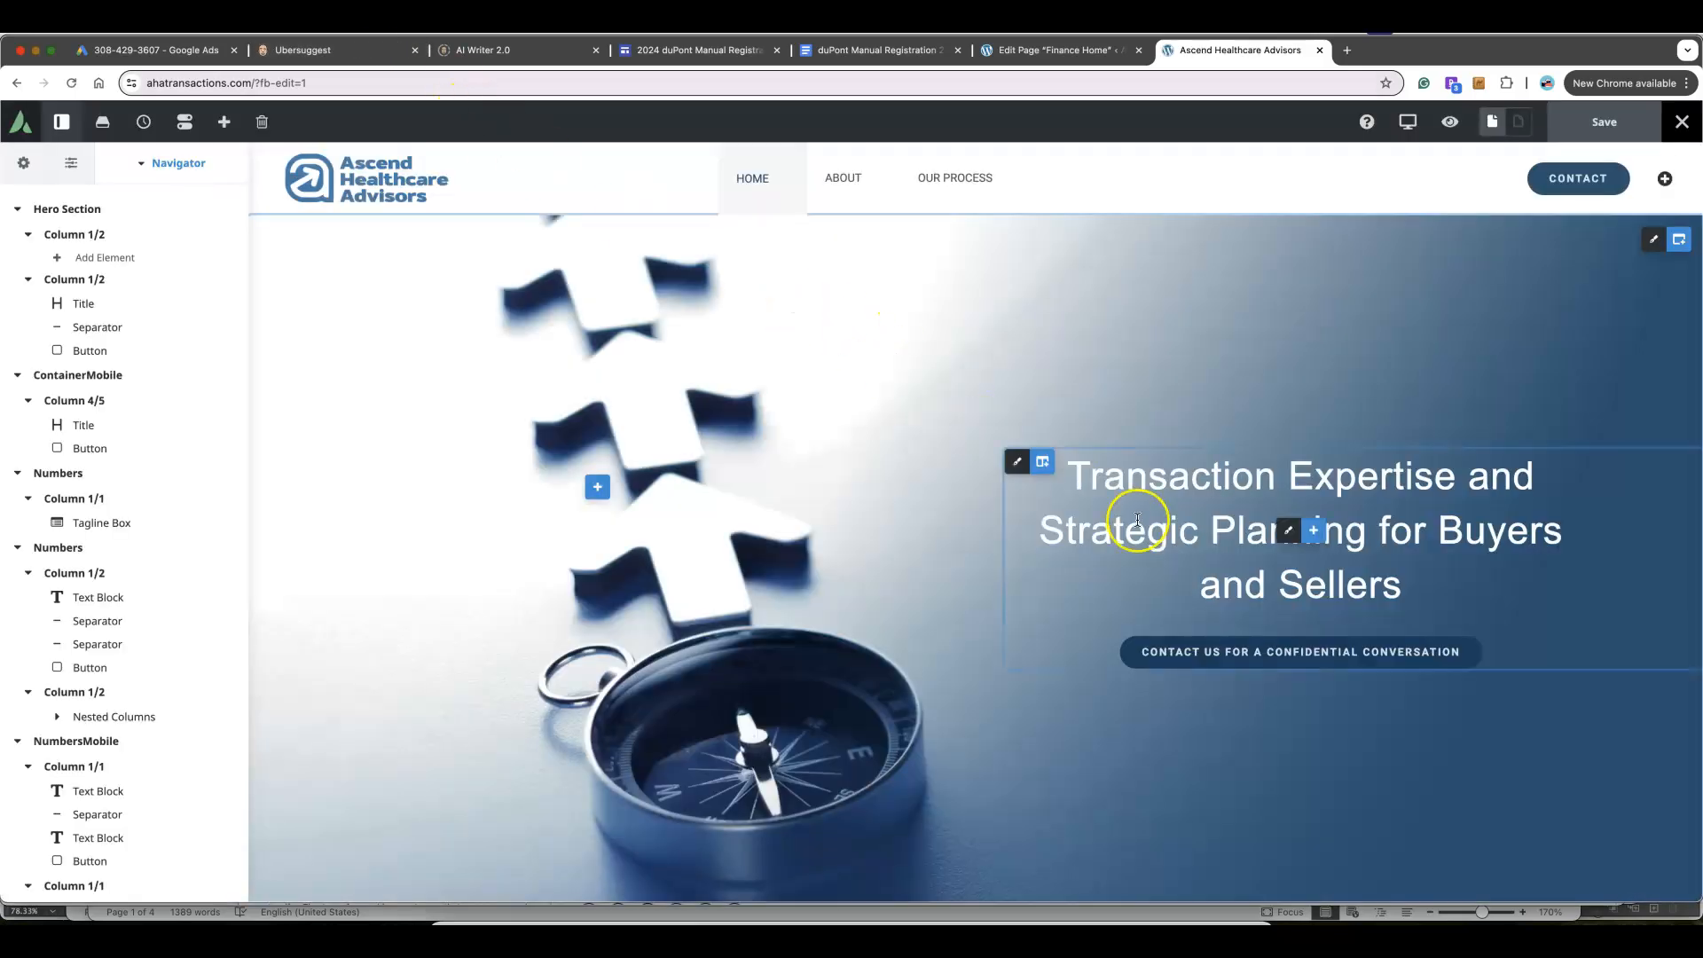
scroll(1133, 521, down, 8)
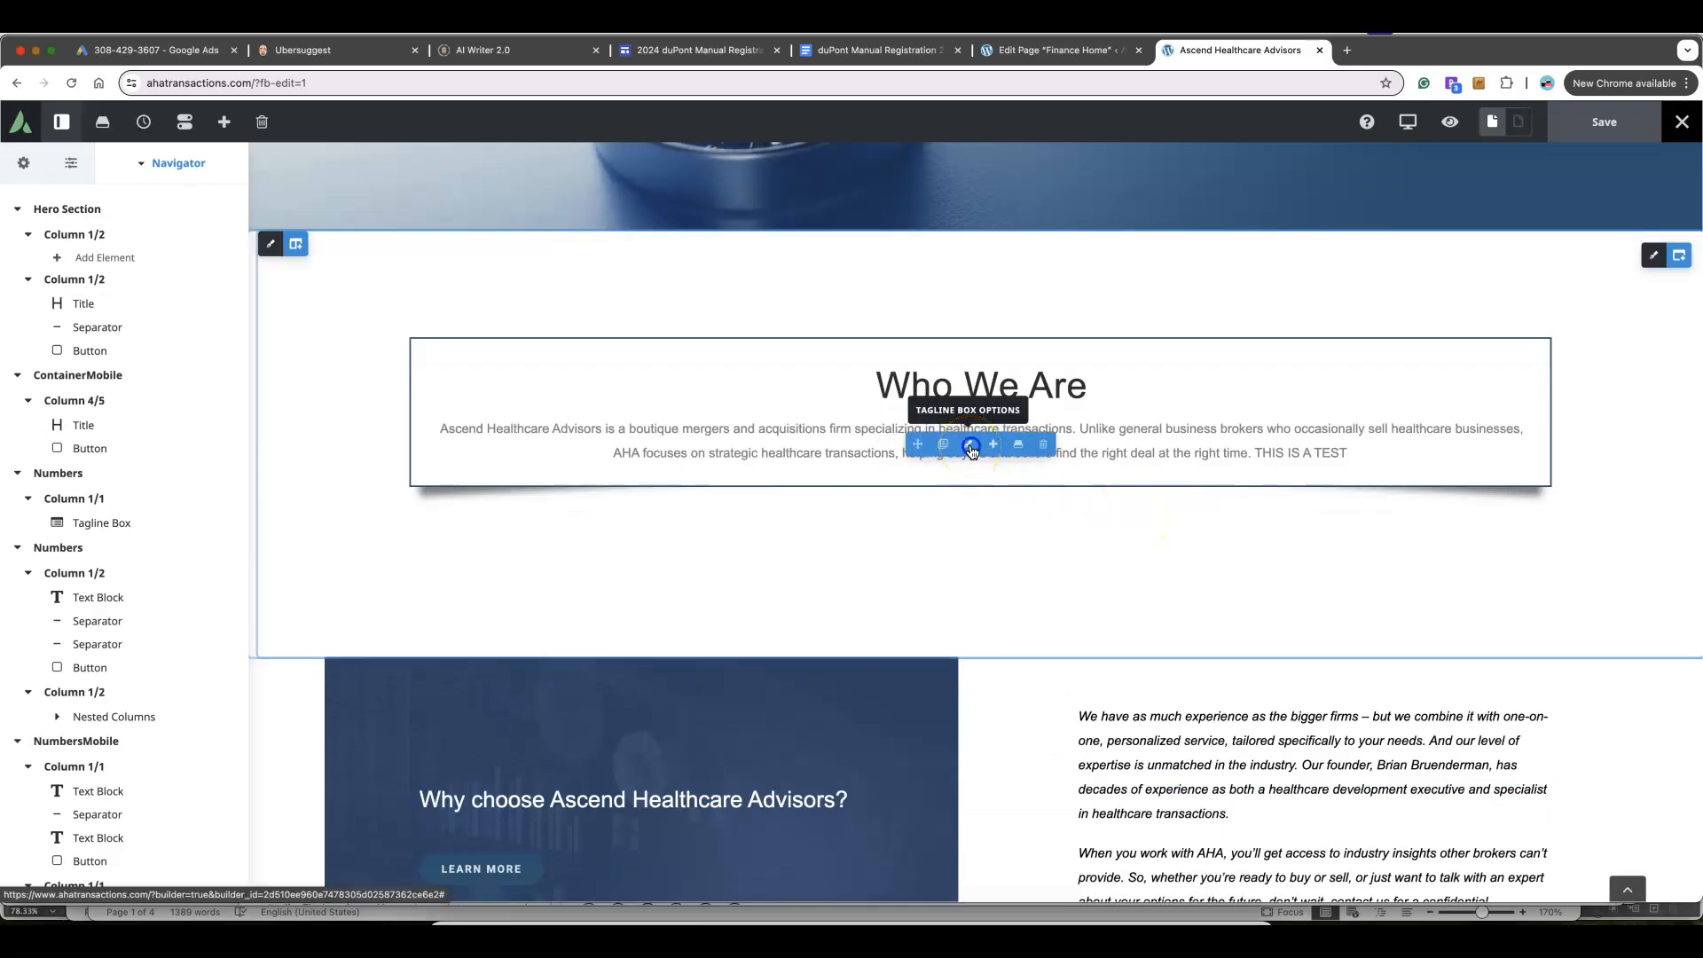
click(971, 448)
scroll(95, 590, down, 5)
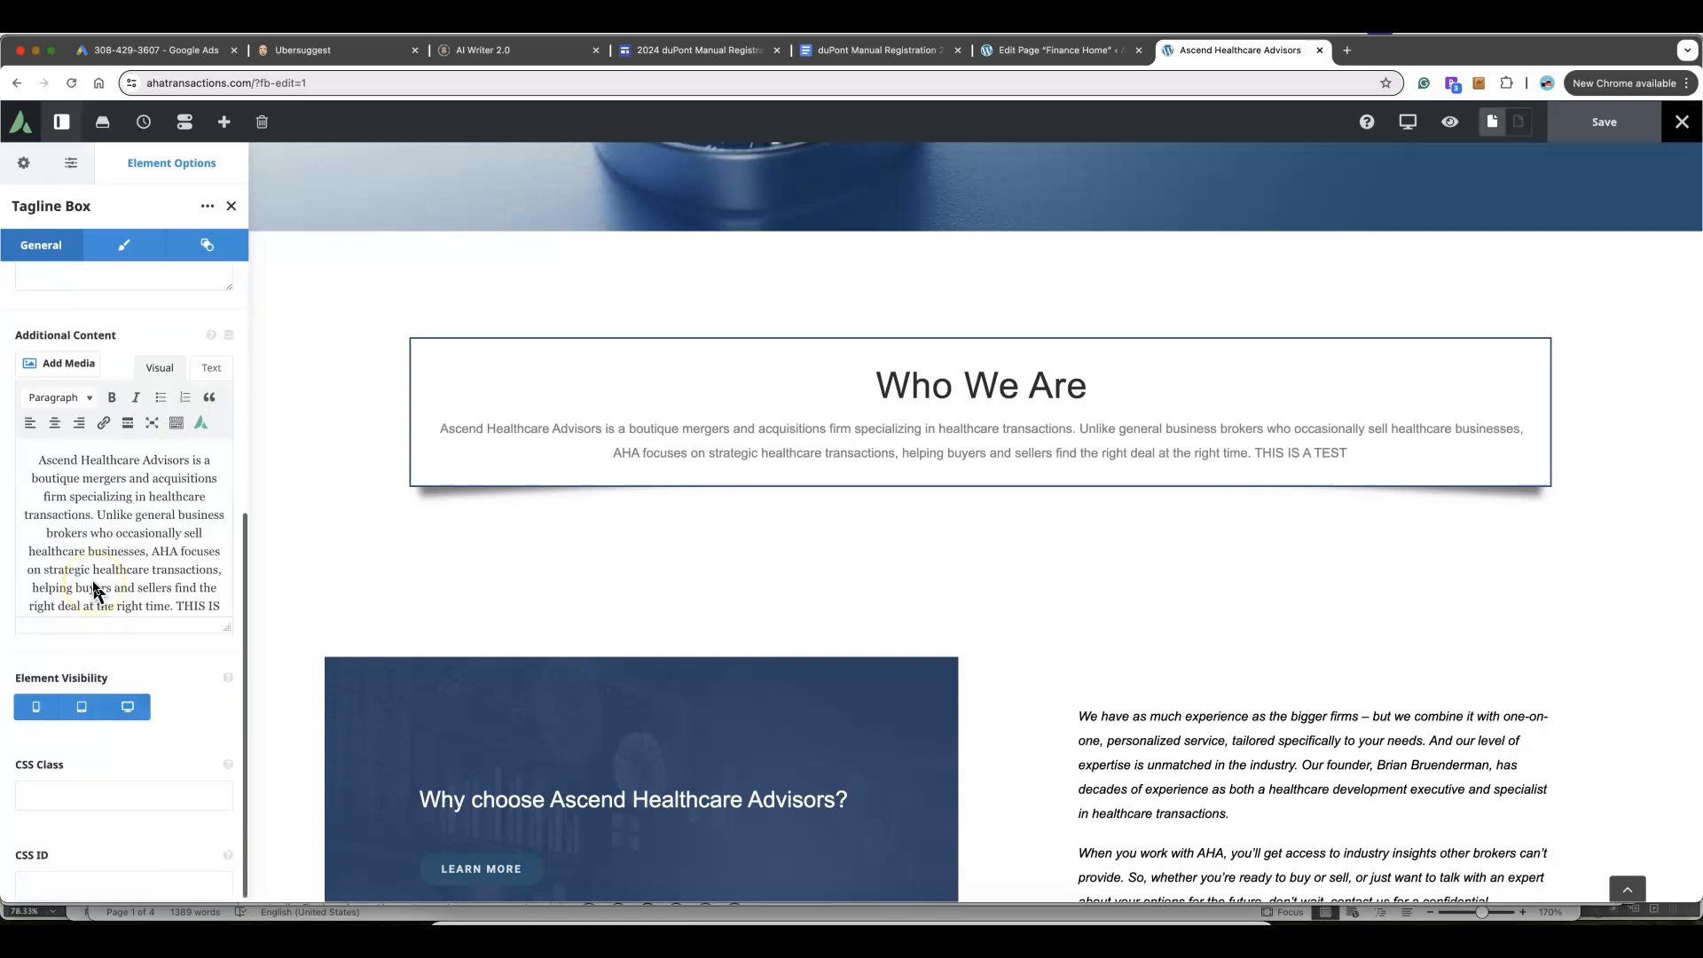
drag(177, 592, 221, 604)
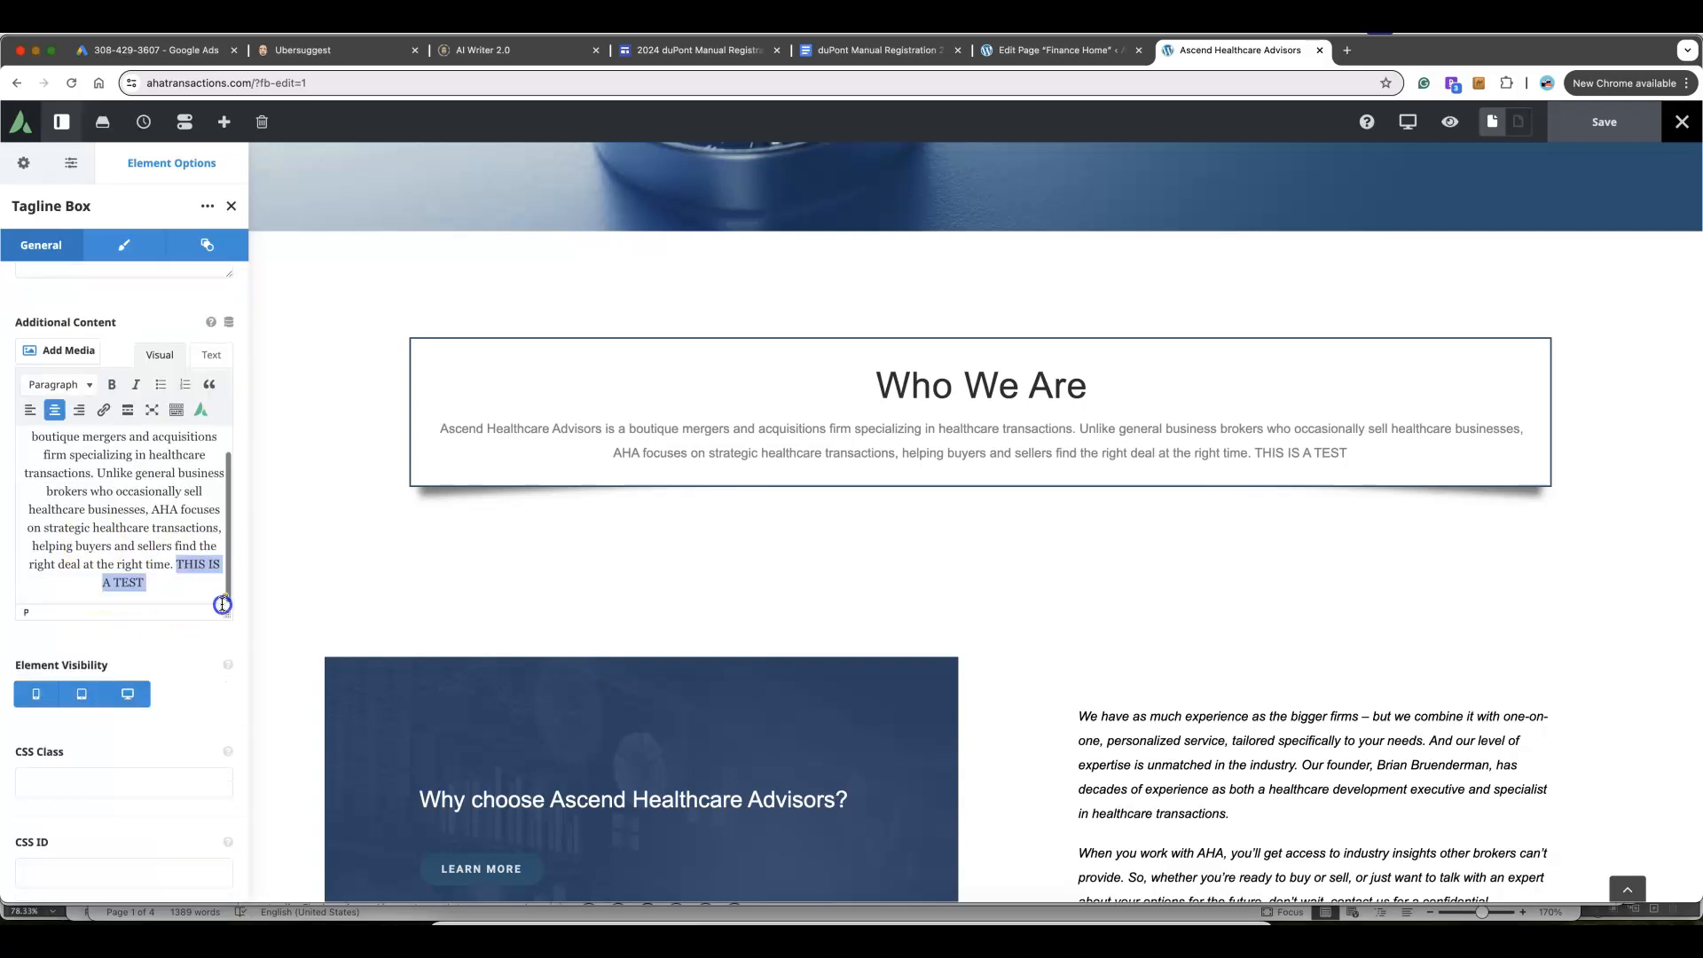
key(BackSpace)
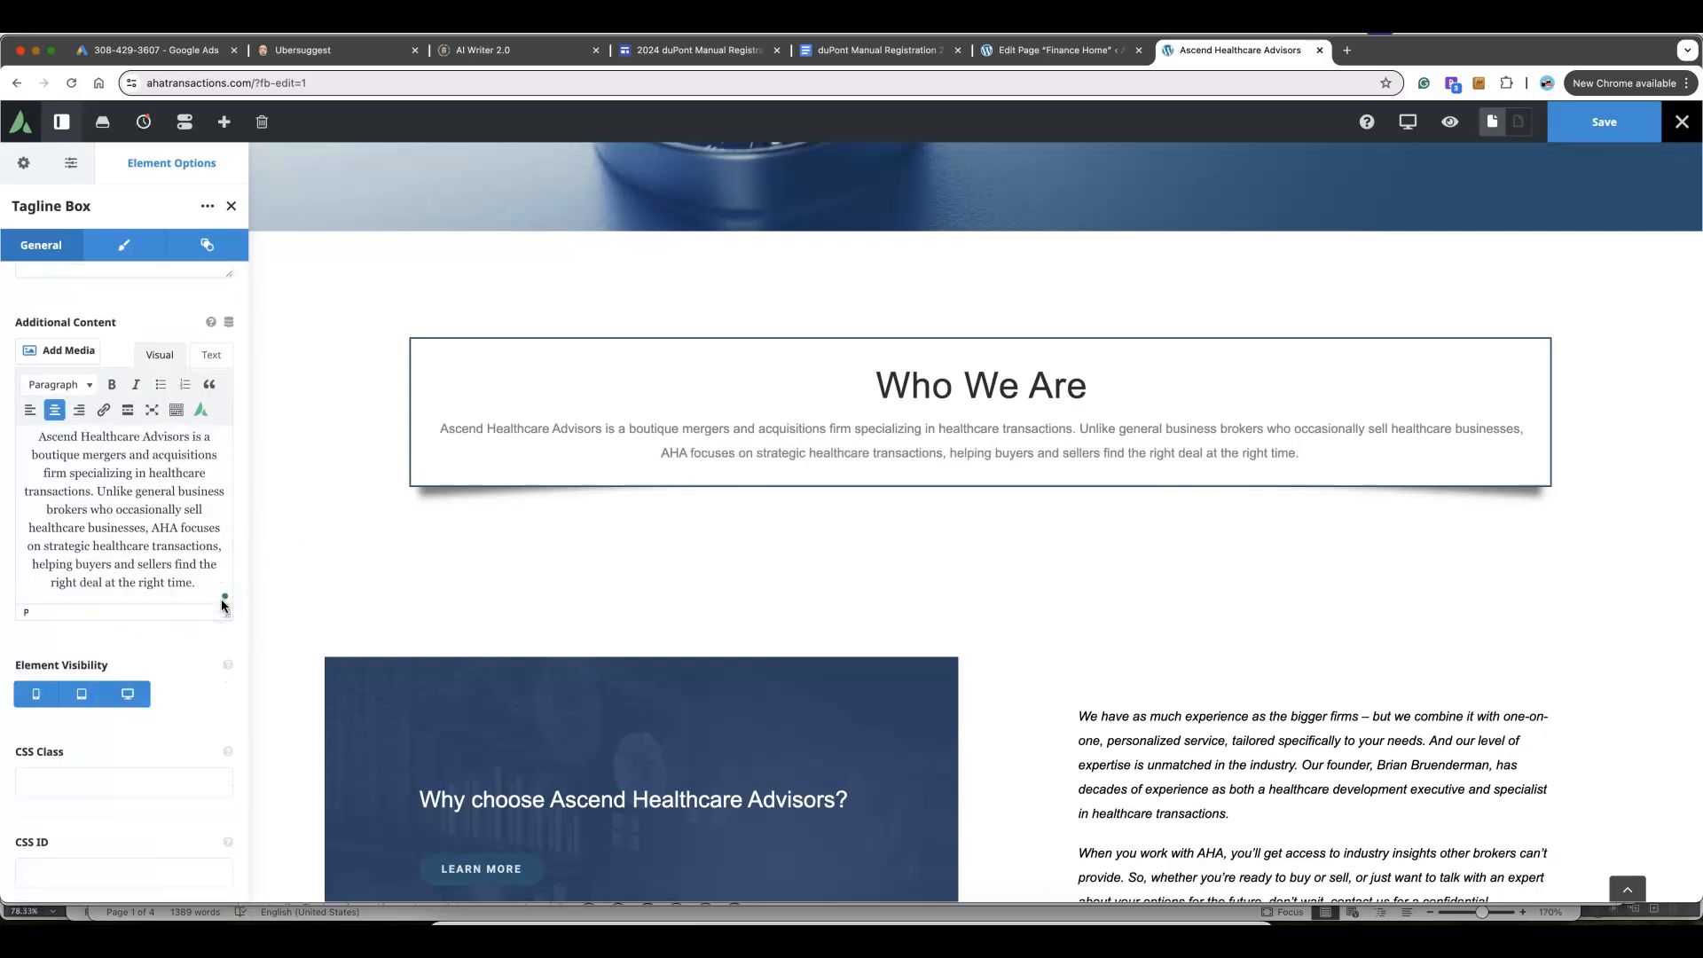
click(1596, 122)
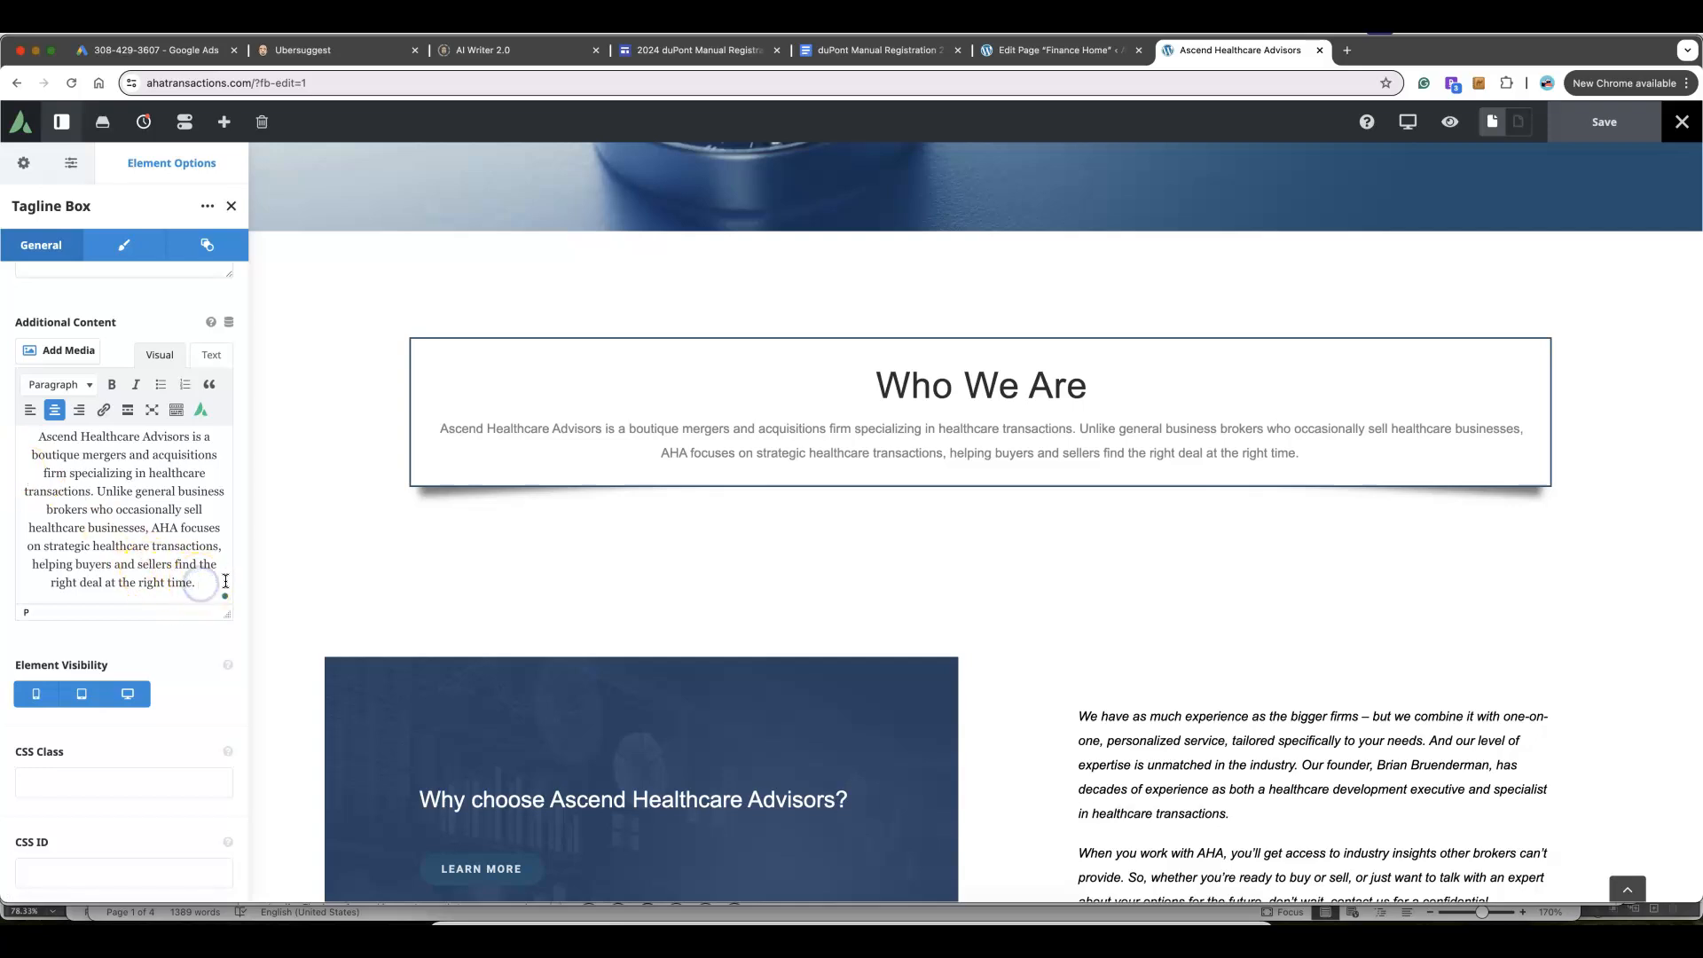
text(THIS IS A SECOND TEST)
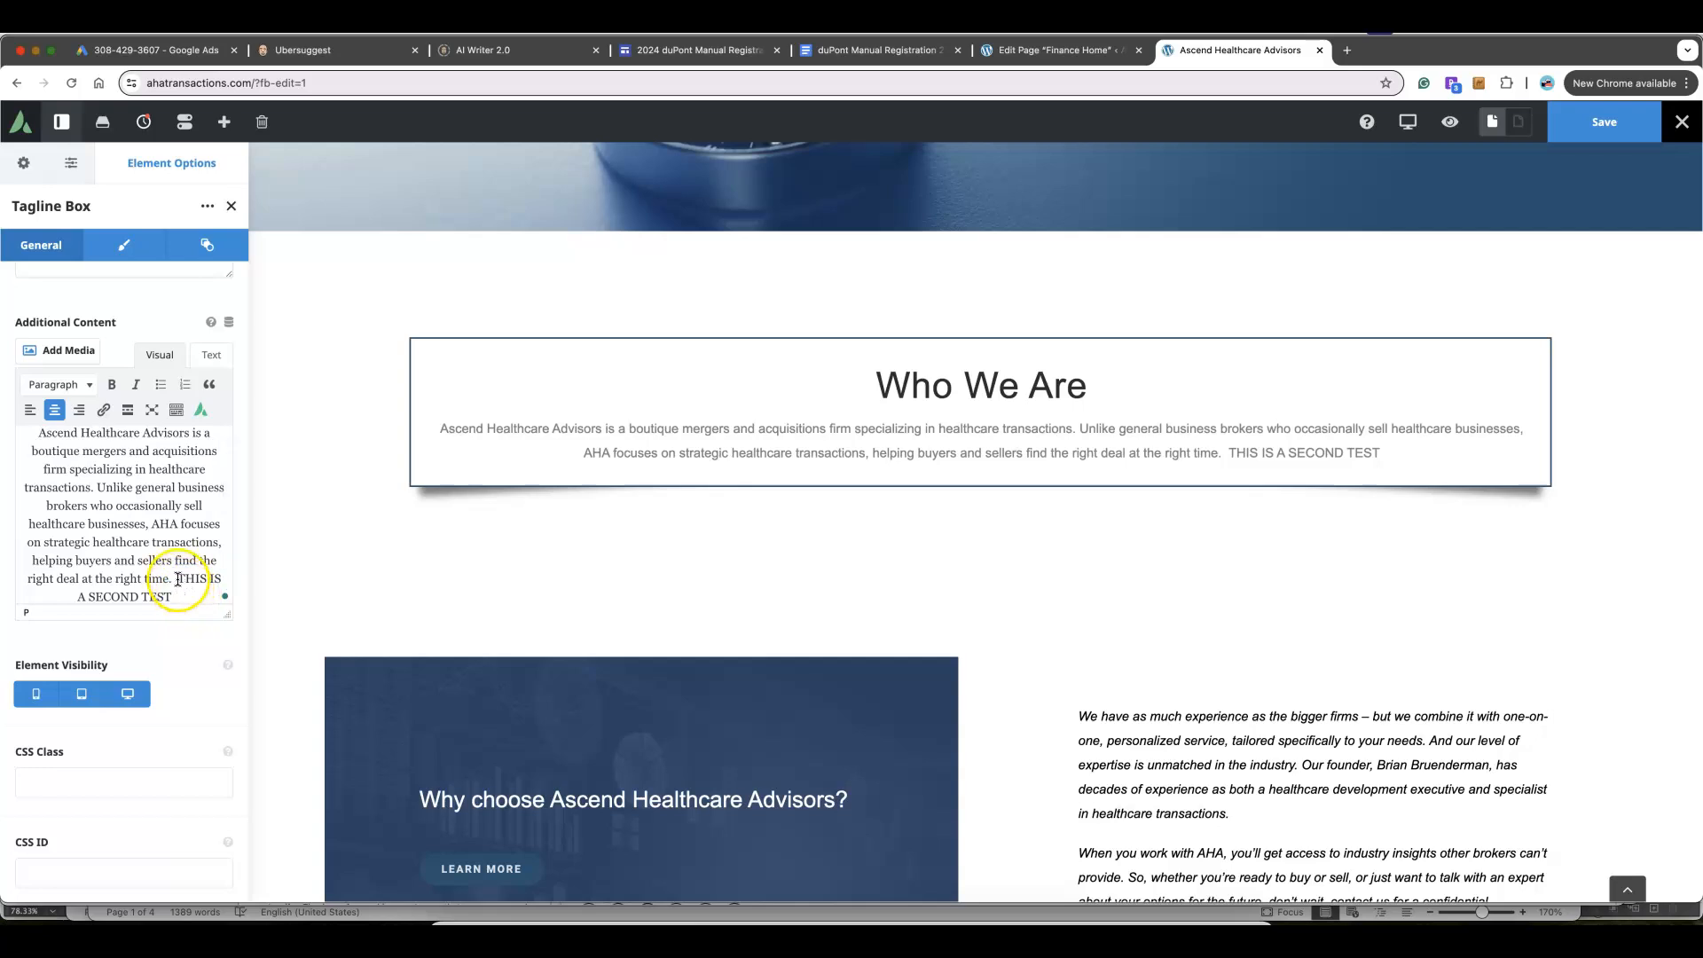
drag(194, 587, 195, 590)
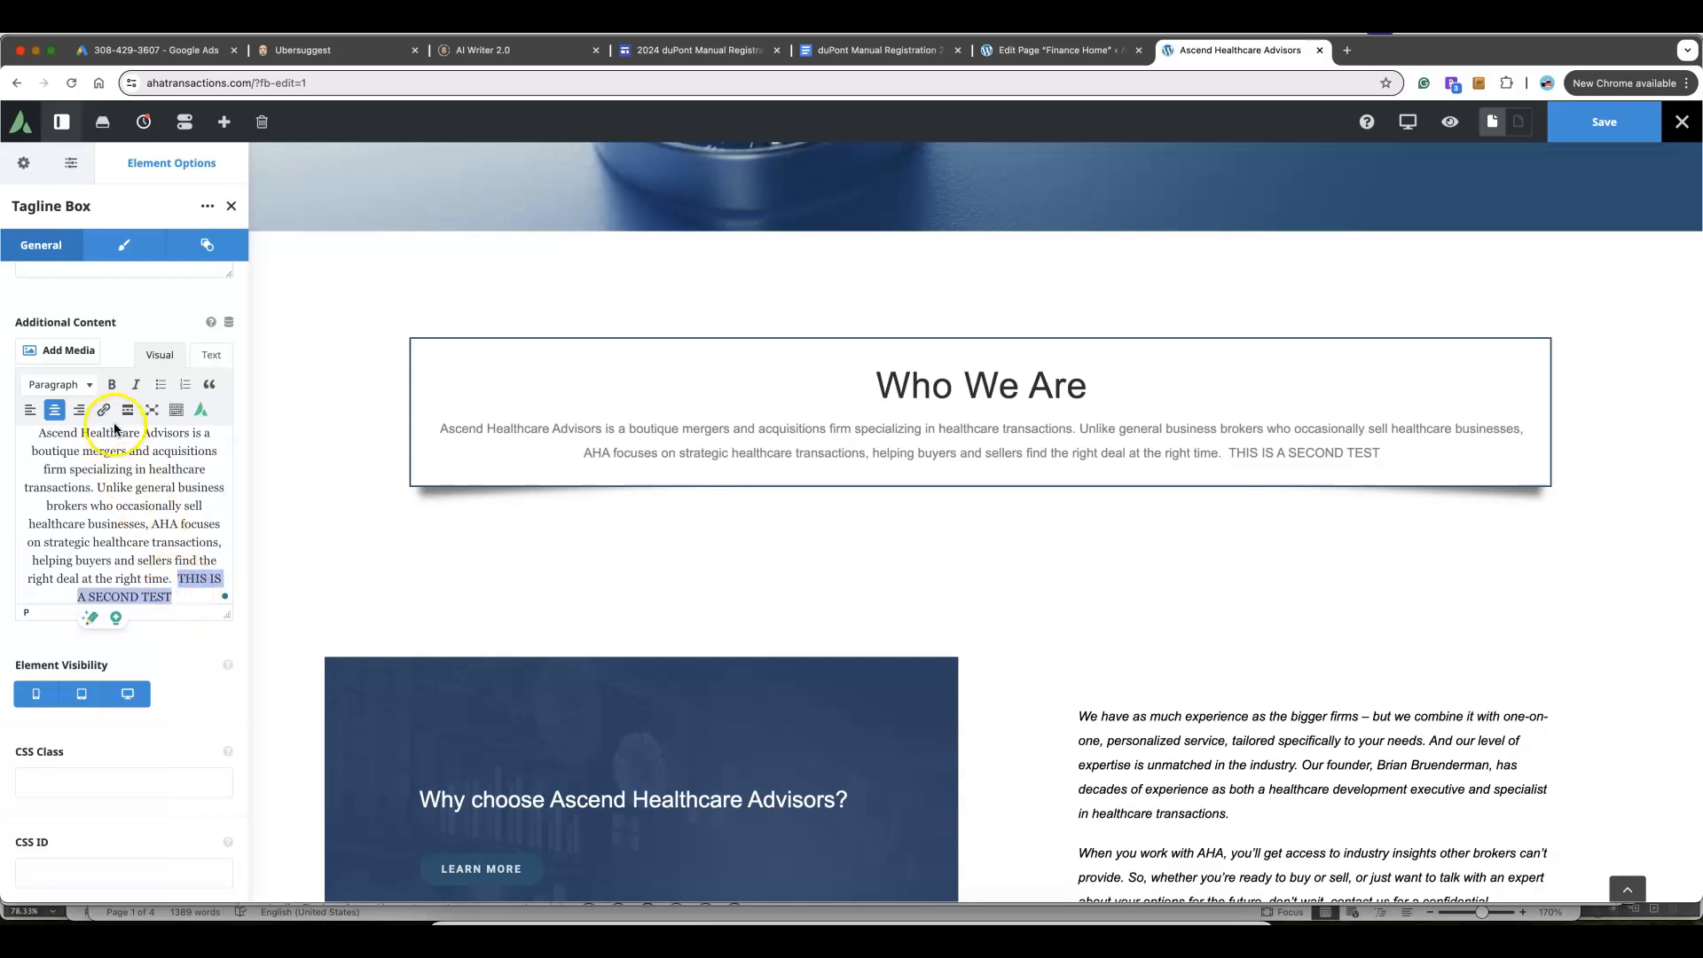
click(177, 412)
click(96, 439)
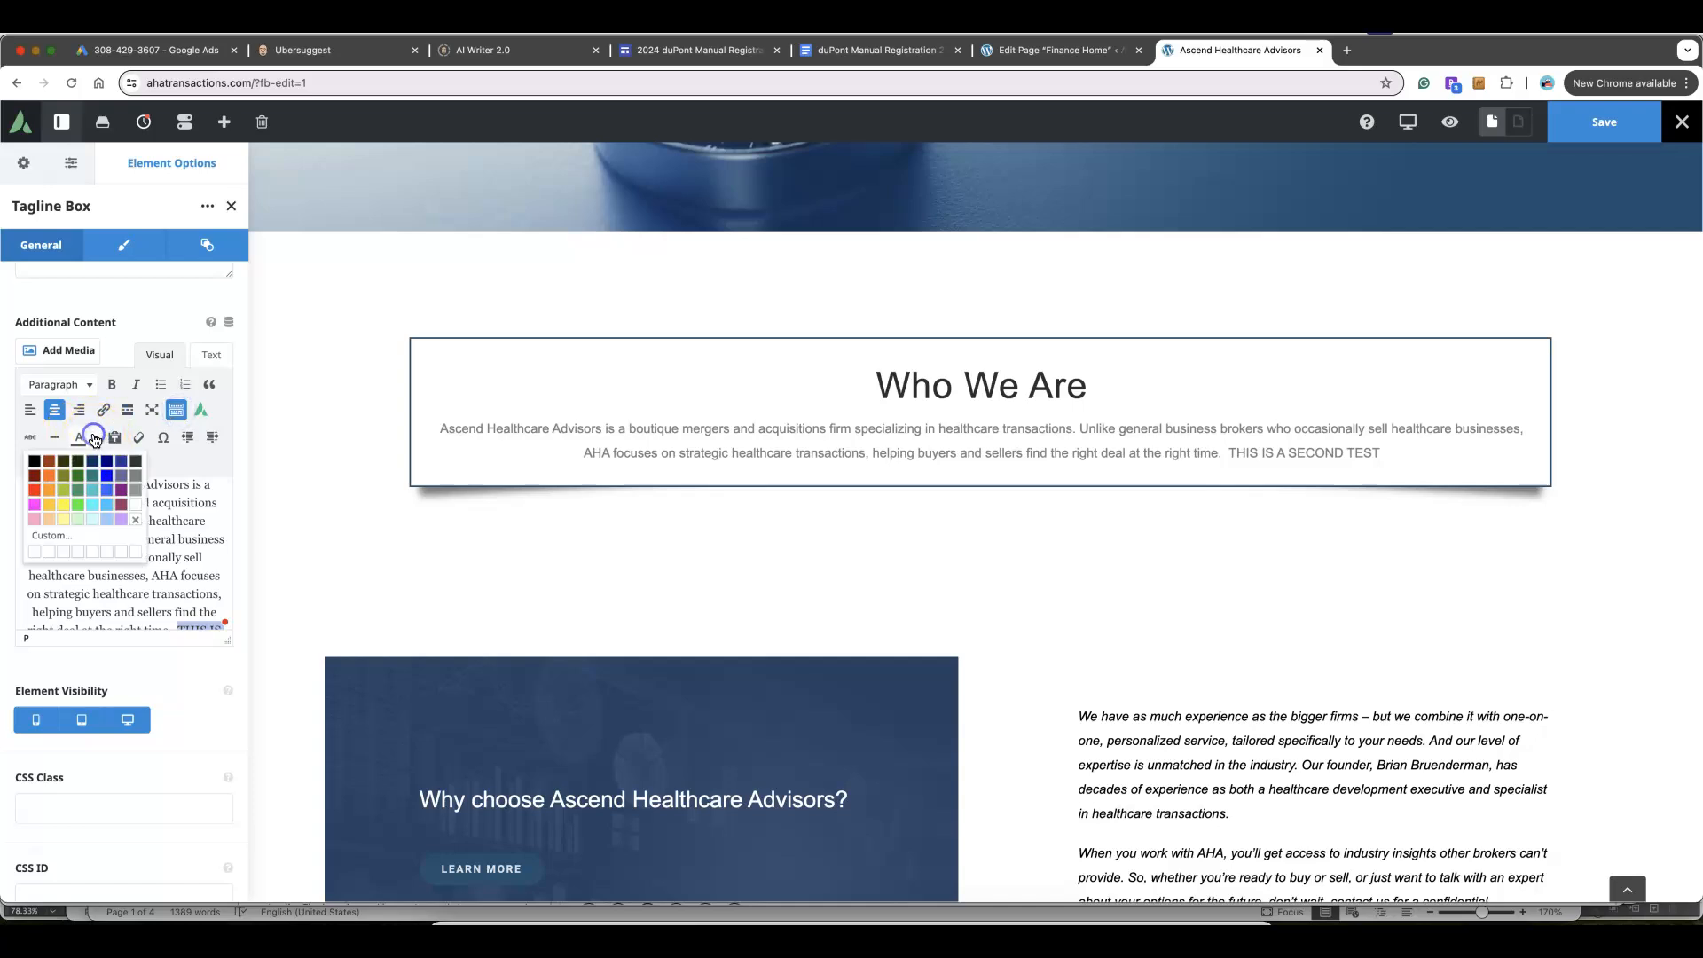
click(50, 474)
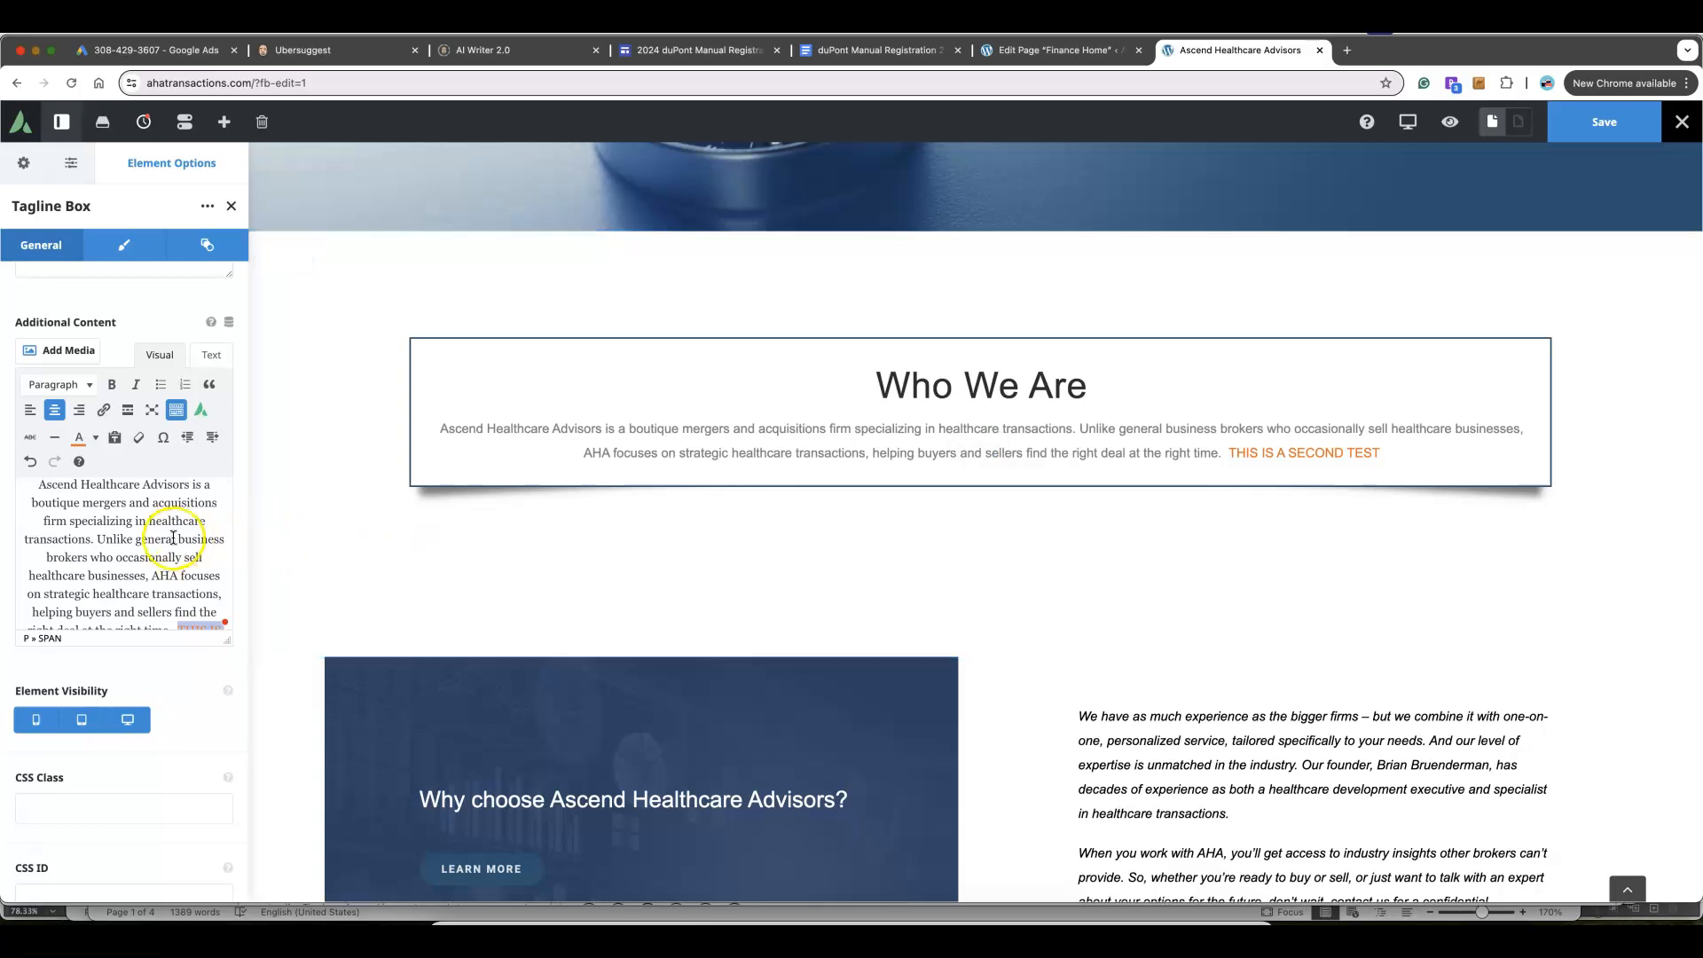
scroll(165, 540, down, 2)
click(112, 384)
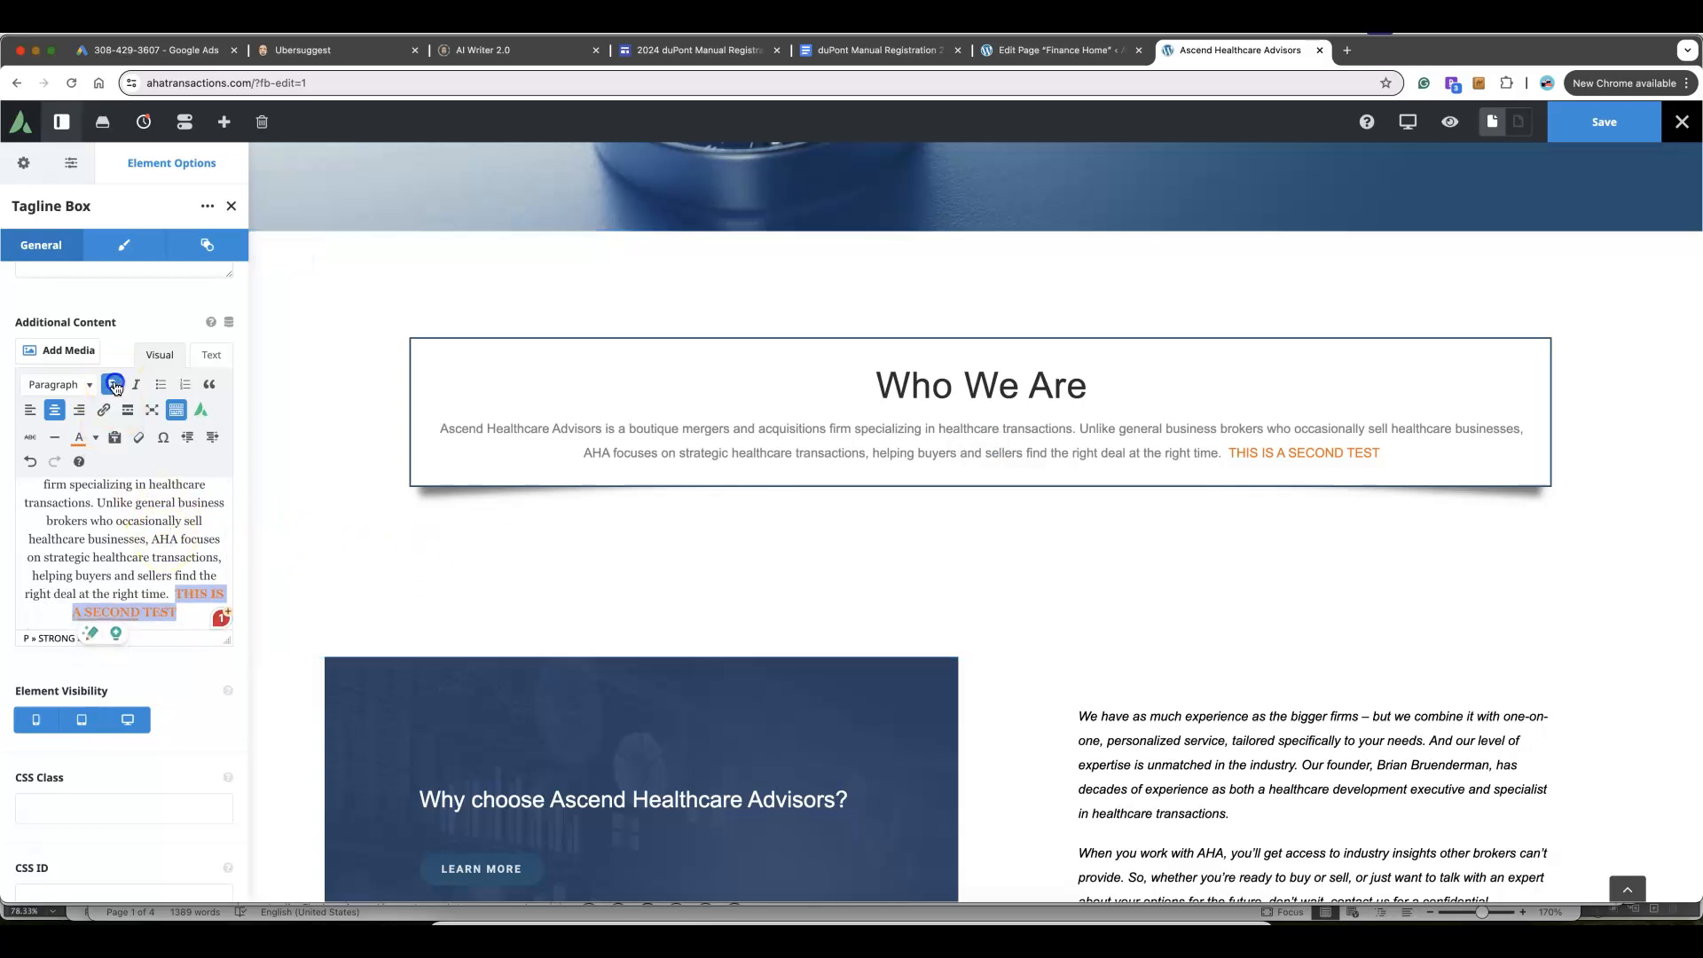
click(137, 385)
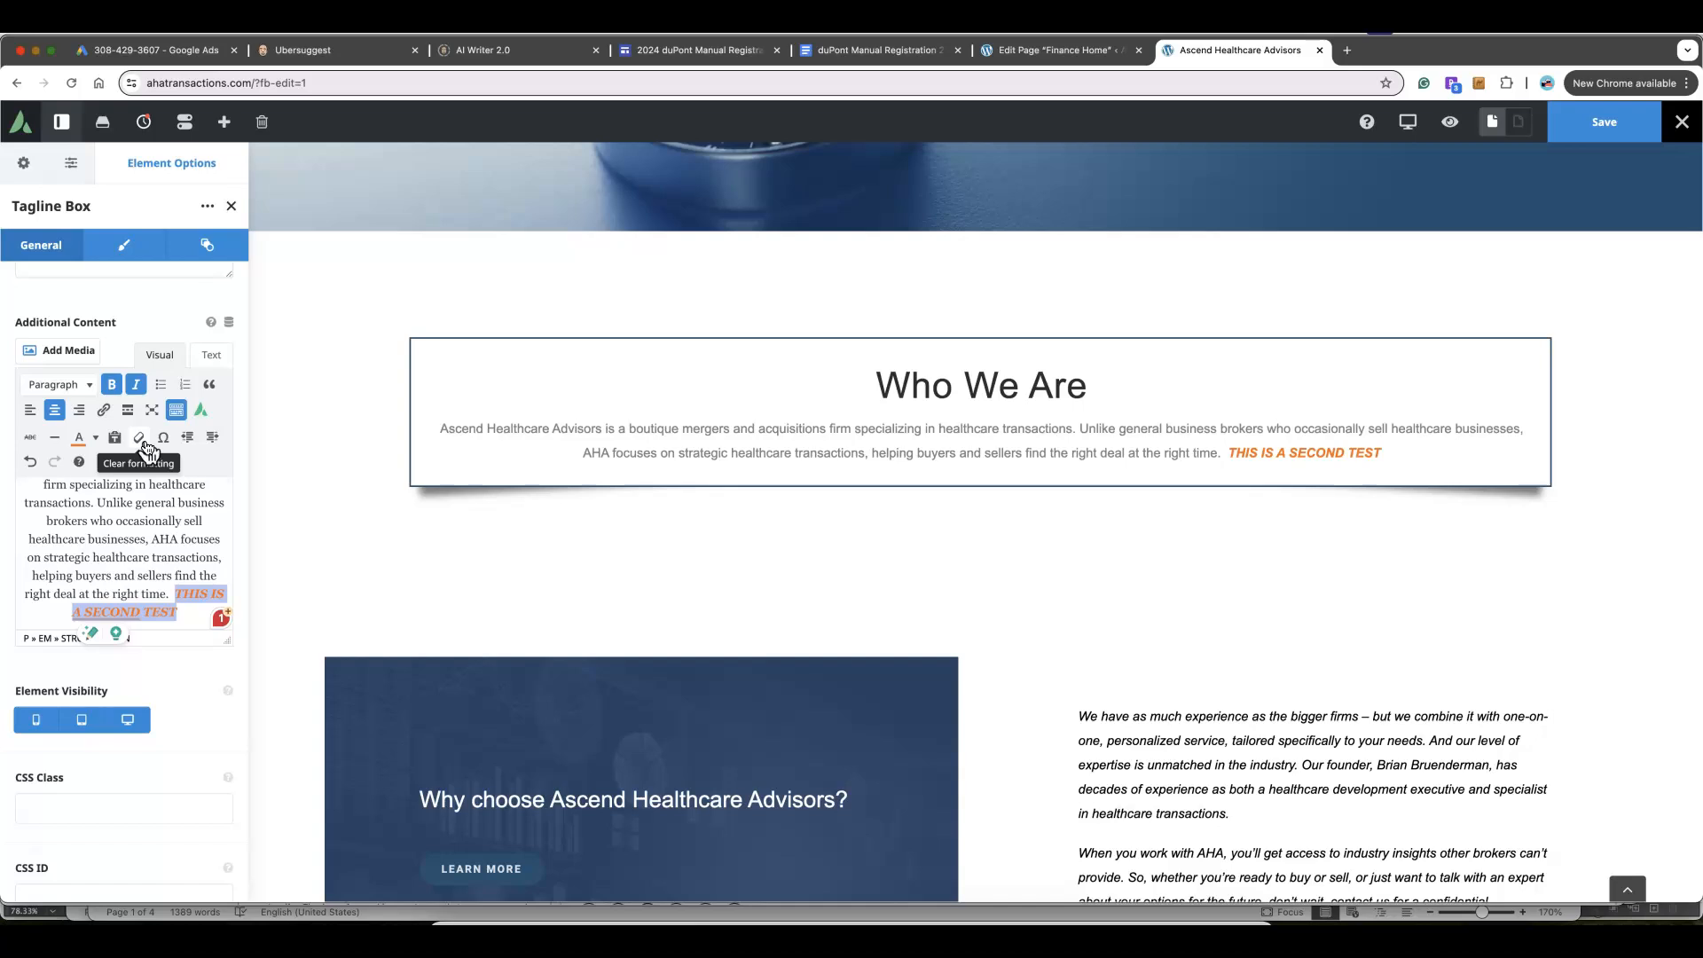
click(183, 610)
drag(184, 596, 184, 604)
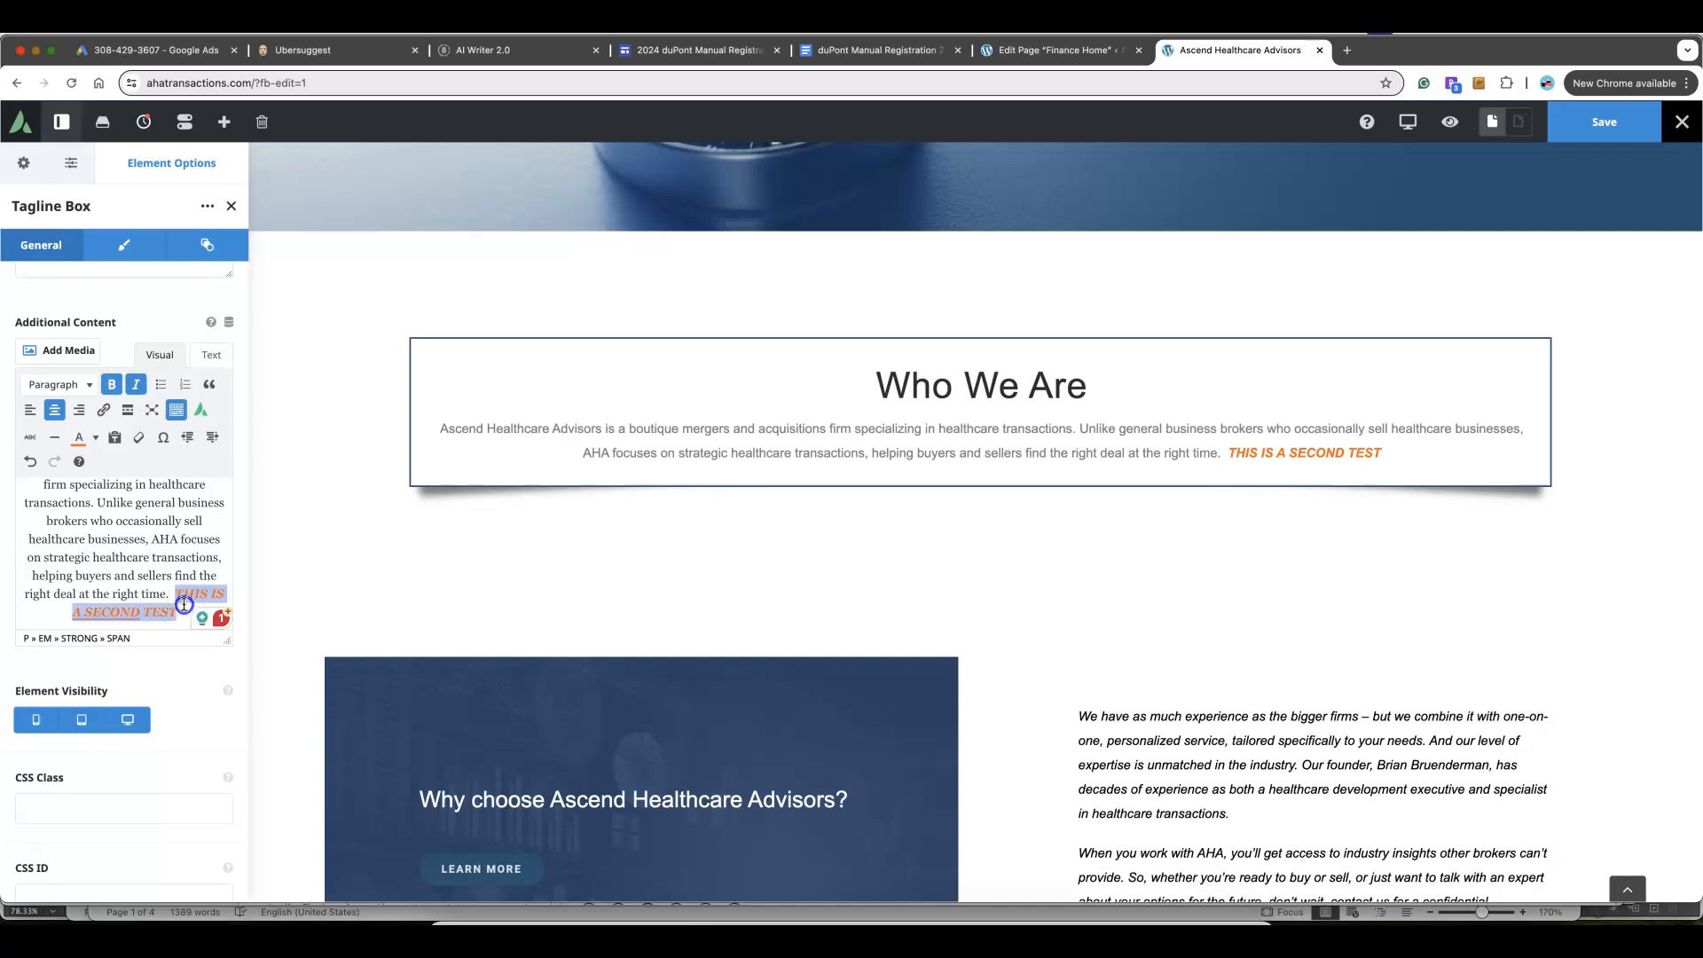
key(BackSpace)
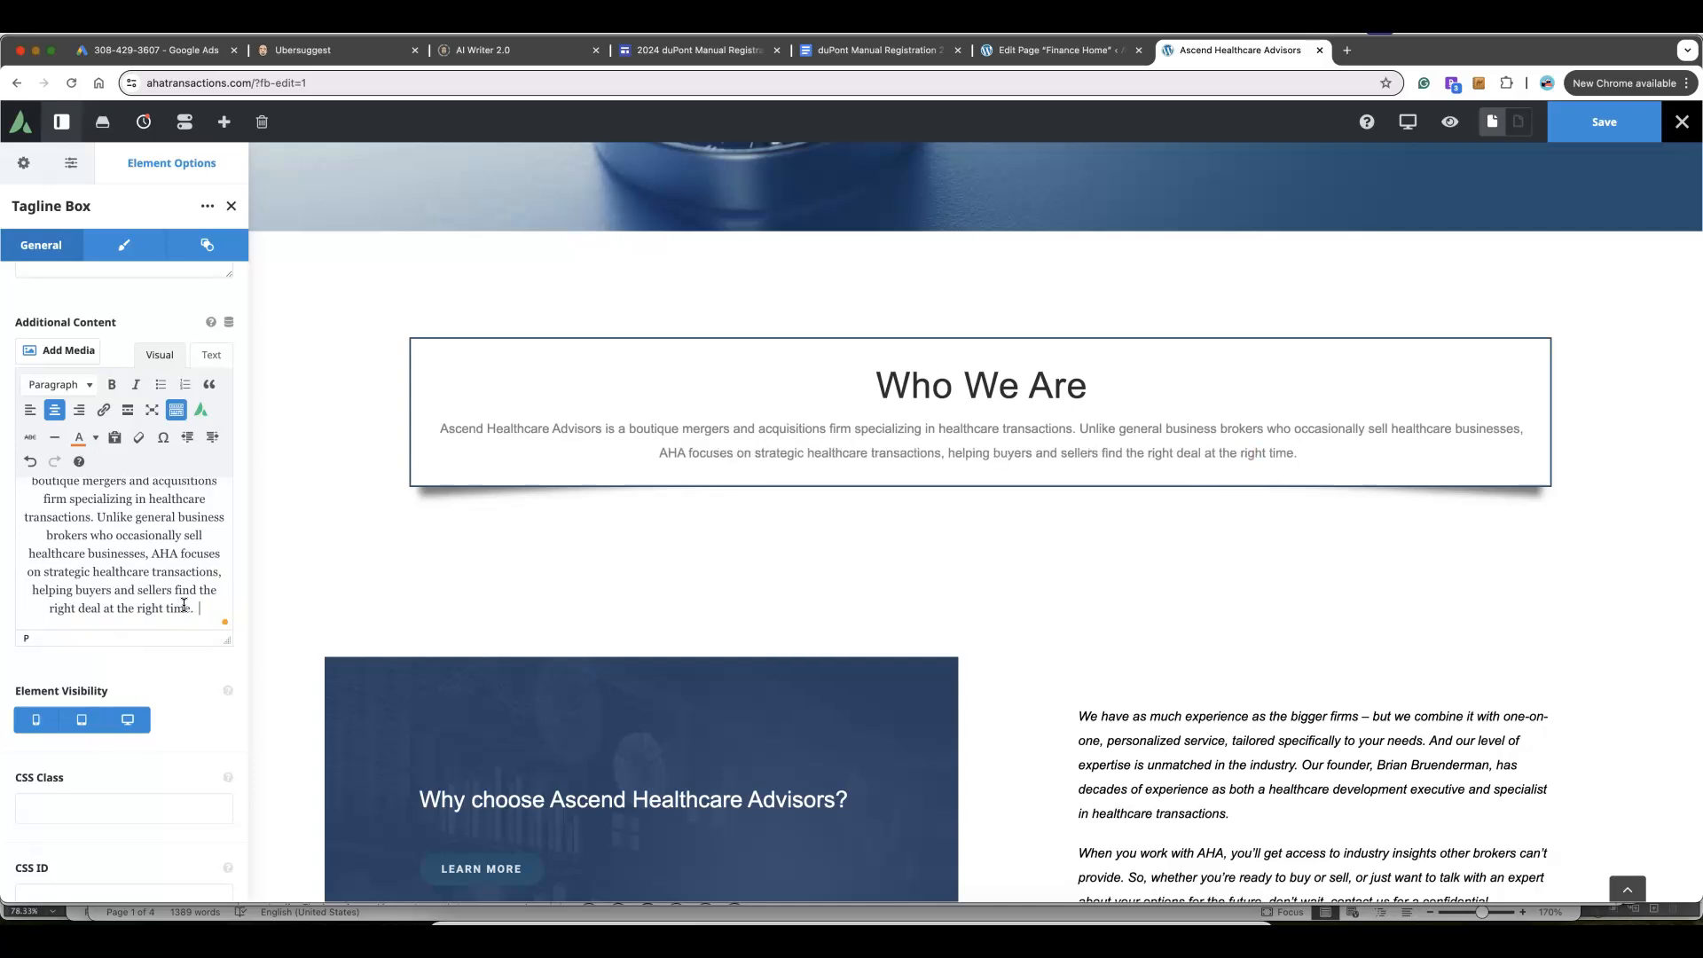
click(1605, 131)
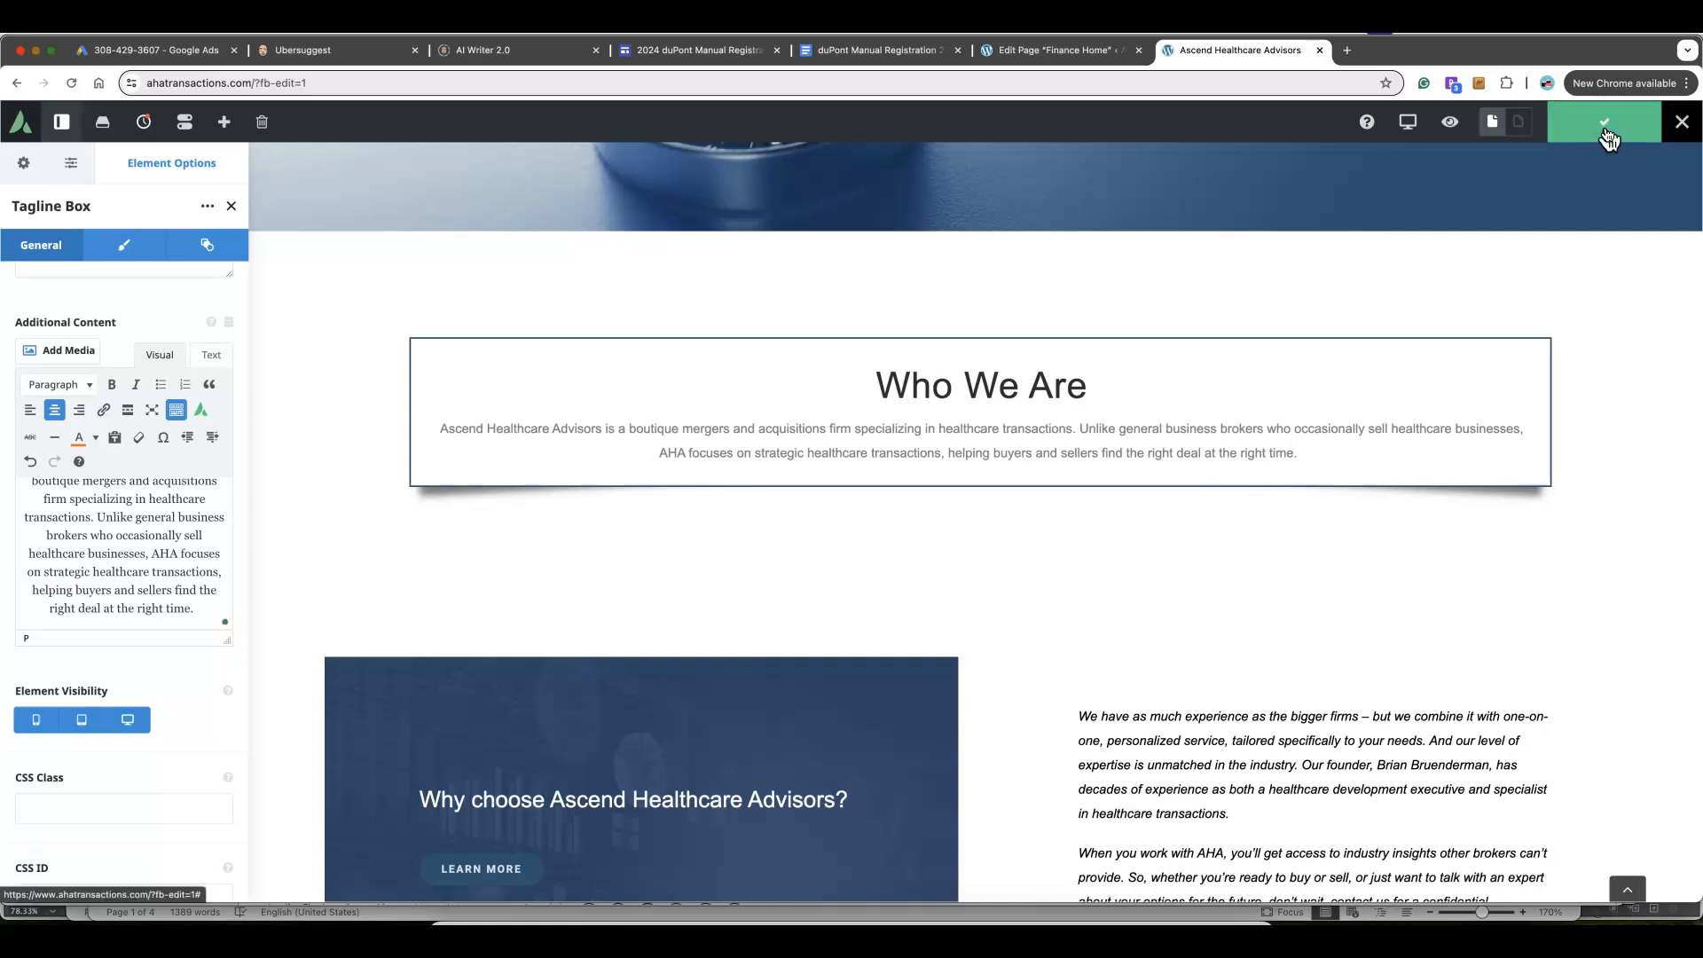
Raise the 'Why choose Ascend Healthcare Advisors?' column's top padding to 7%
scroll(1083, 384, down, 5)
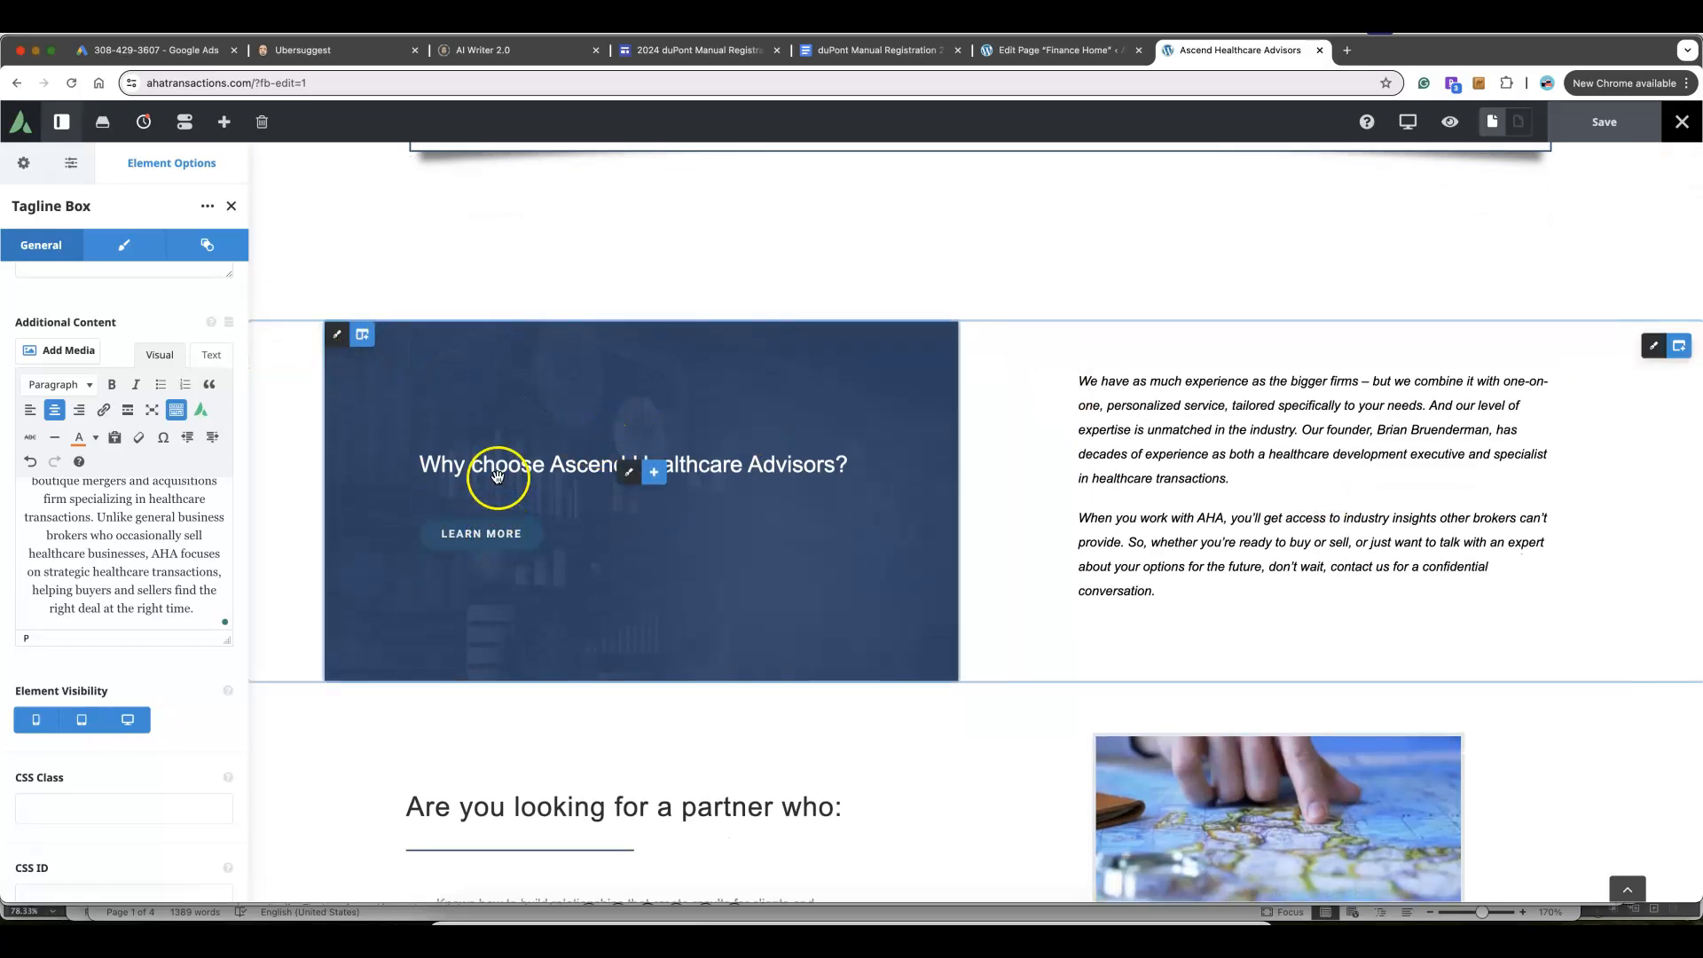
click(339, 337)
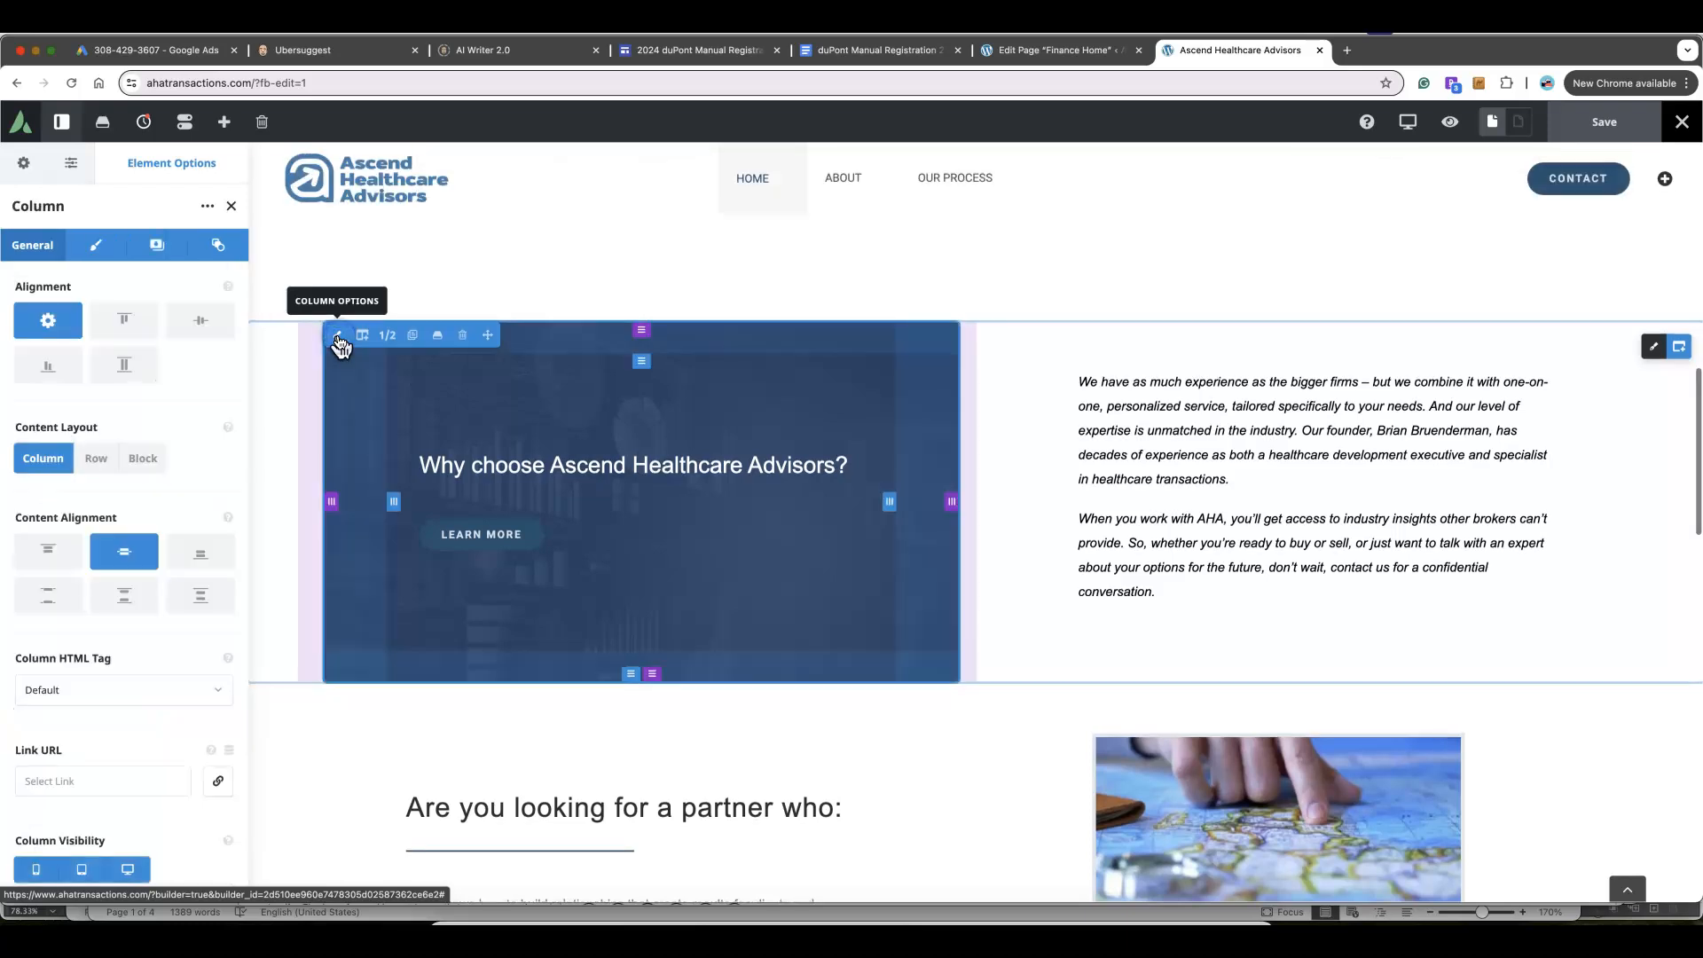
mouse_move(641, 361)
mouse_down()
mouse_move(647, 343)
mouse_move(647, 359)
mouse_up()
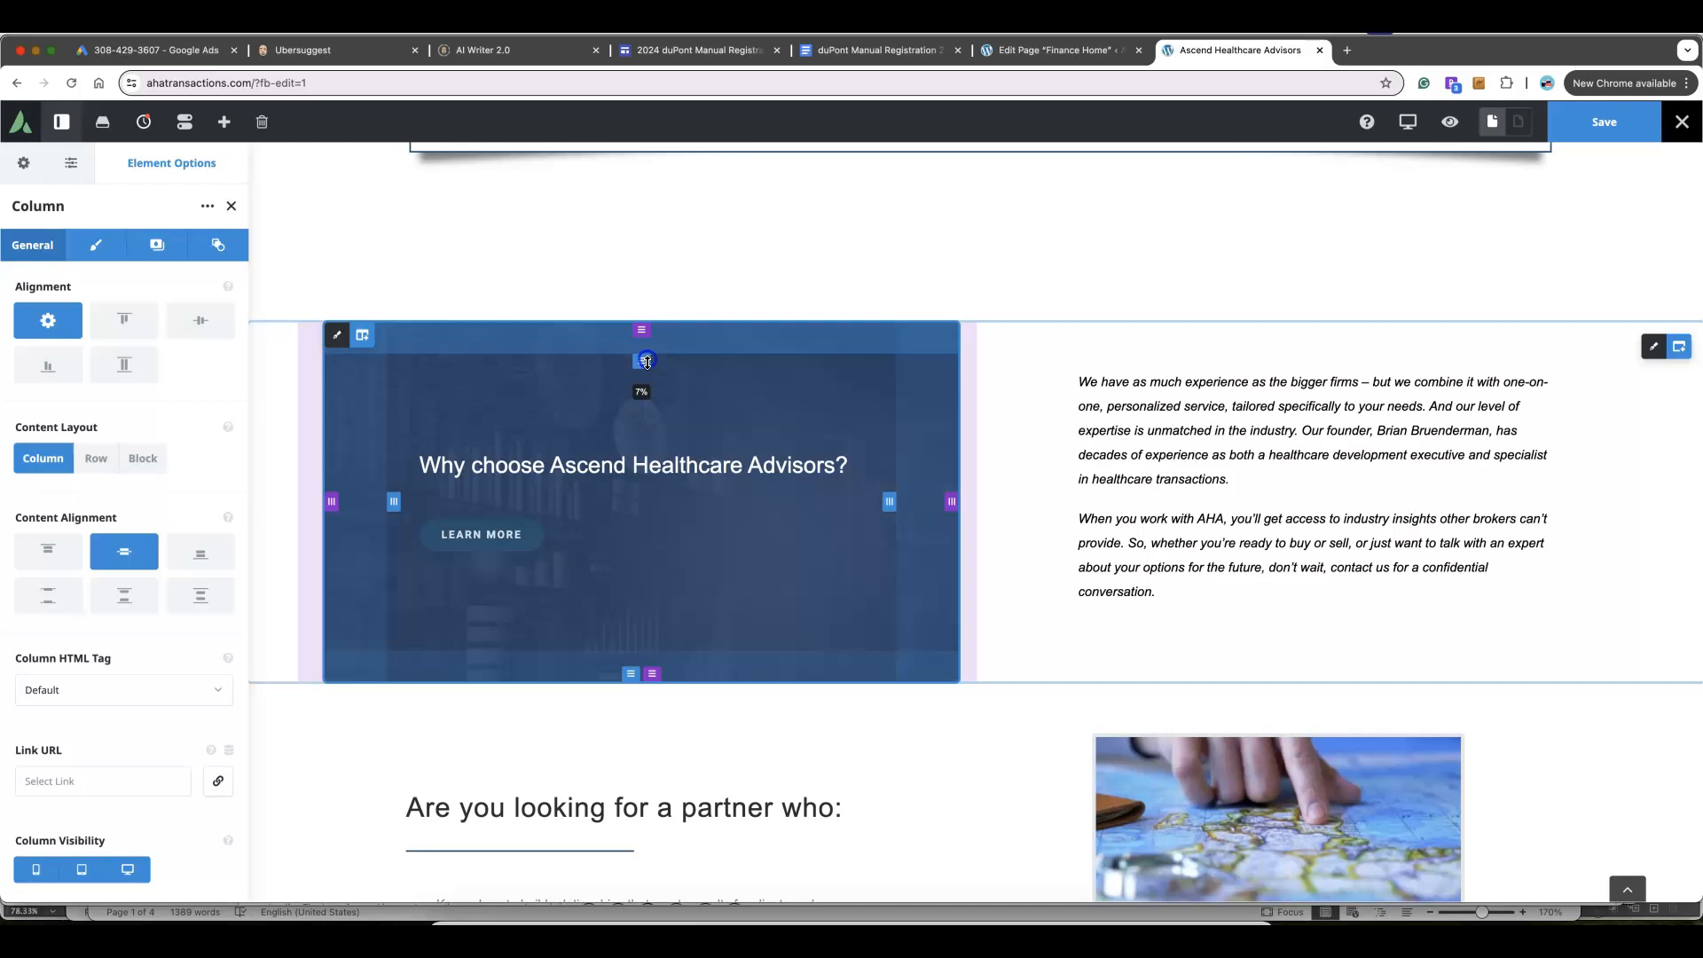
Switch that column's background to an image and save the homepage
click(158, 245)
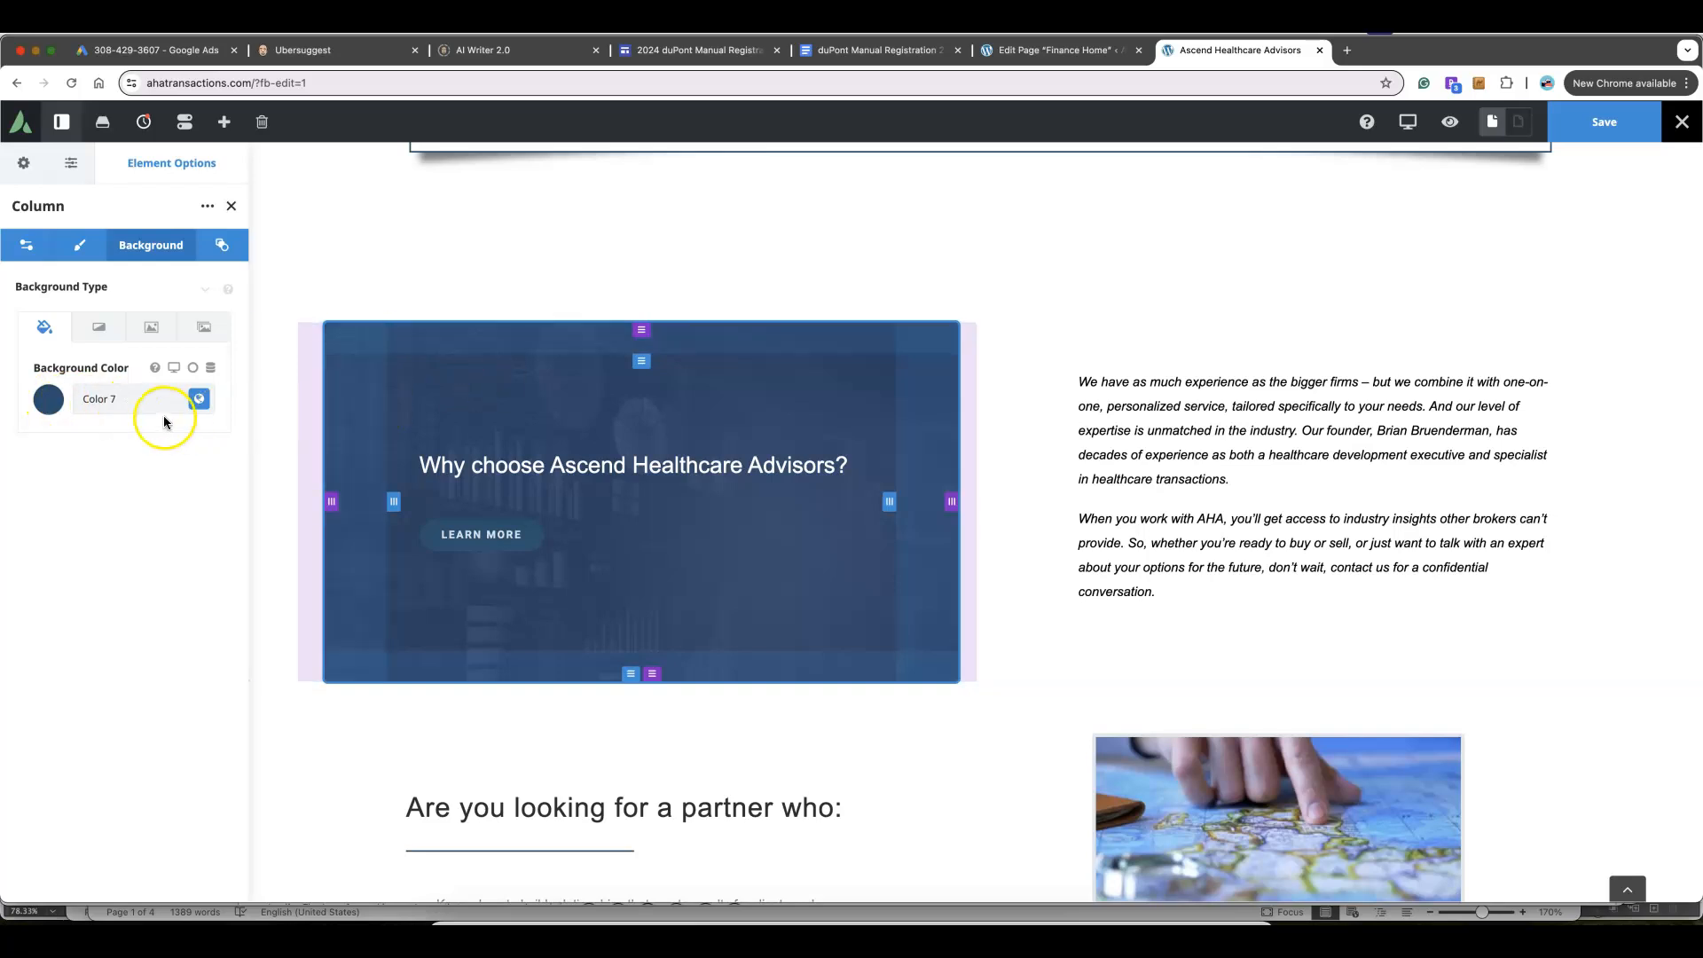
click(165, 334)
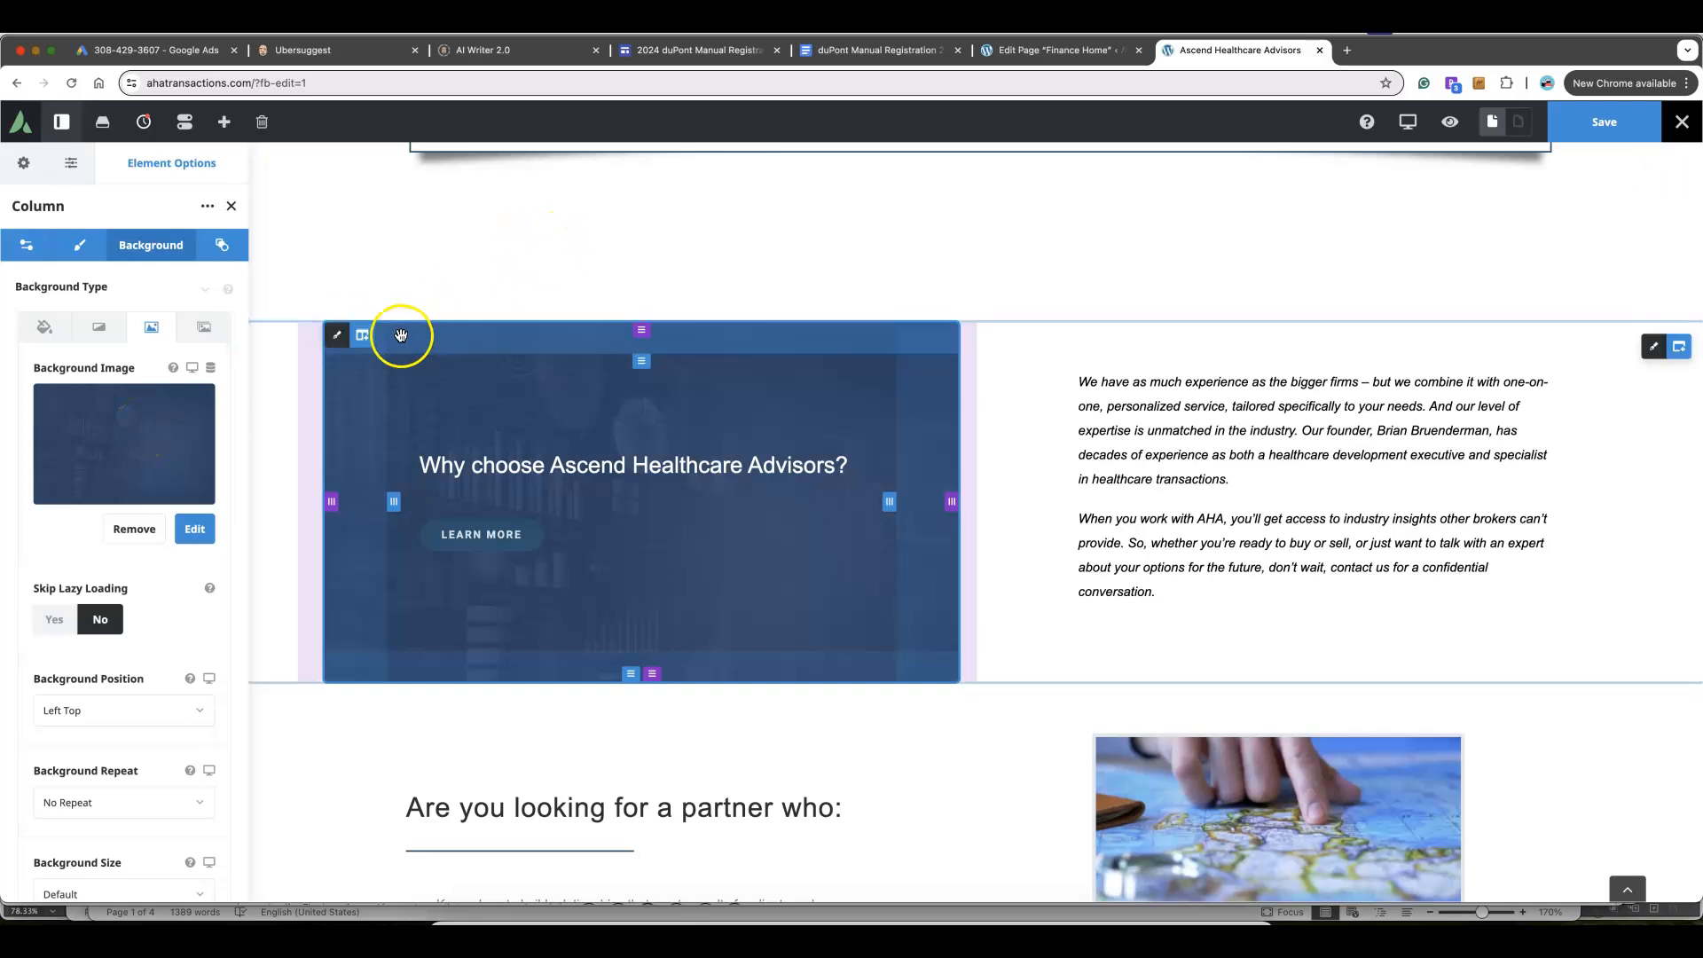
click(1613, 122)
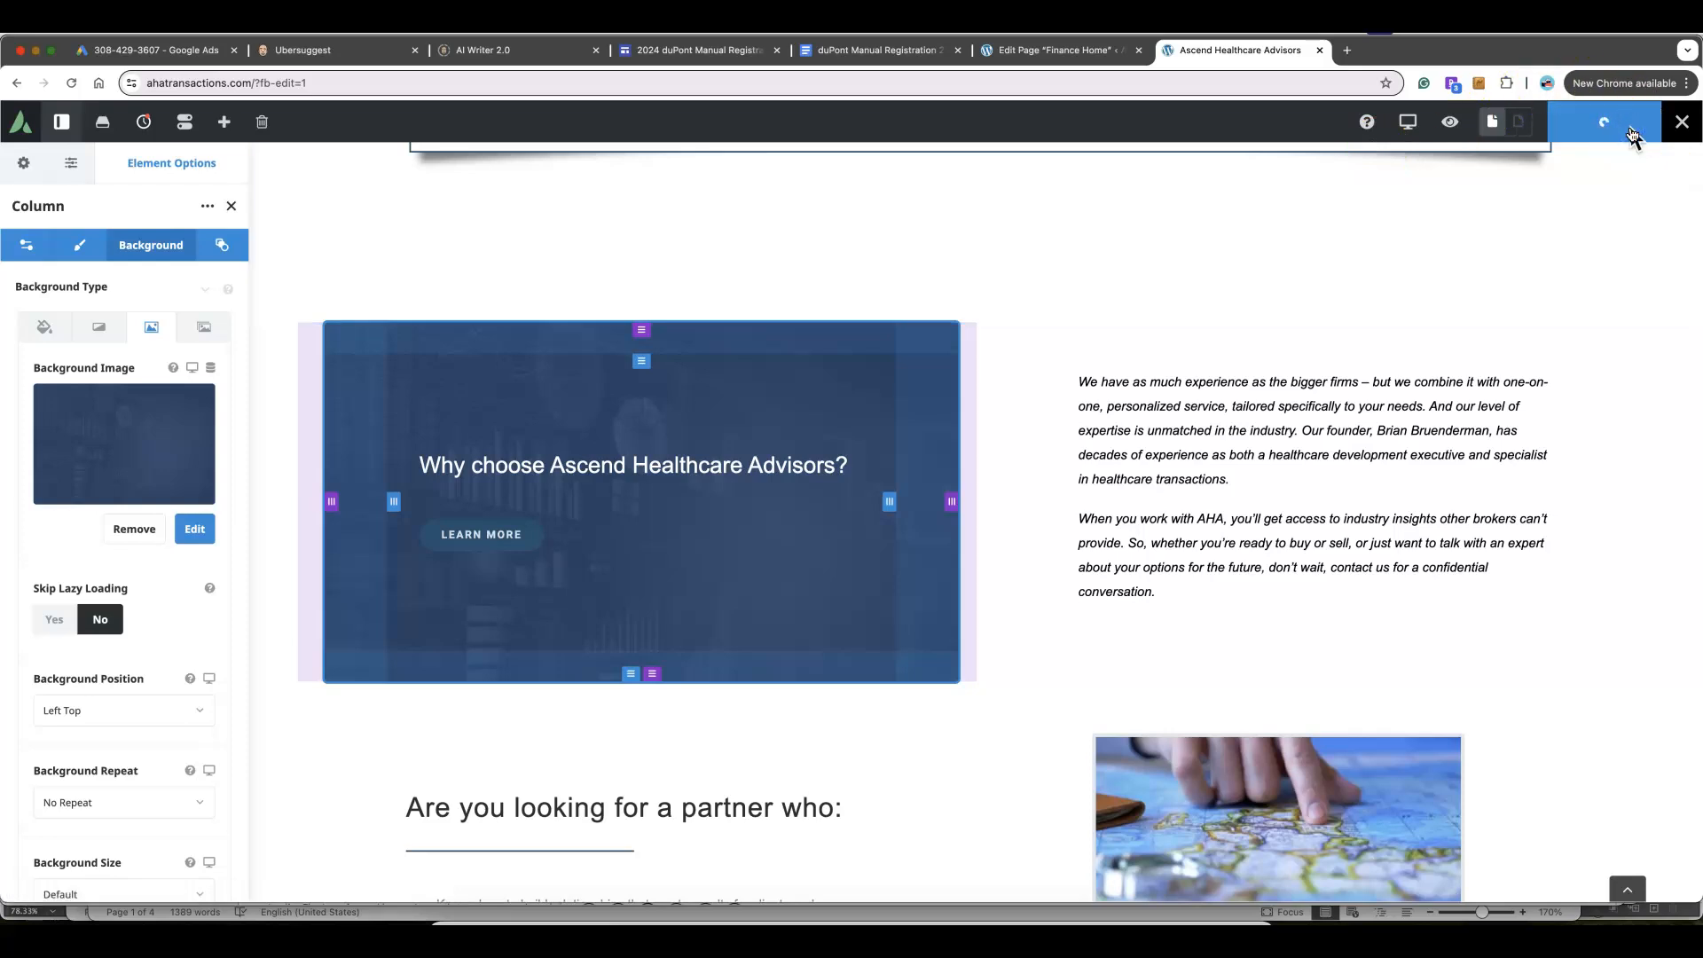
scroll(1110, 238, down, 4)
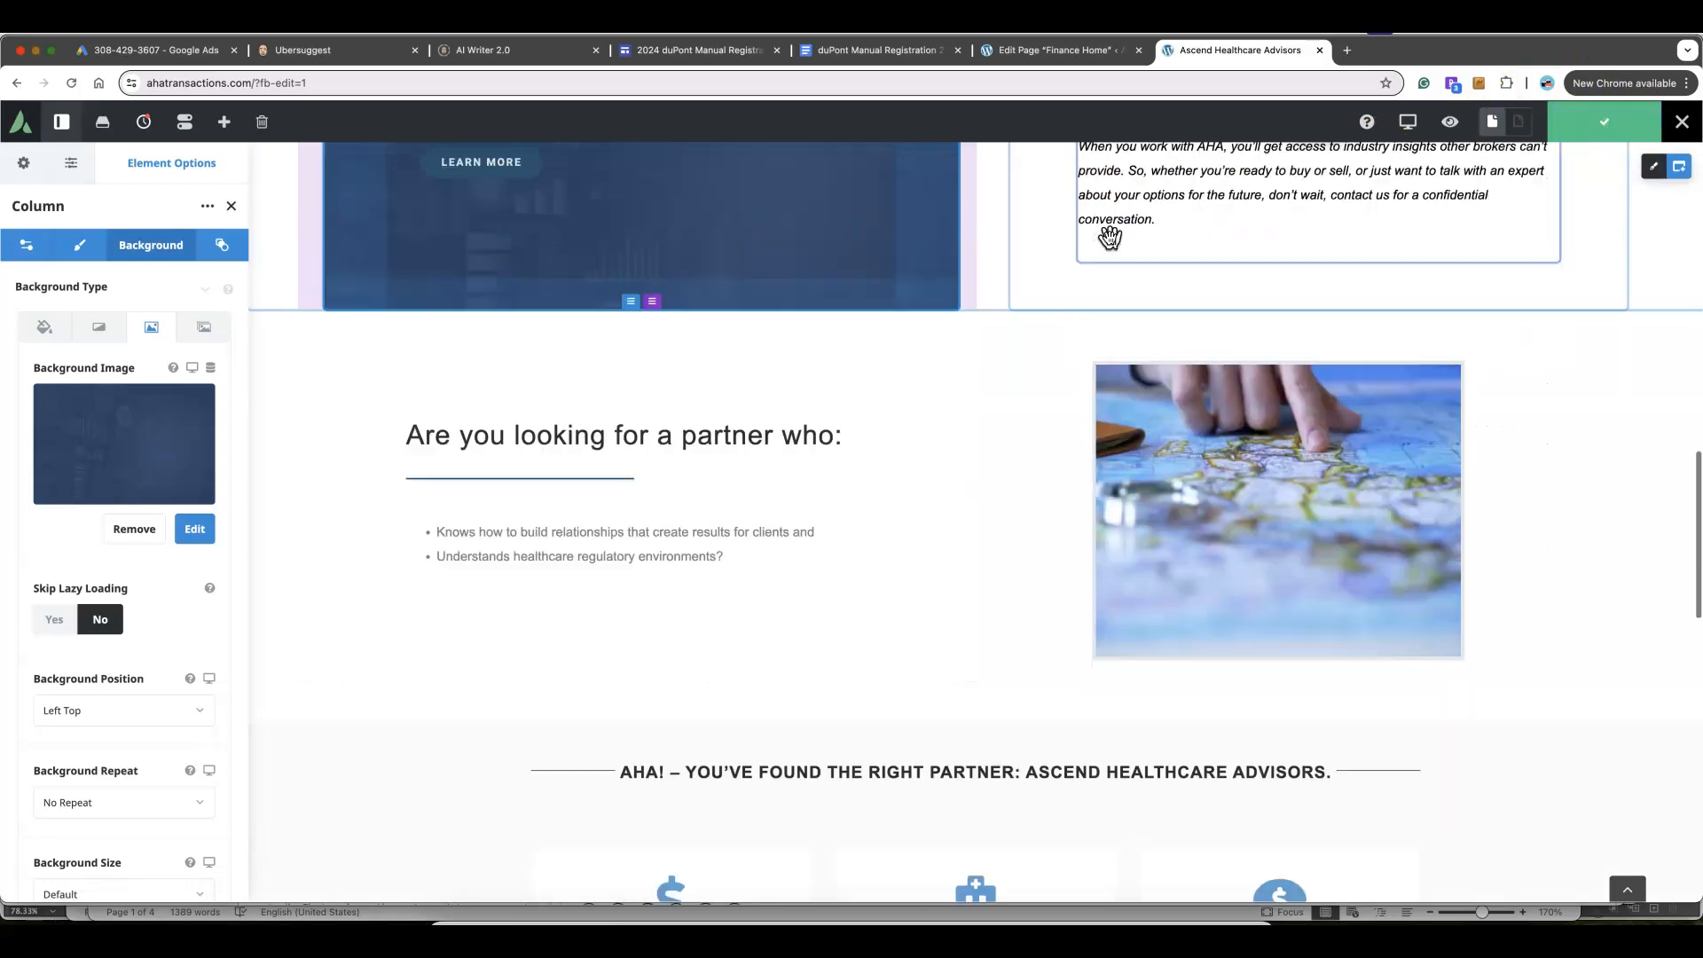
Edit the three homepage content boxes and bring up the 'I want to sell' box's title, icon and link settings
scroll(1109, 238, down, 8)
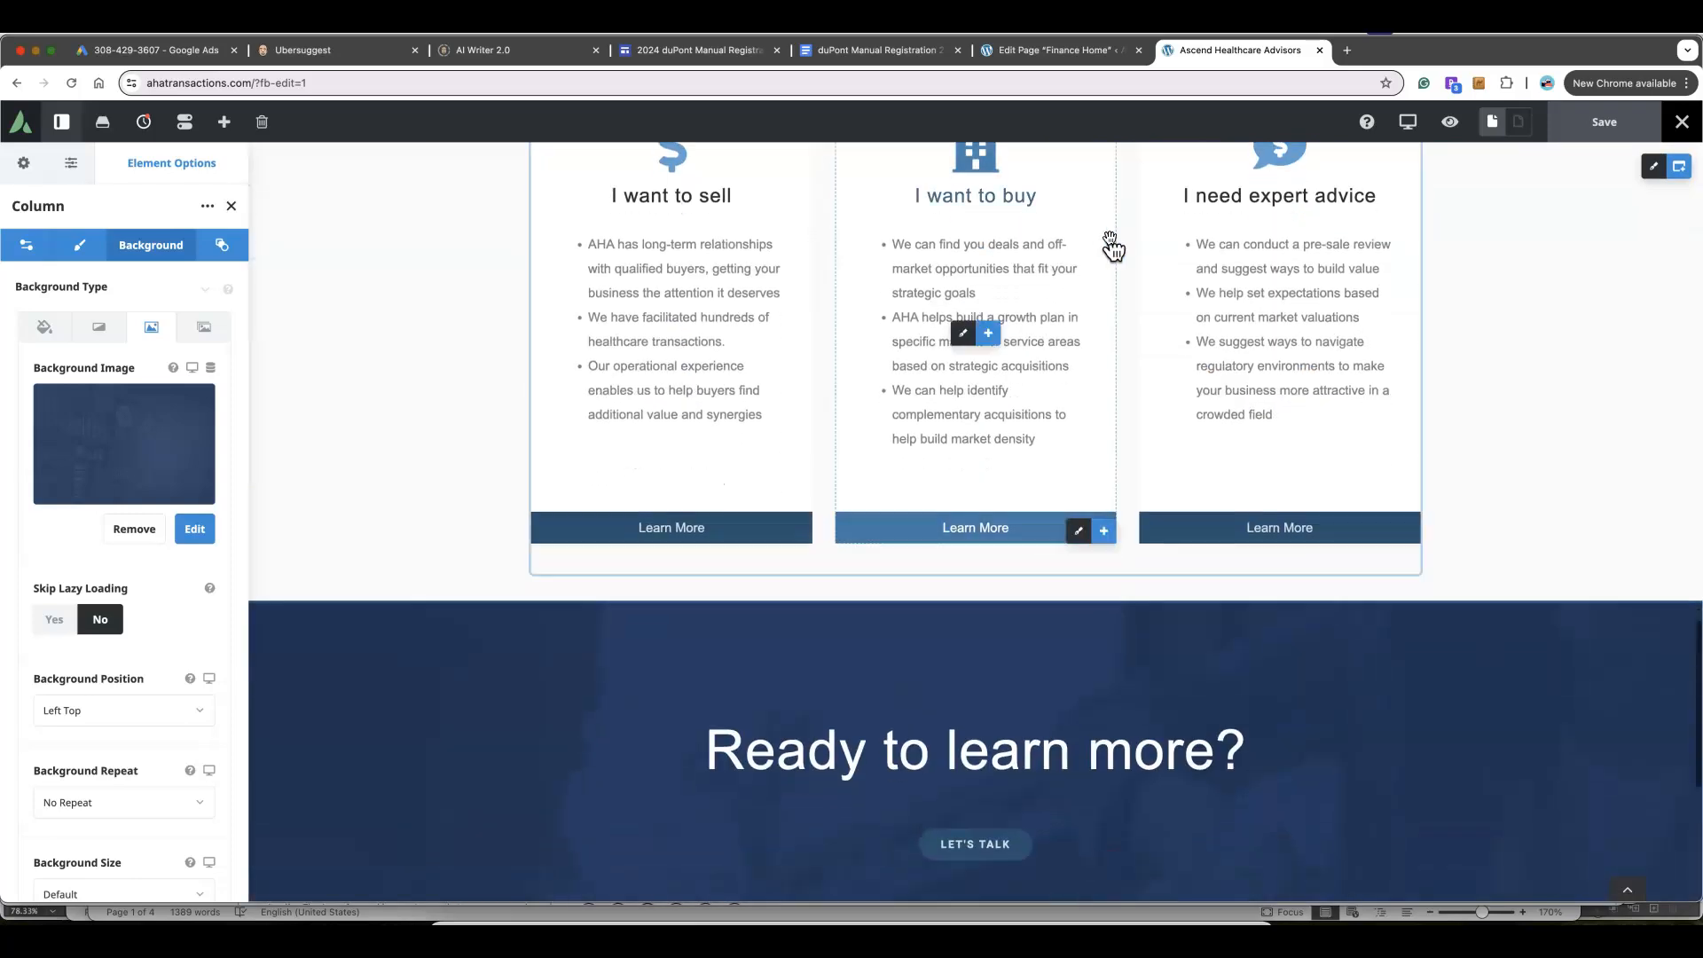
scroll(1109, 240, up, 2)
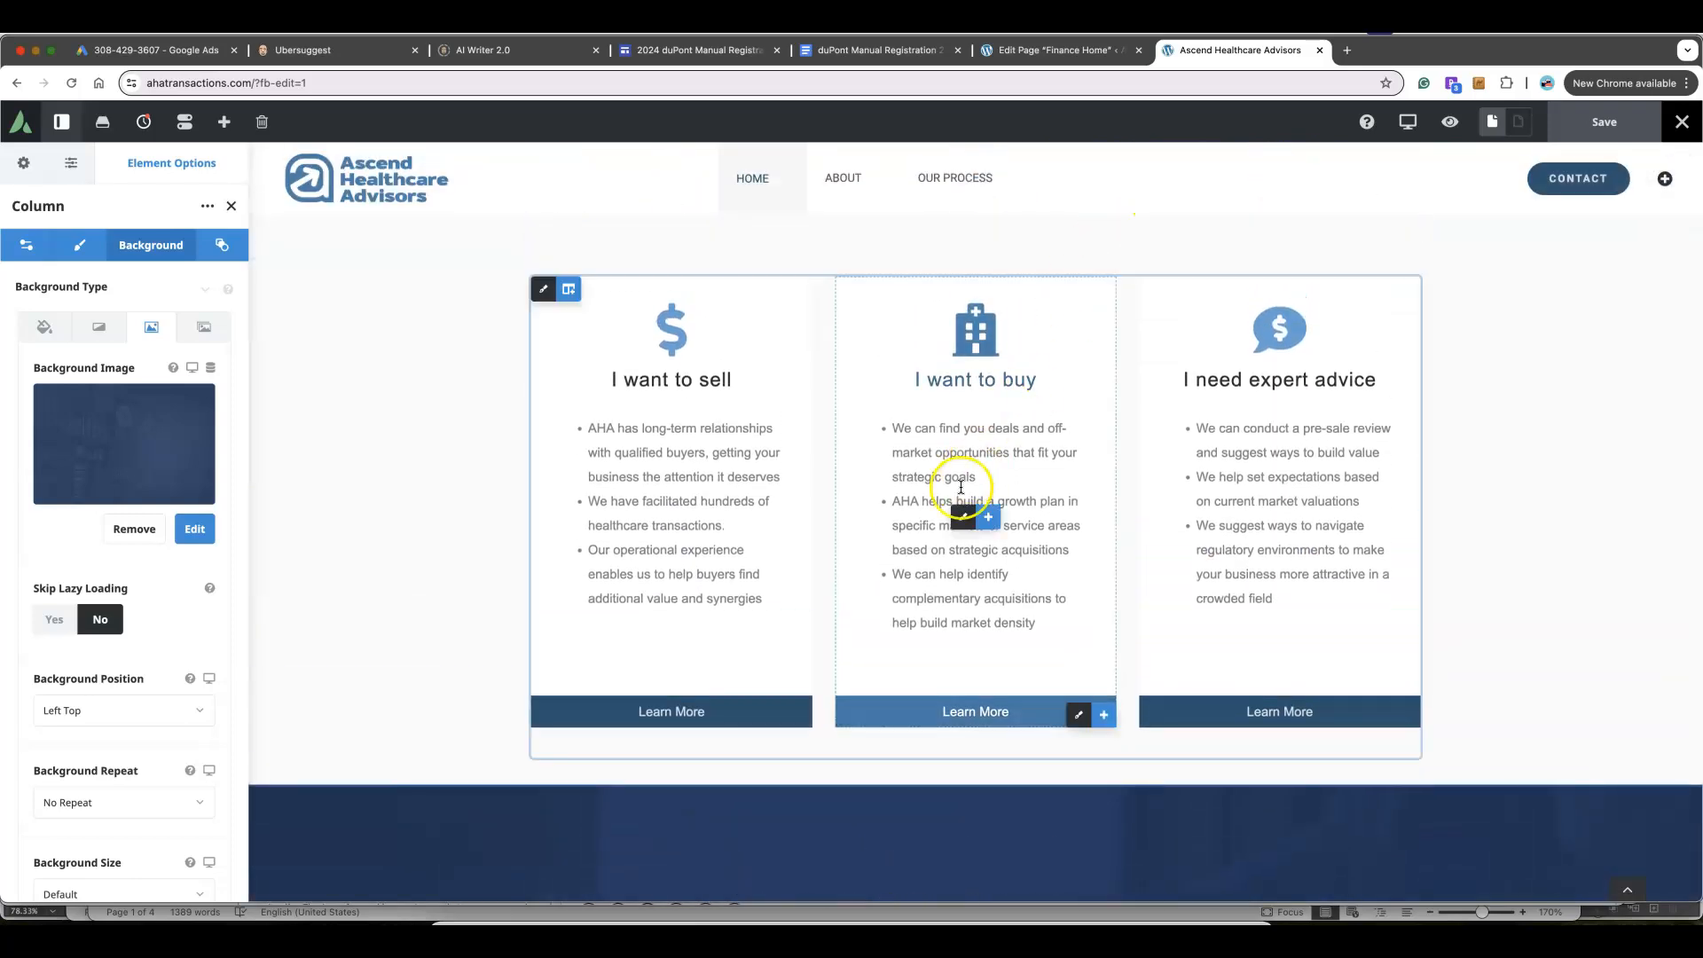
click(965, 519)
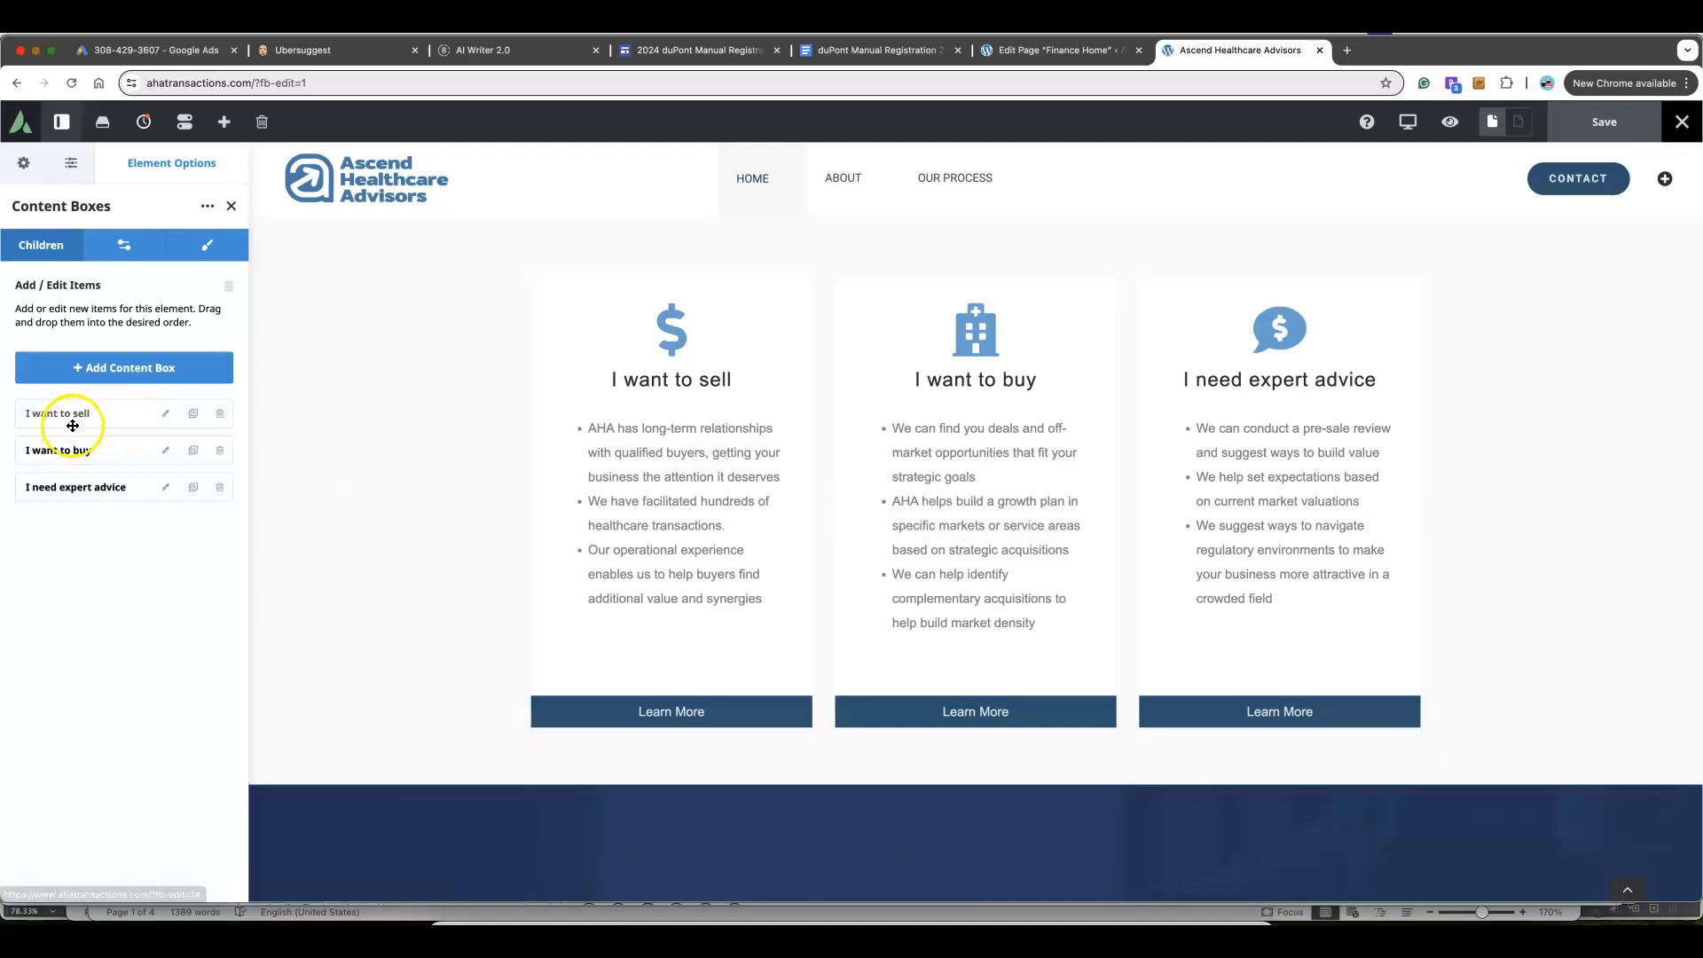
click(167, 415)
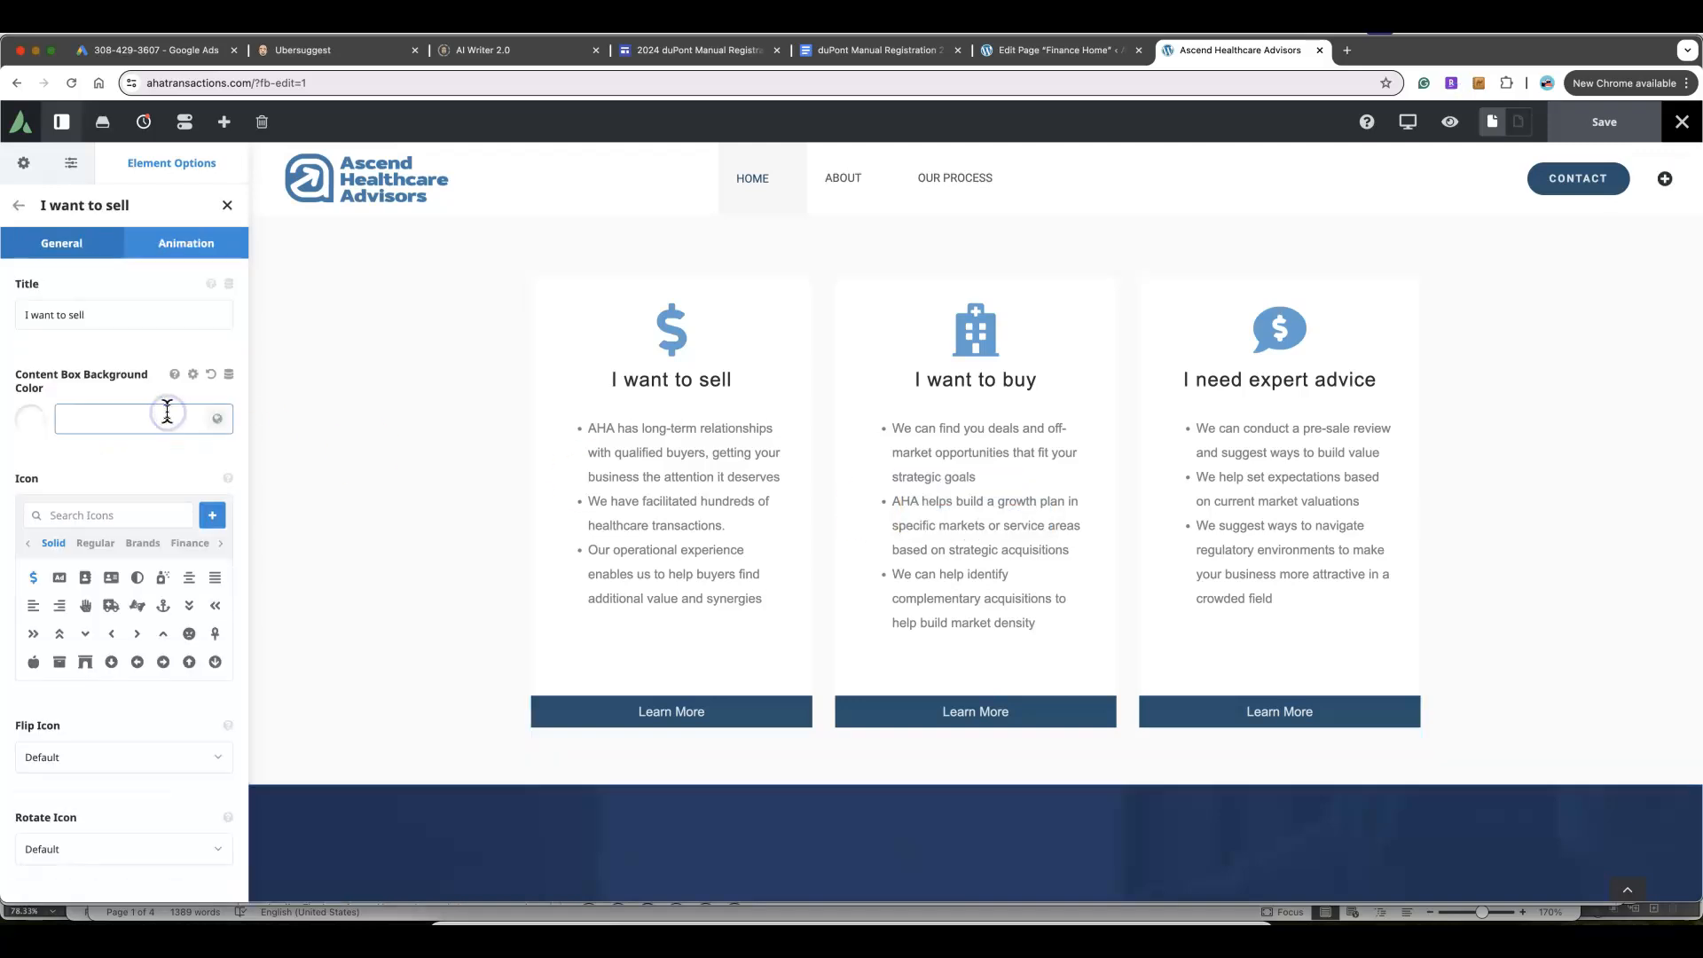
scroll(166, 411, down, 10)
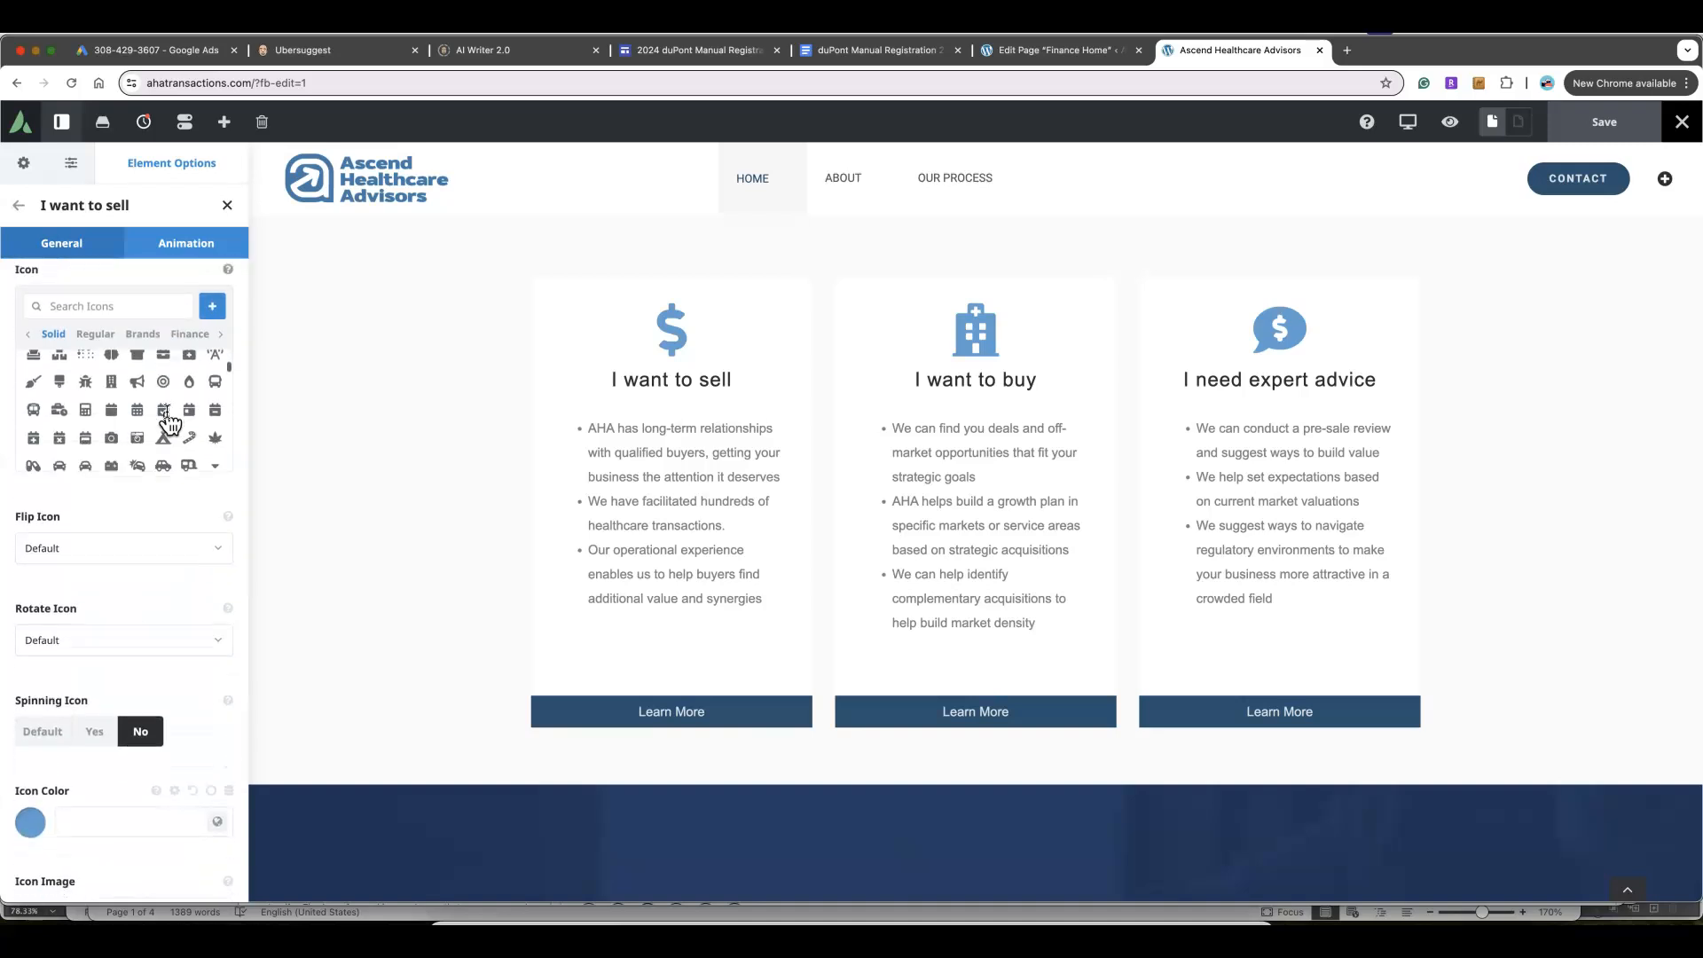
scroll(138, 537, down, 15)
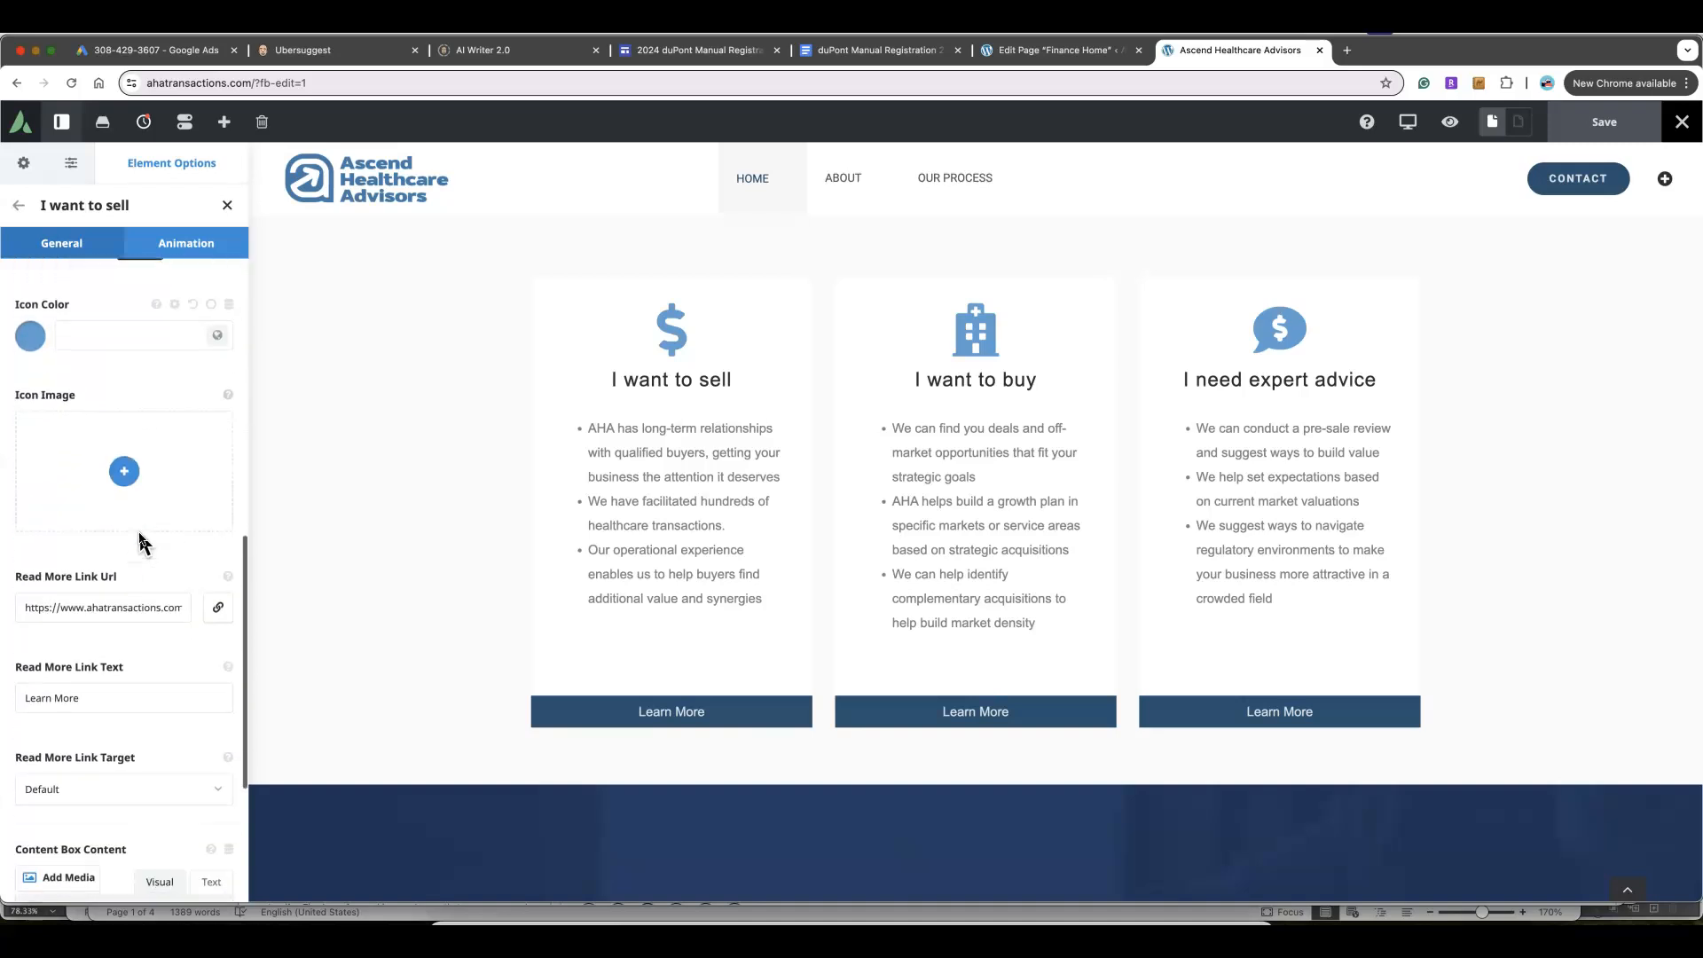
scroll(138, 541, down, 1)
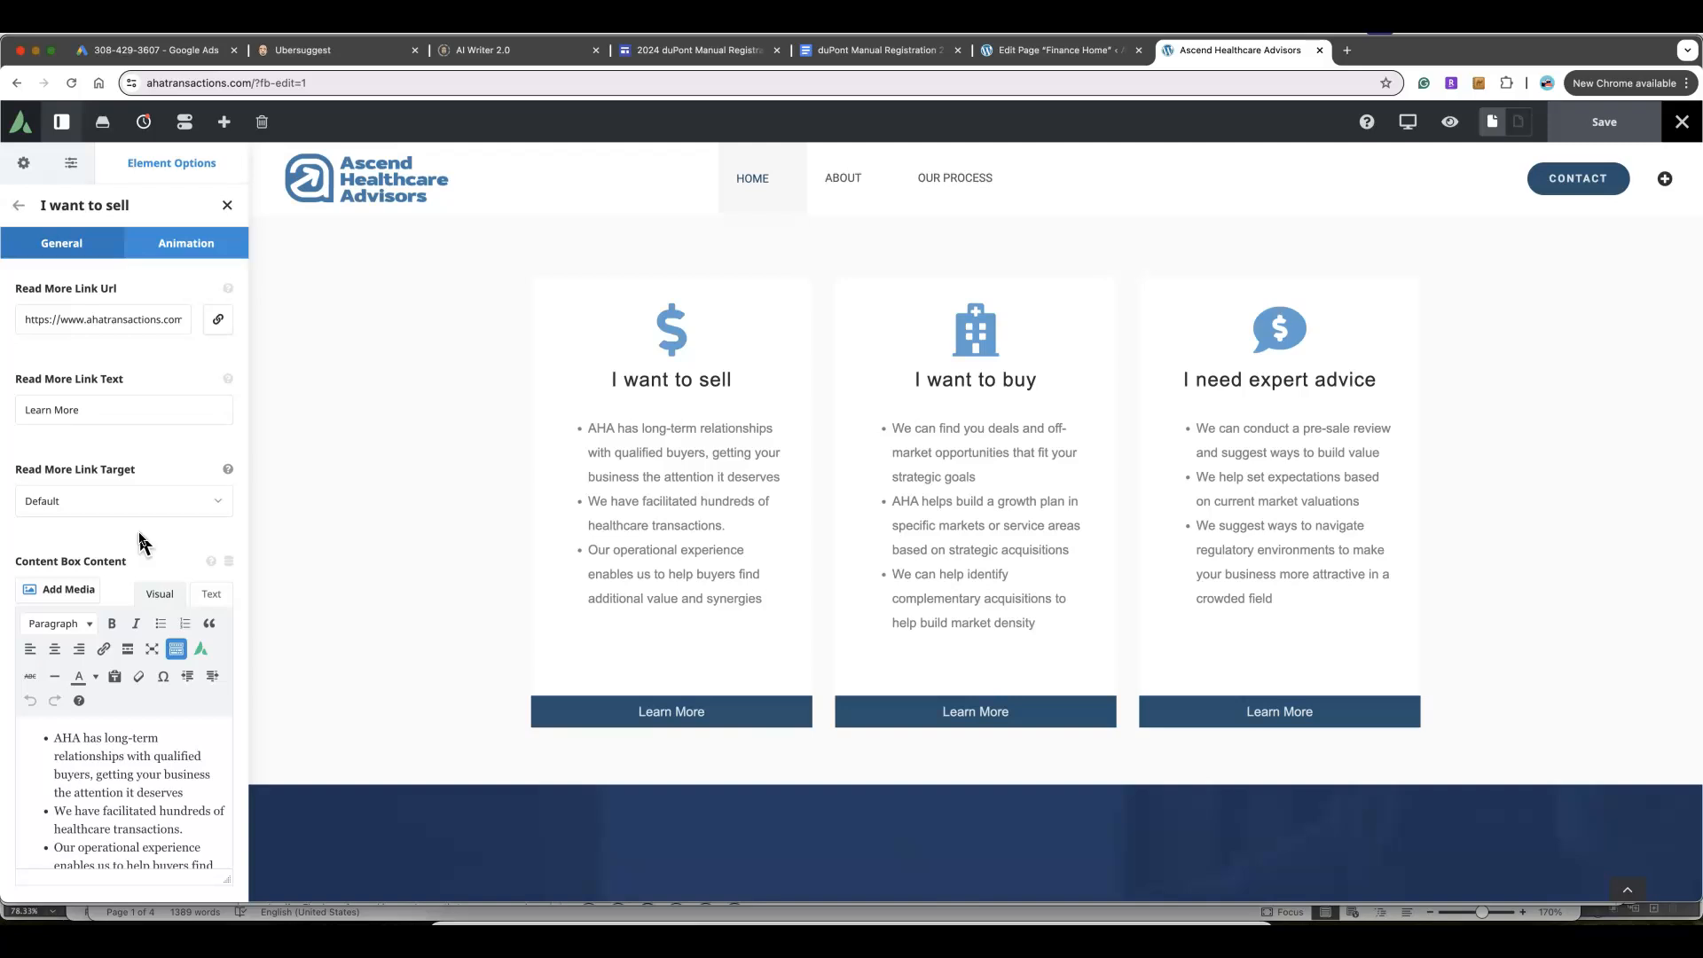
scroll(139, 542, up, 10)
scroll(139, 541, up, 5)
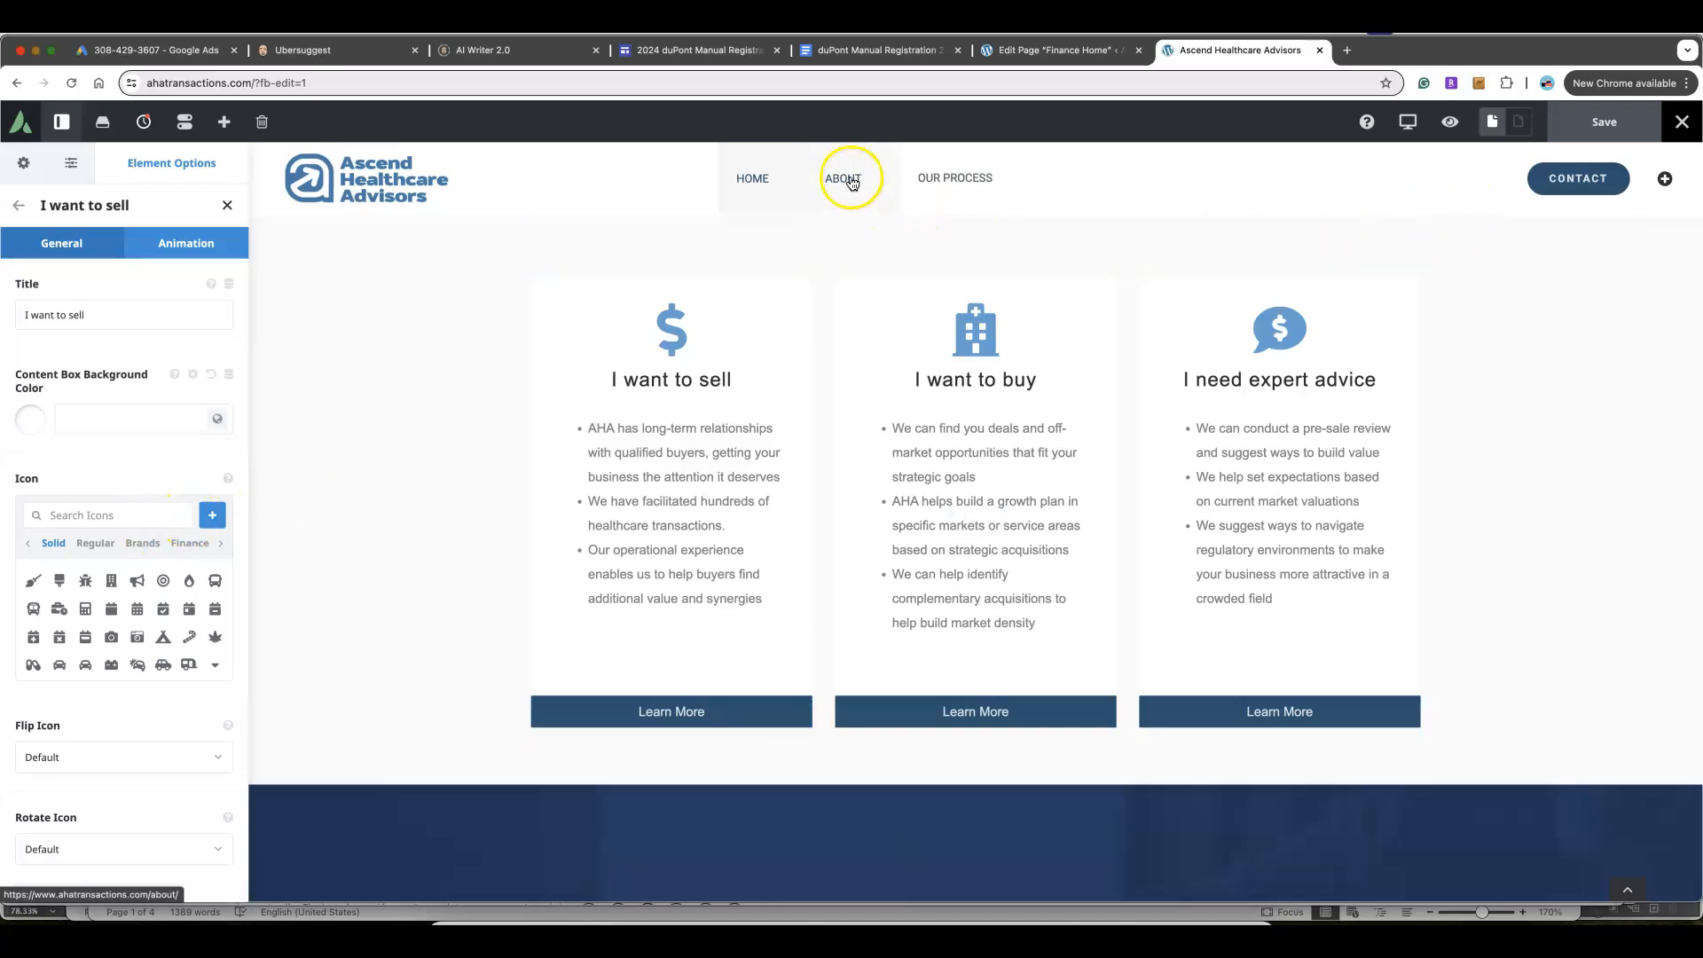
Go to the About page and scroll down to the founder's bio
click(850, 180)
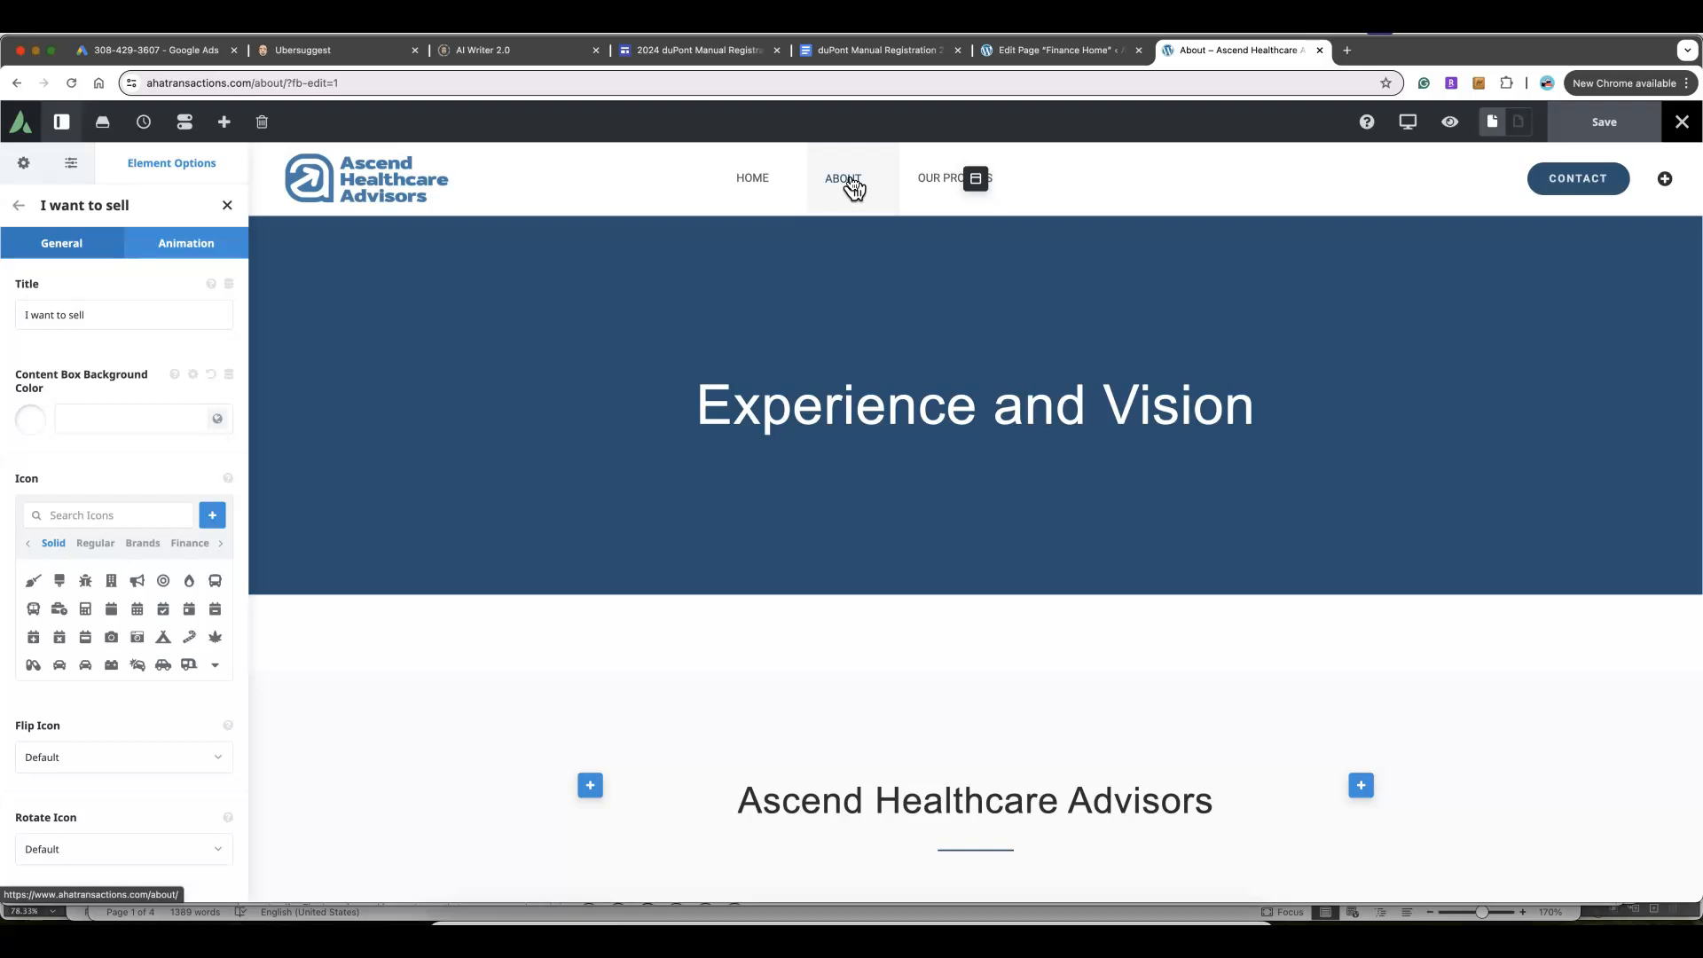
scroll(848, 298, down, 5)
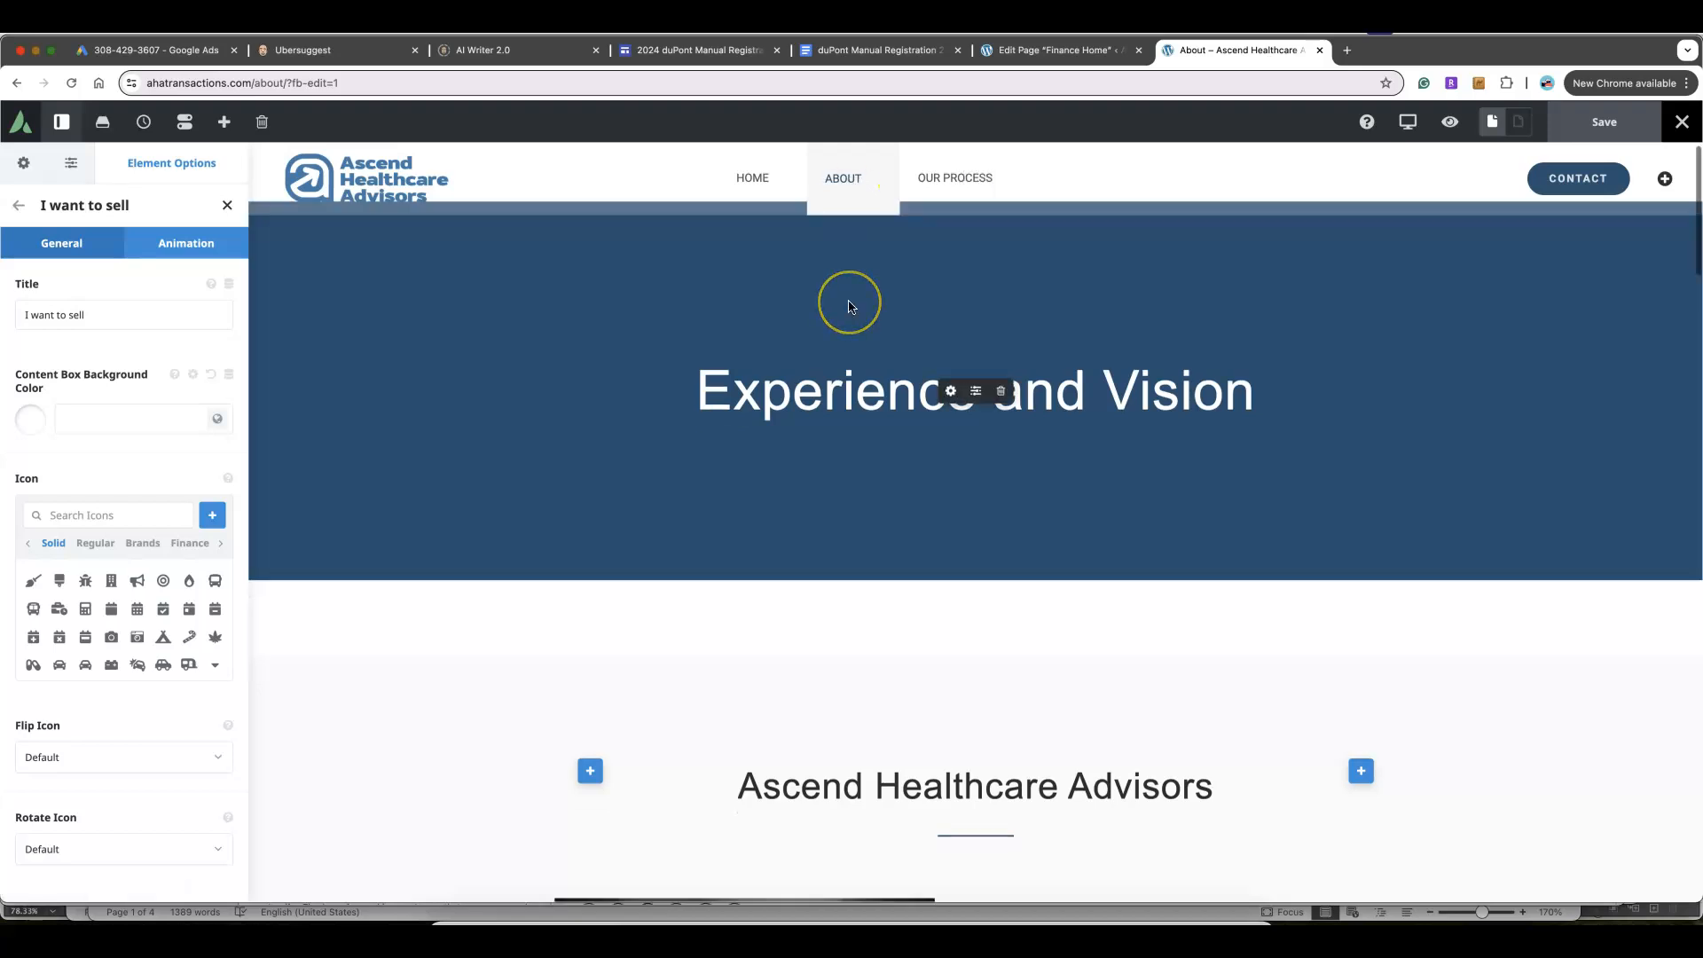
scroll(848, 301, down, 2)
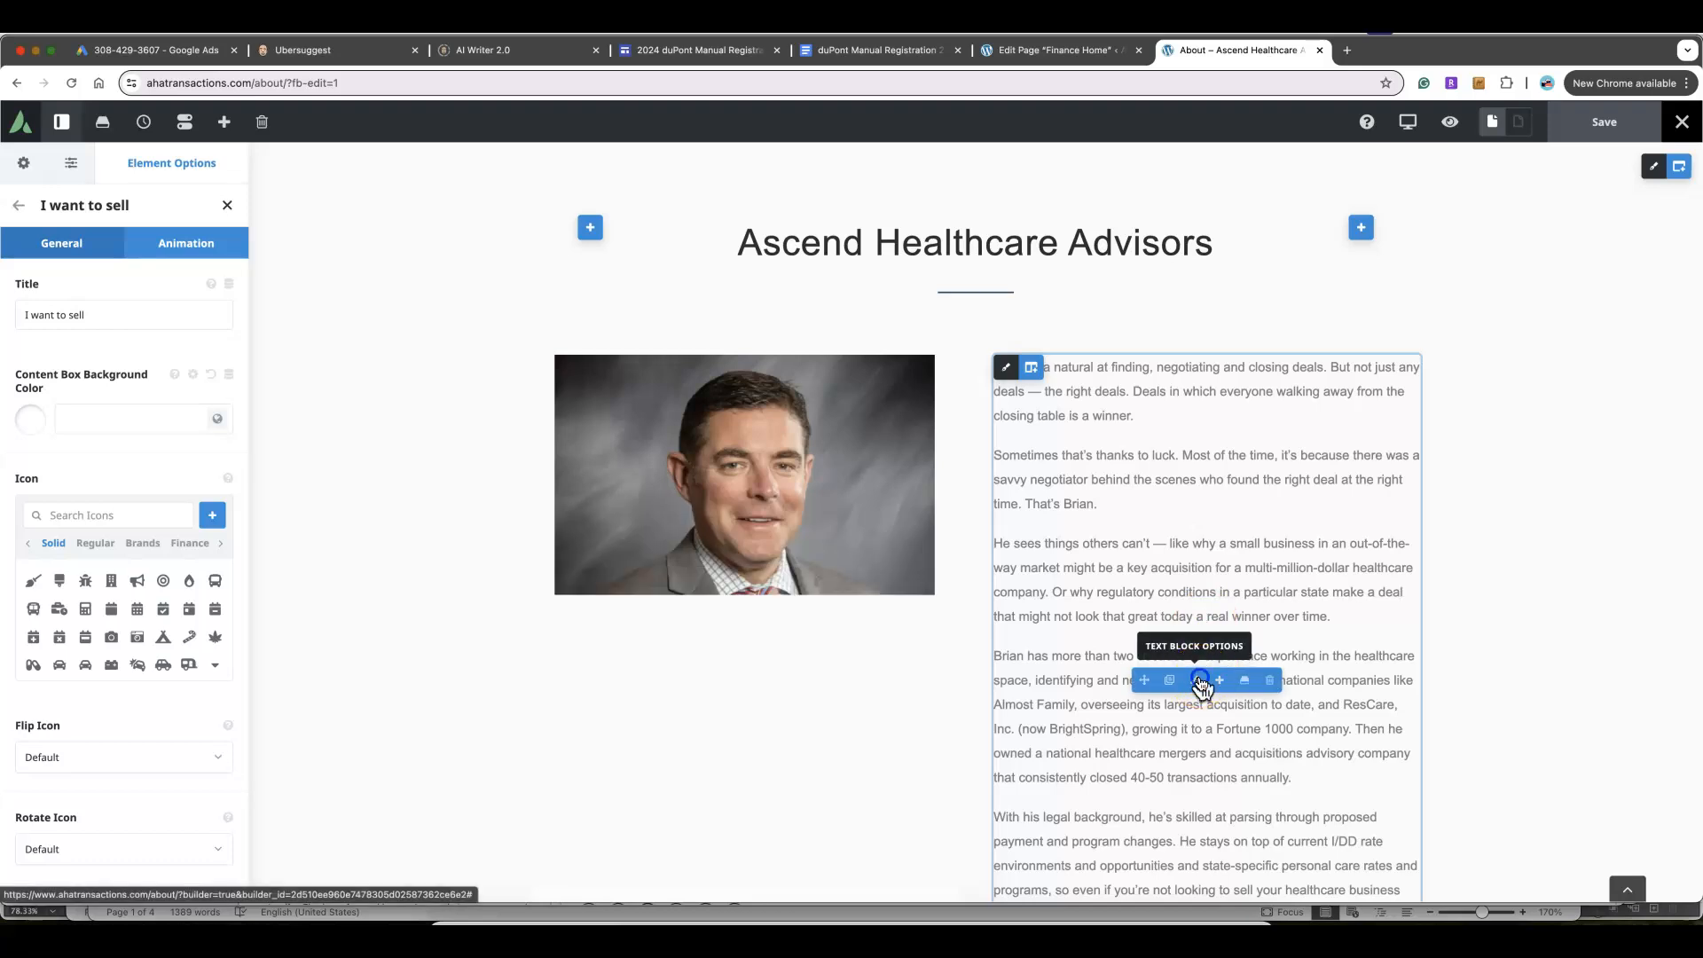
Open the founder's bio text block options and review them
click(1198, 680)
scroll(83, 713, down, 8)
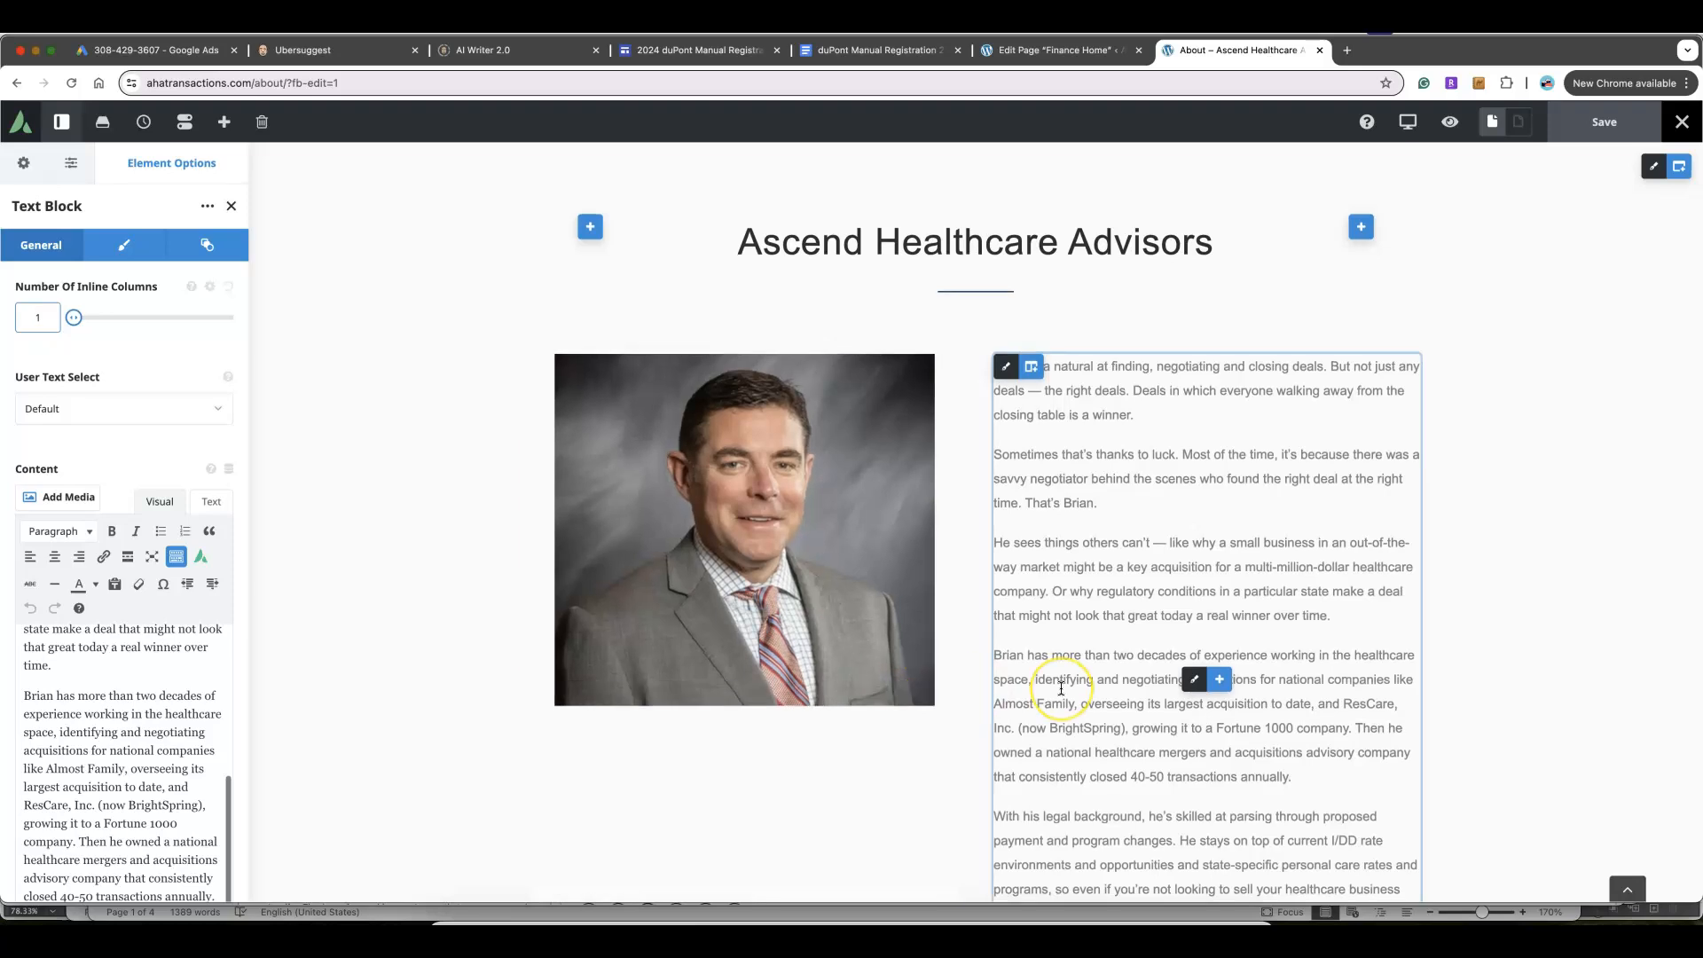
scroll(1057, 683, down, 6)
scroll(1061, 688, down, 6)
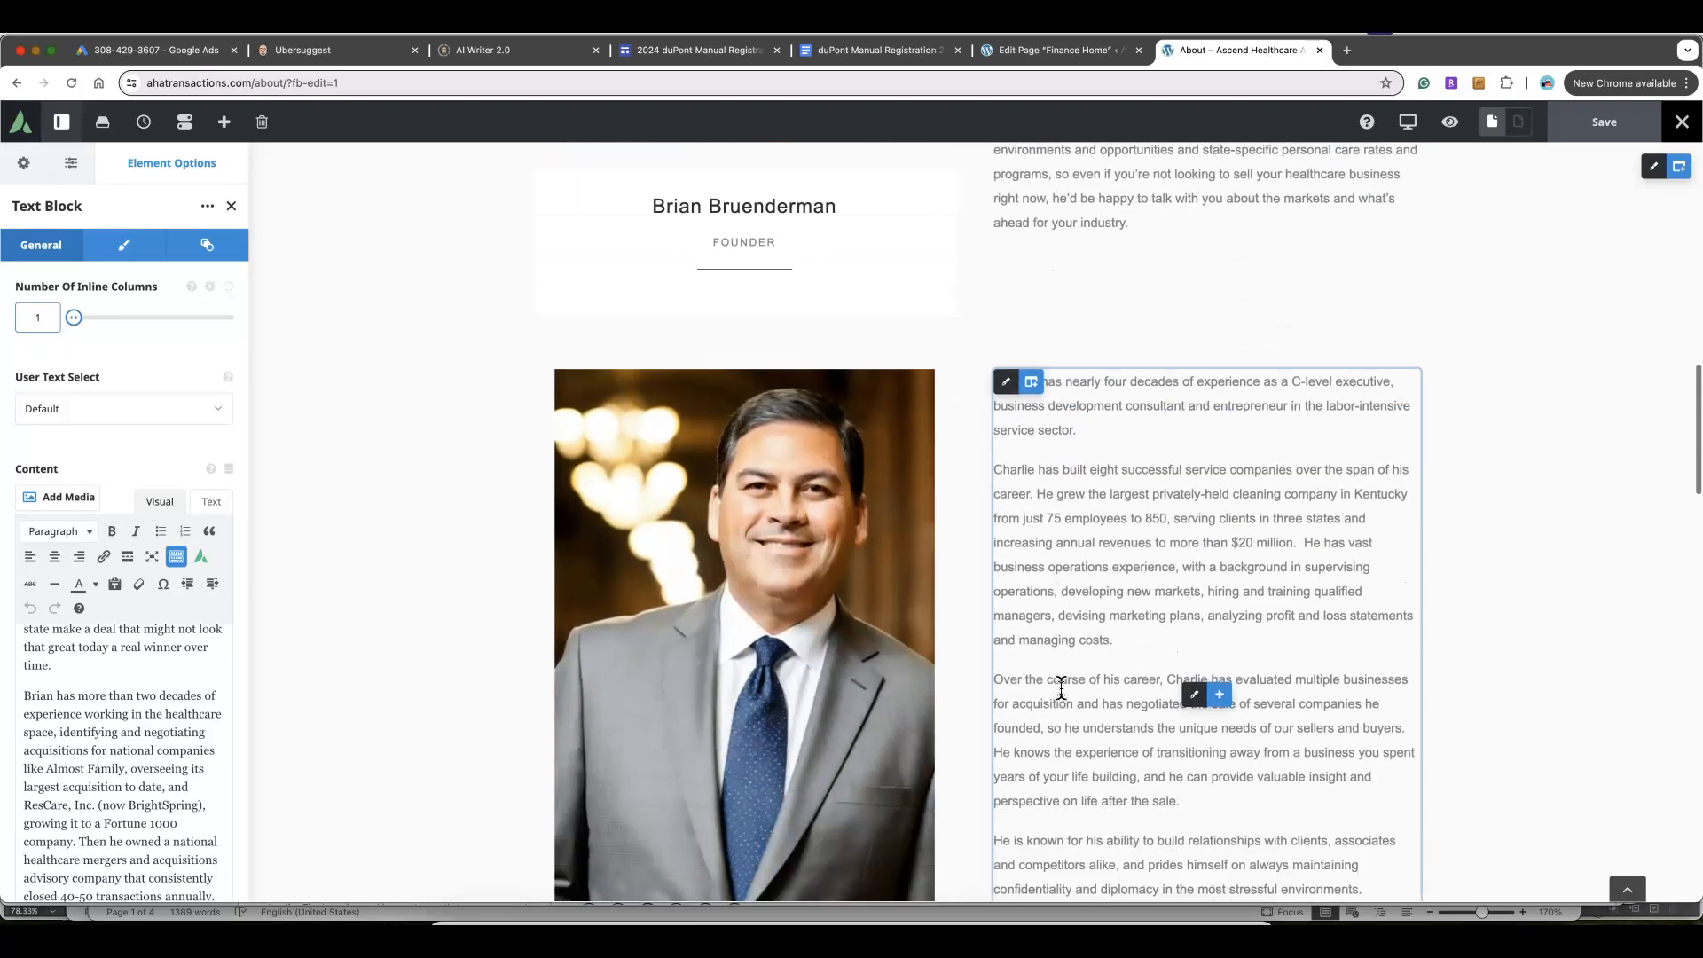
scroll(1060, 688, down, 5)
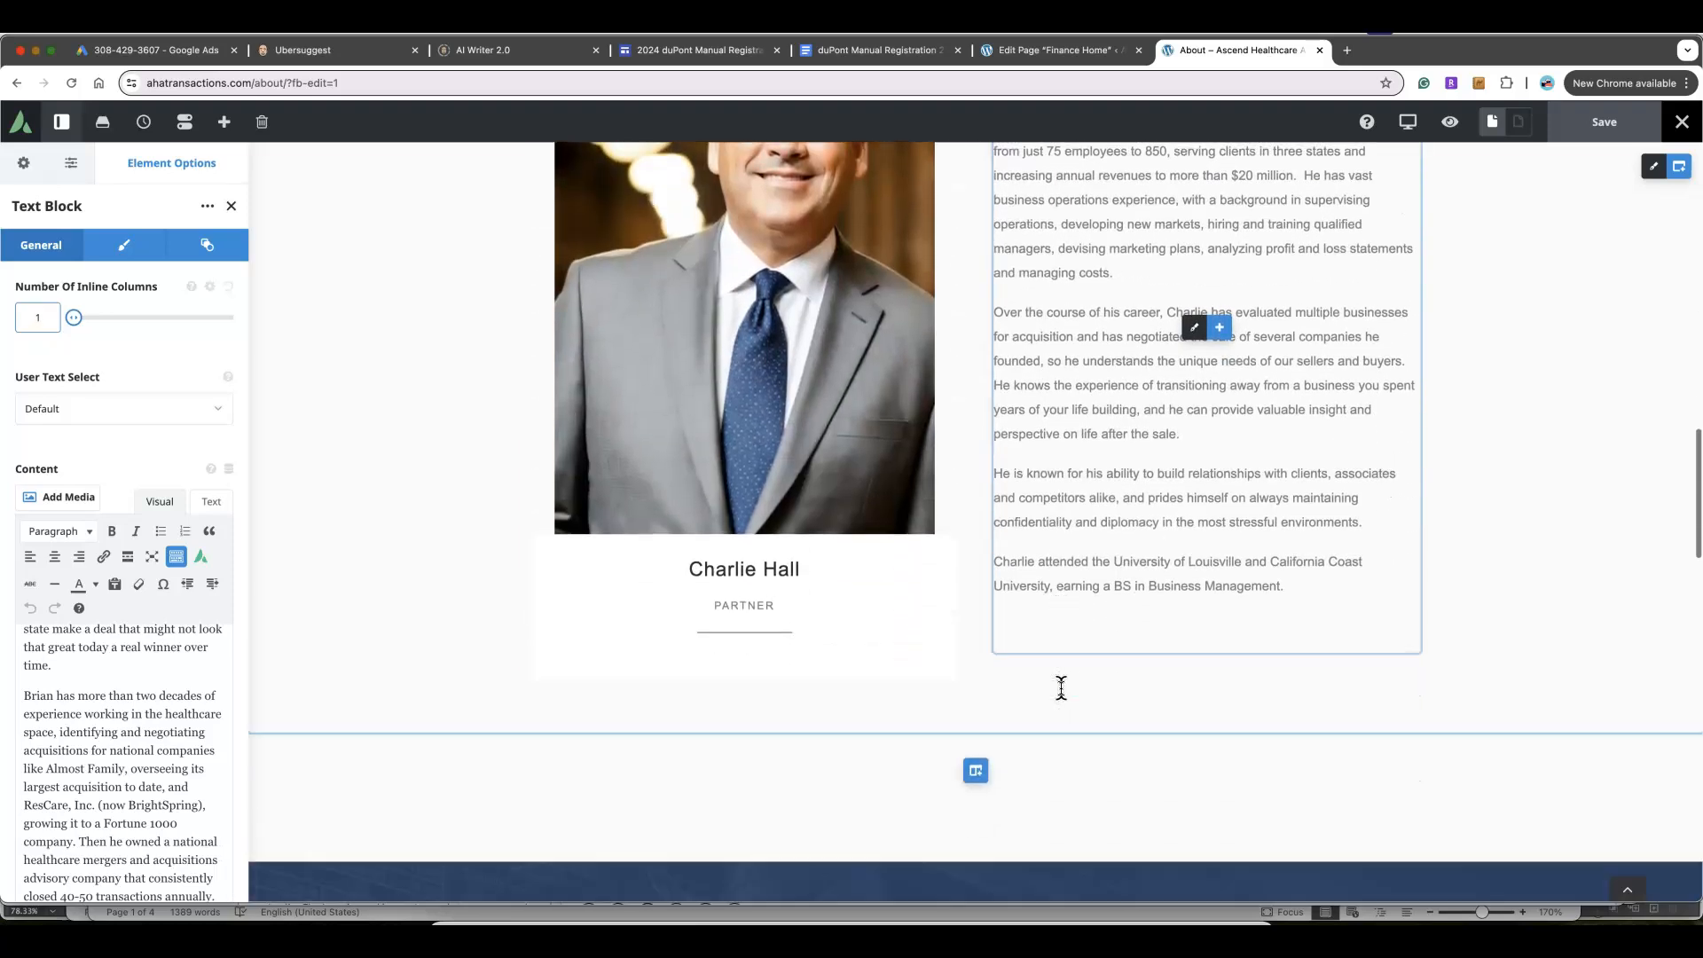
scroll(1061, 687, down, 3)
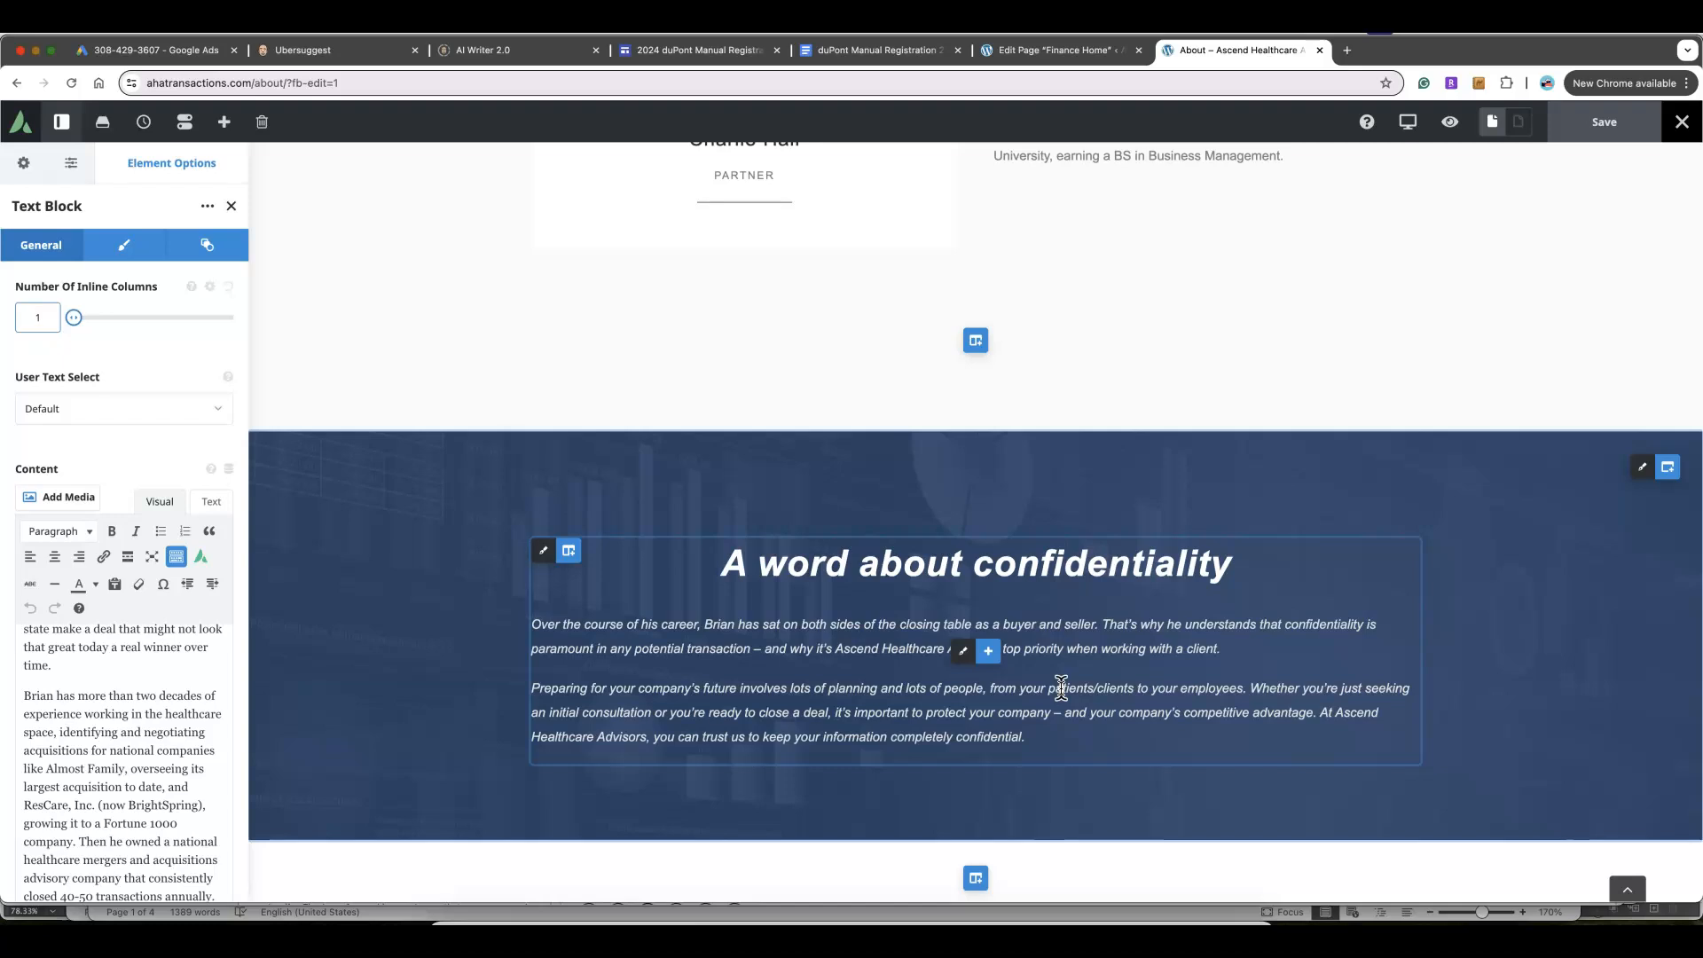
Load the 'Ready to talk?' intro paragraph text block for editing
click(966, 654)
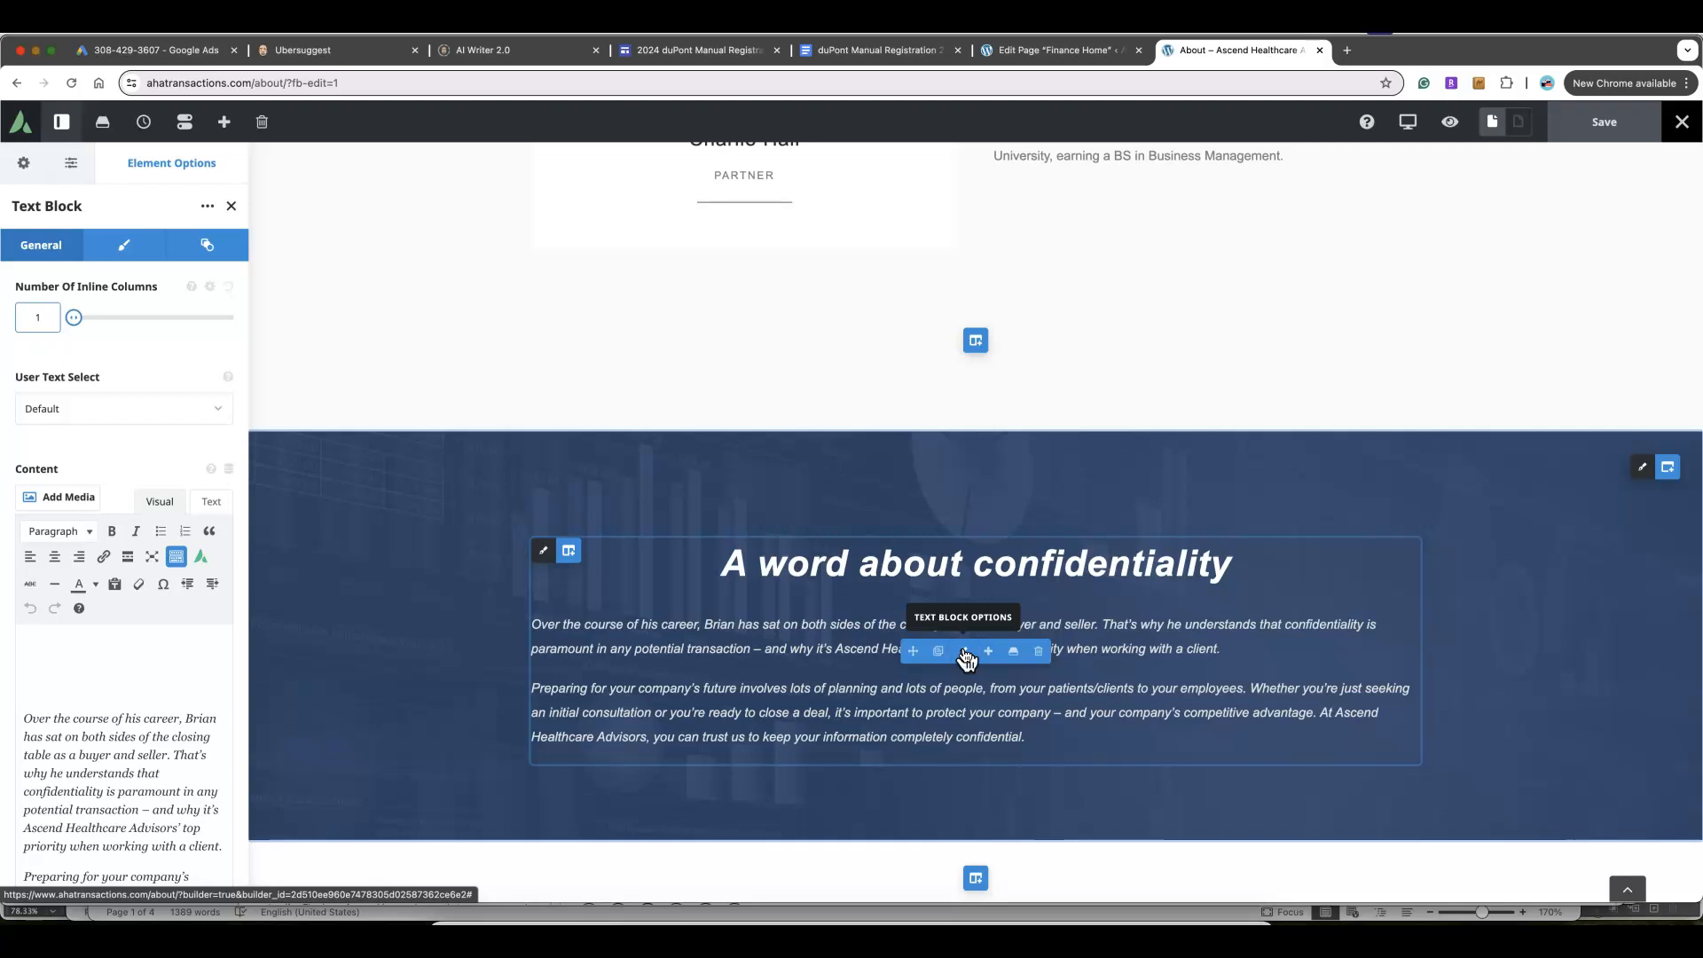
scroll(966, 658, down, 7)
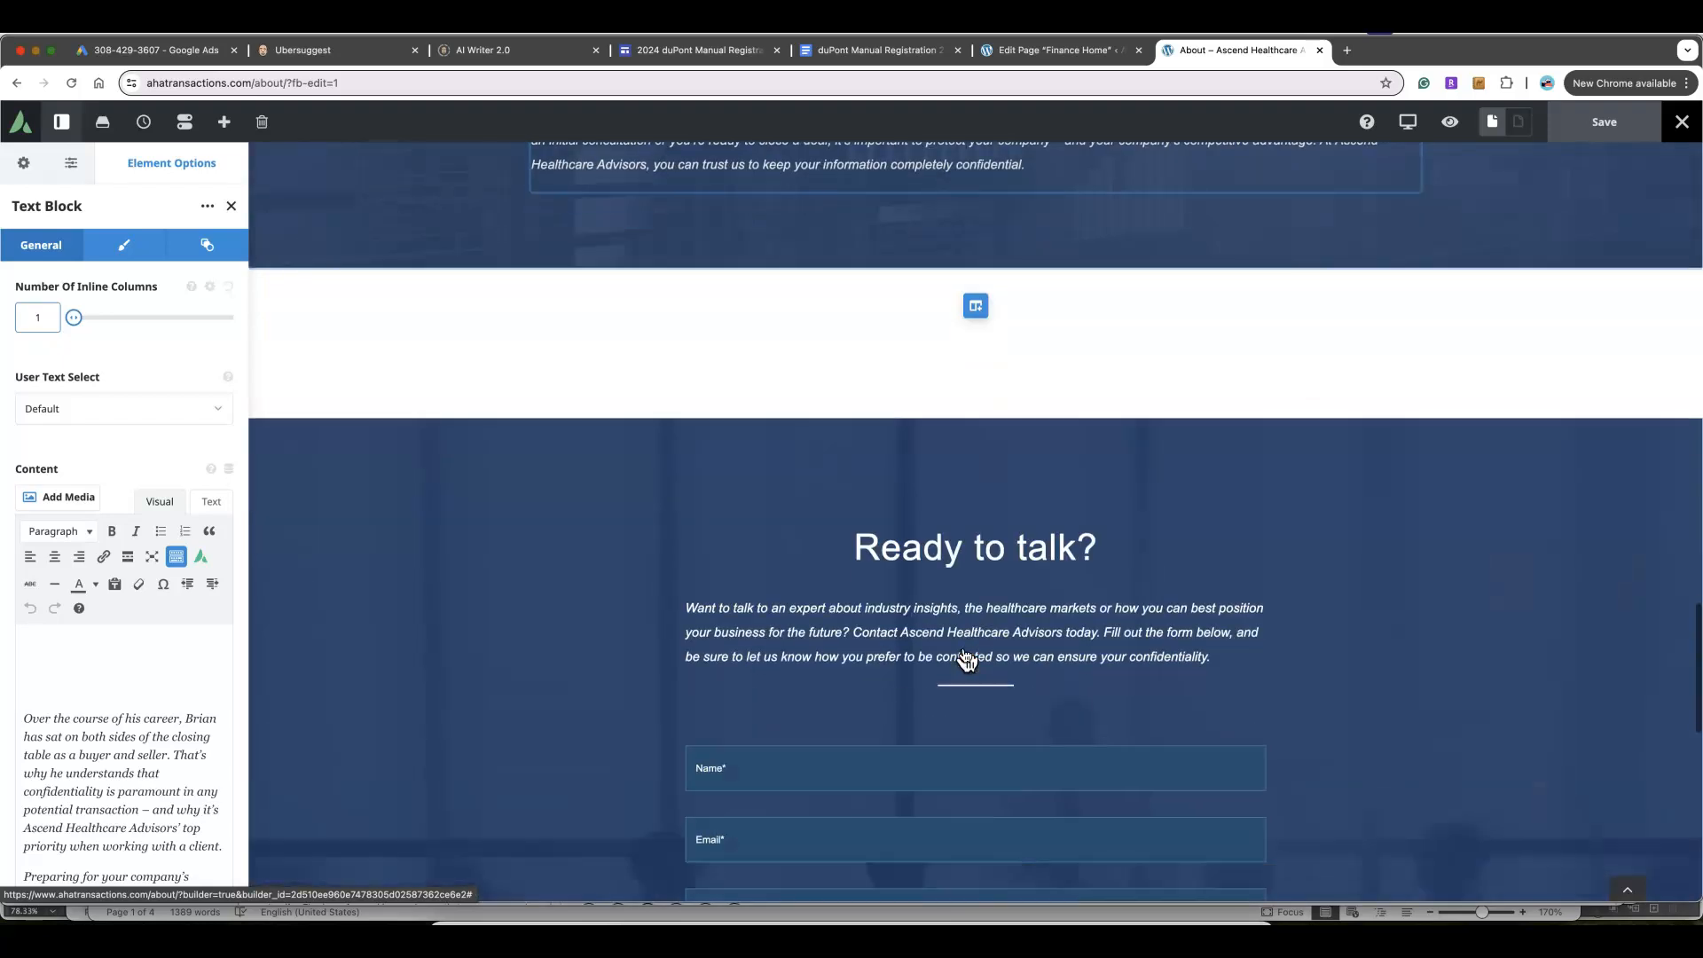
click(967, 612)
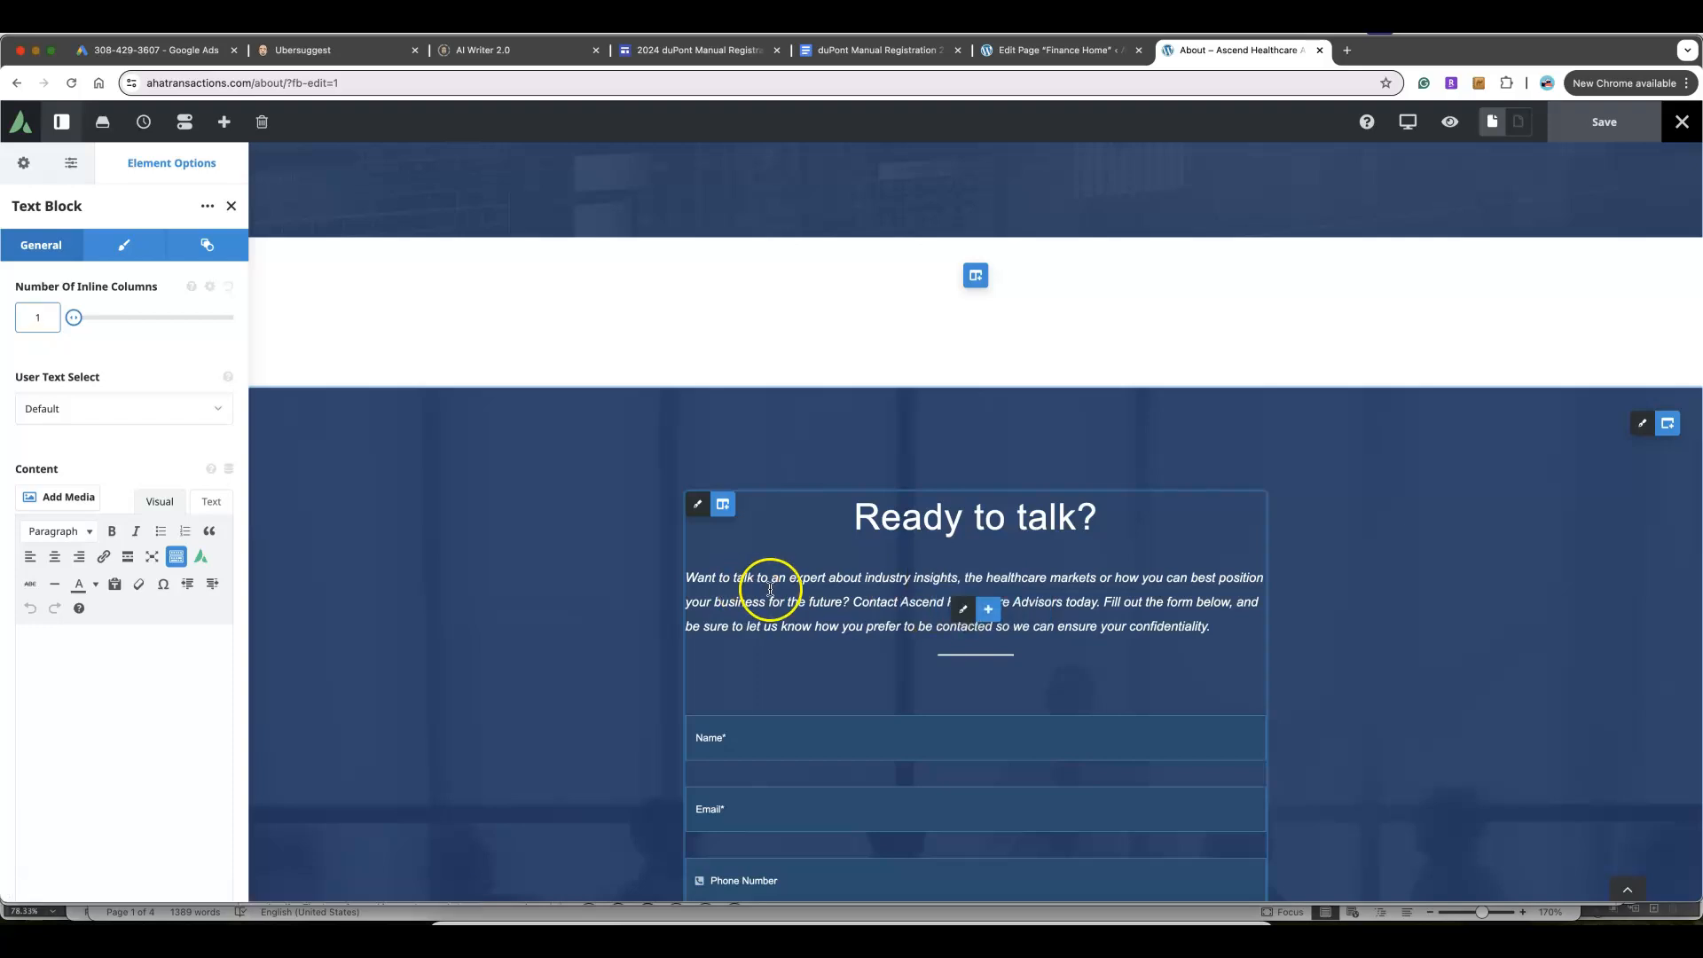
scroll(105, 665, down, 3)
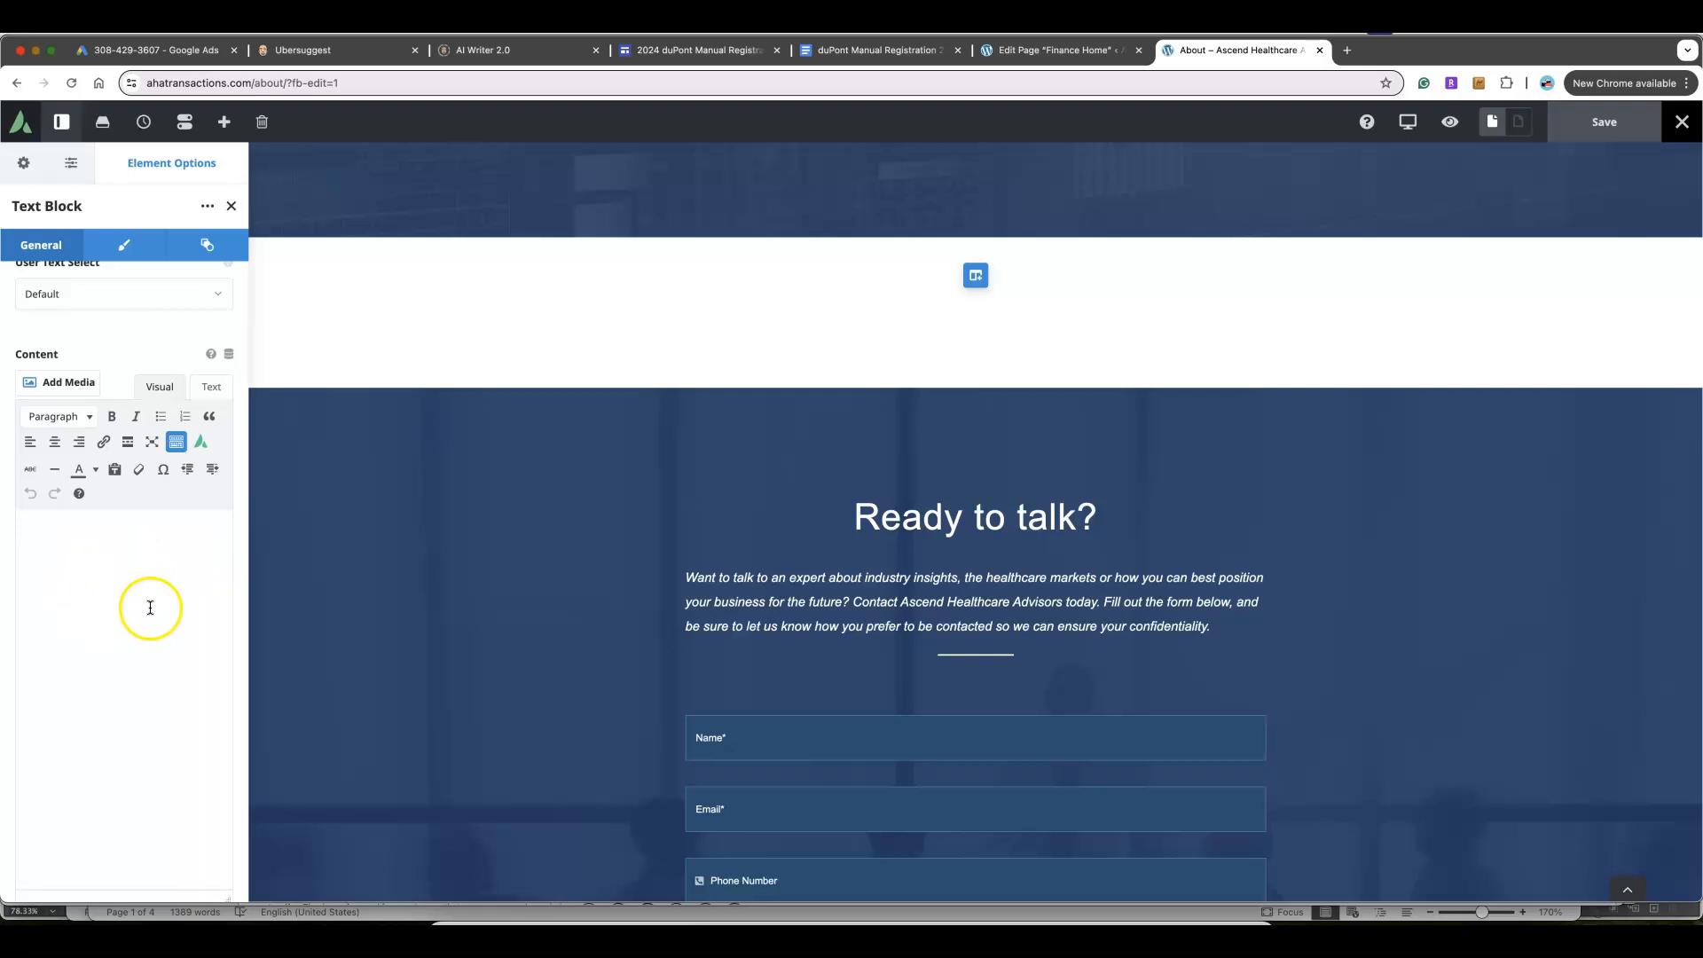
Colour the whole intro paragraph text white and save the About page
mouse_move(196, 603)
mouse_down()
mouse_move(25, 537)
mouse_move(19, 509)
mouse_up()
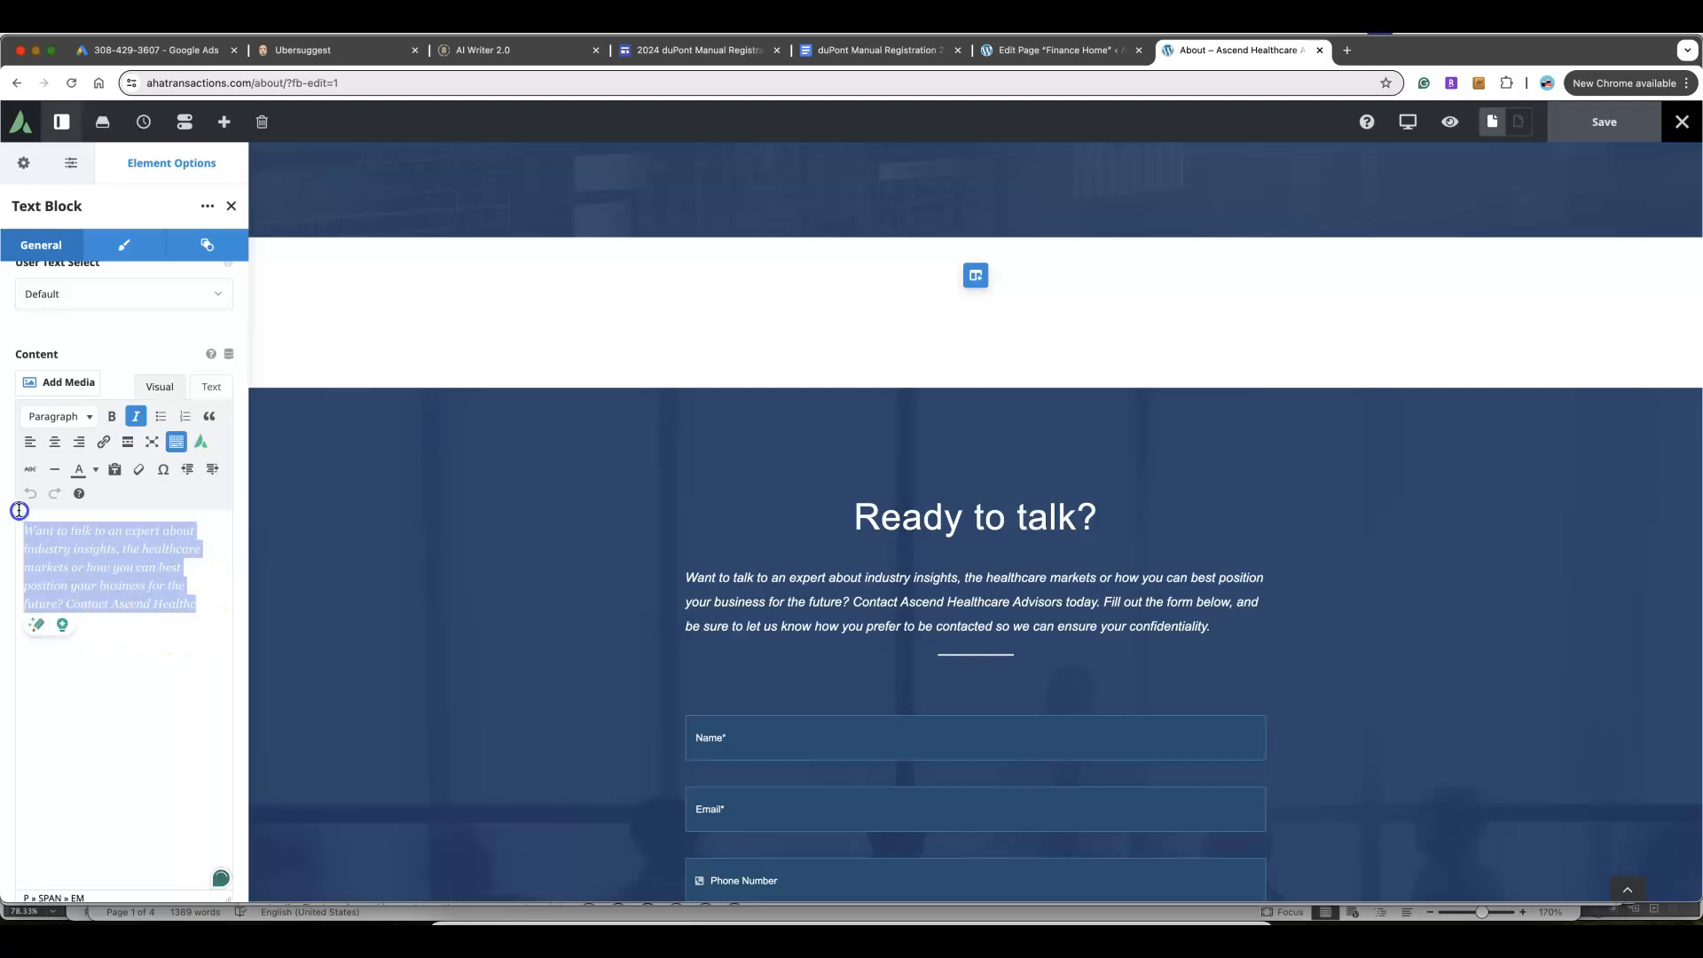
click(78, 469)
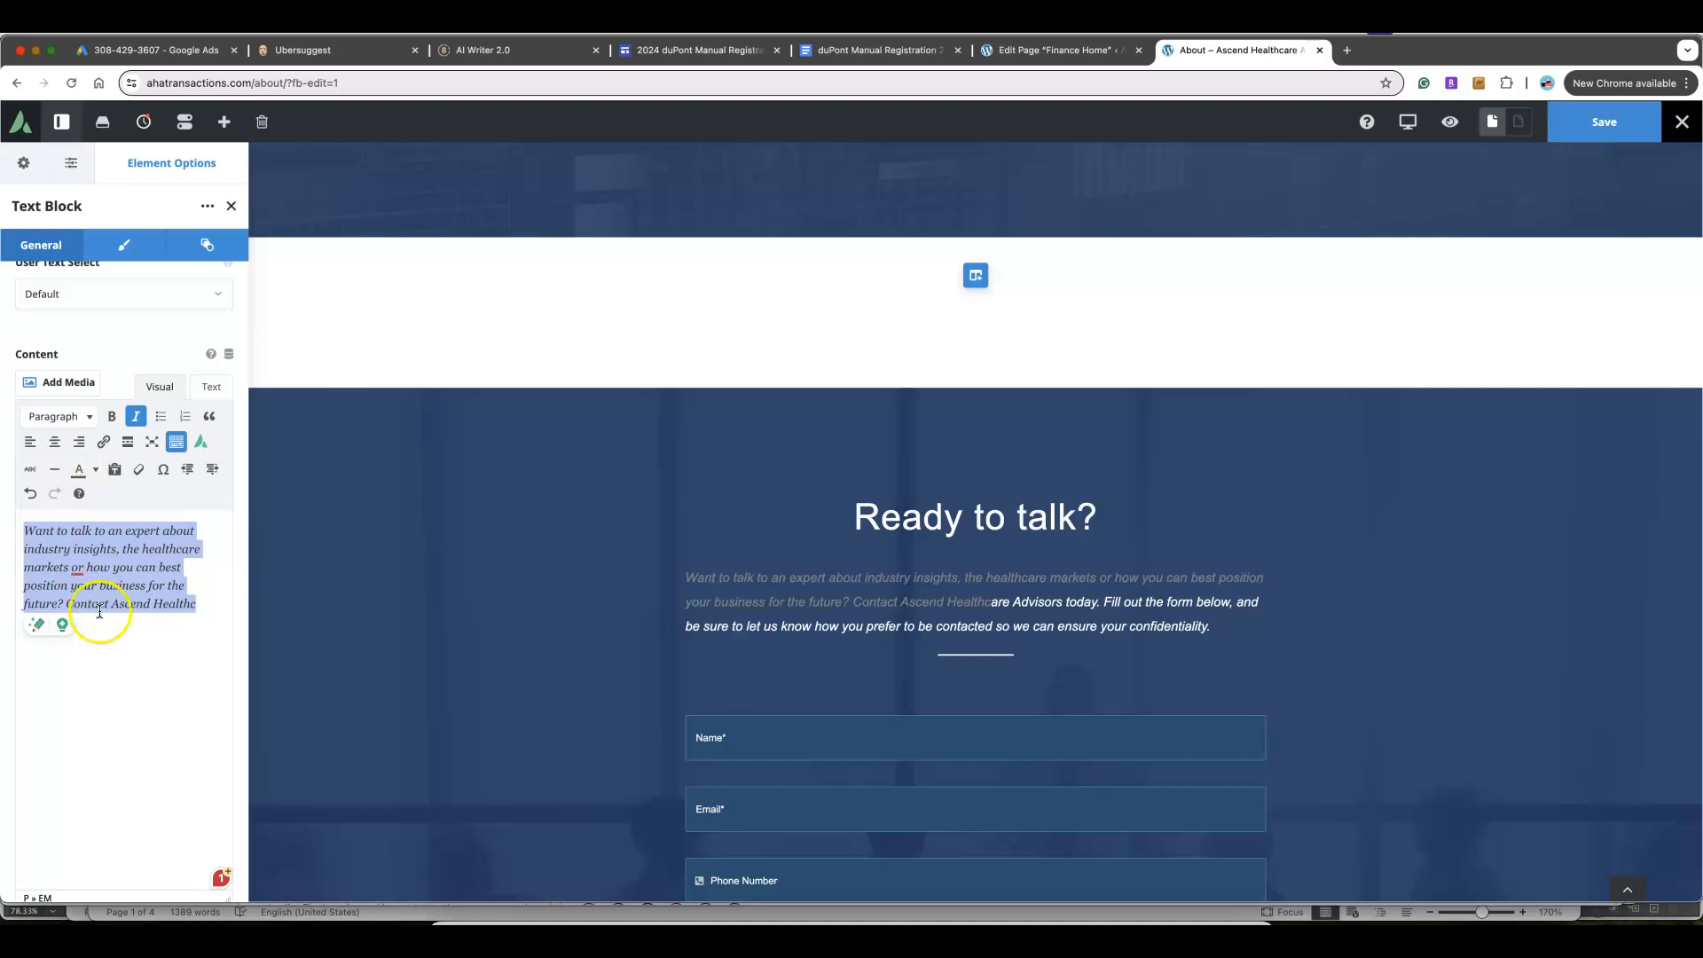
mouse_move(209, 603)
mouse_down()
mouse_move(167, 603)
mouse_move(23, 530)
mouse_up()
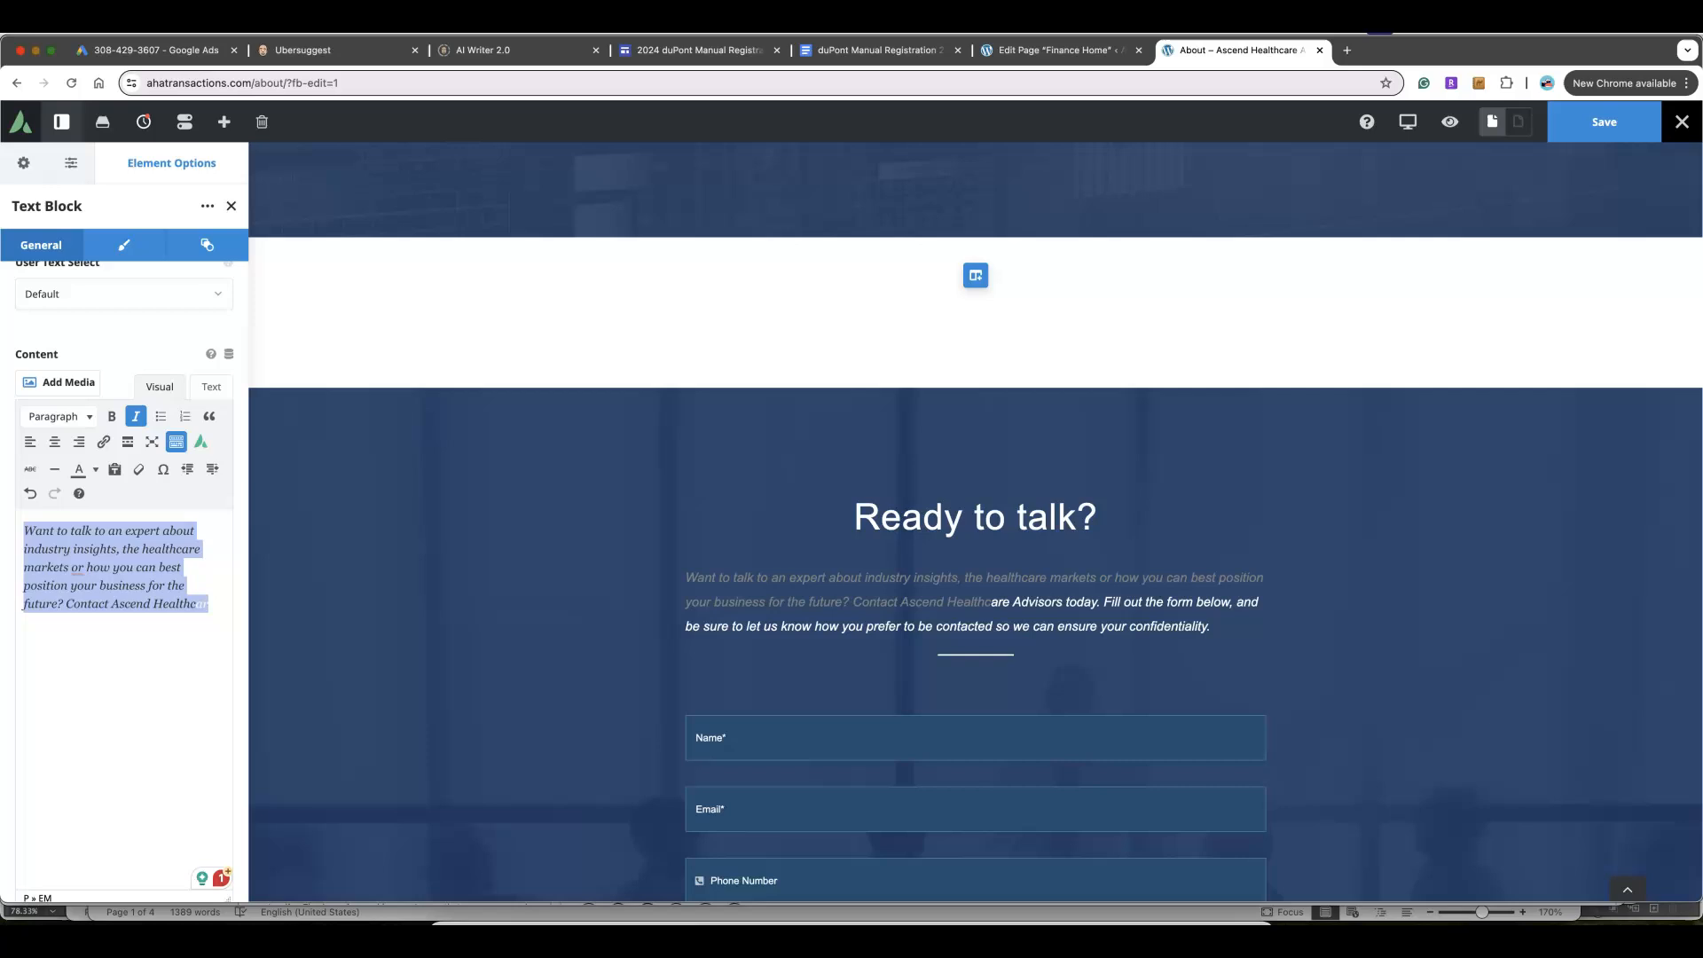
click(94, 469)
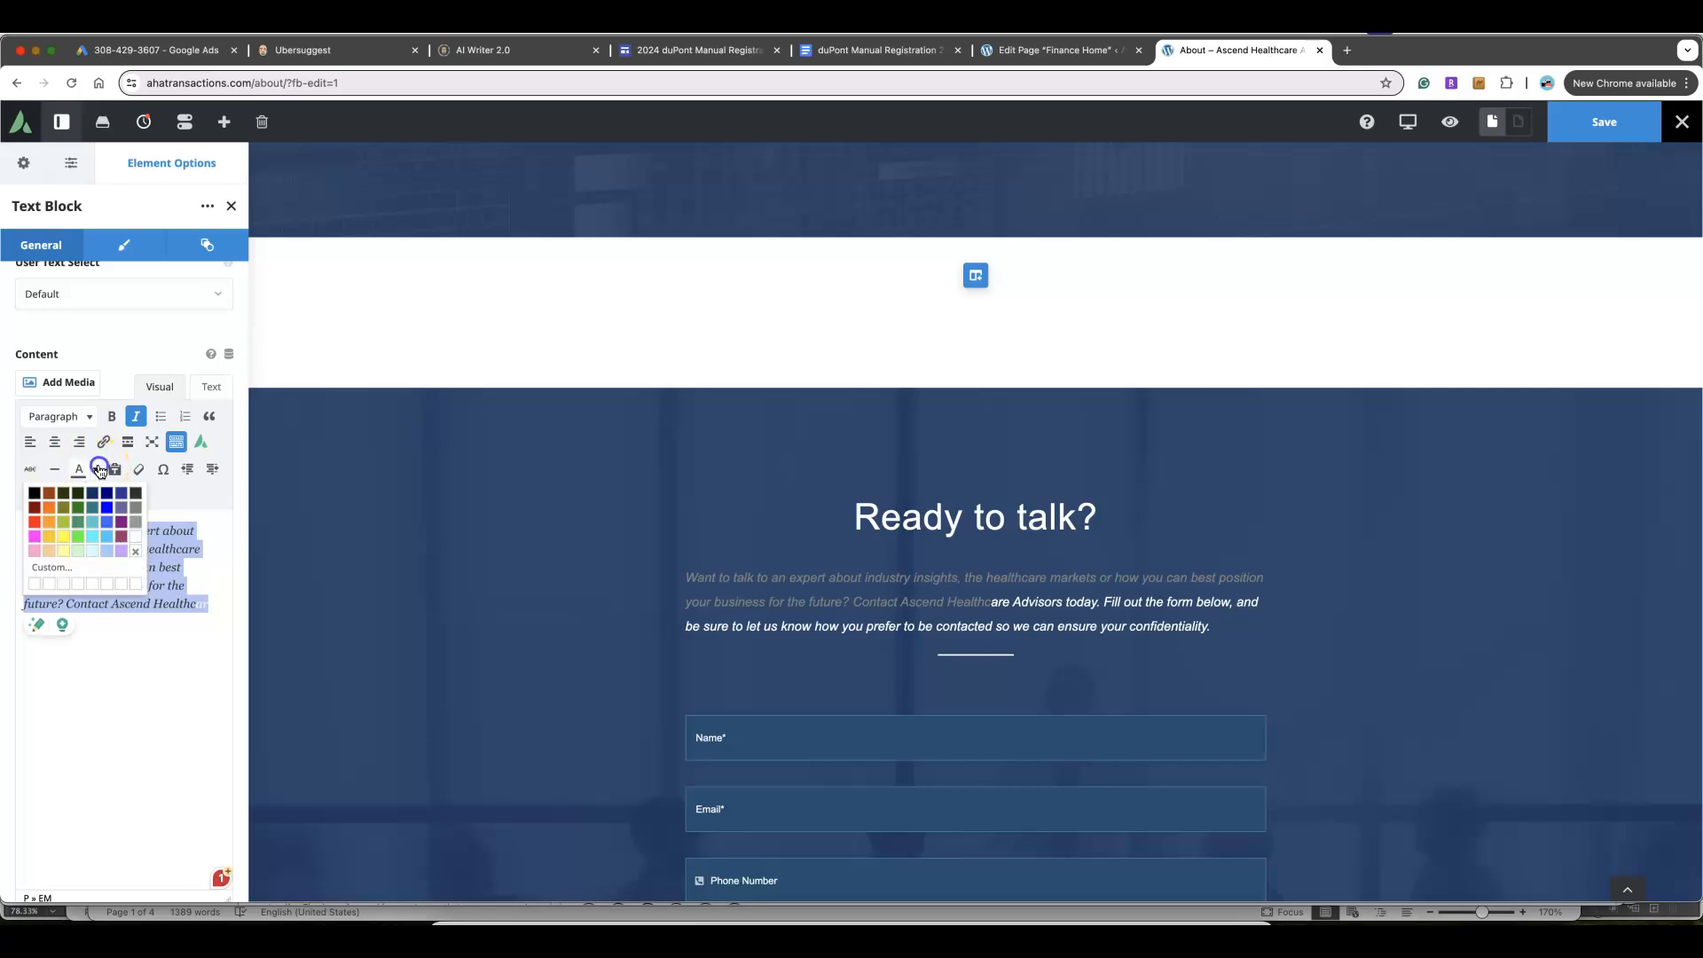
click(136, 536)
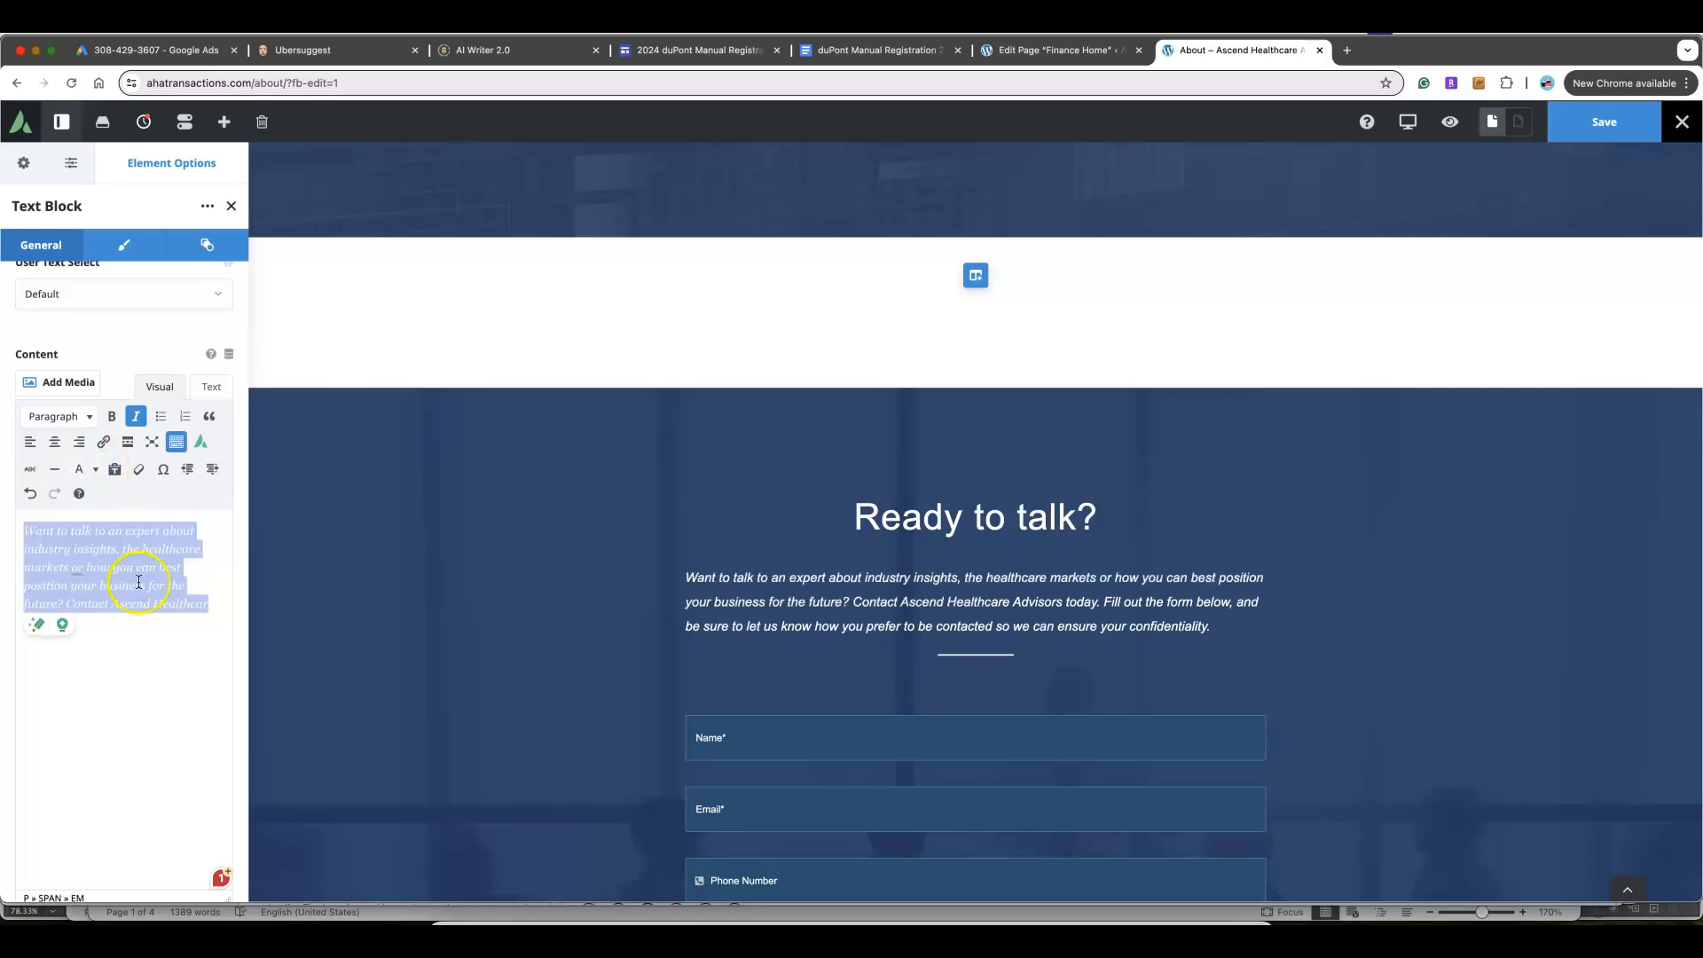
click(165, 649)
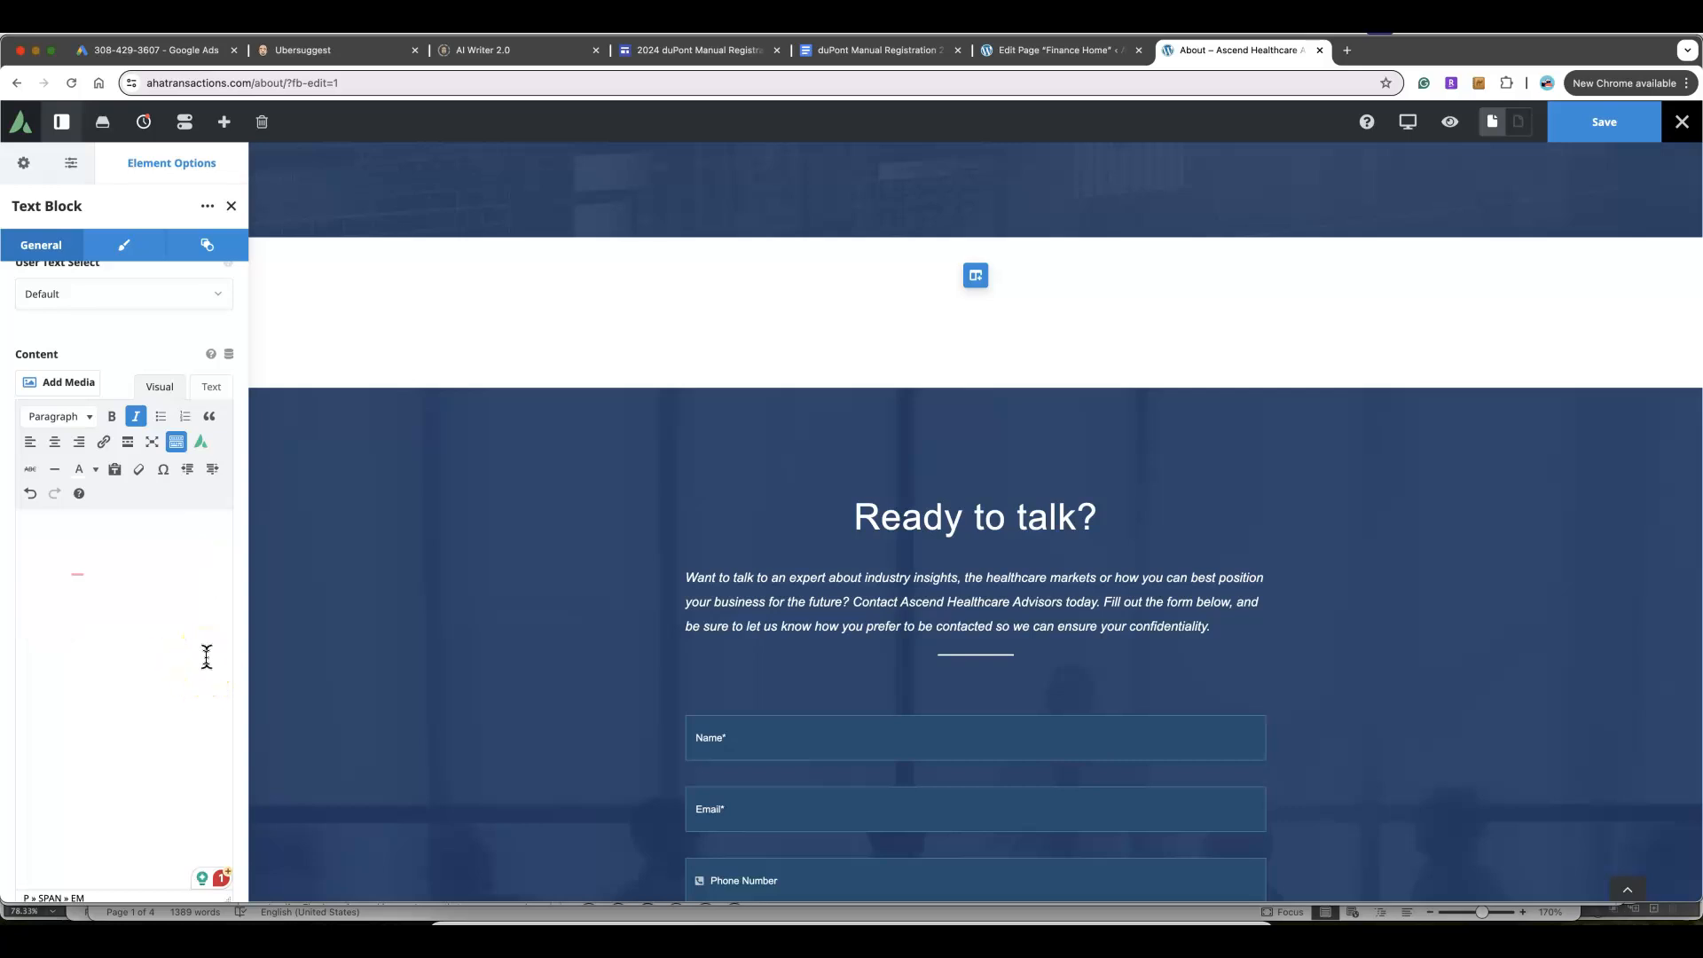
drag(206, 655, 43, 495)
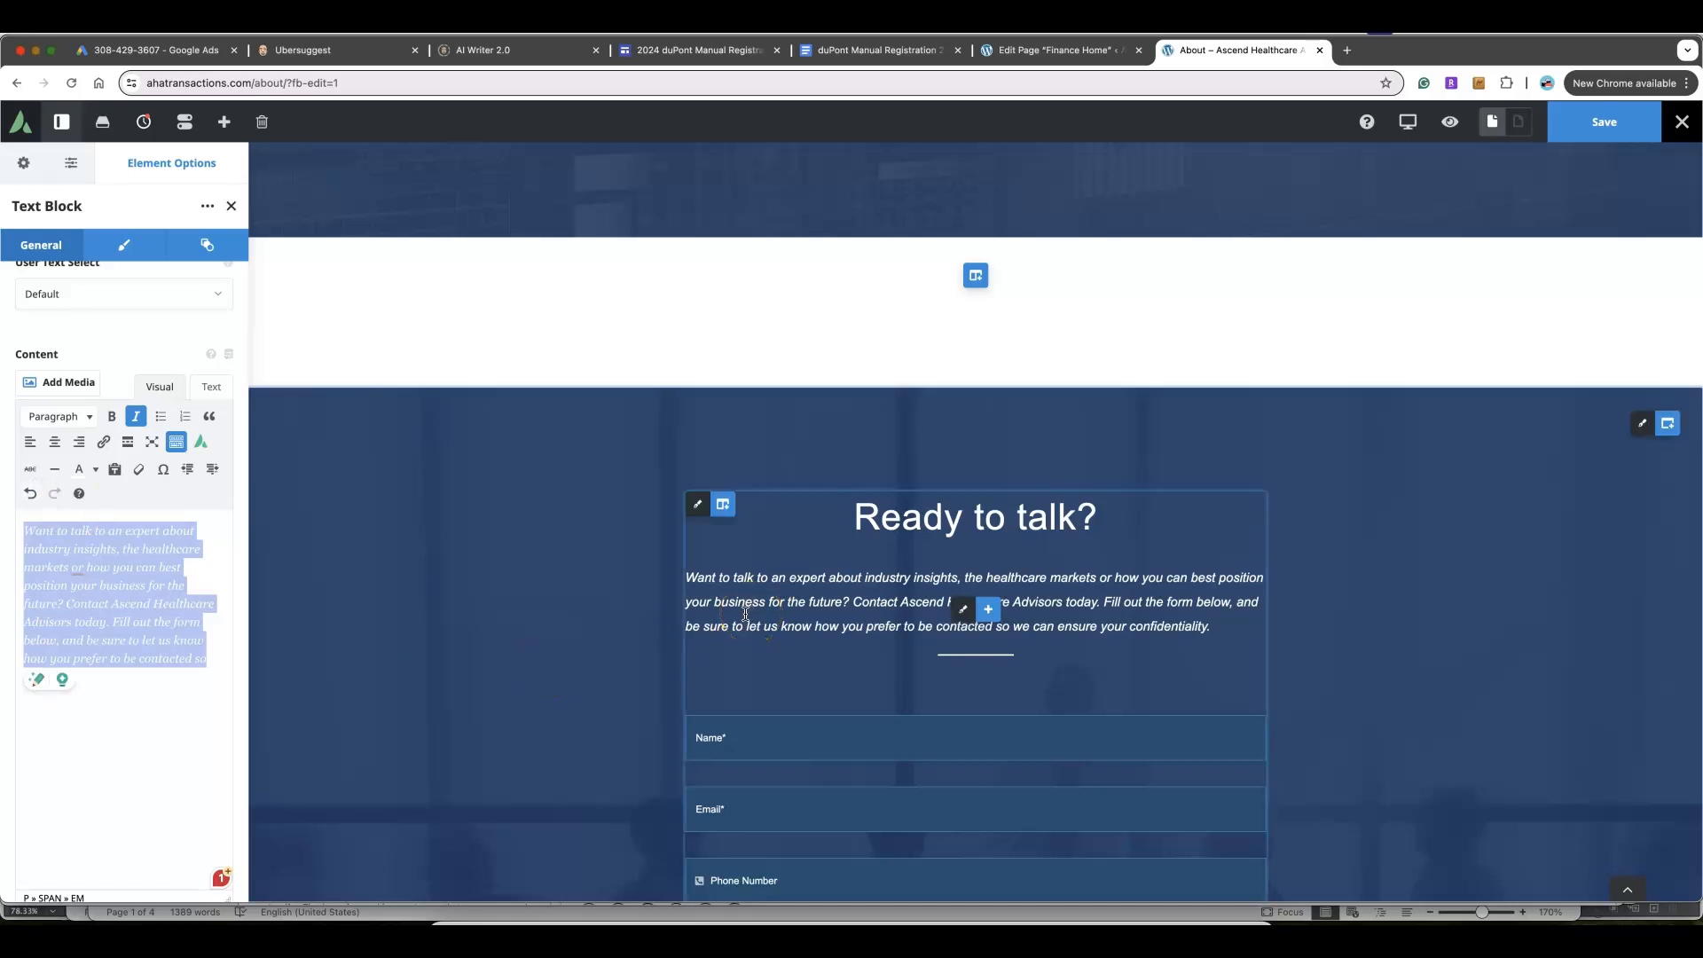
click(1634, 131)
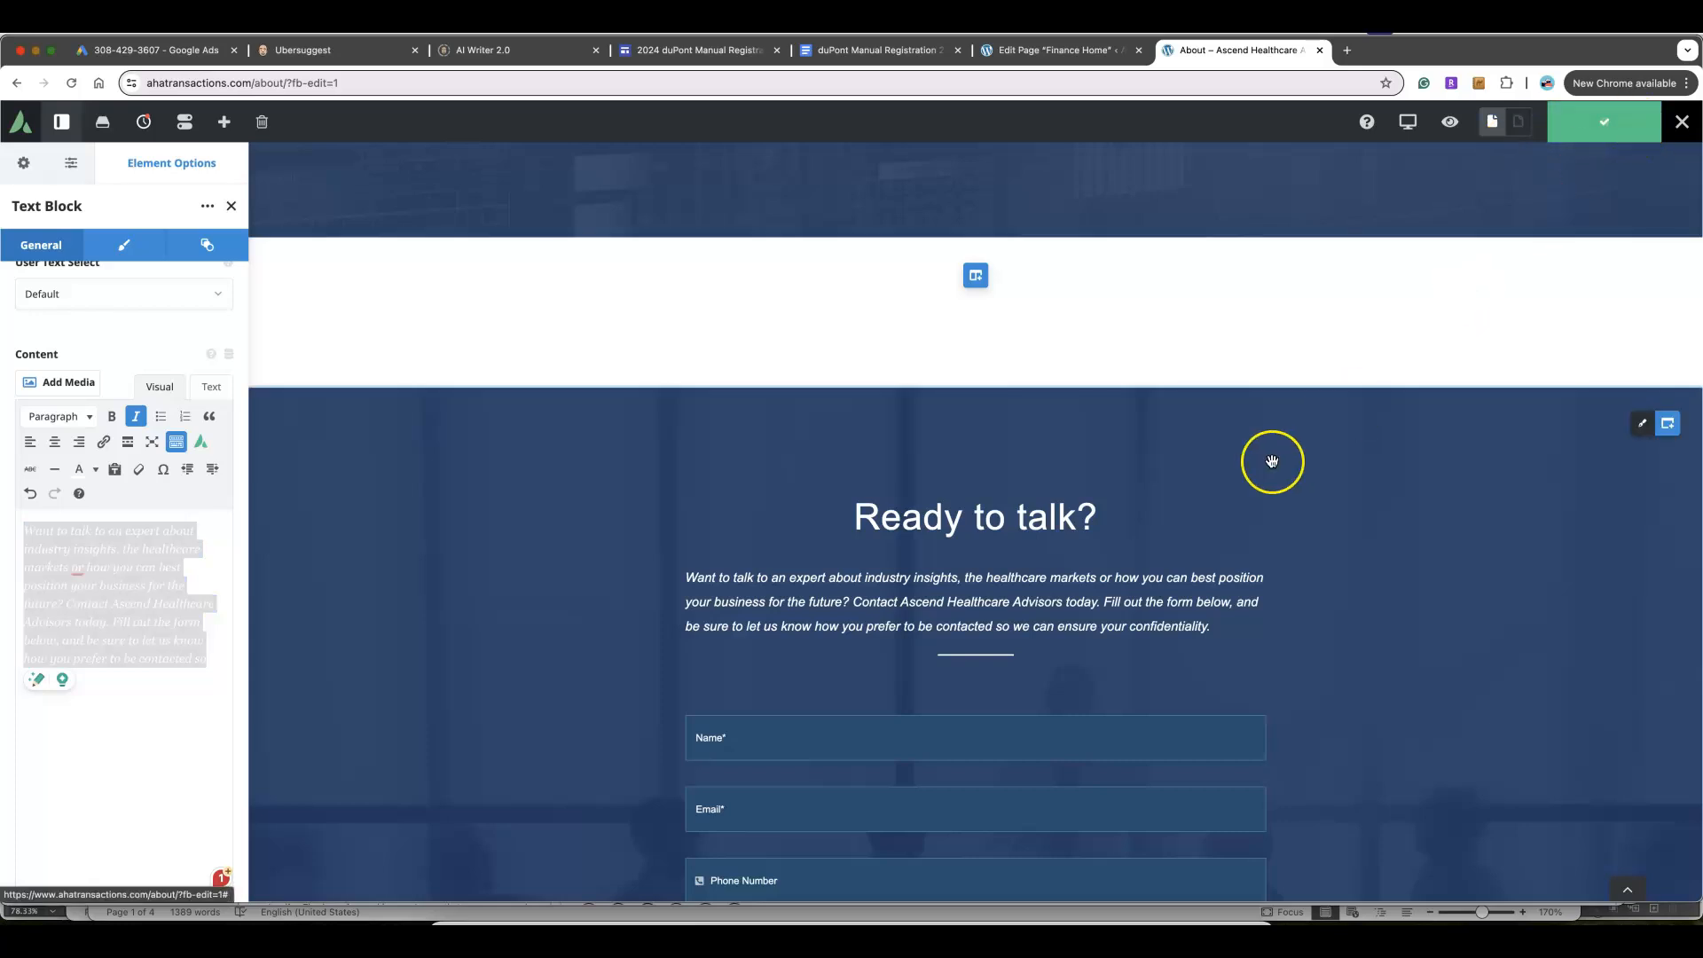
Open the Global Footer layout and its contact checklist settings
scroll(1272, 461, down, 1)
scroll(1272, 461, down, 10)
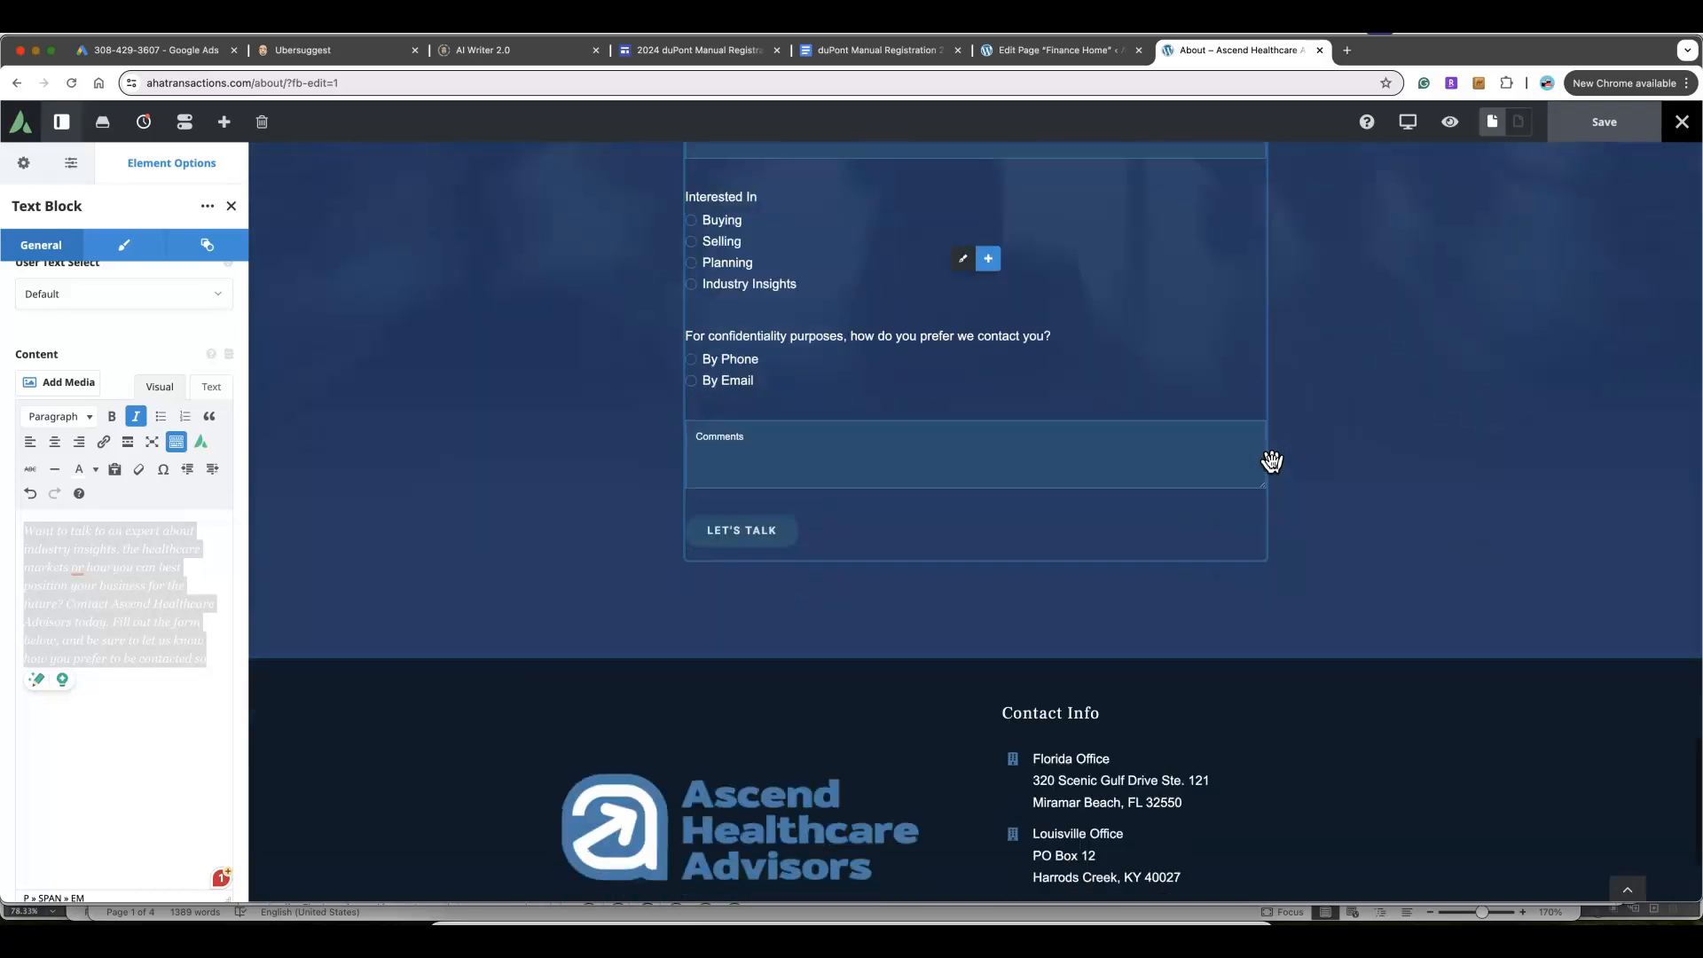
scroll(1272, 461, down, 2)
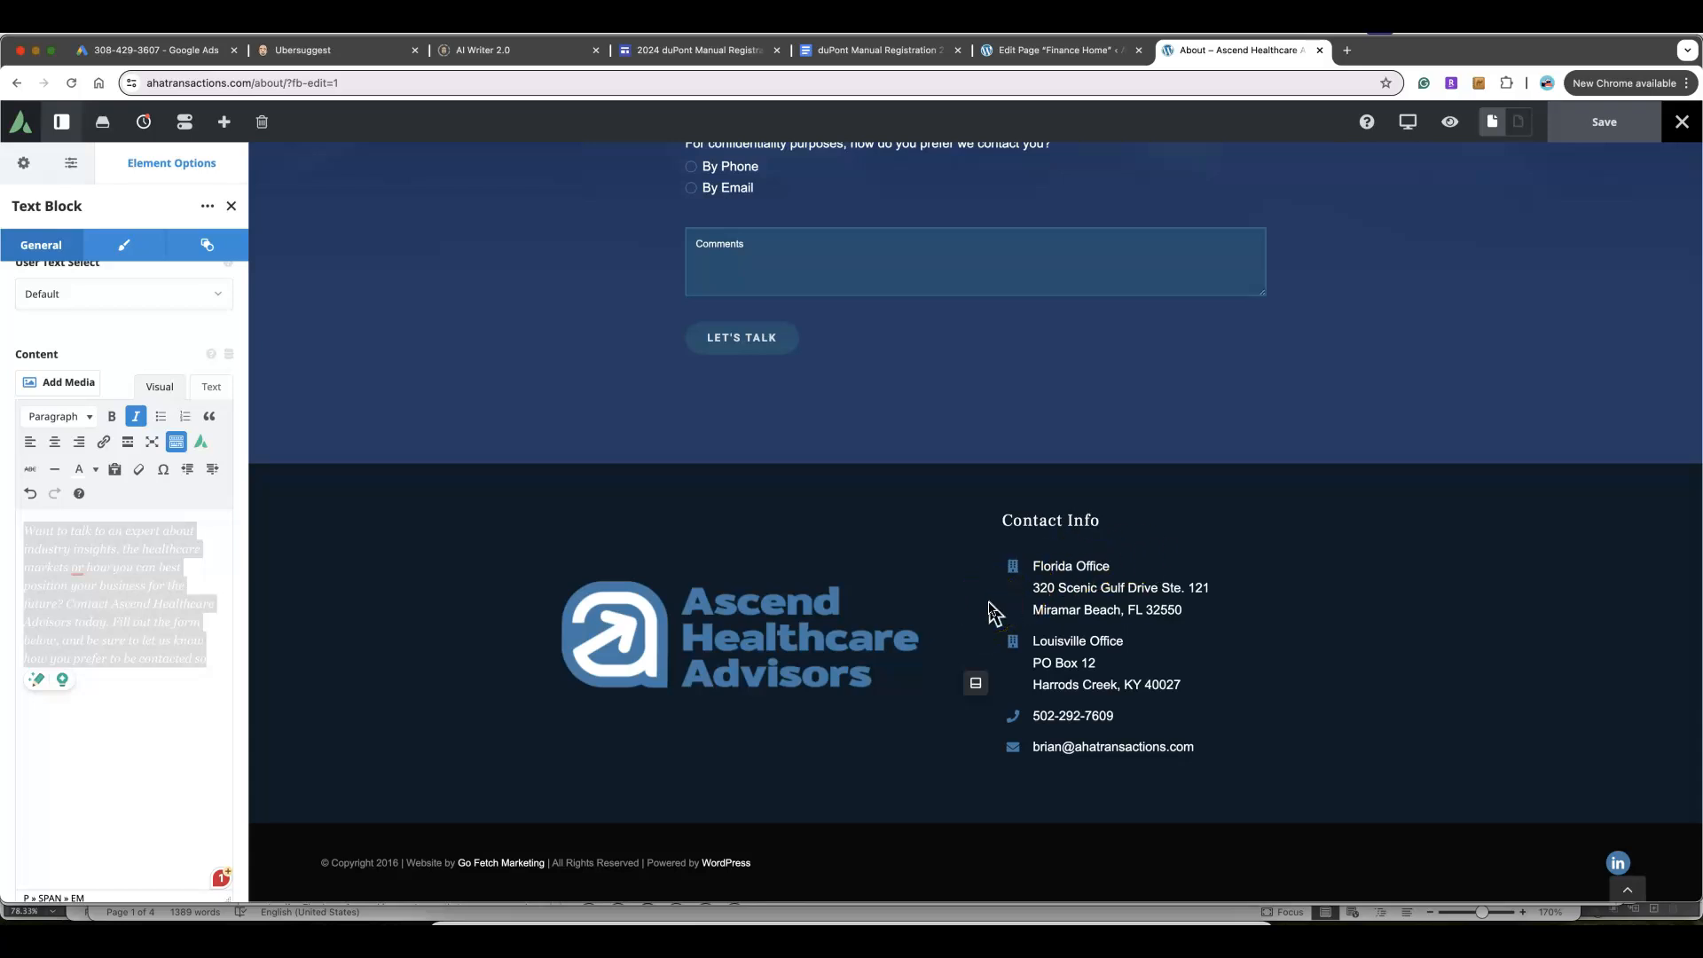
scroll(992, 610, up, 1)
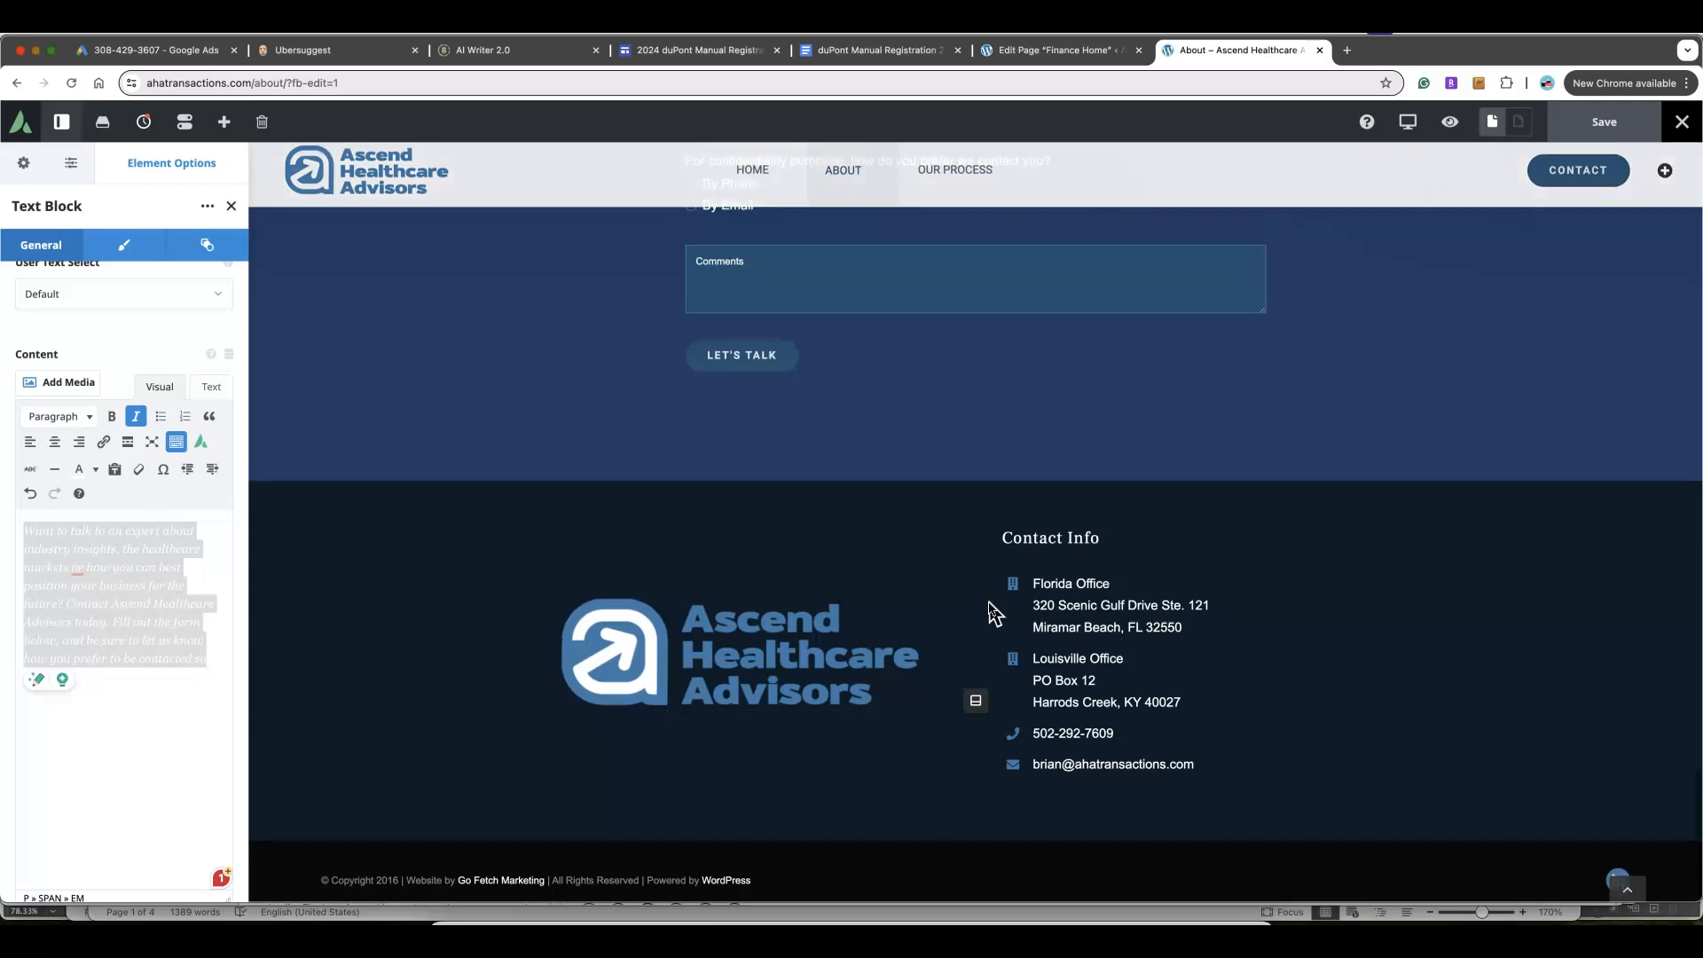
click(977, 697)
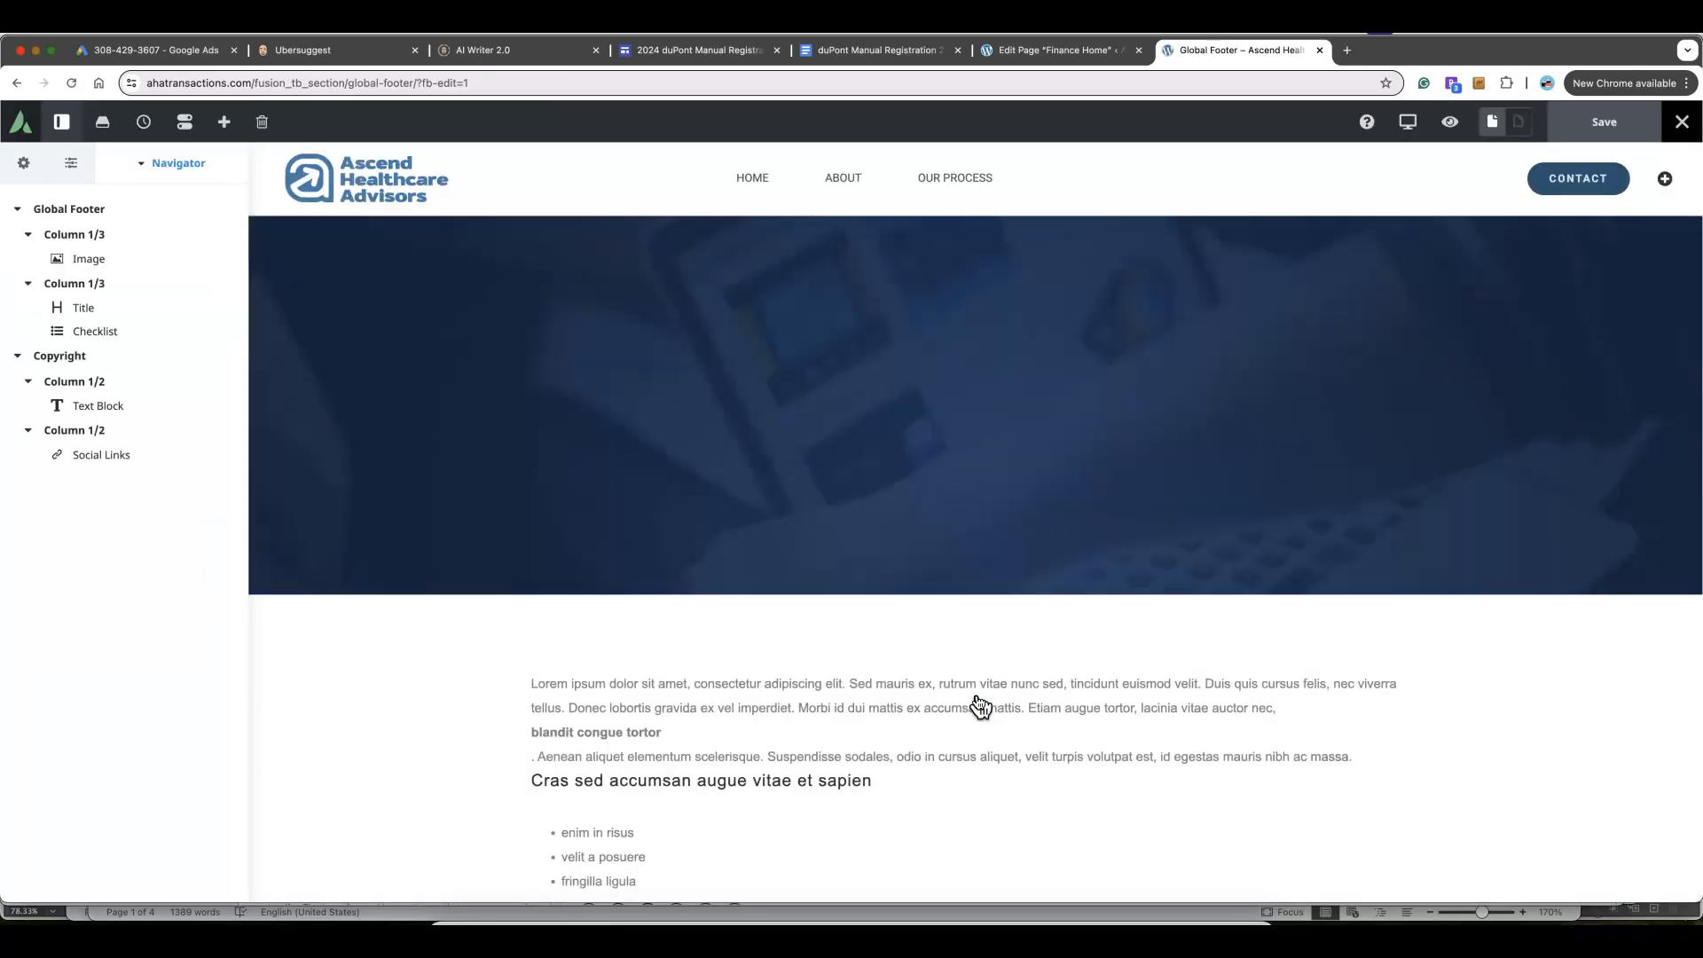
scroll(979, 706, down, 5)
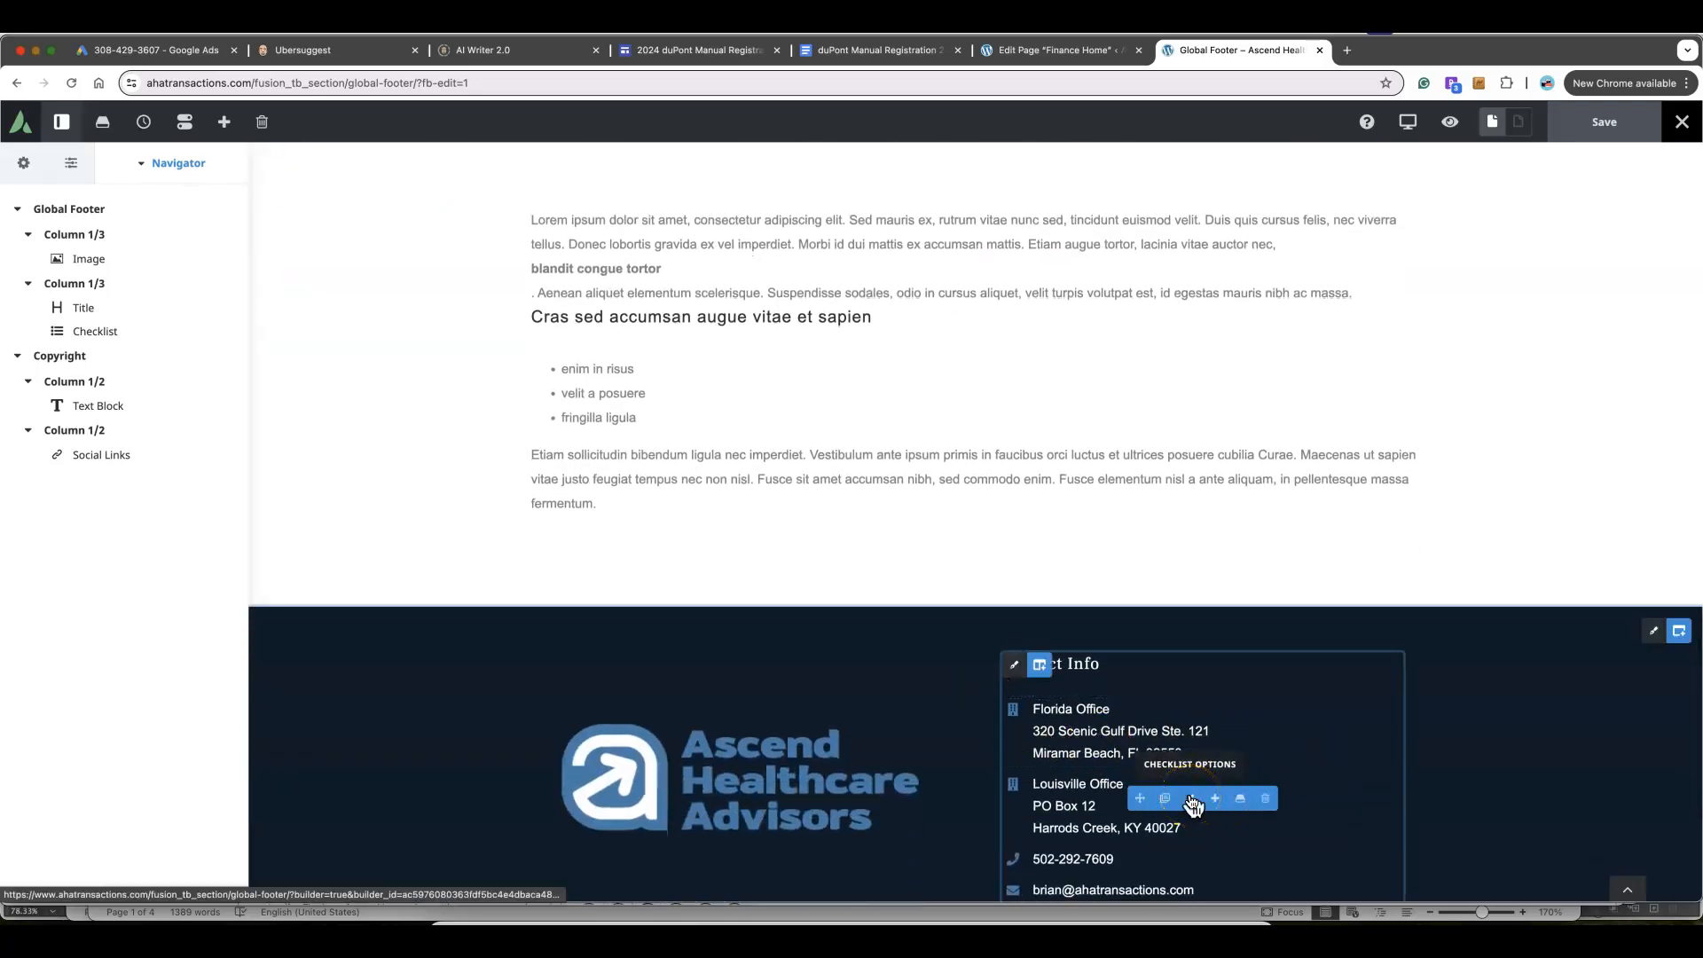
click(1192, 799)
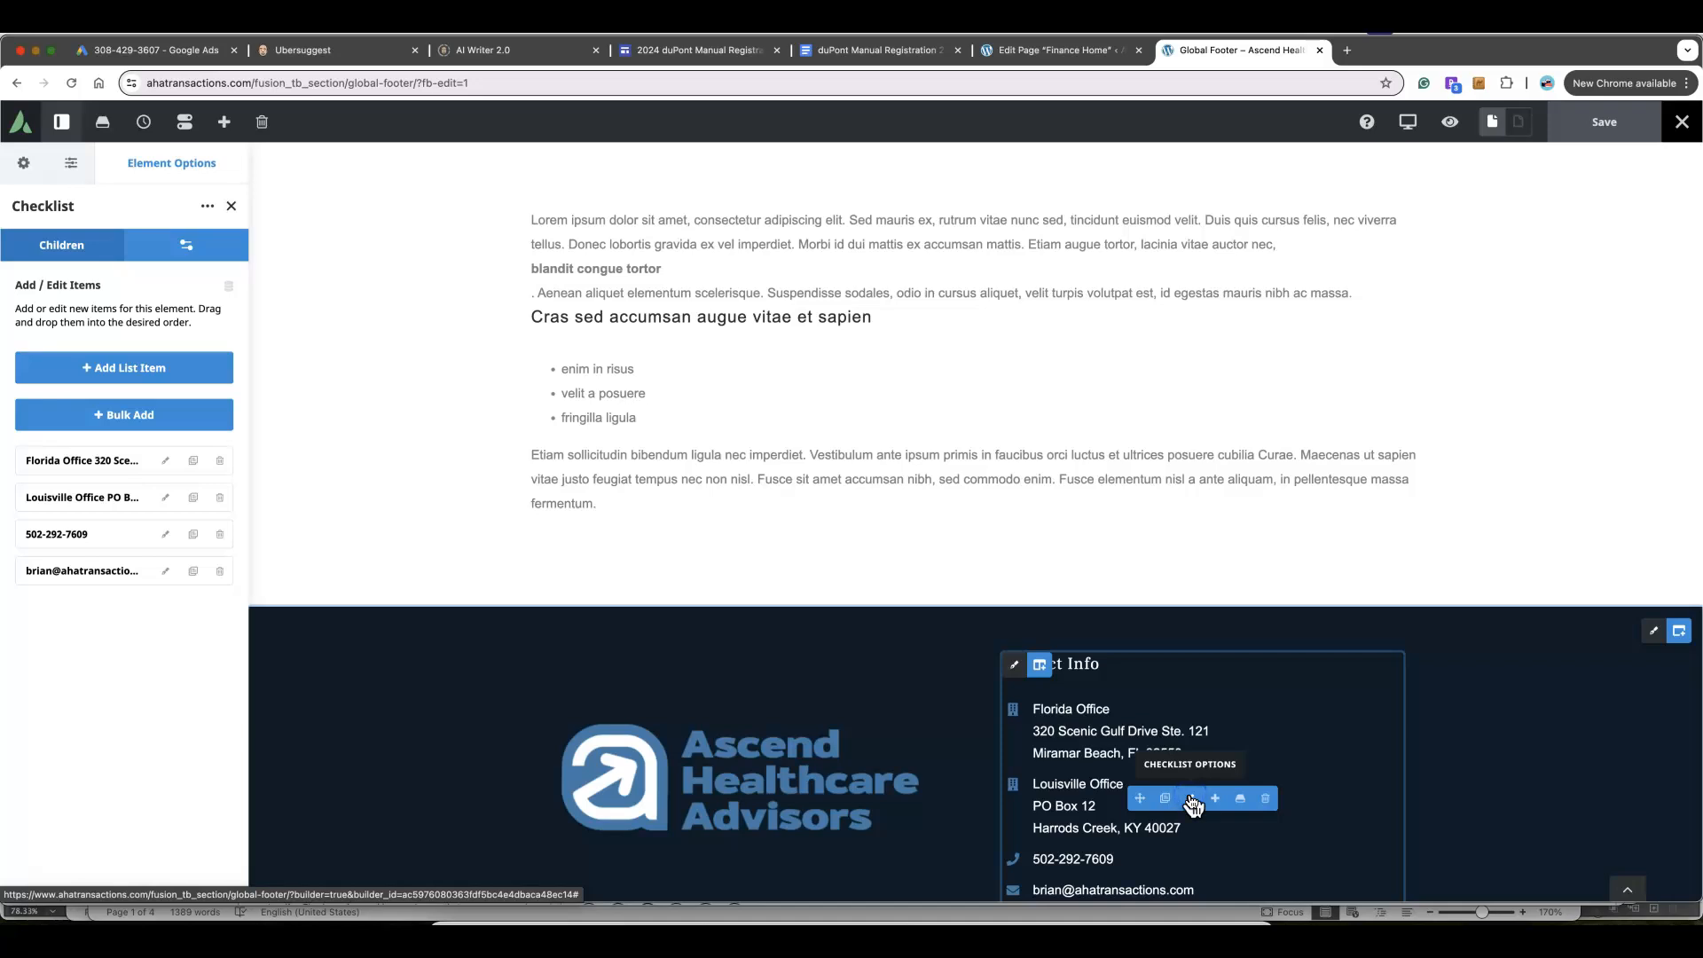
Make the Florida Office checklist entry's address text white and save the footer
click(166, 463)
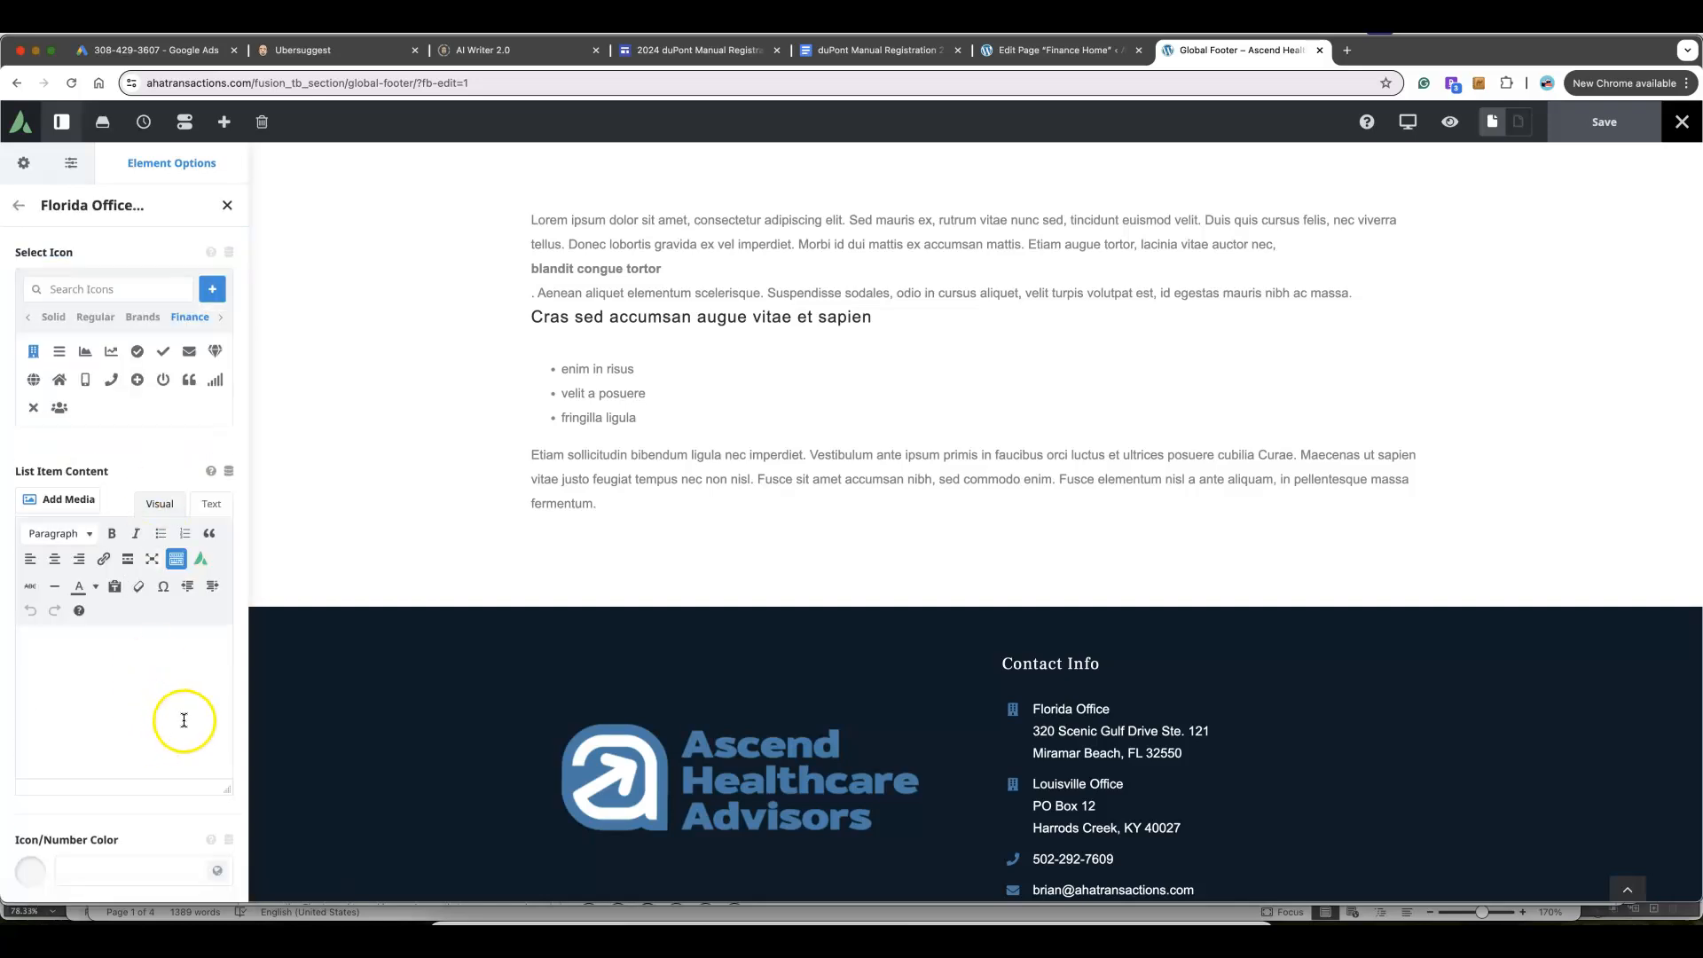
drag(83, 722, 21, 648)
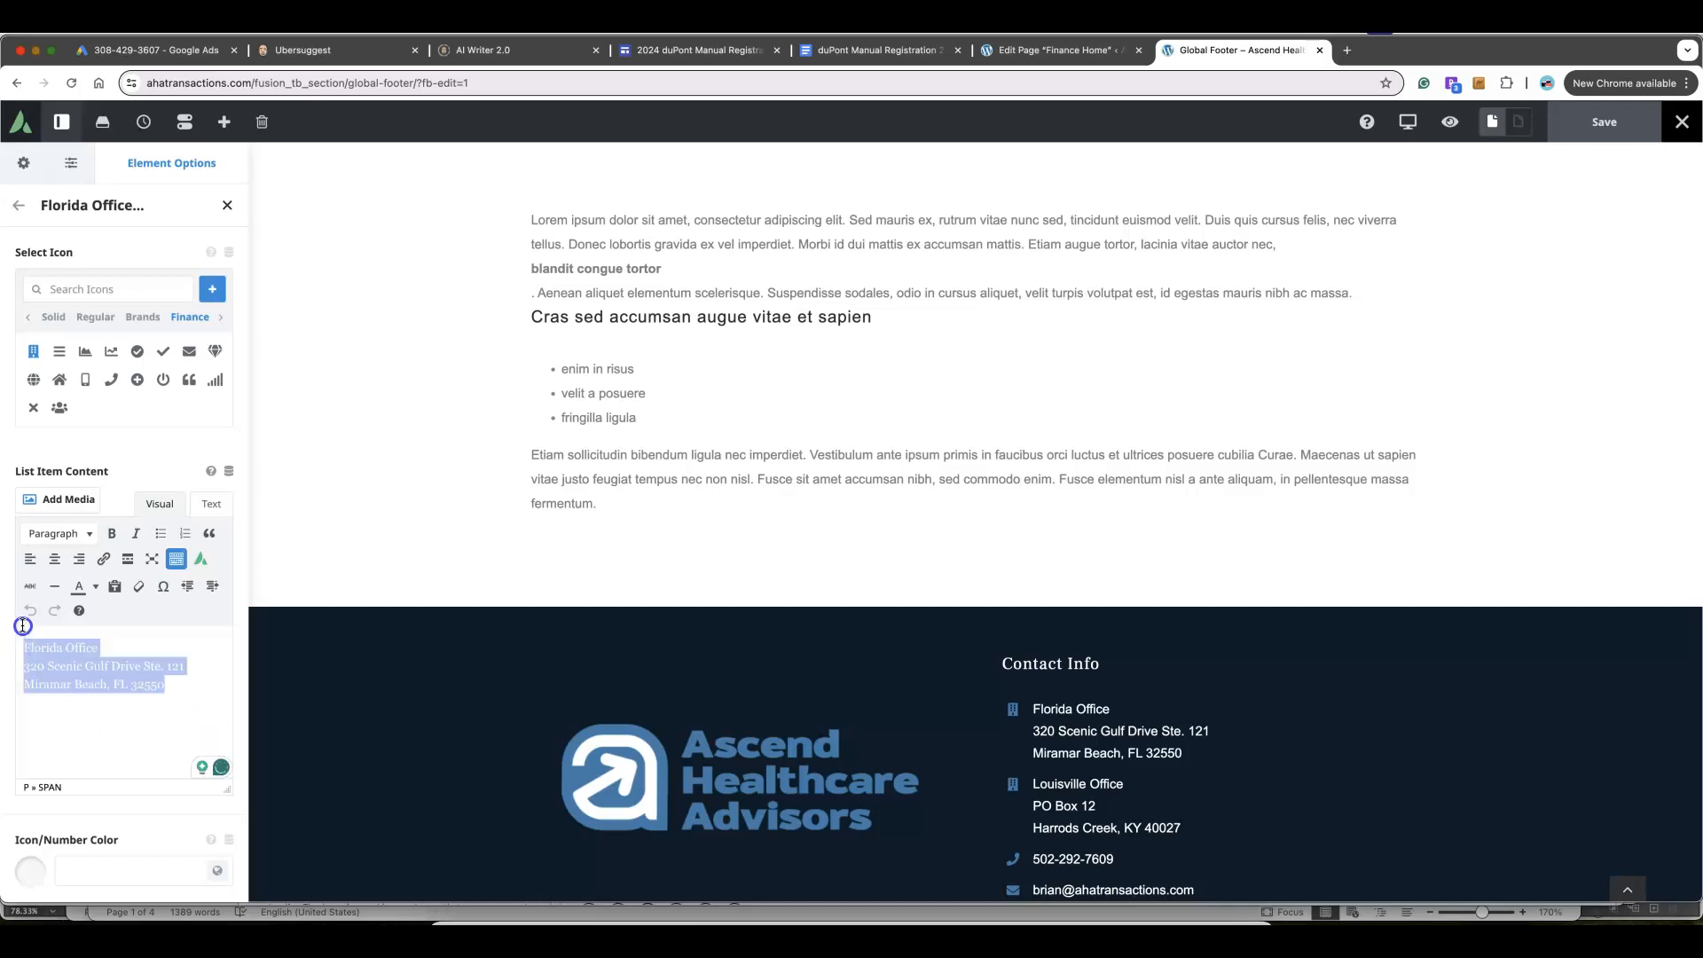
click(78, 588)
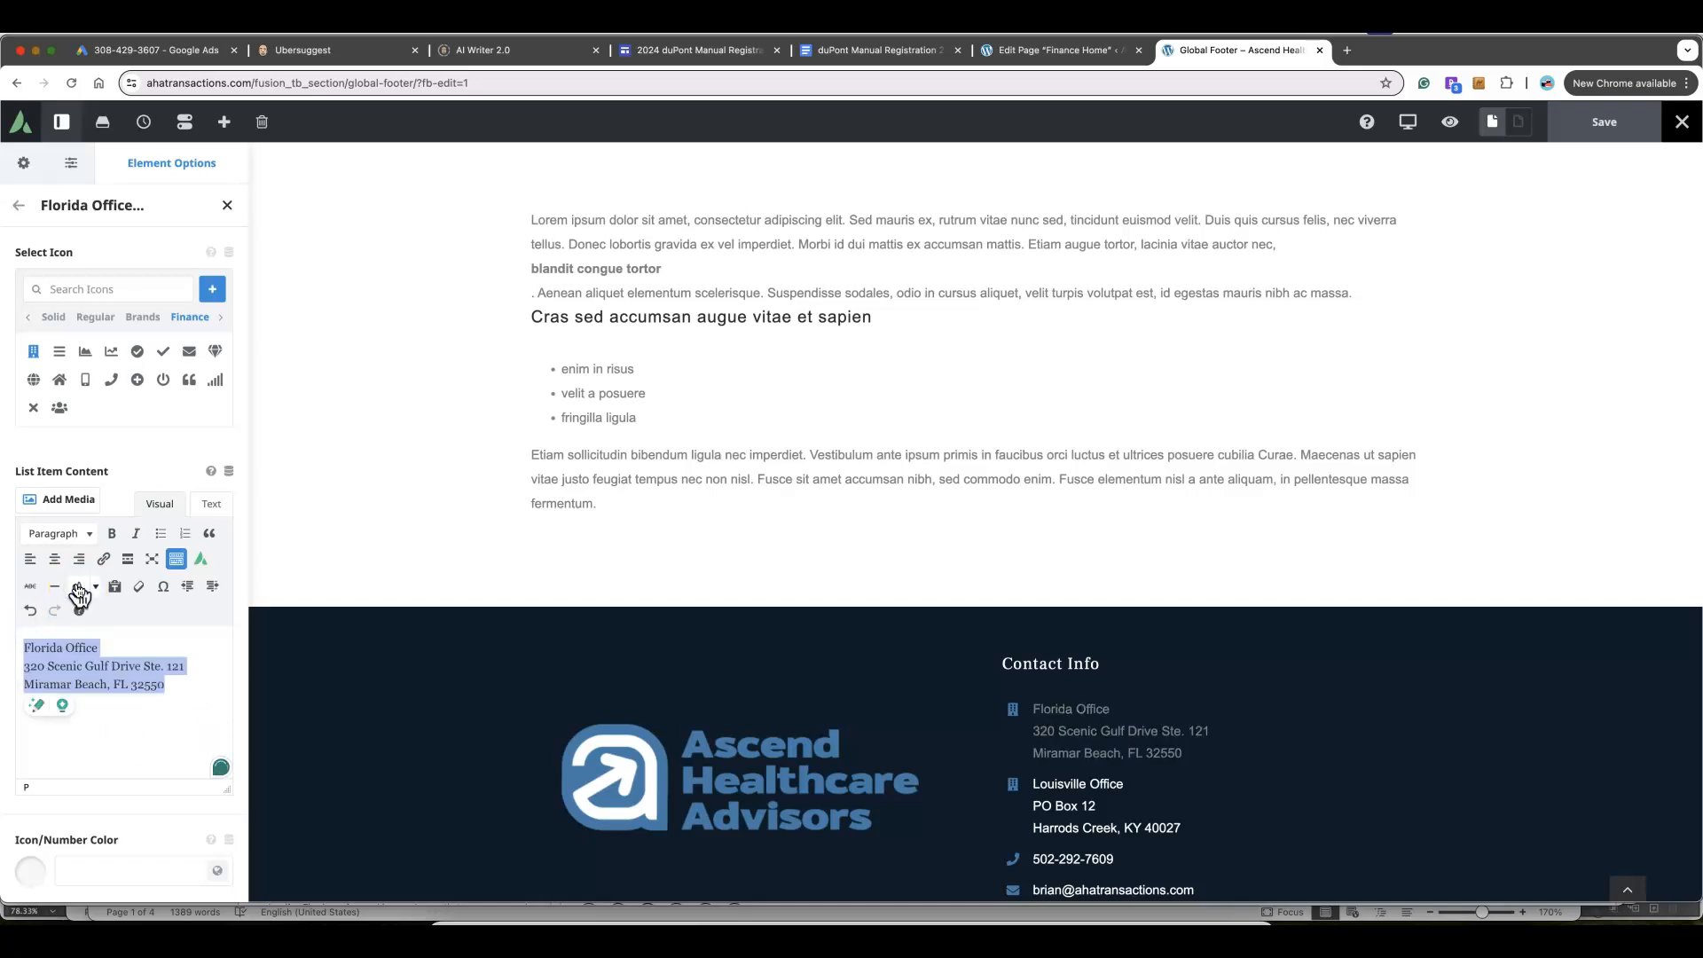
click(95, 586)
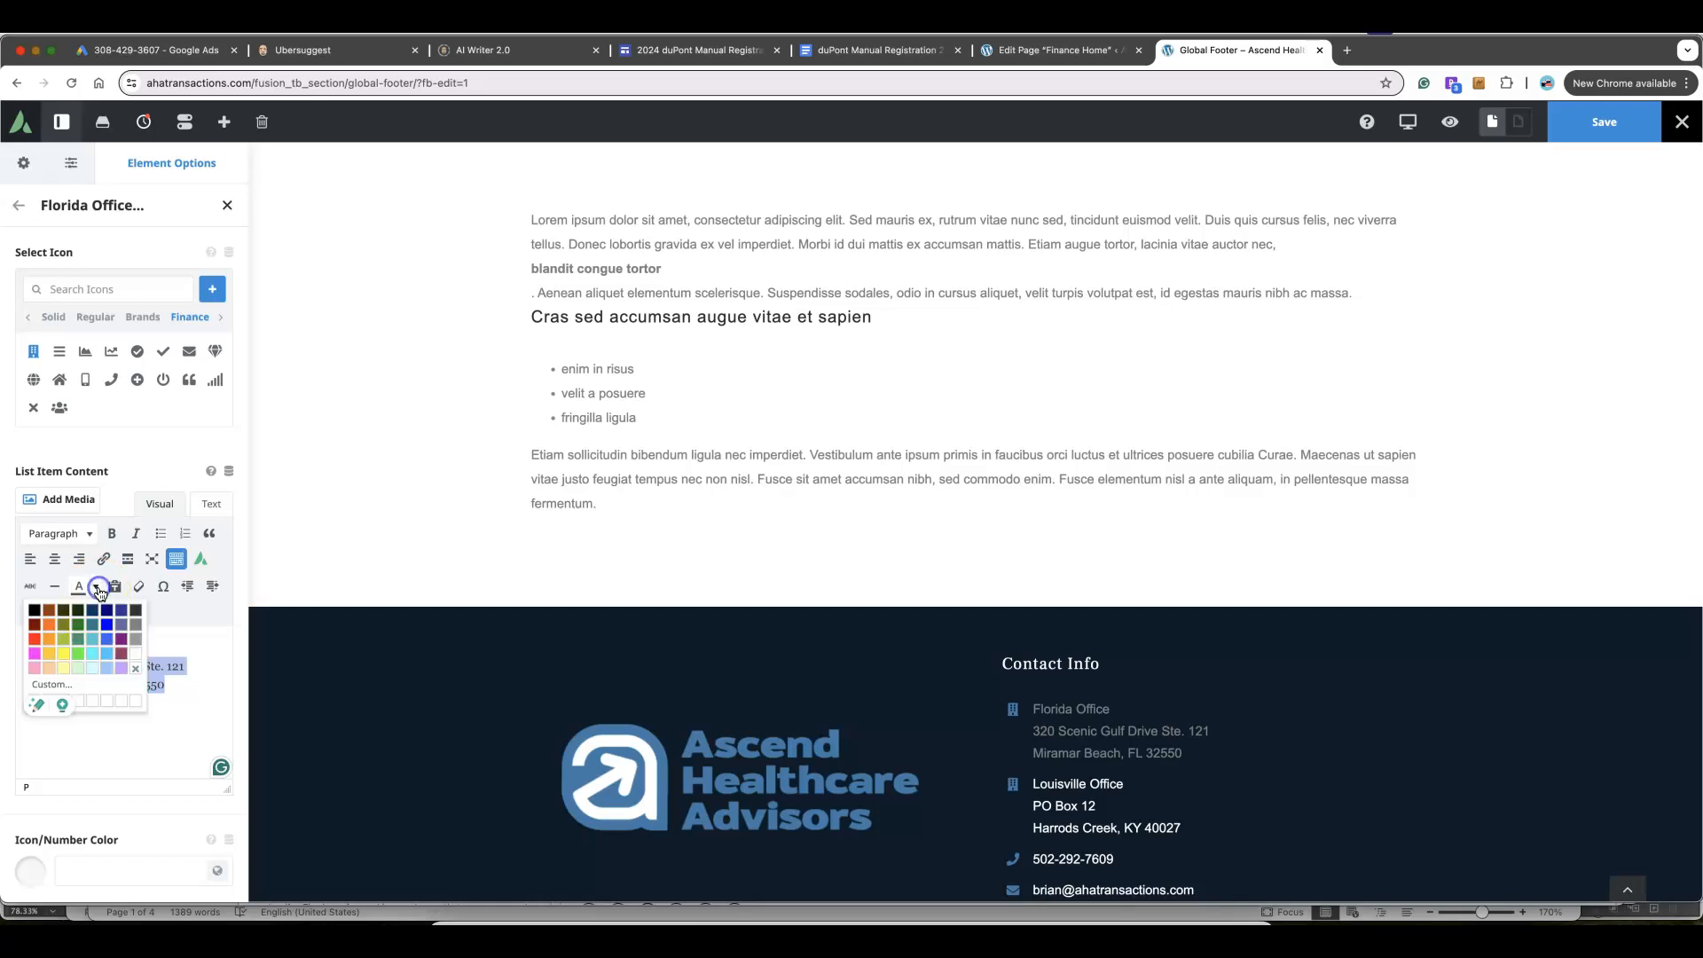
click(138, 661)
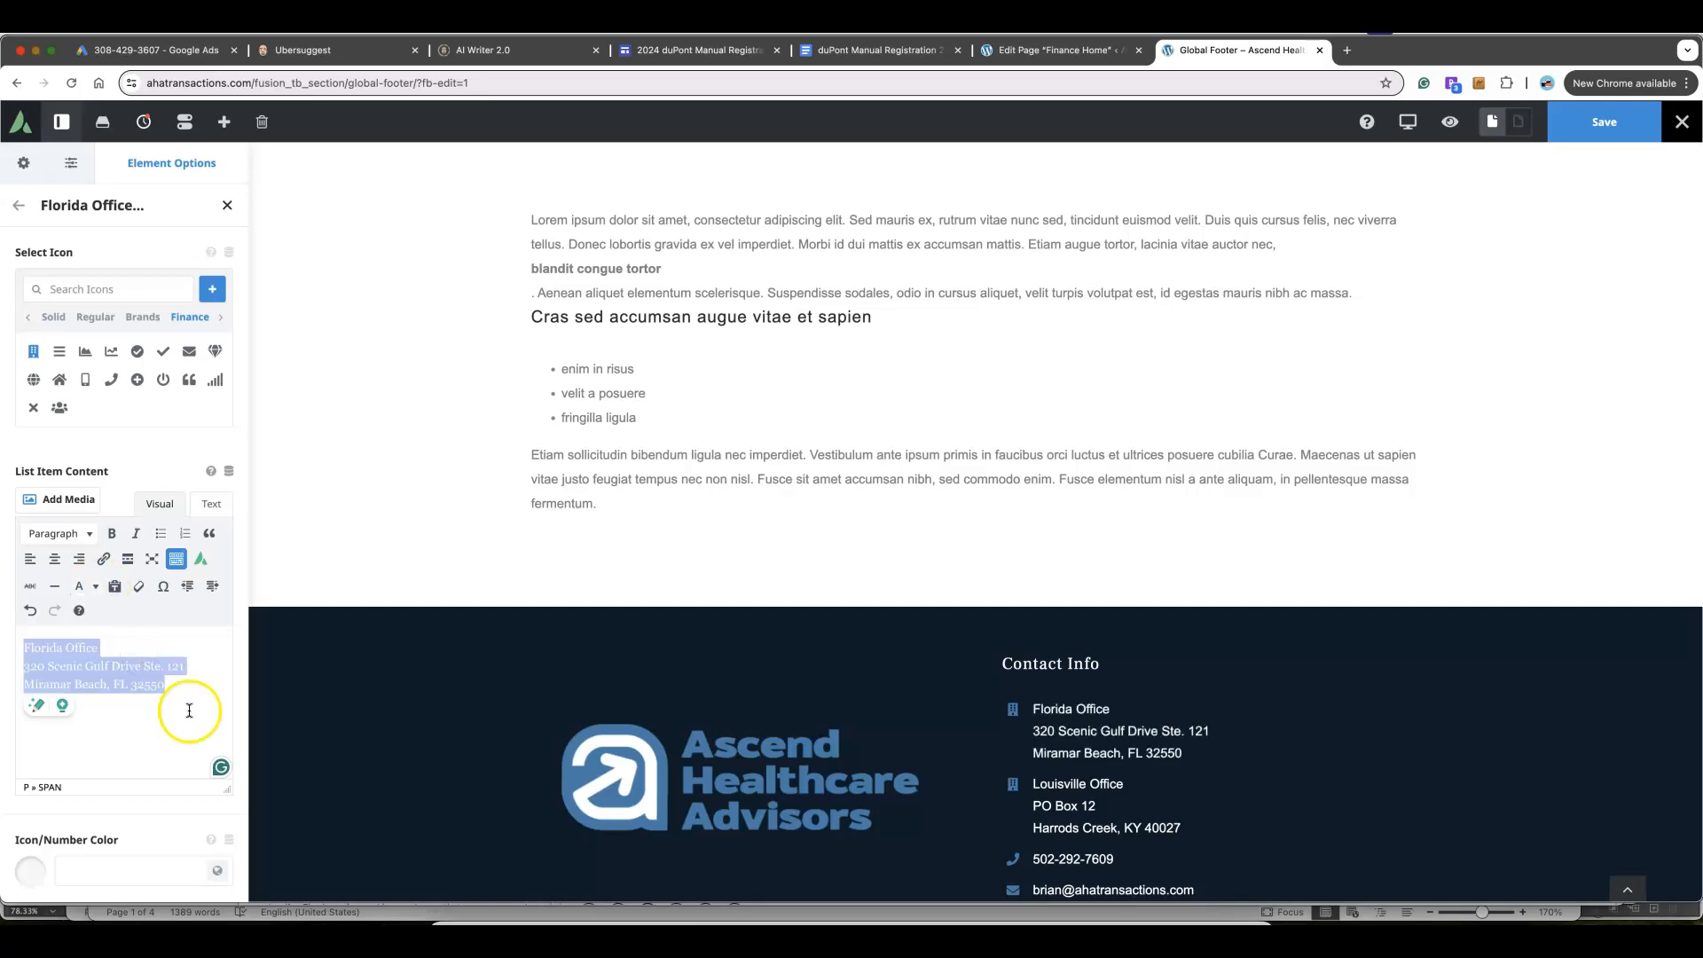
click(1610, 128)
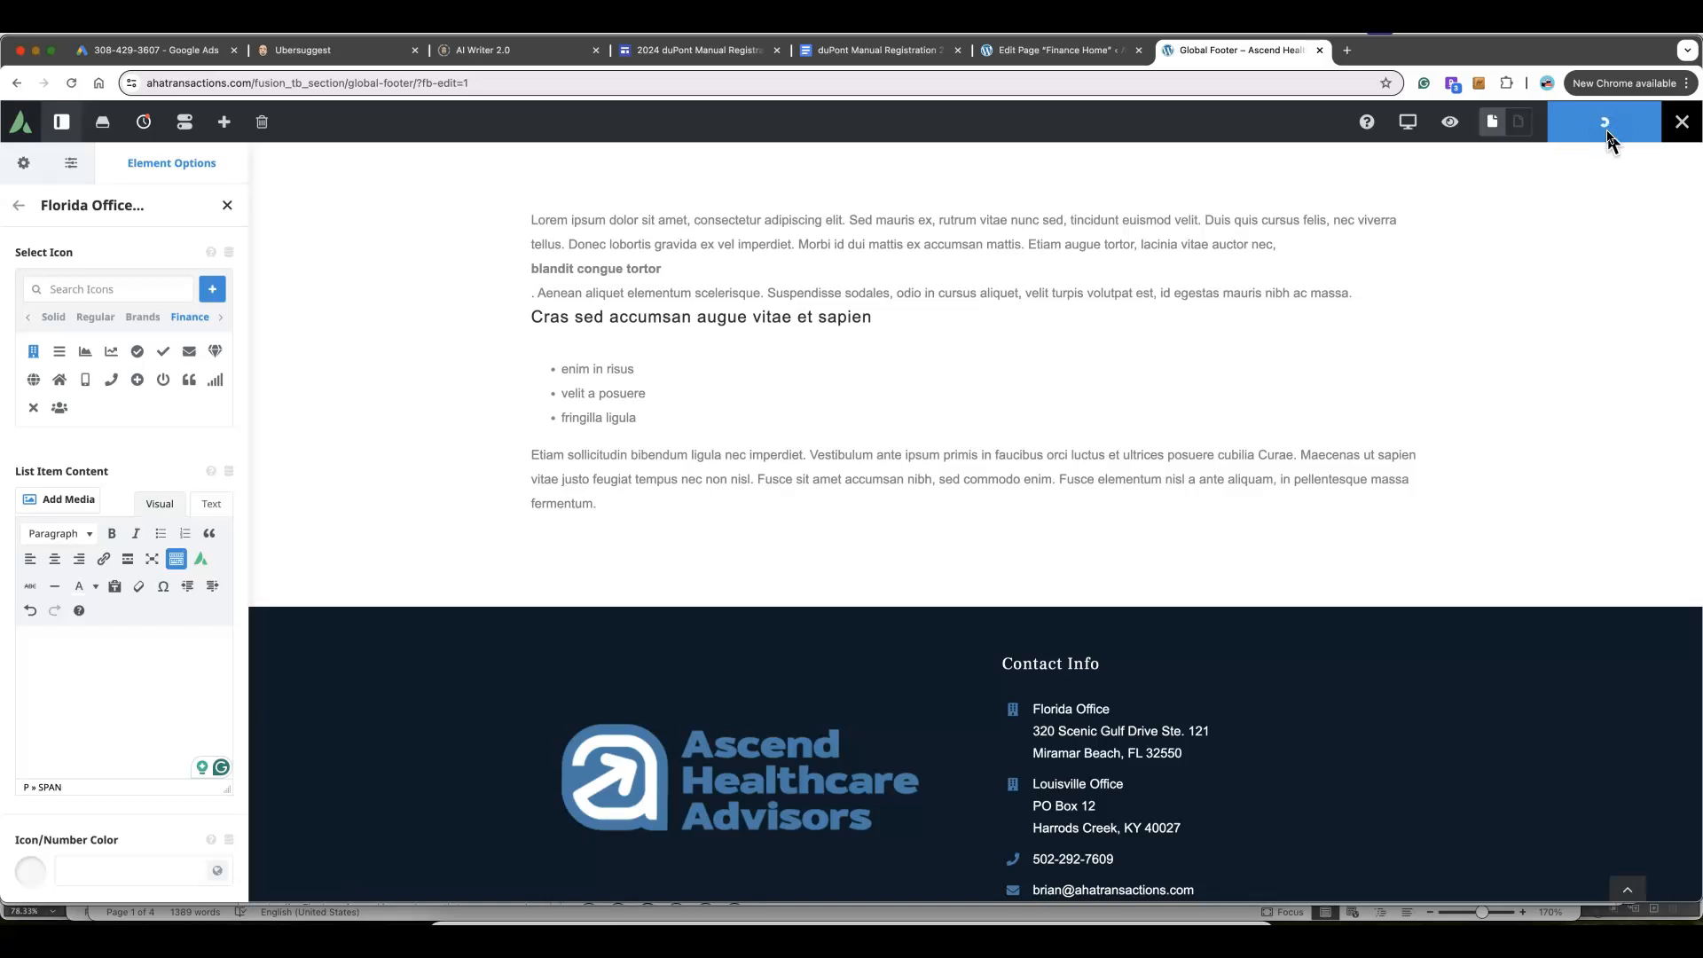
Exit the footer editor, look over the live homepage, and live-edit the Contact page
click(1650, 157)
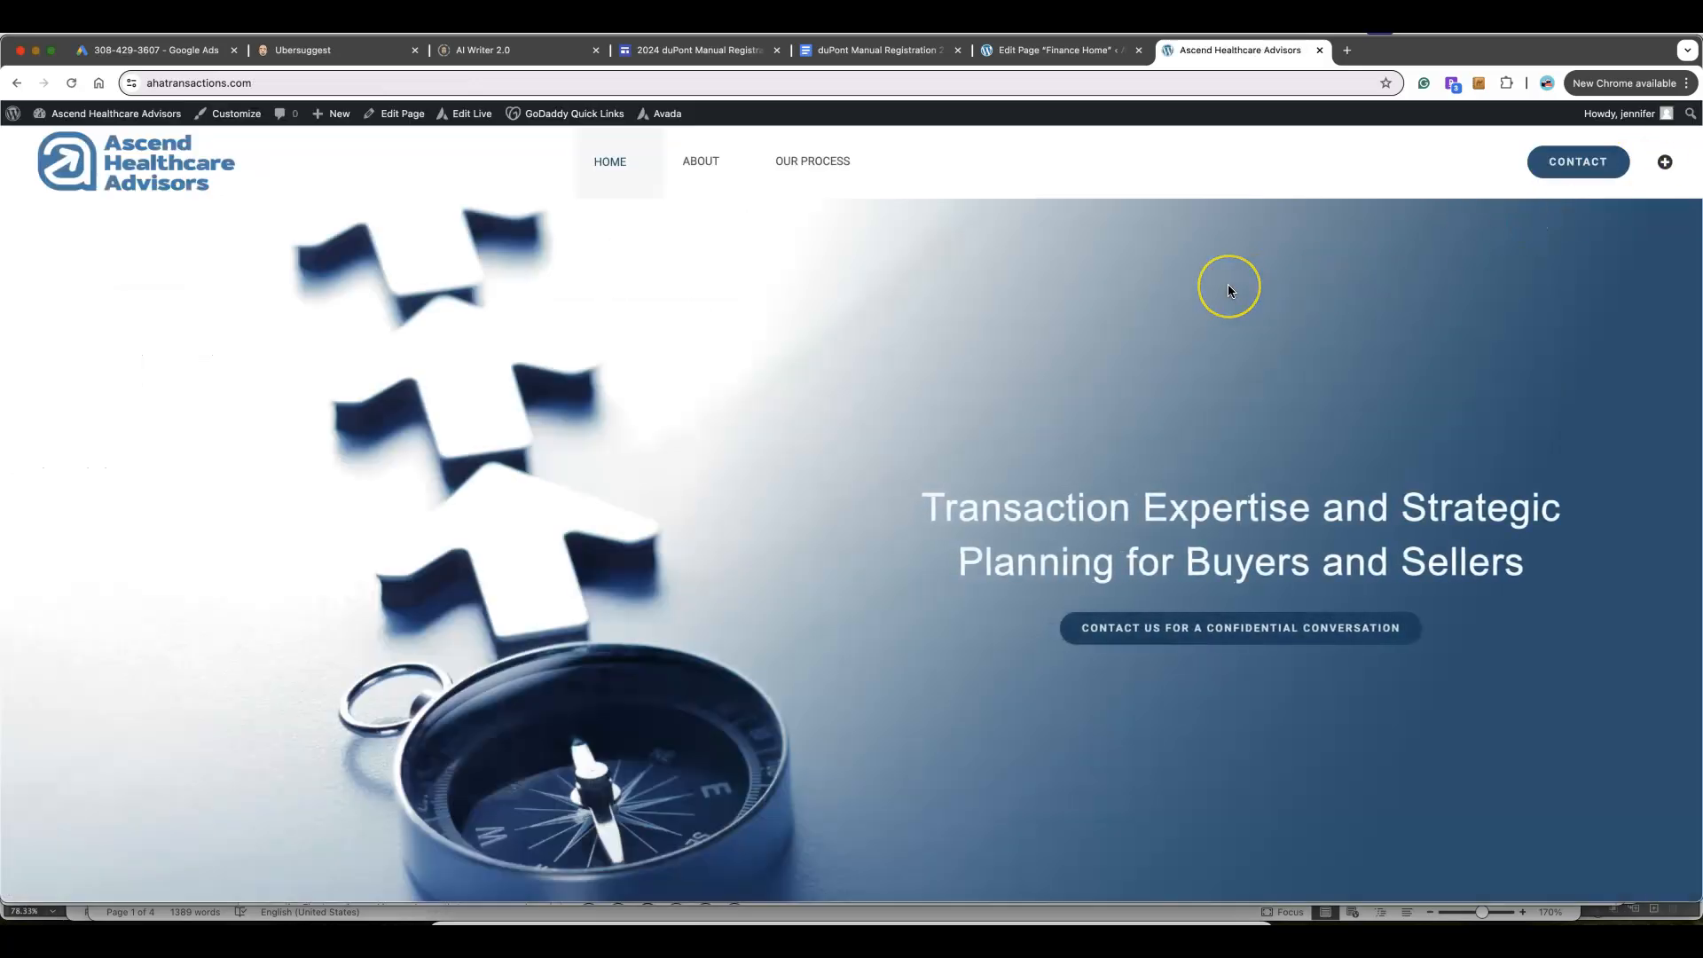
scroll(1228, 284, down, 5)
scroll(1228, 283, down, 5)
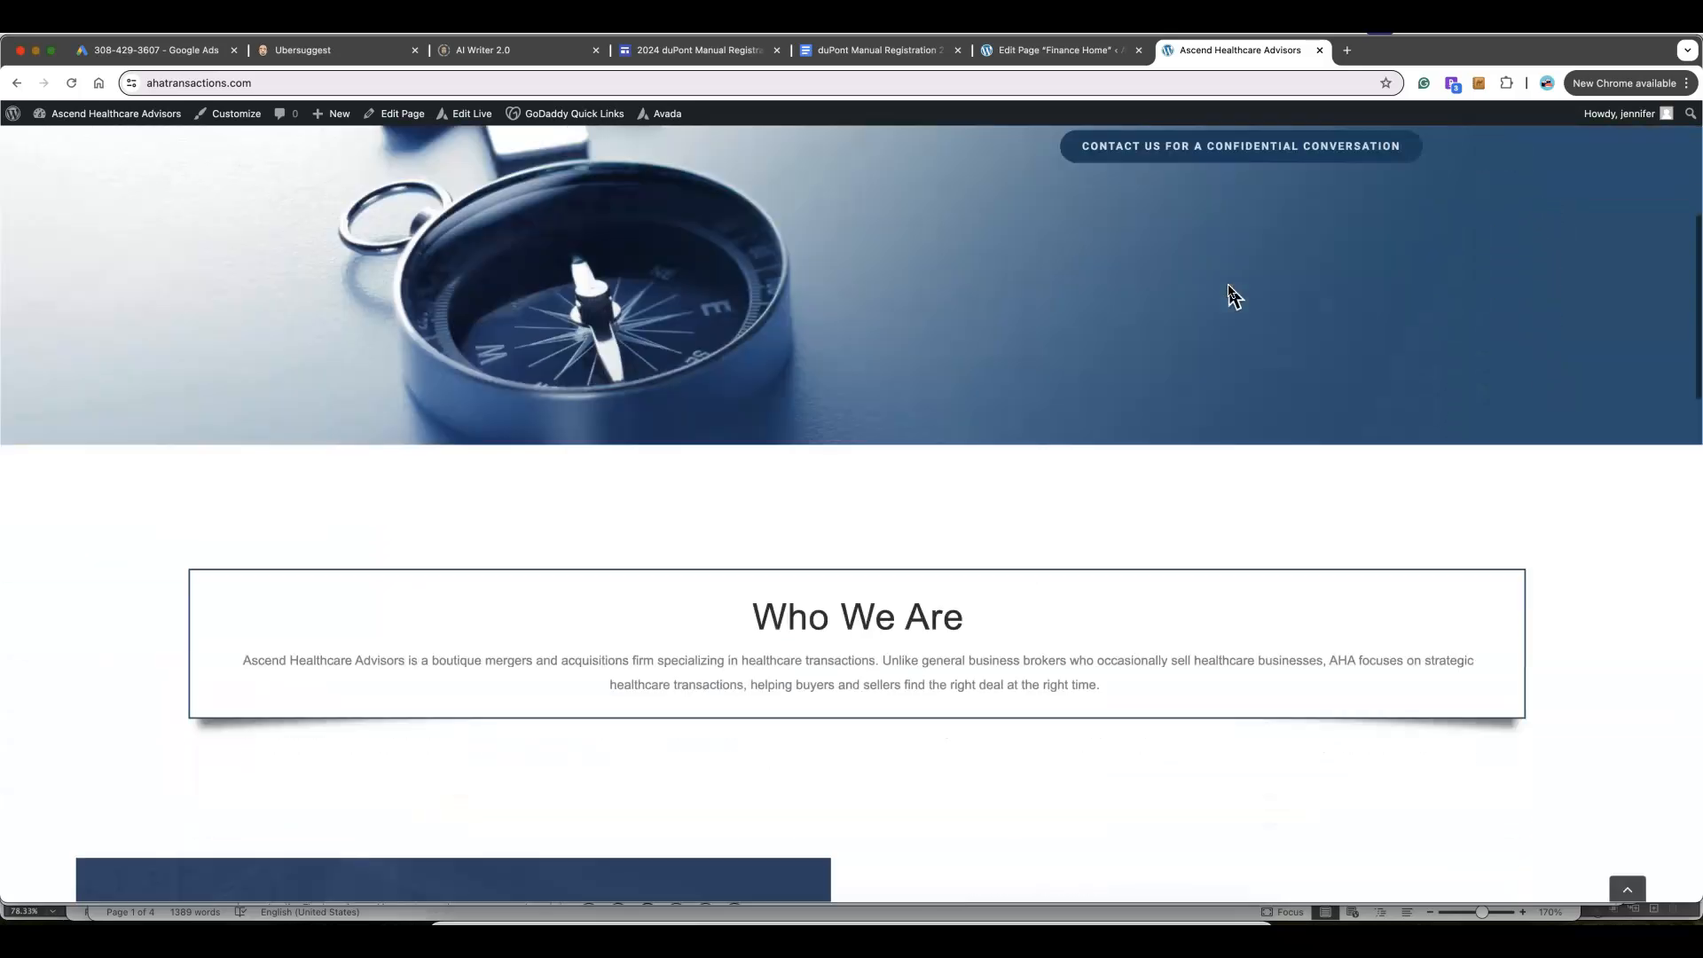
scroll(1233, 293, up, 10)
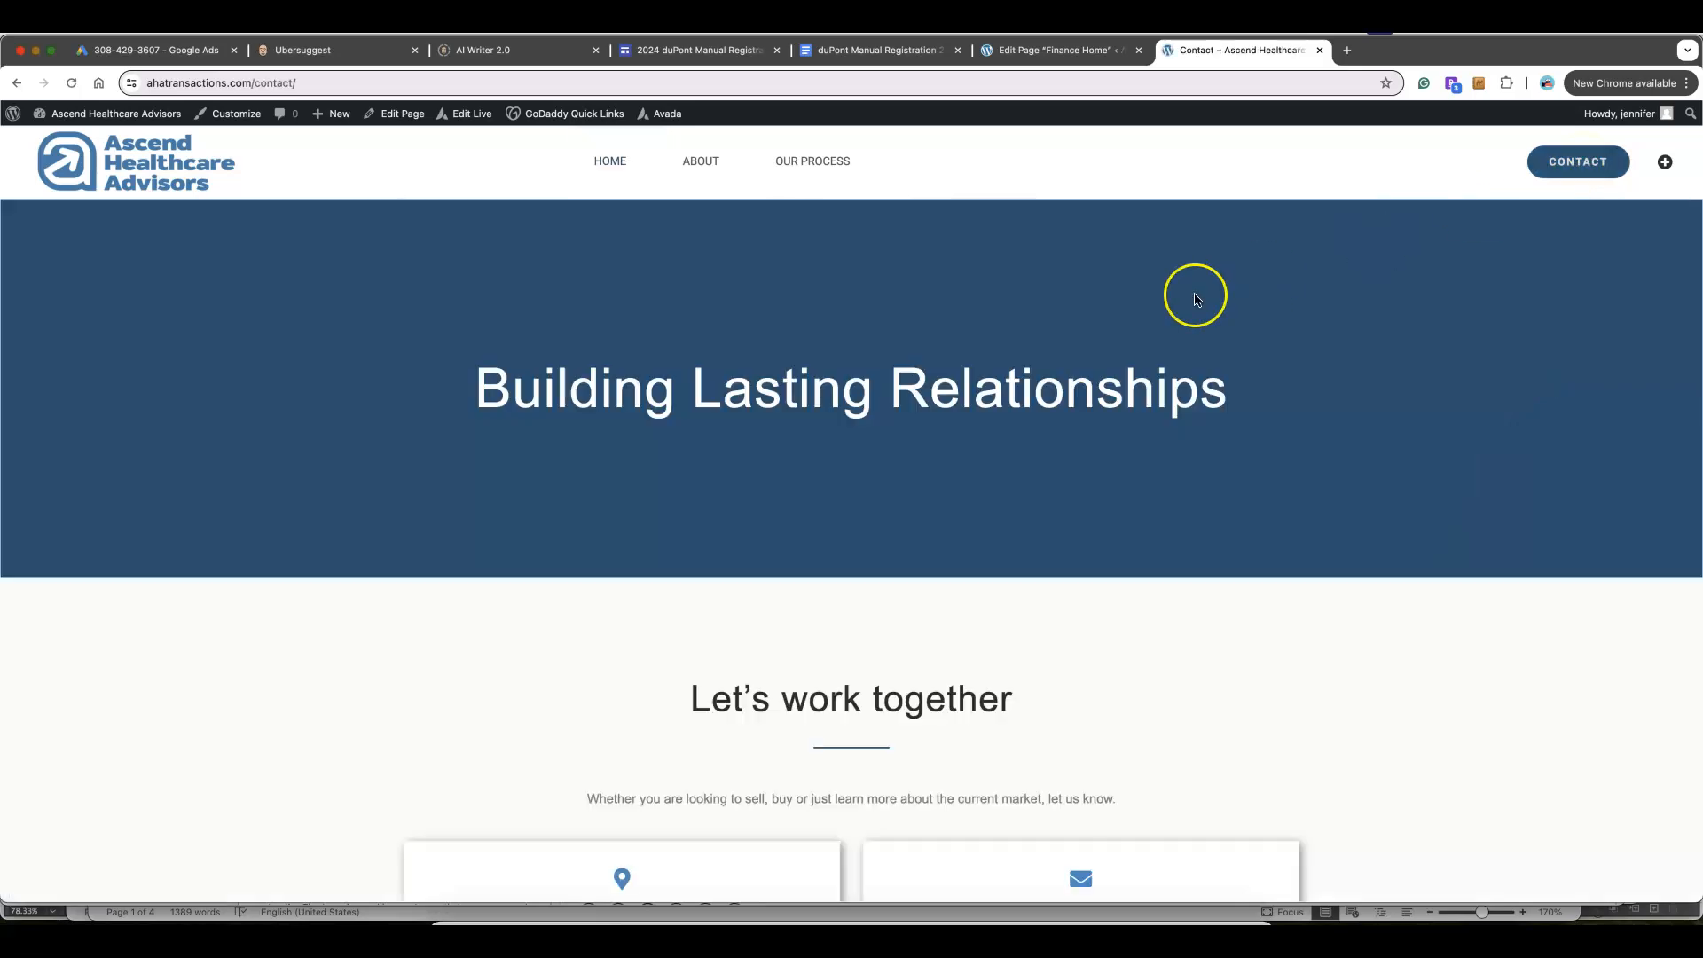
scroll(1197, 301, down, 7)
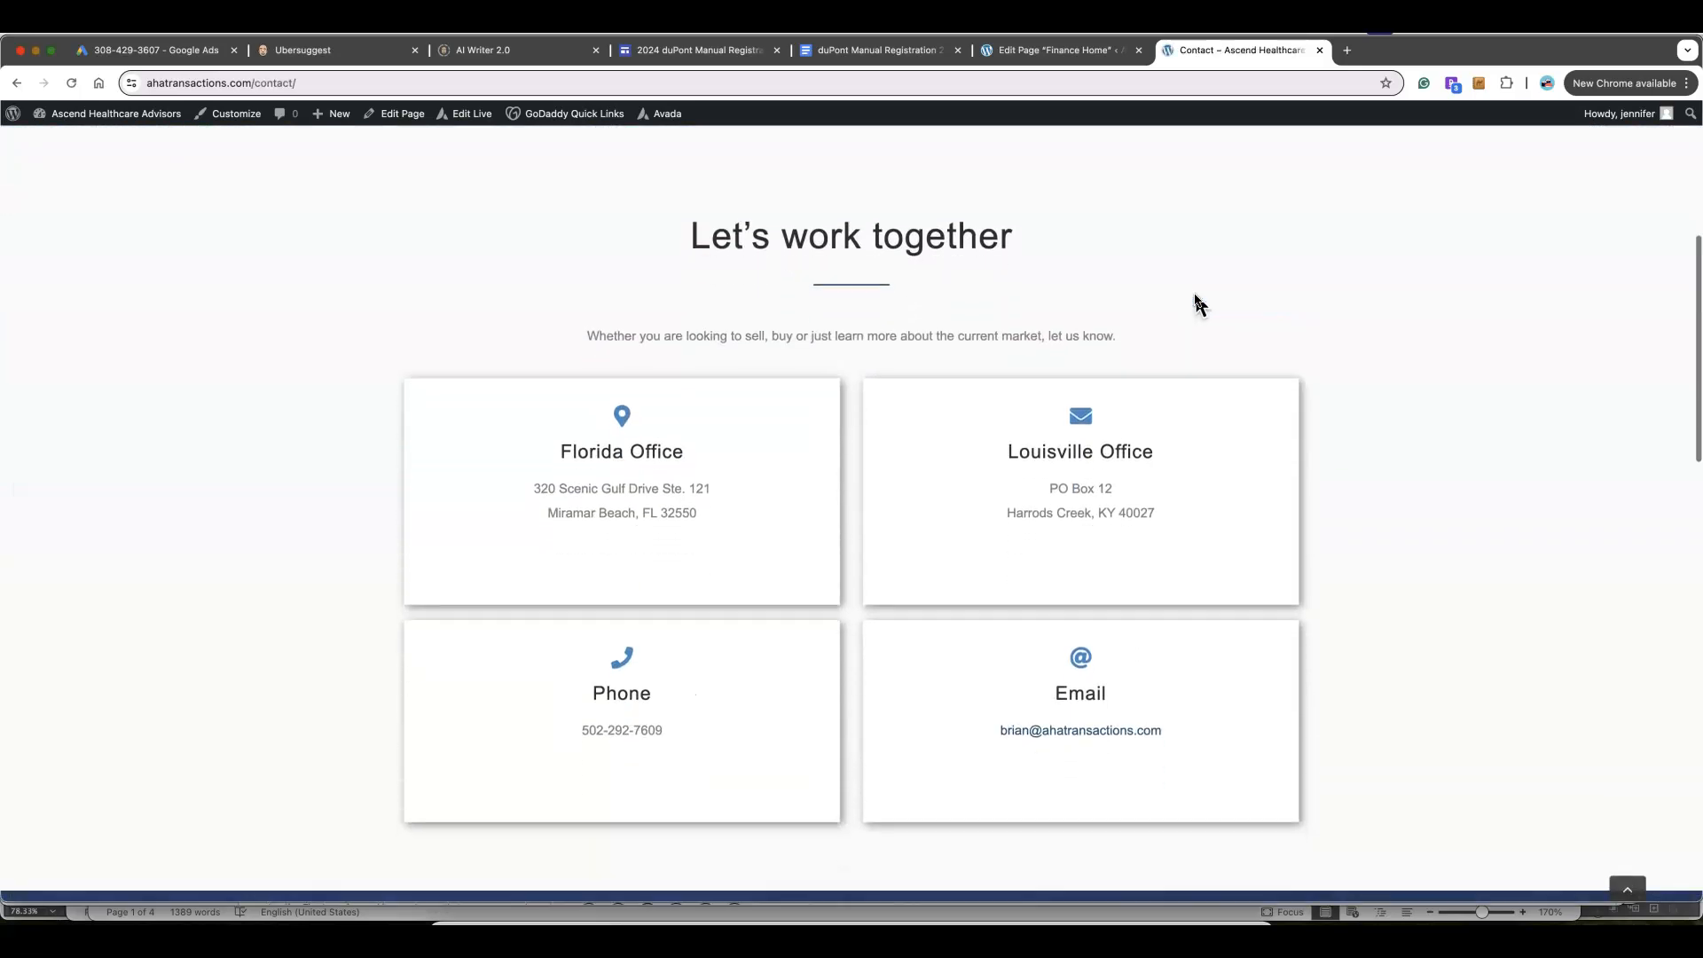
click(480, 122)
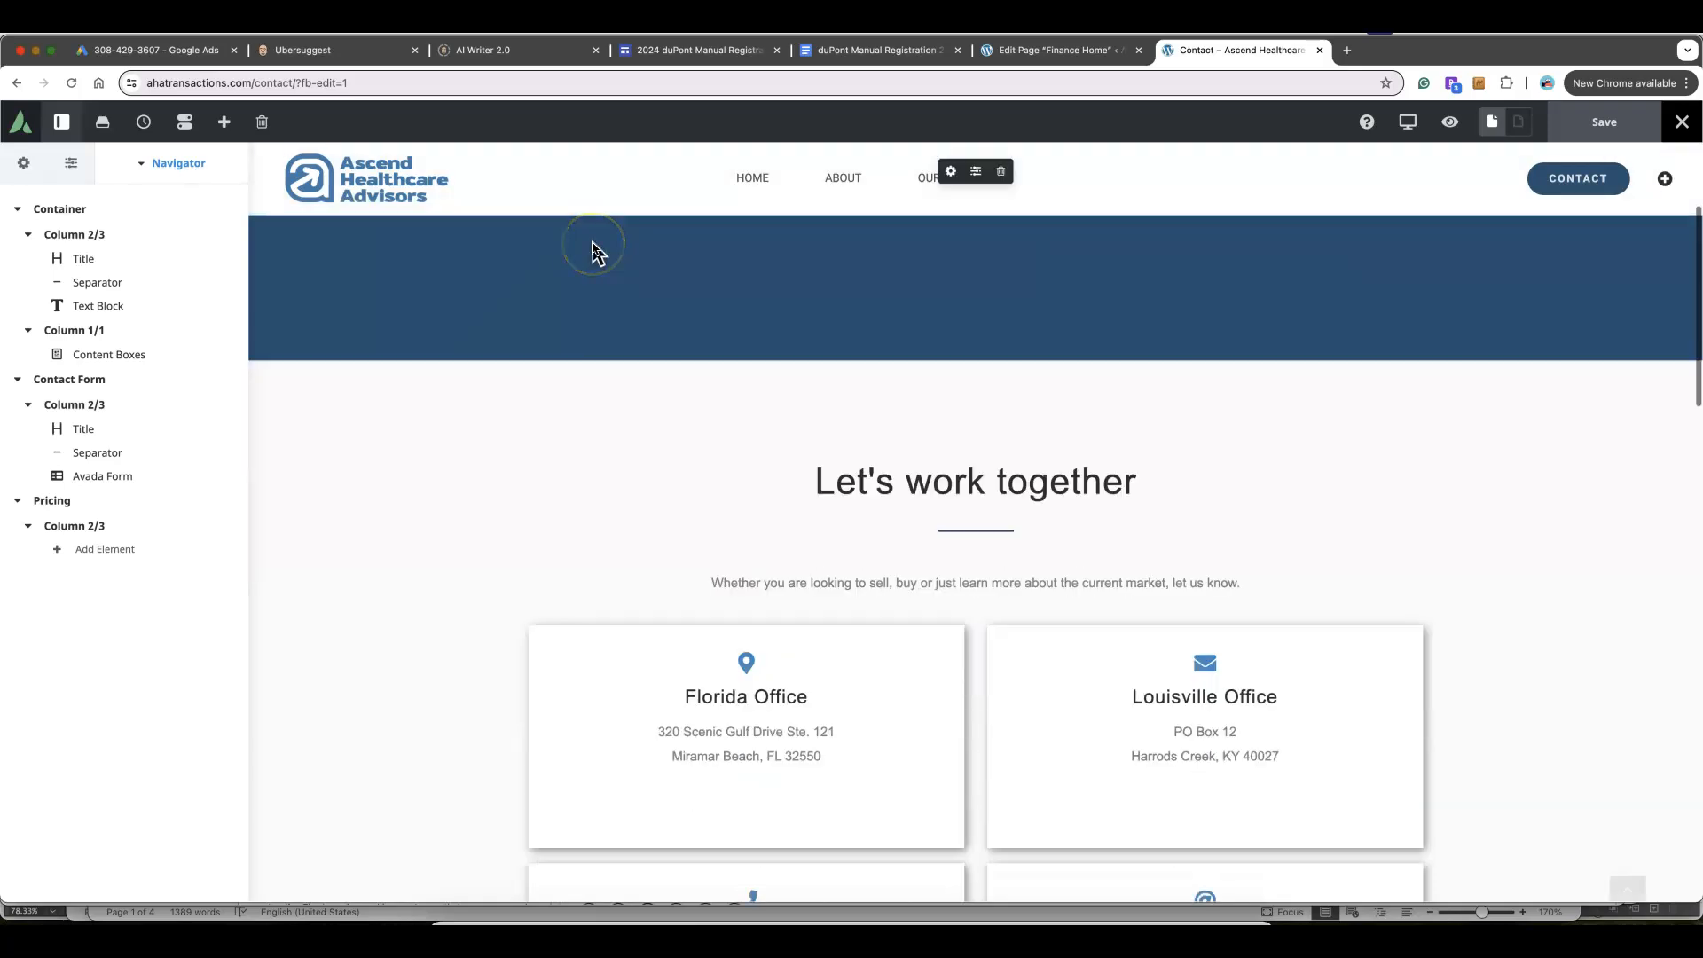
Open the Contact page's Florida Office content box and select its full address text
scroll(757, 540, down, 2)
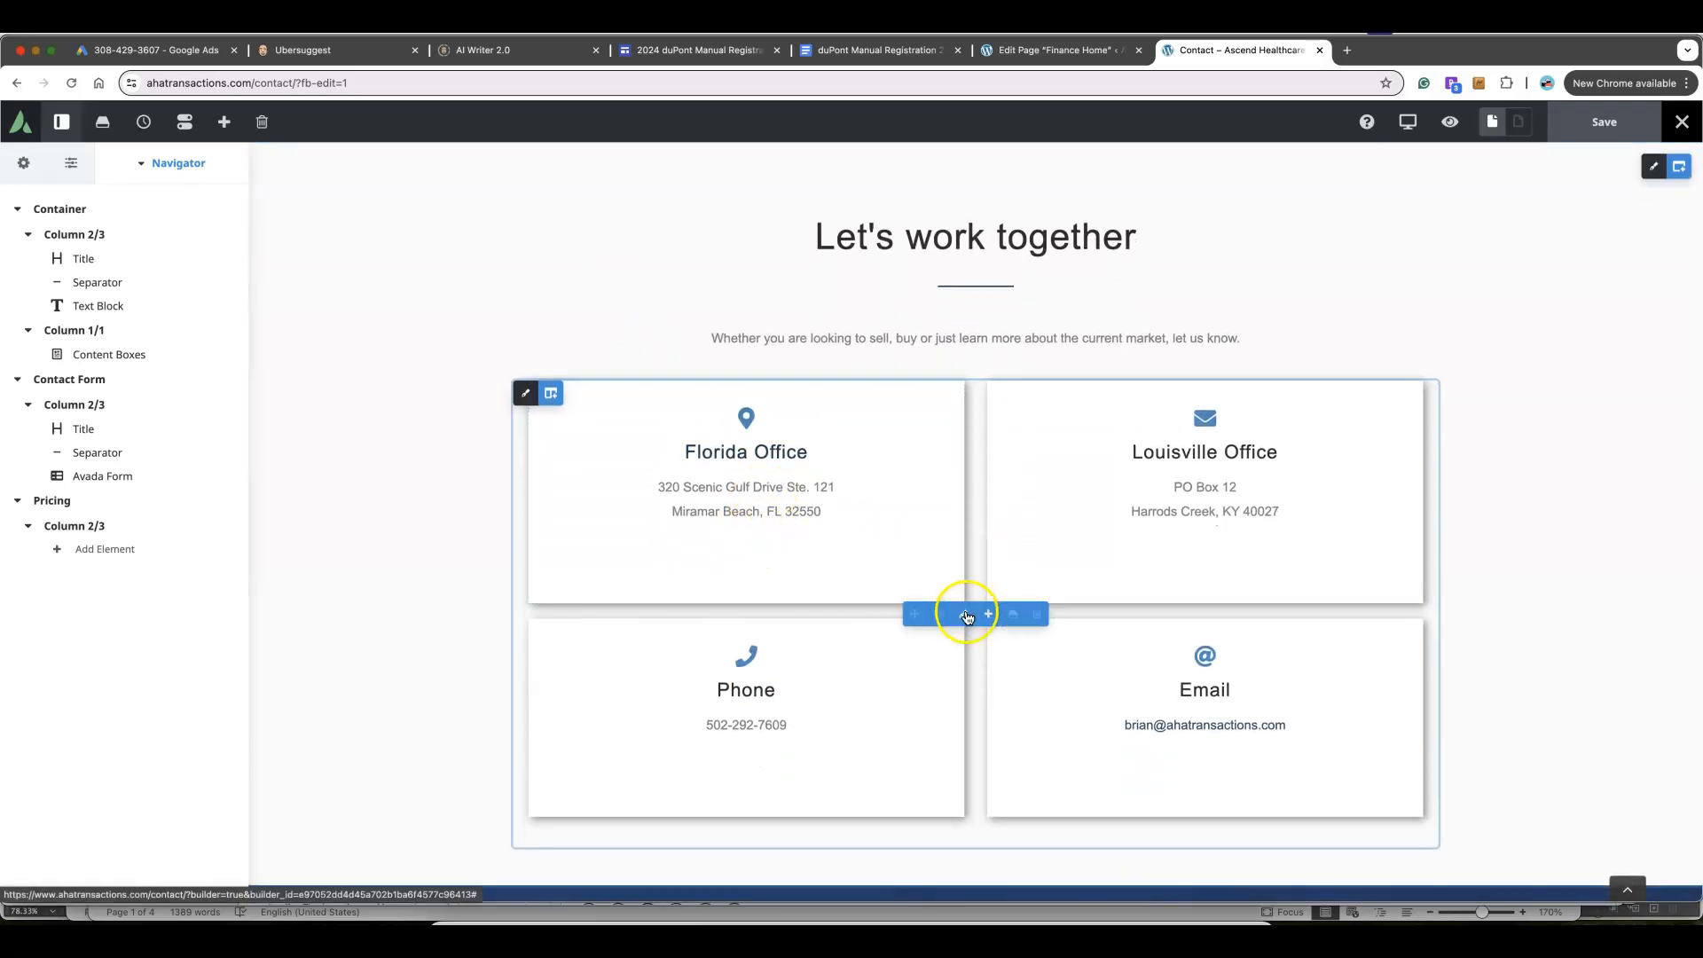
click(967, 614)
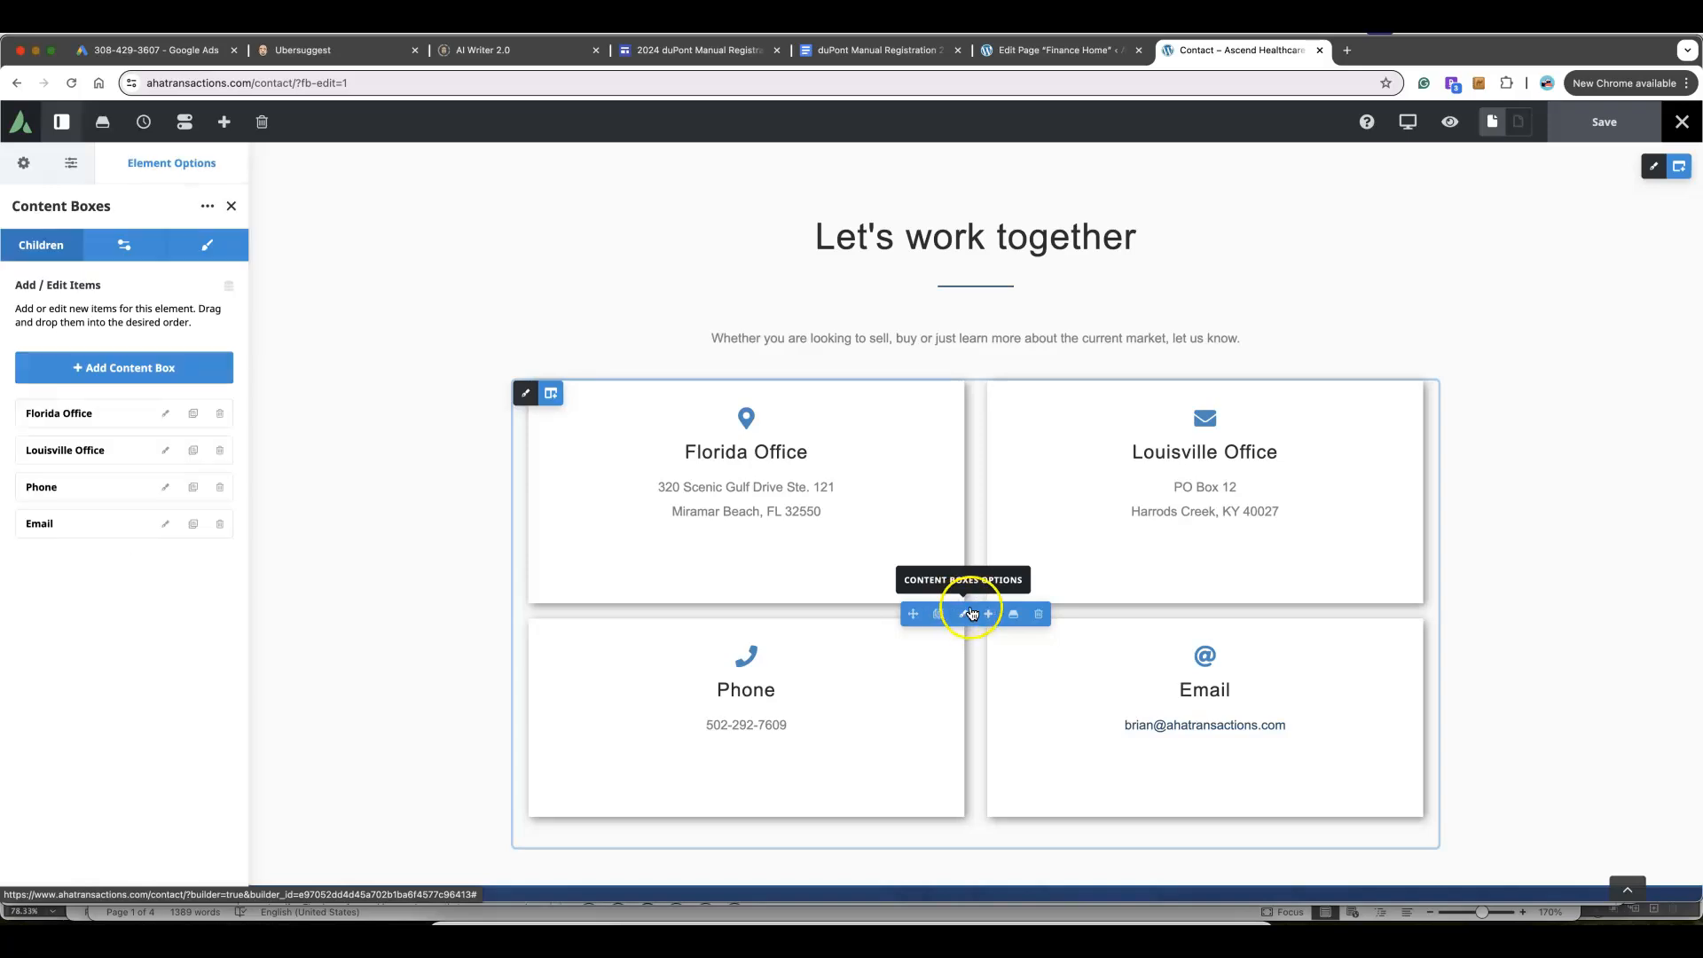
click(165, 414)
click(147, 721)
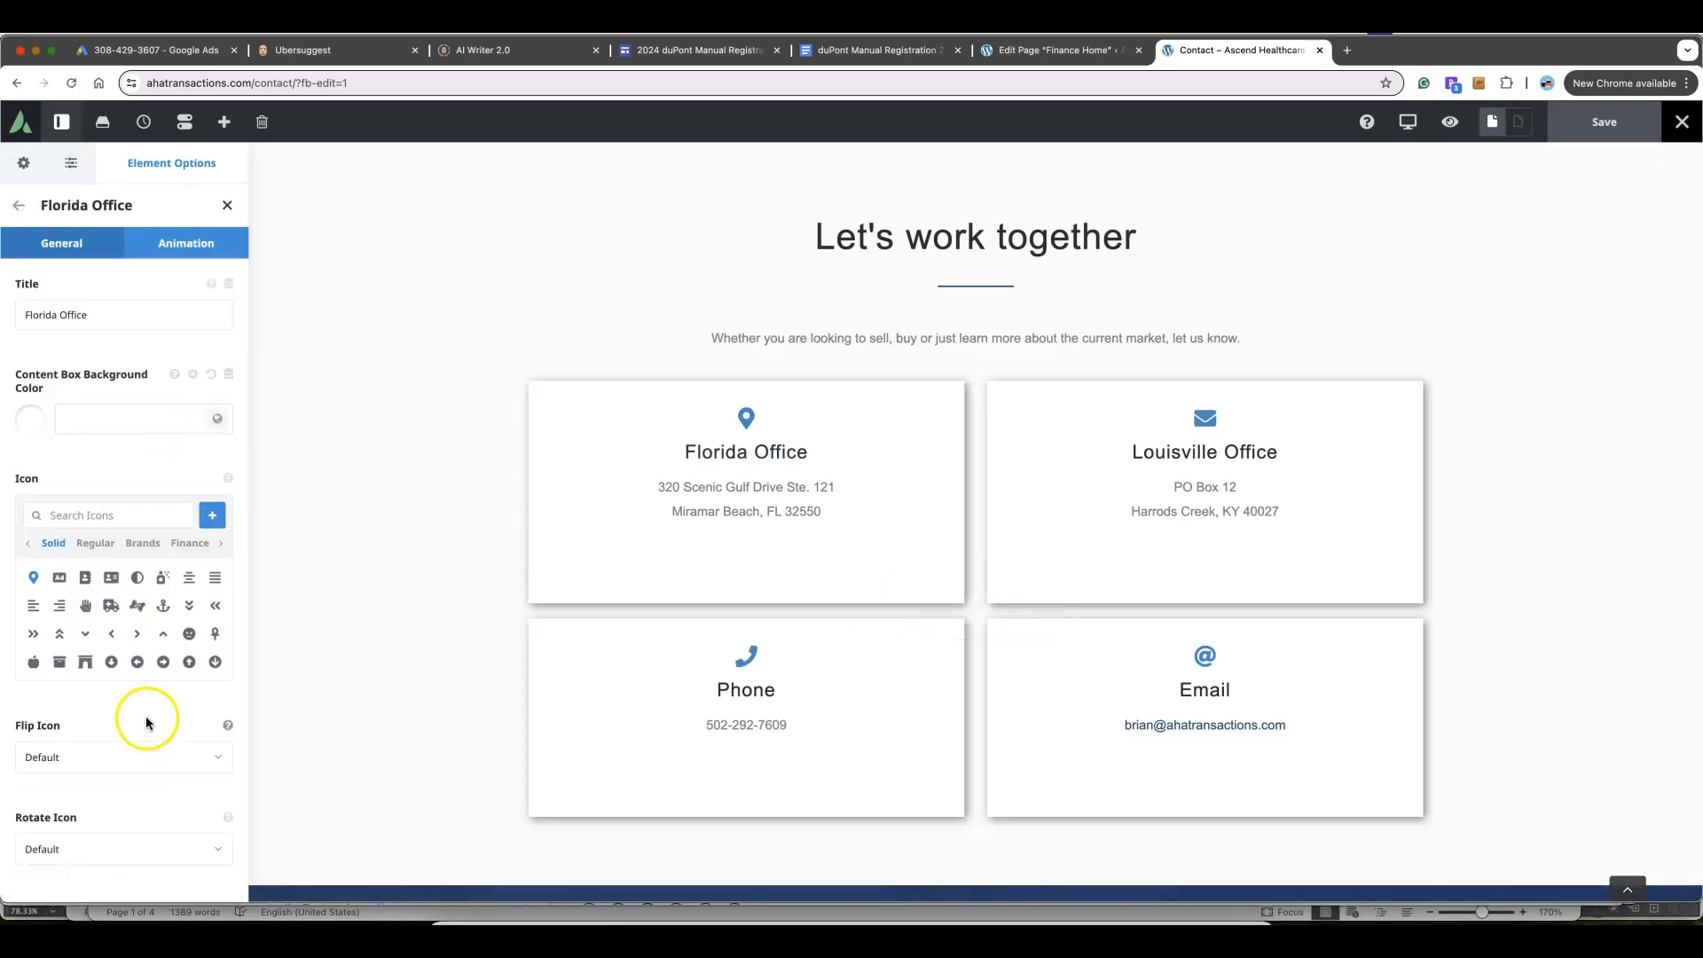
scroll(148, 725, down, 10)
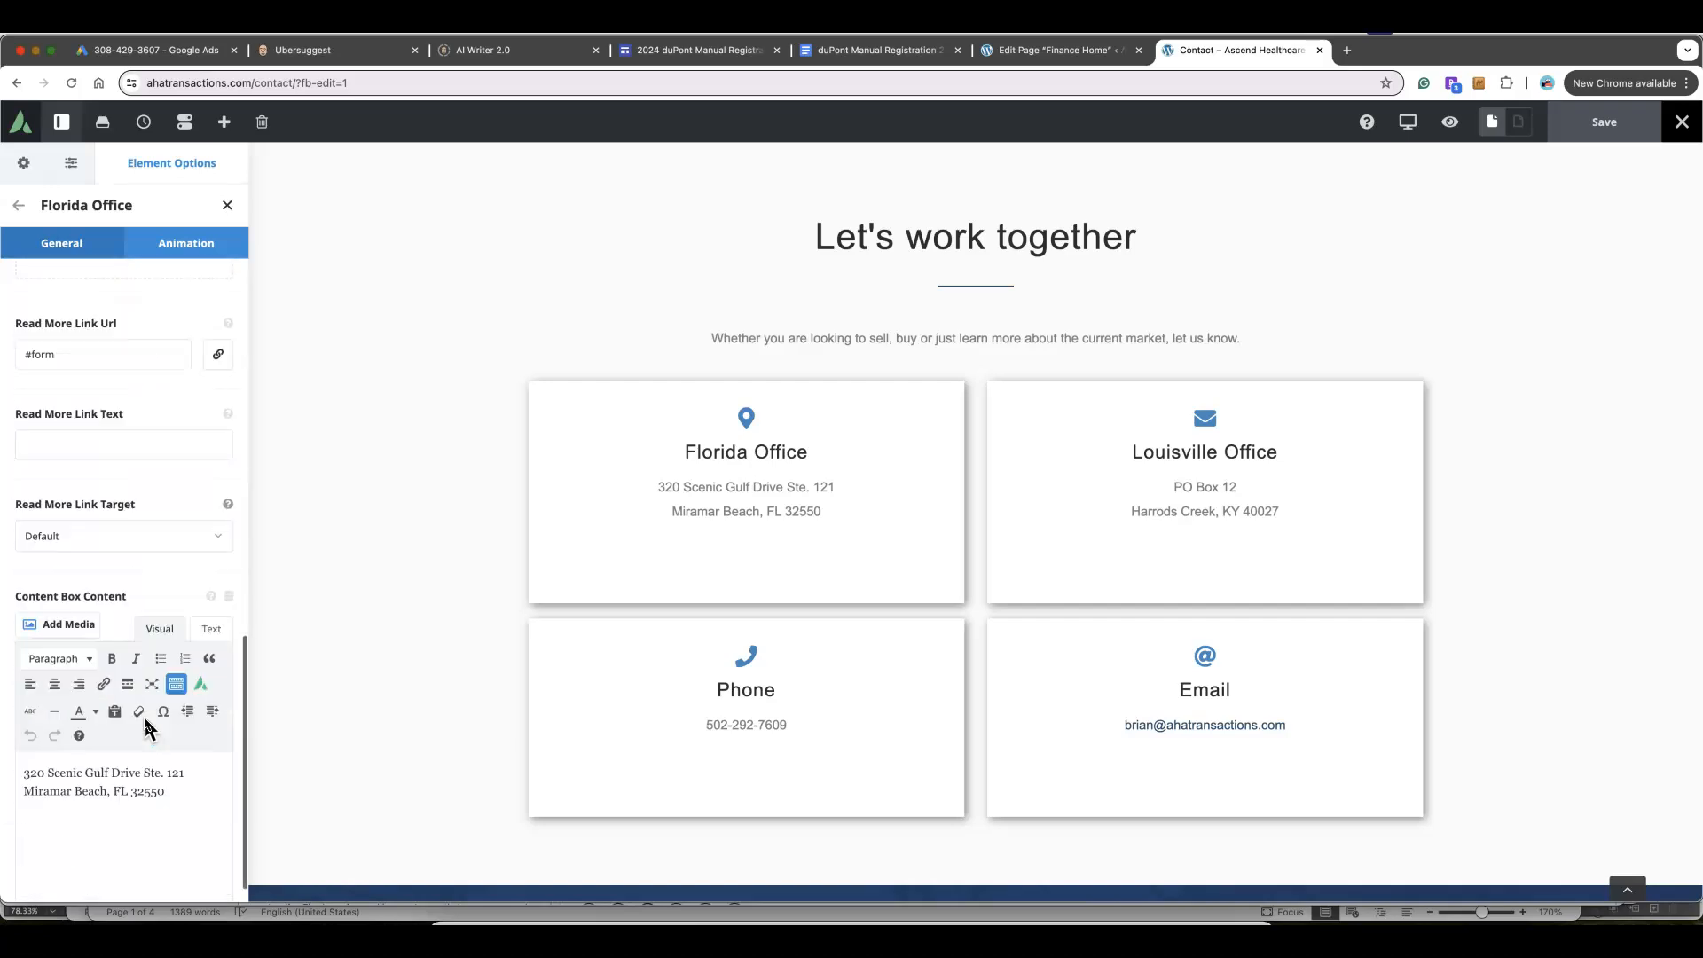
click(182, 759)
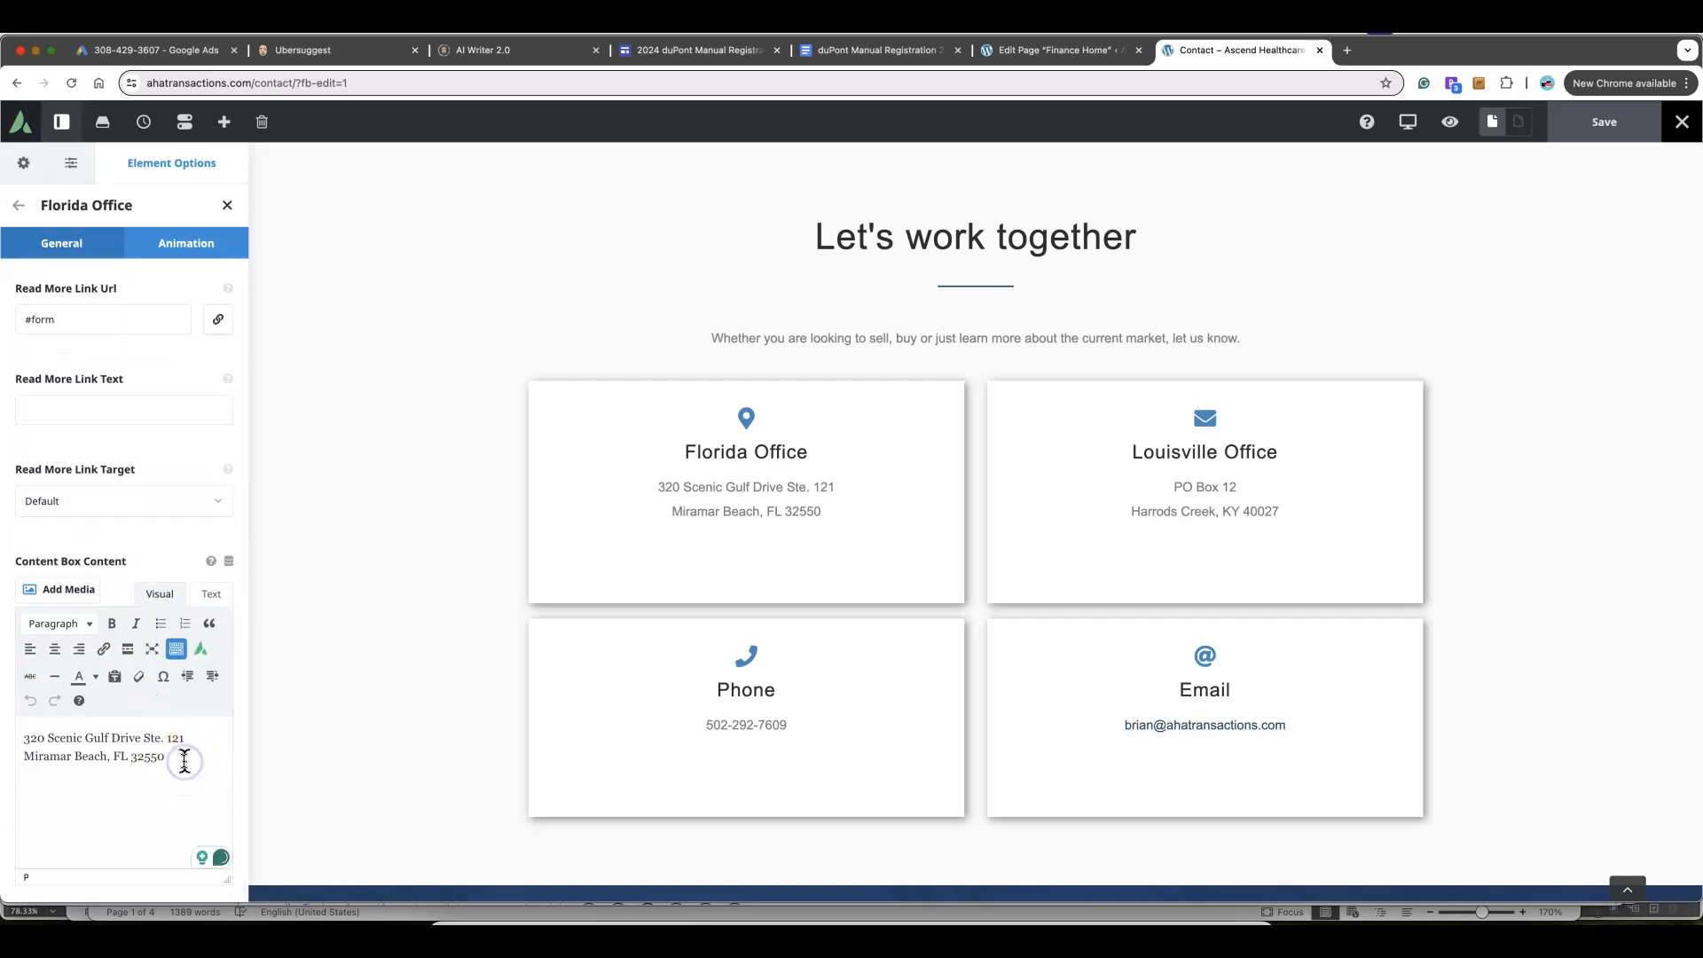
drag(182, 760, 7, 733)
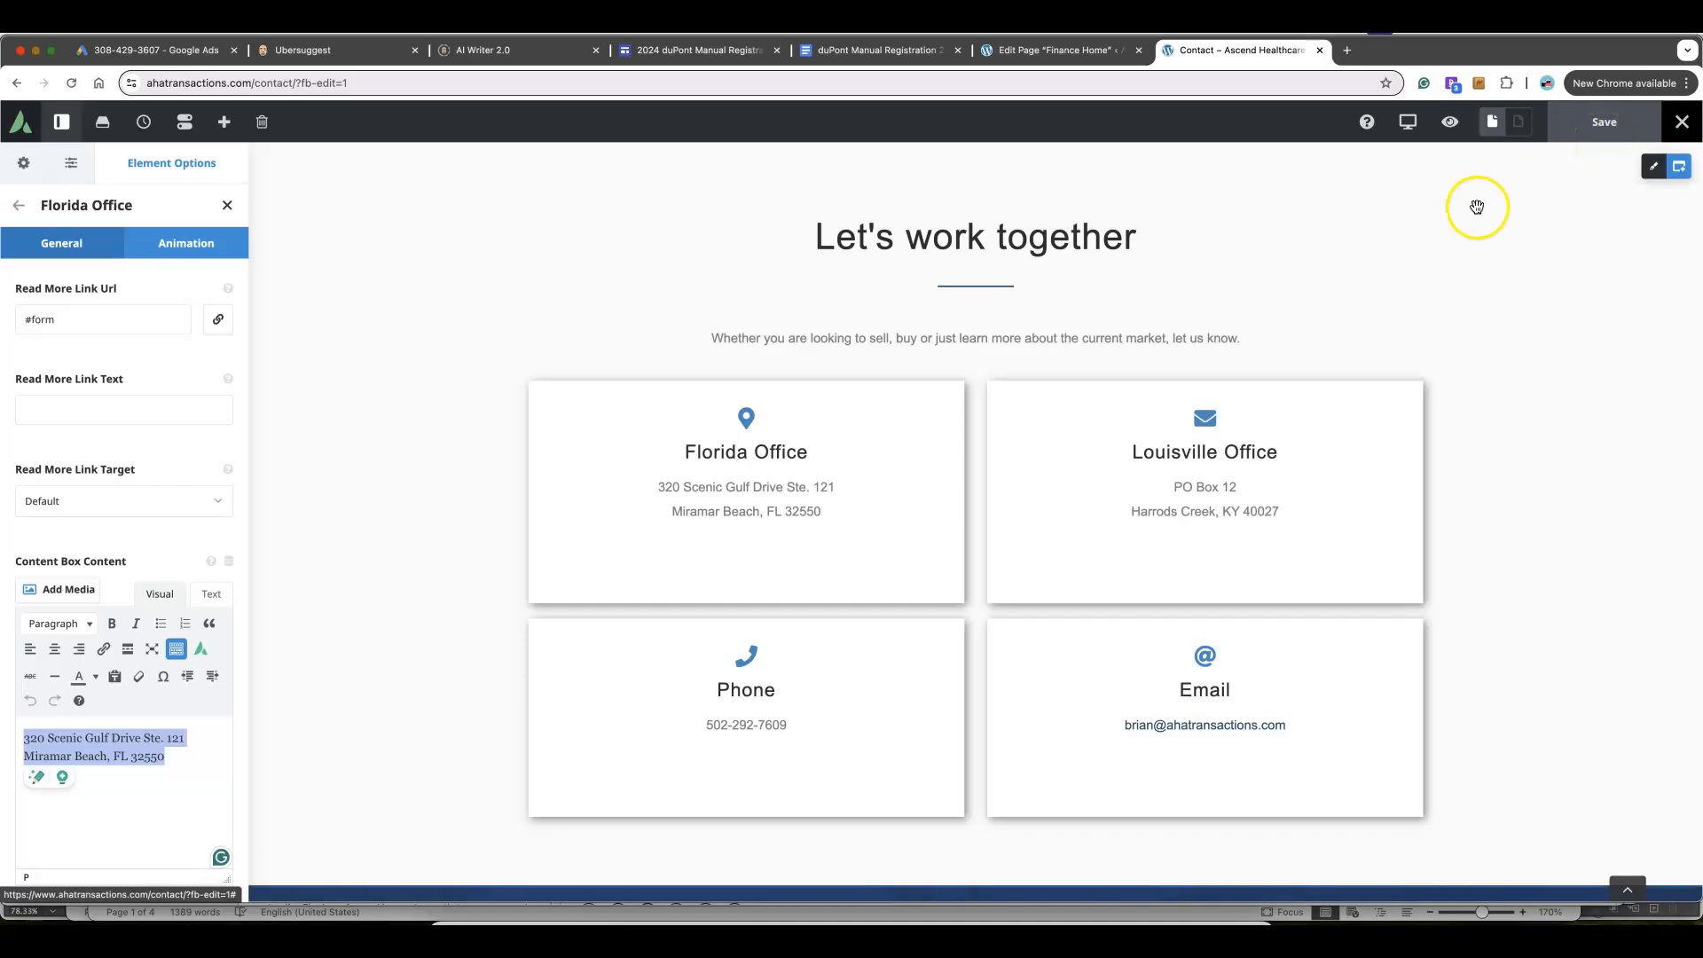
scroll(1419, 222, up, 6)
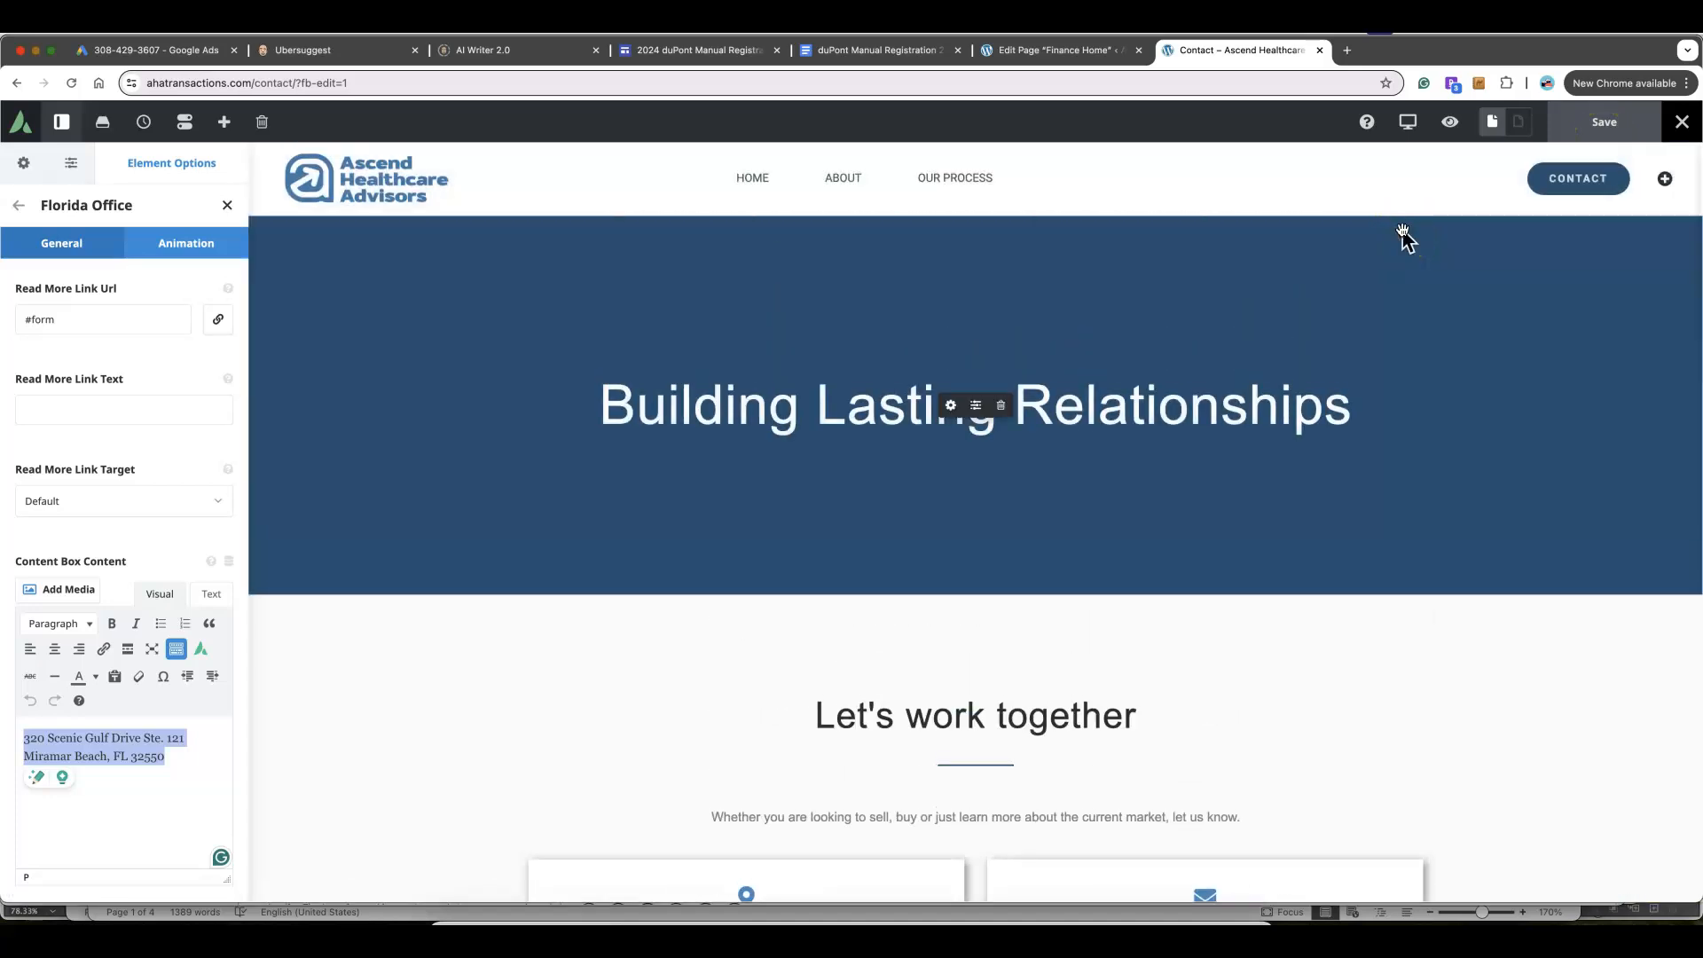